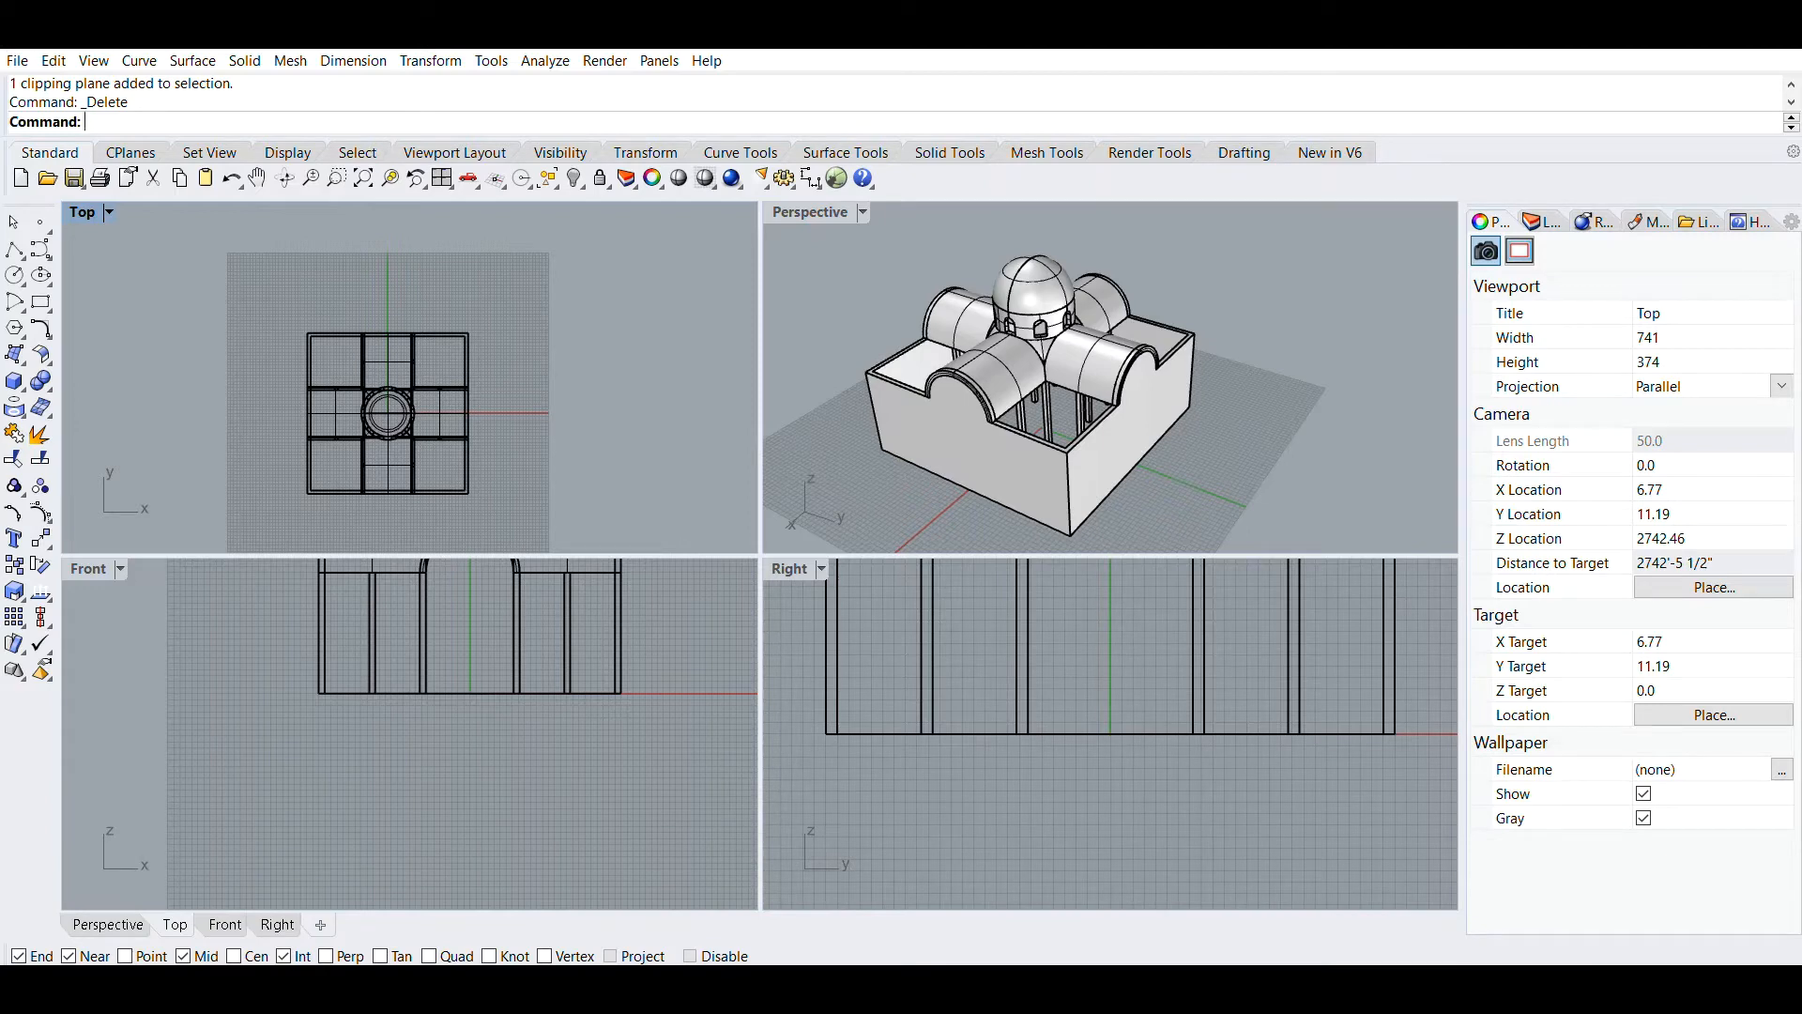
Create a horizontal clipping plane in the Top view with a rectangle extending slightly beyond the whole building footprint
type("ClippingPlane")
key("Return")
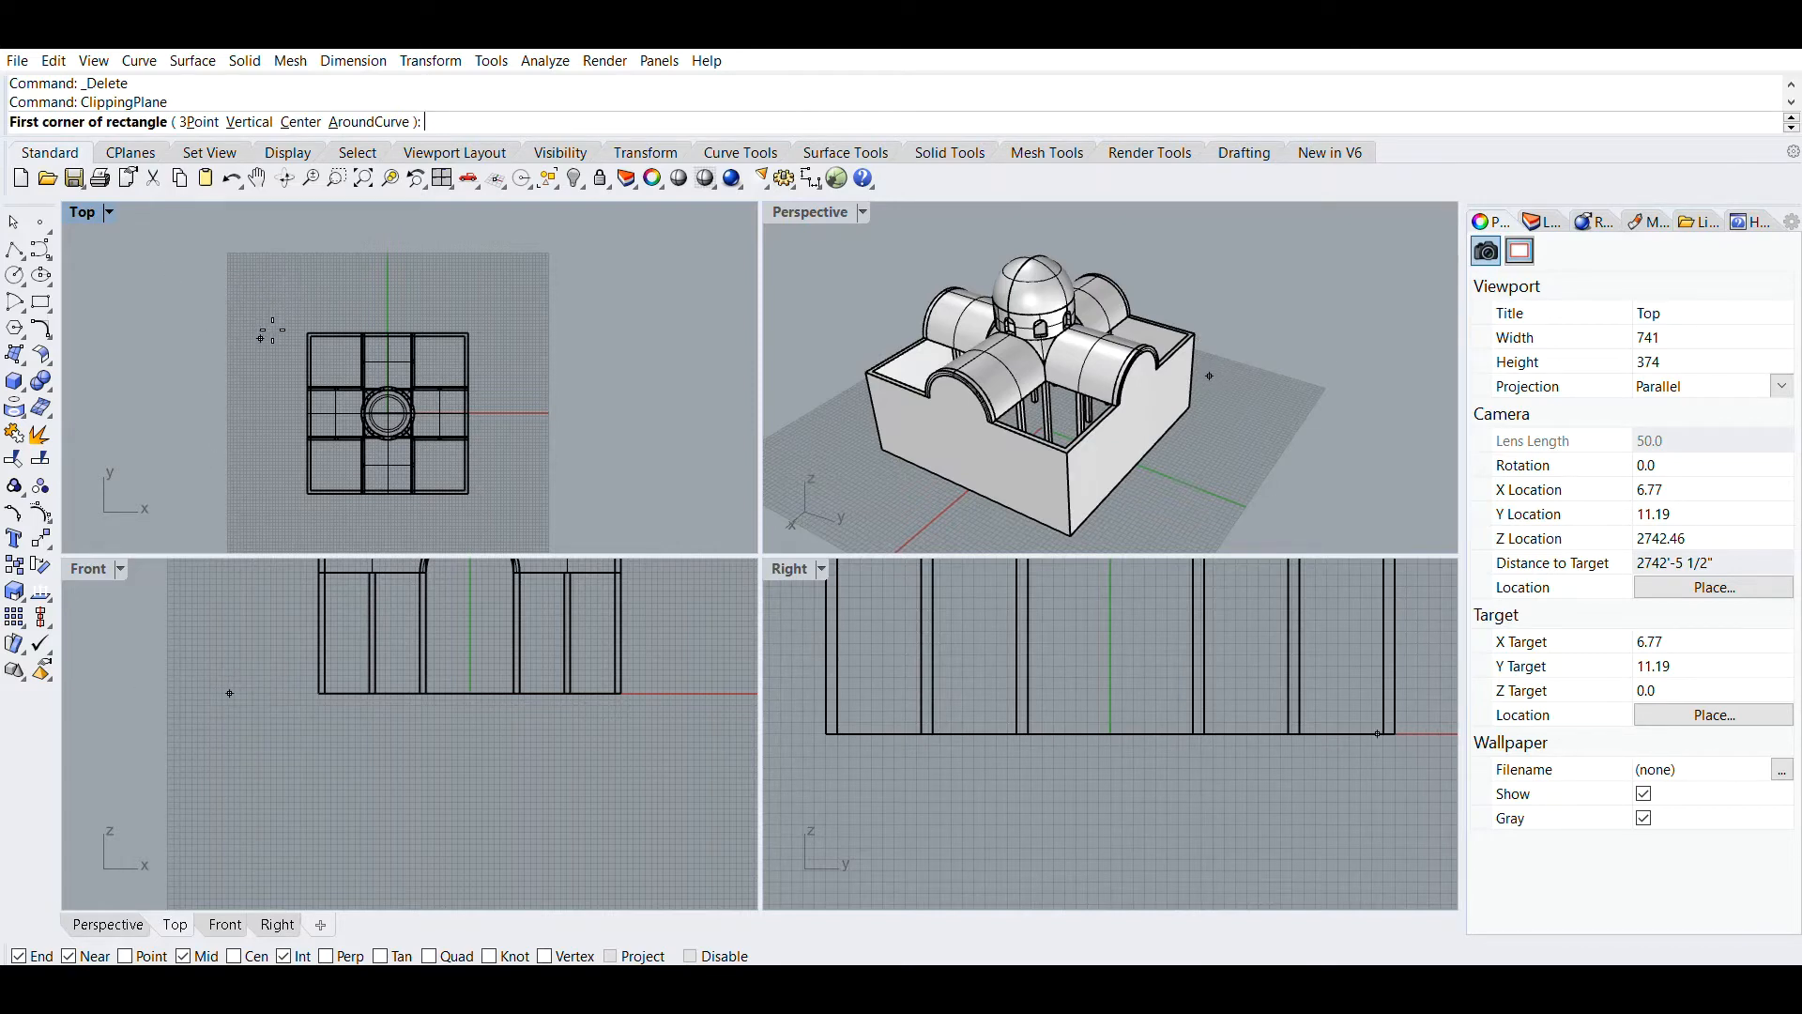
left_click(287, 298)
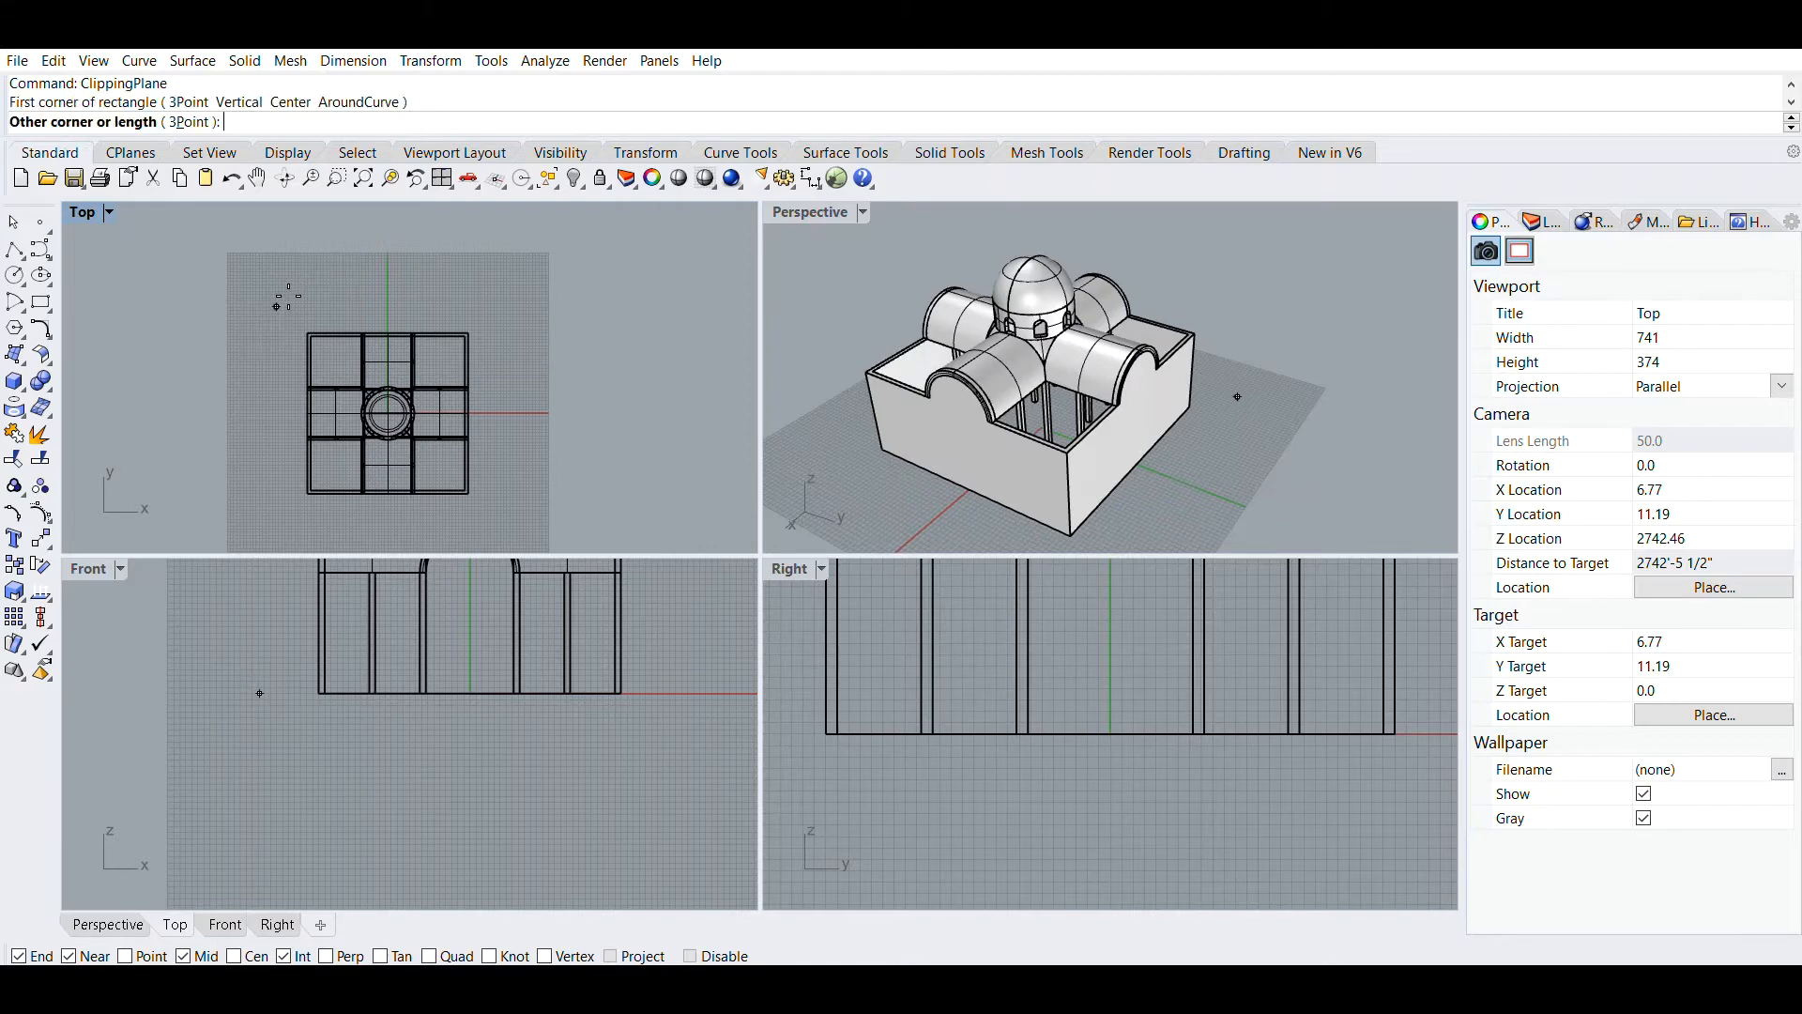
left_click(507, 507)
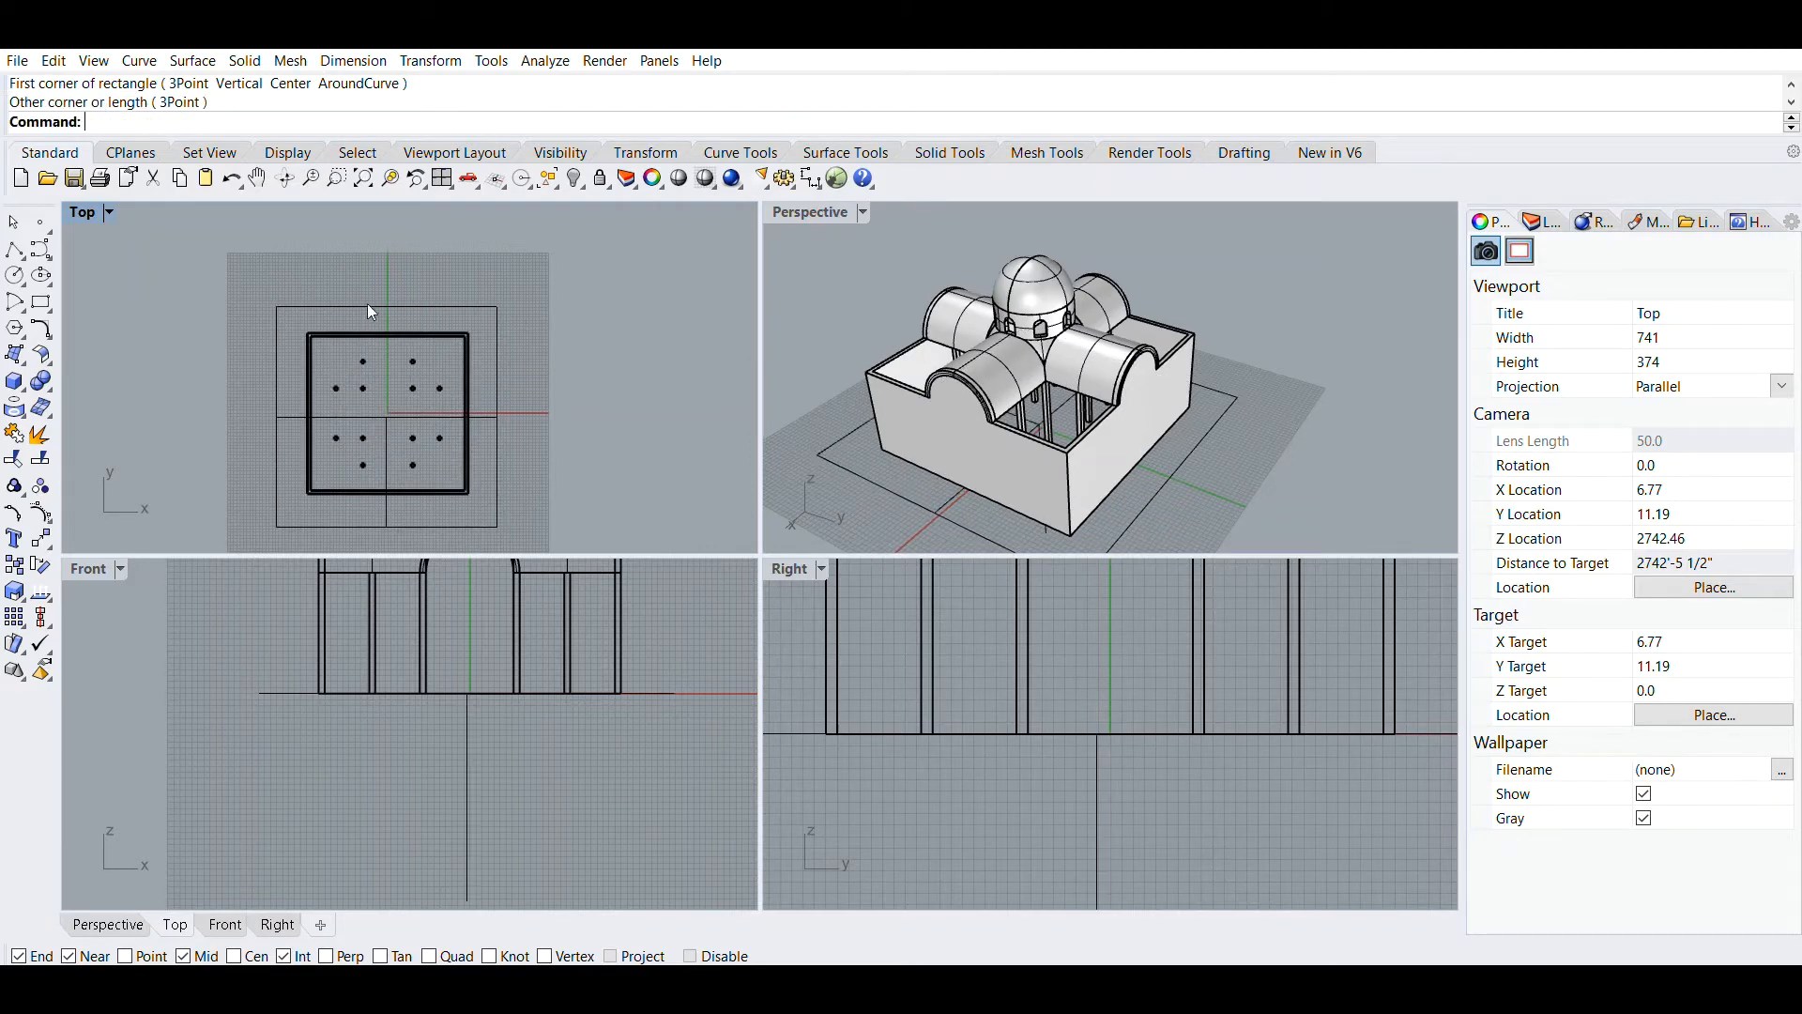
Raise the clipping plane vertically from the ground to the height of the barrel vaults
scroll(343, 438, "up", 6)
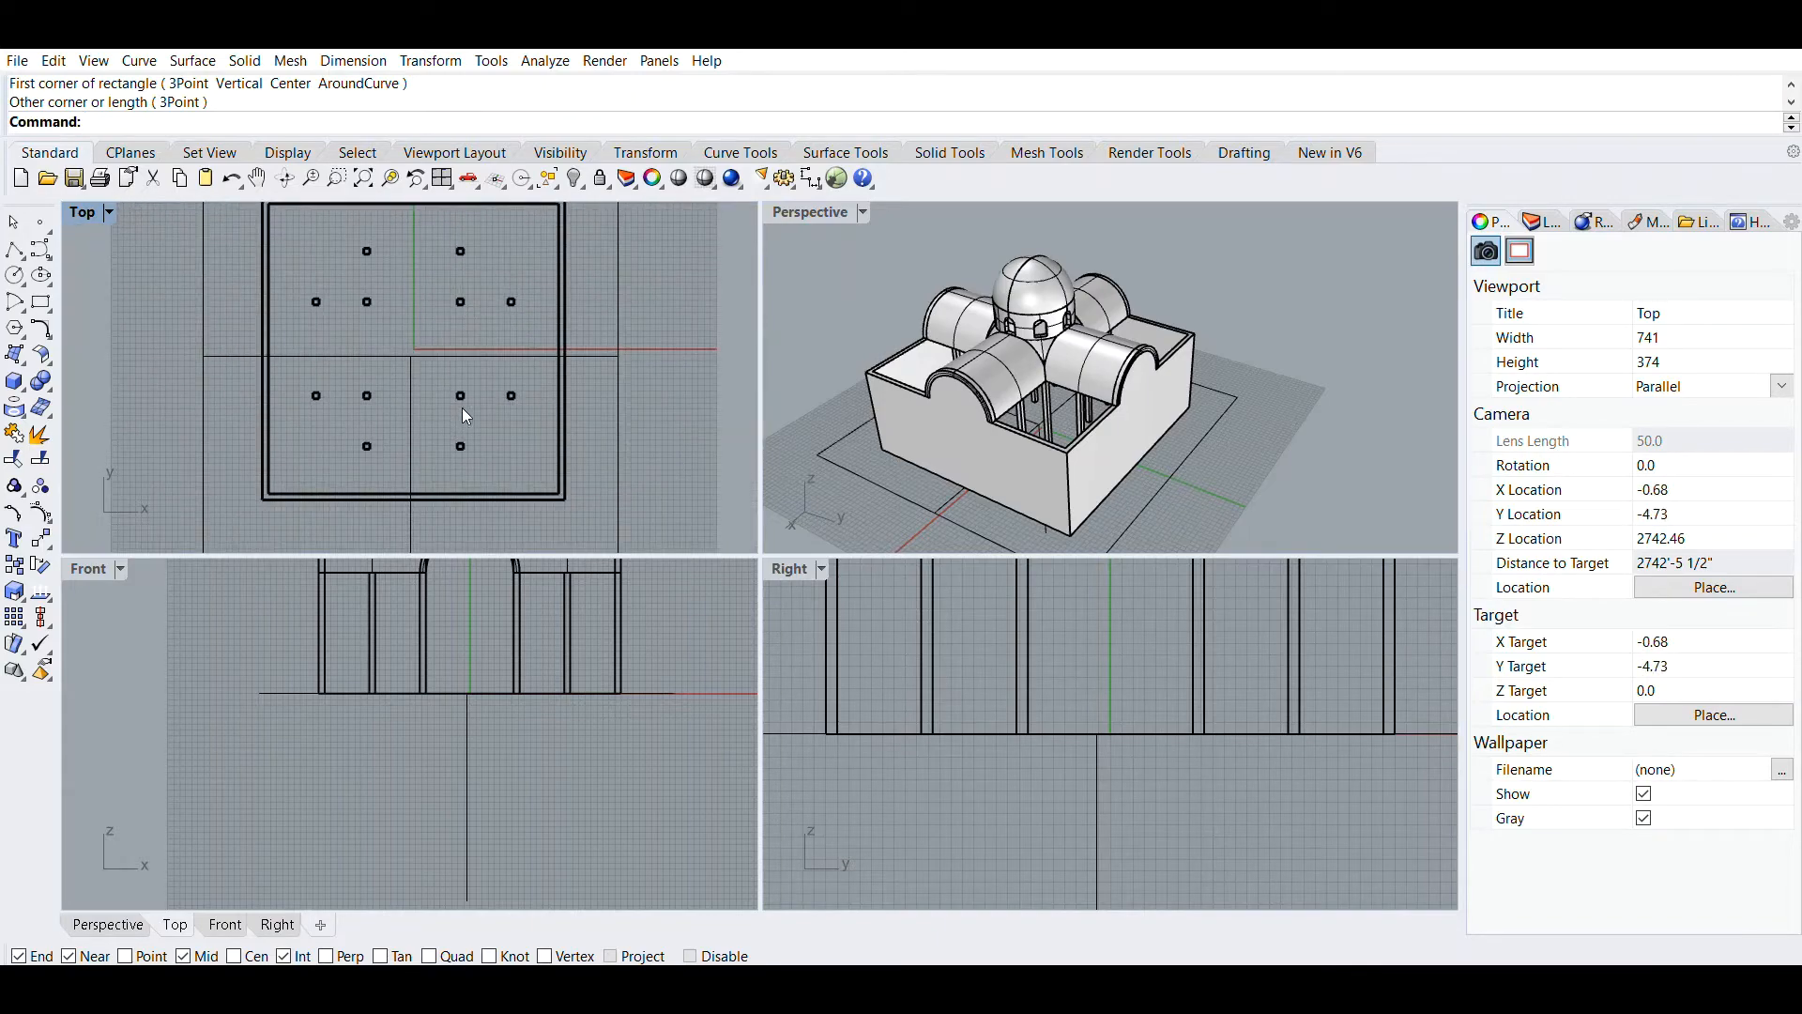
scroll(543, 355, "down", 2)
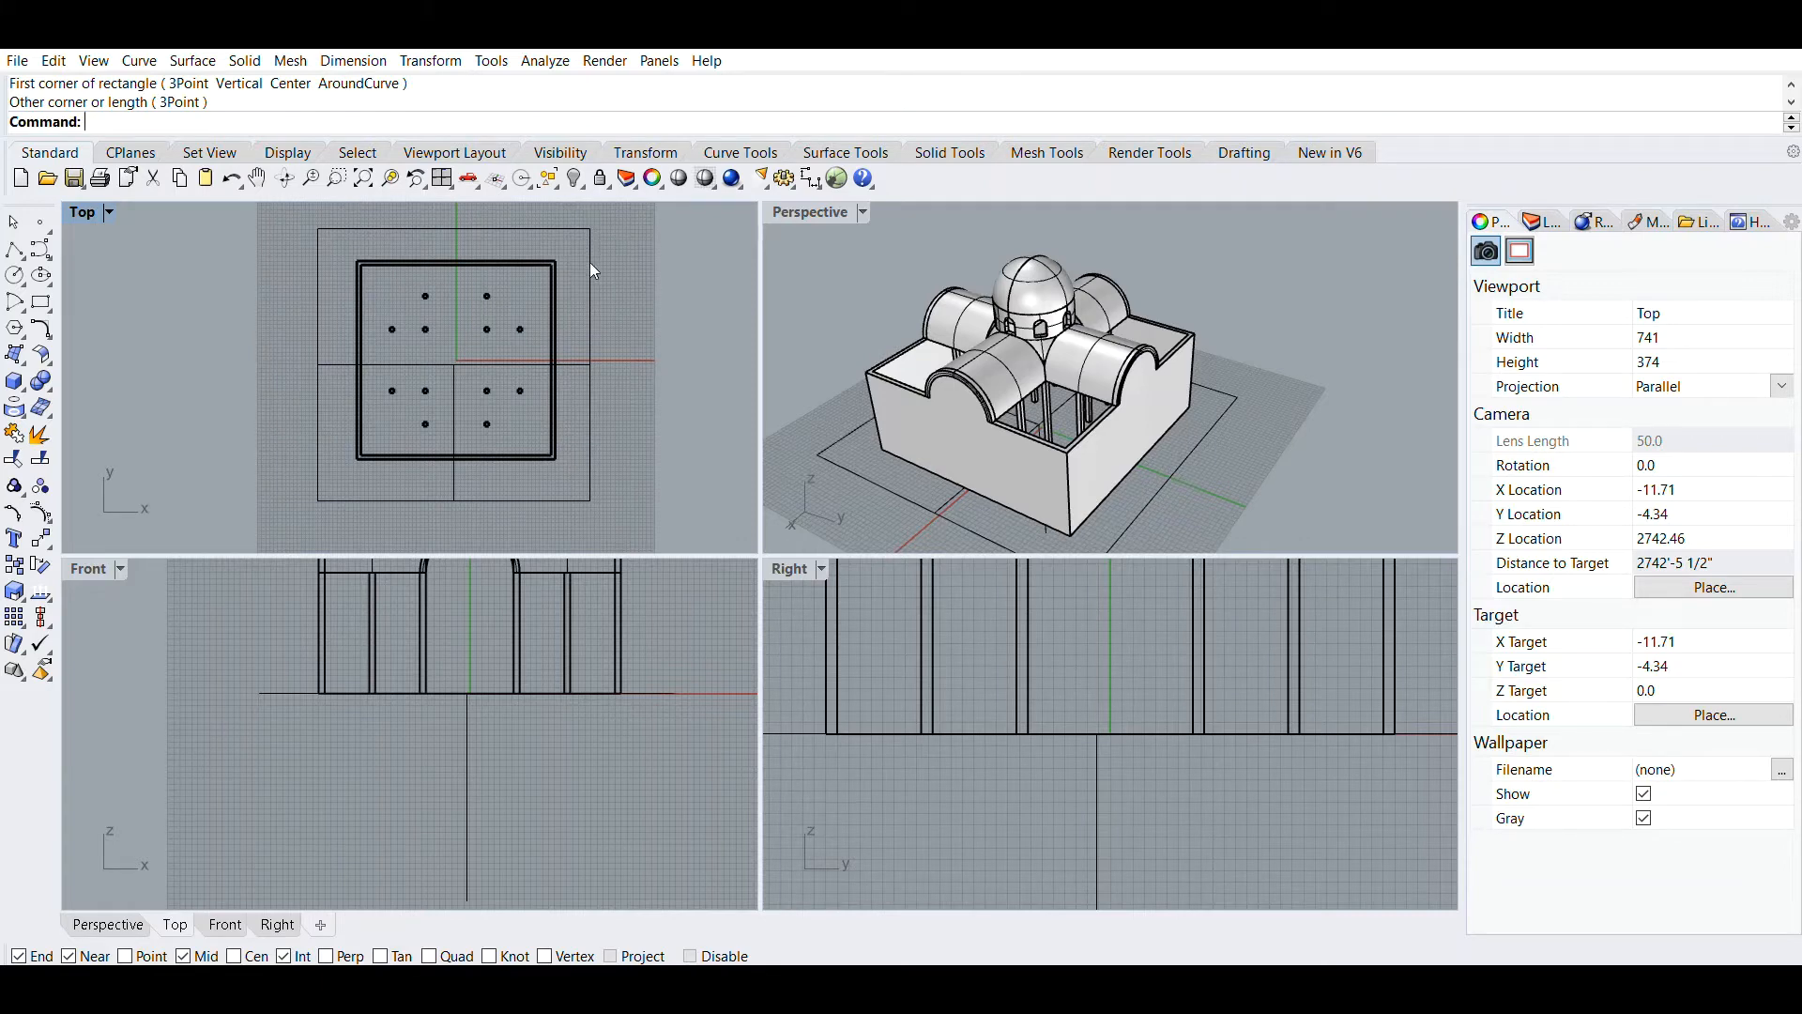
left_click(586, 347)
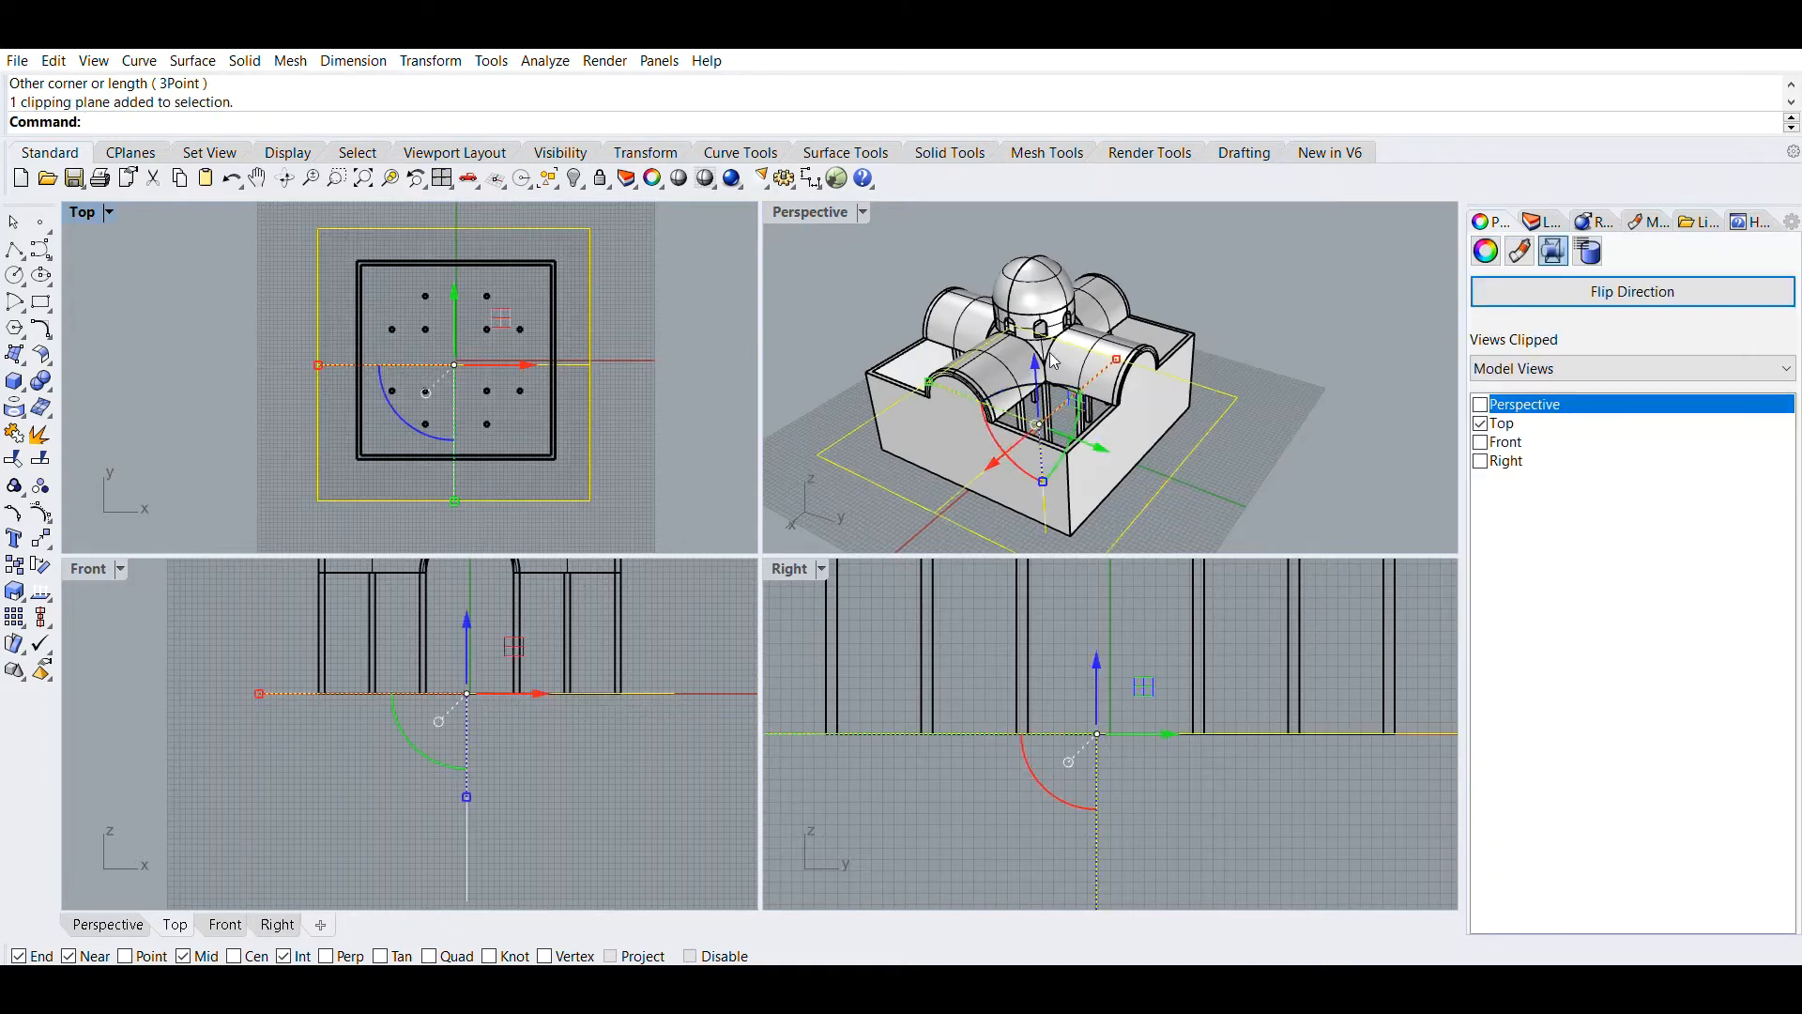
left_click_drag(1038, 349, 1053, 245)
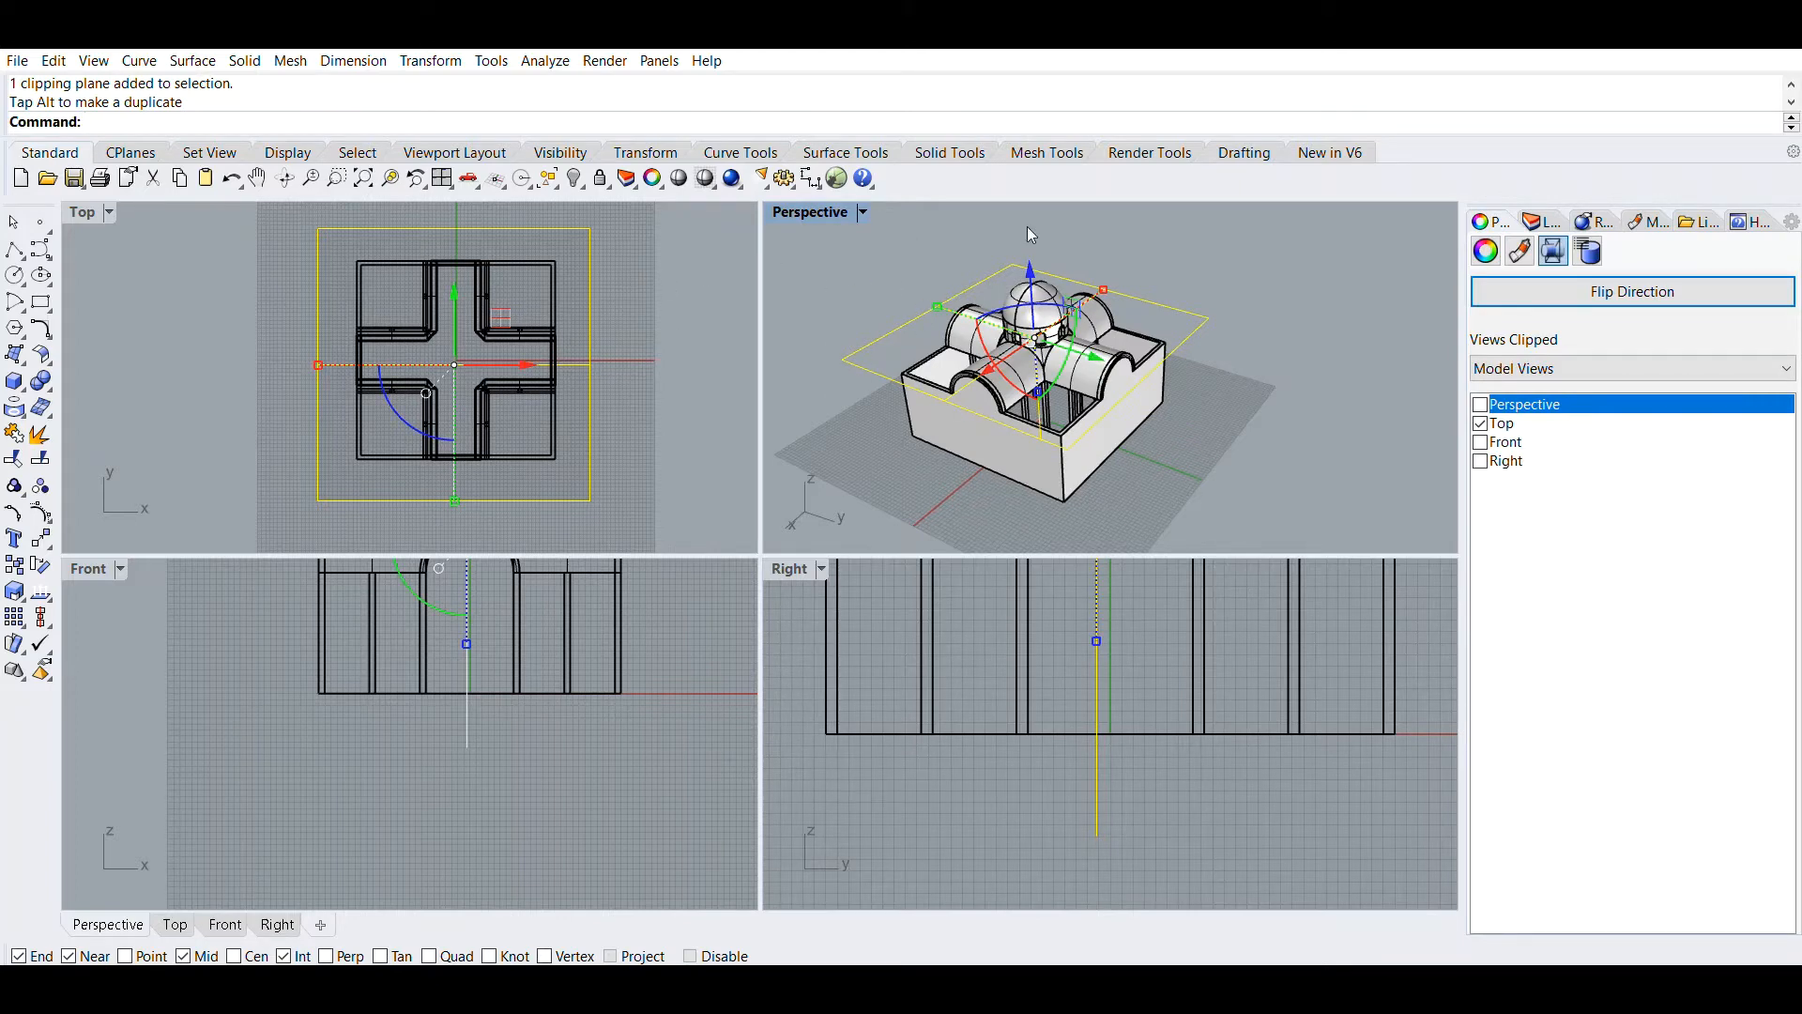
left_click_drag(1029, 250, 1028, 251)
left_click(916, 278)
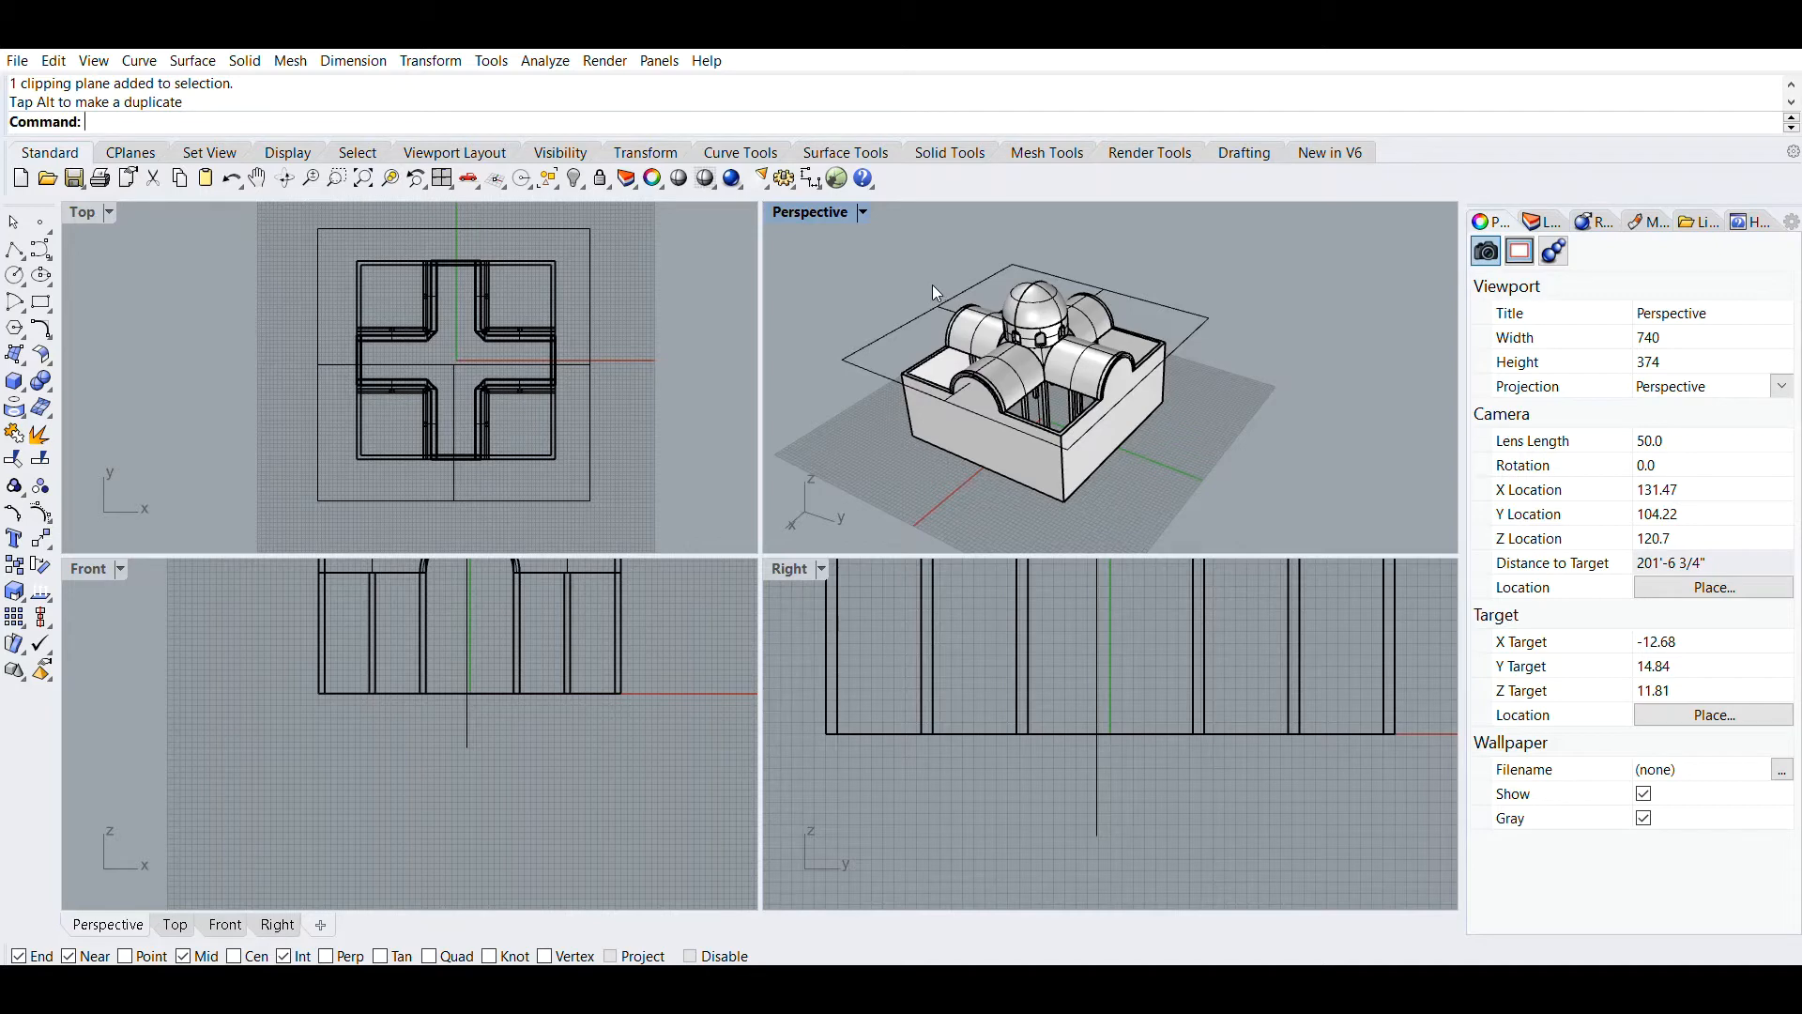
Set the clipping plane to clip the Perspective view as well as the Top view
left_click(933, 288)
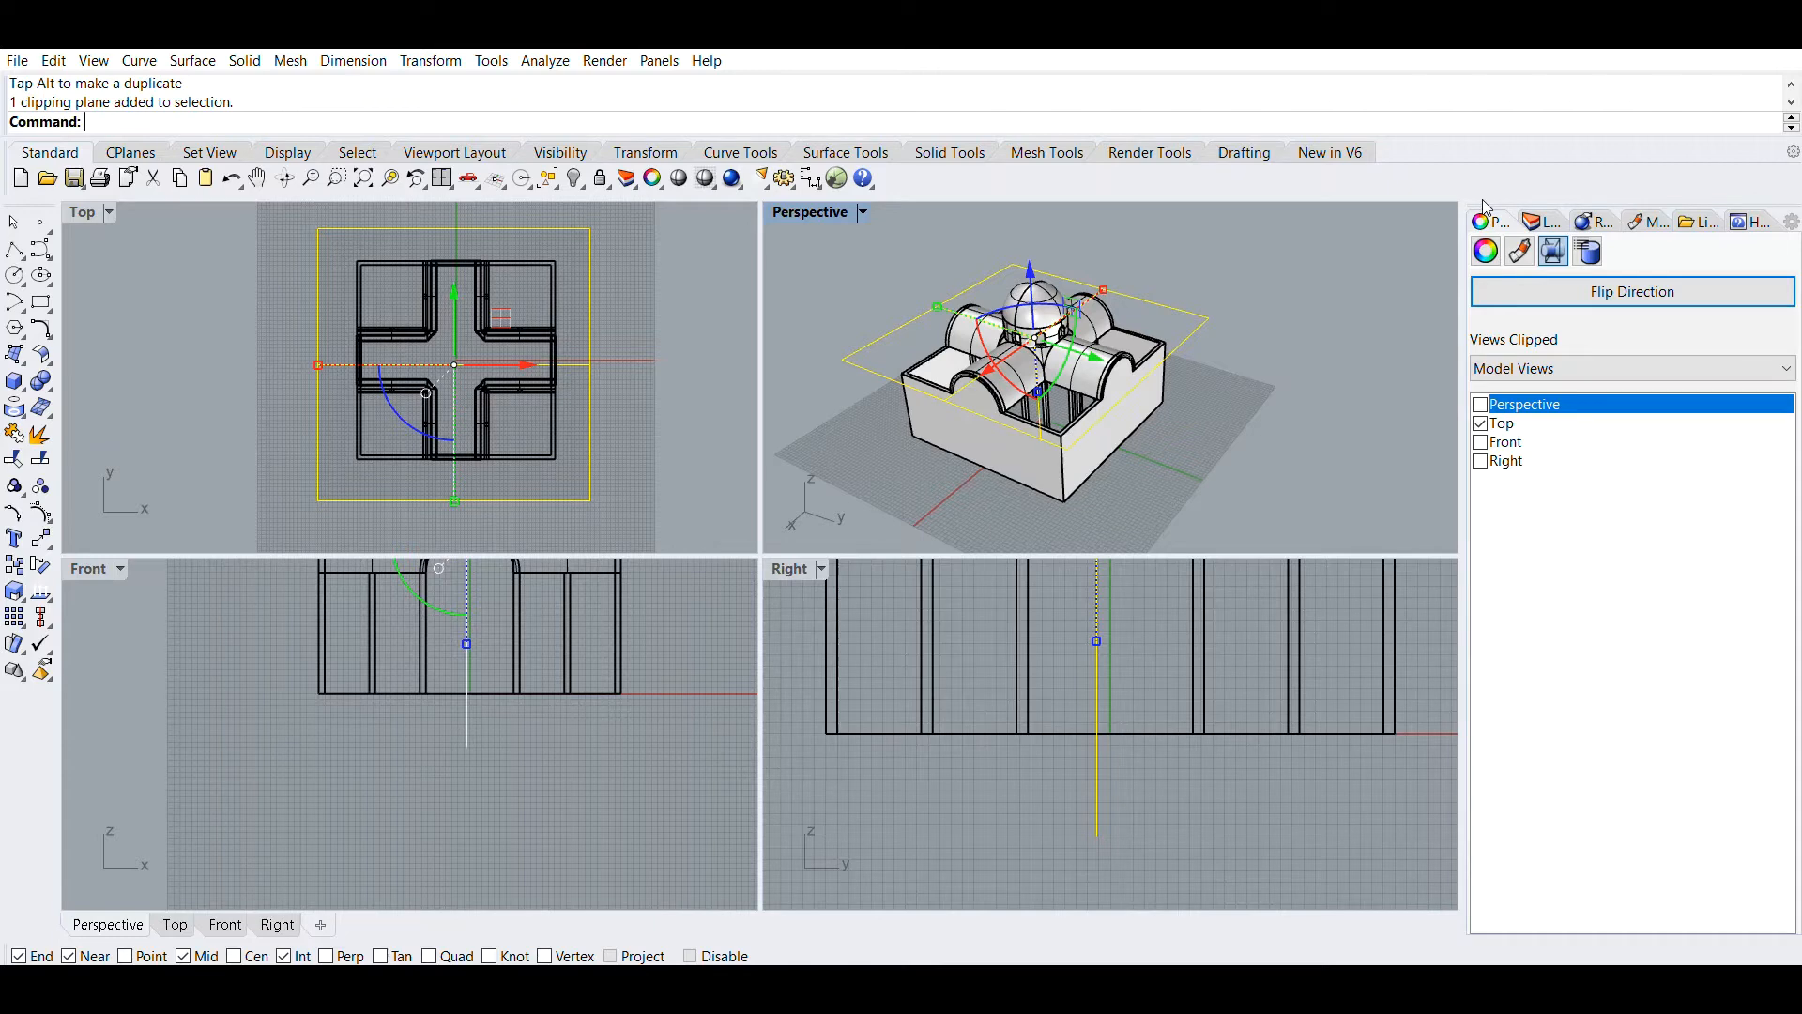
left_click(1480, 404)
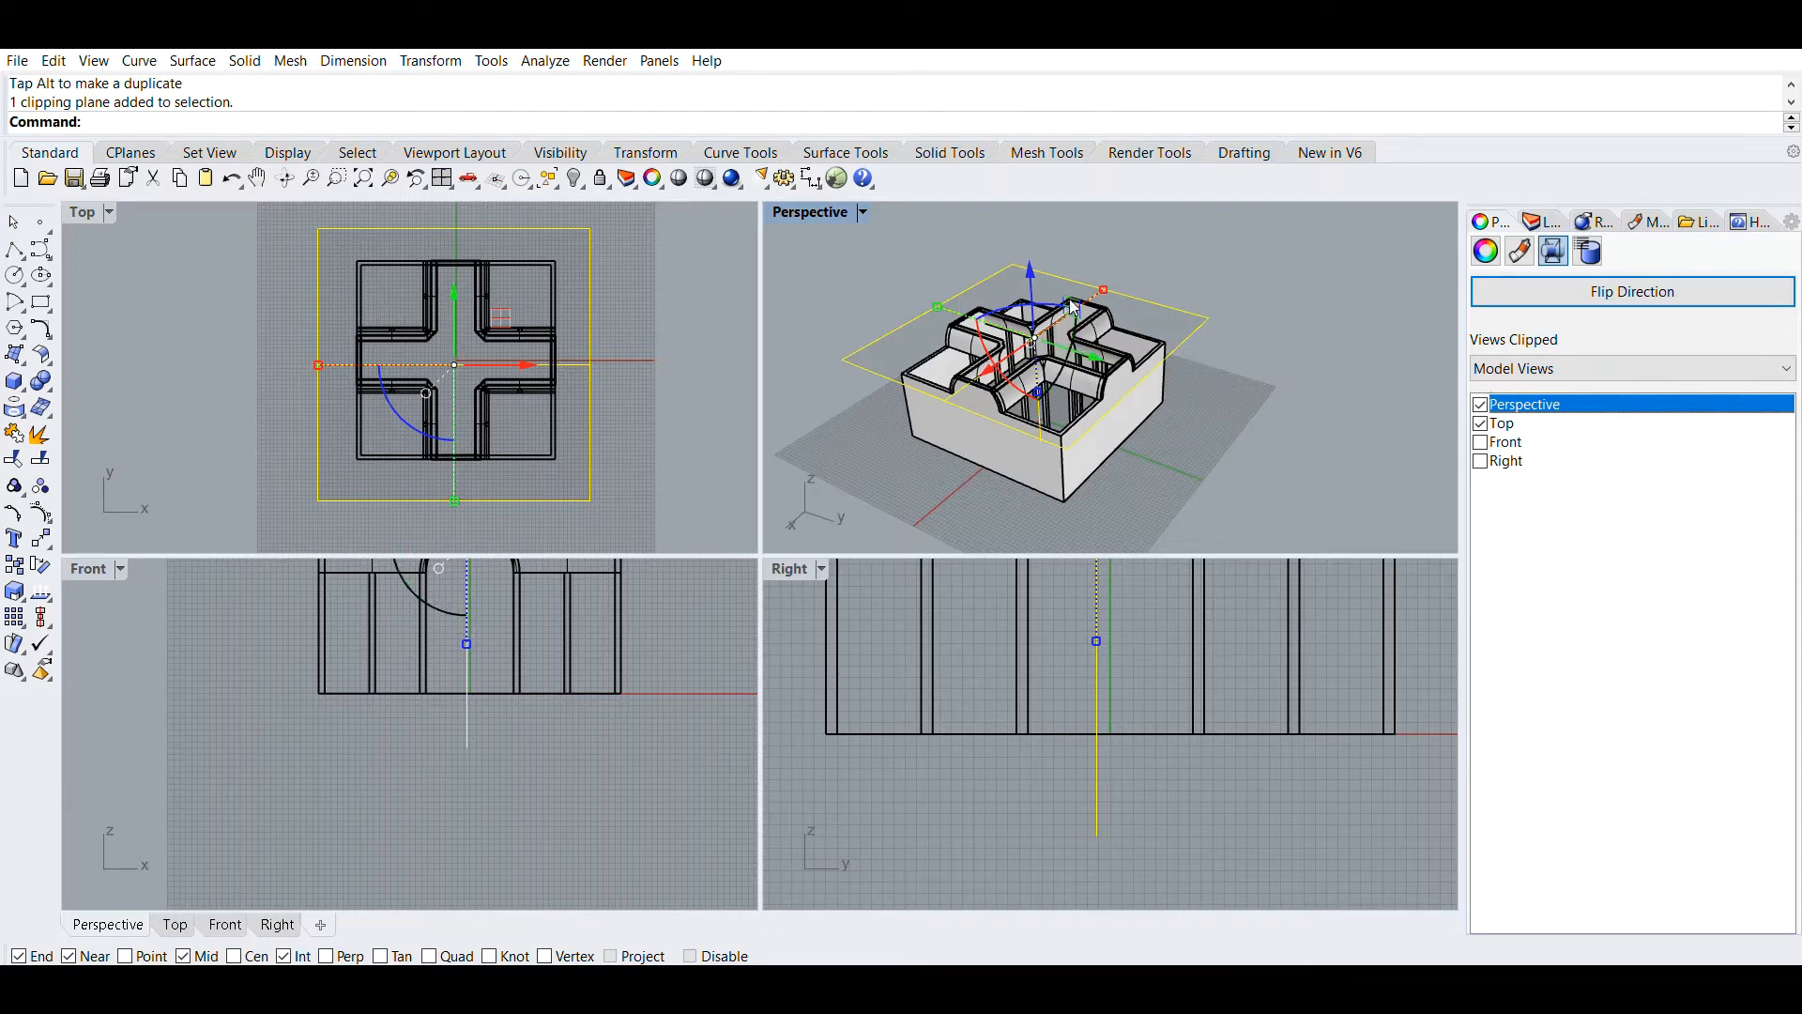
scroll(1034, 239, "down", 3)
scroll(1039, 211, "up", 3)
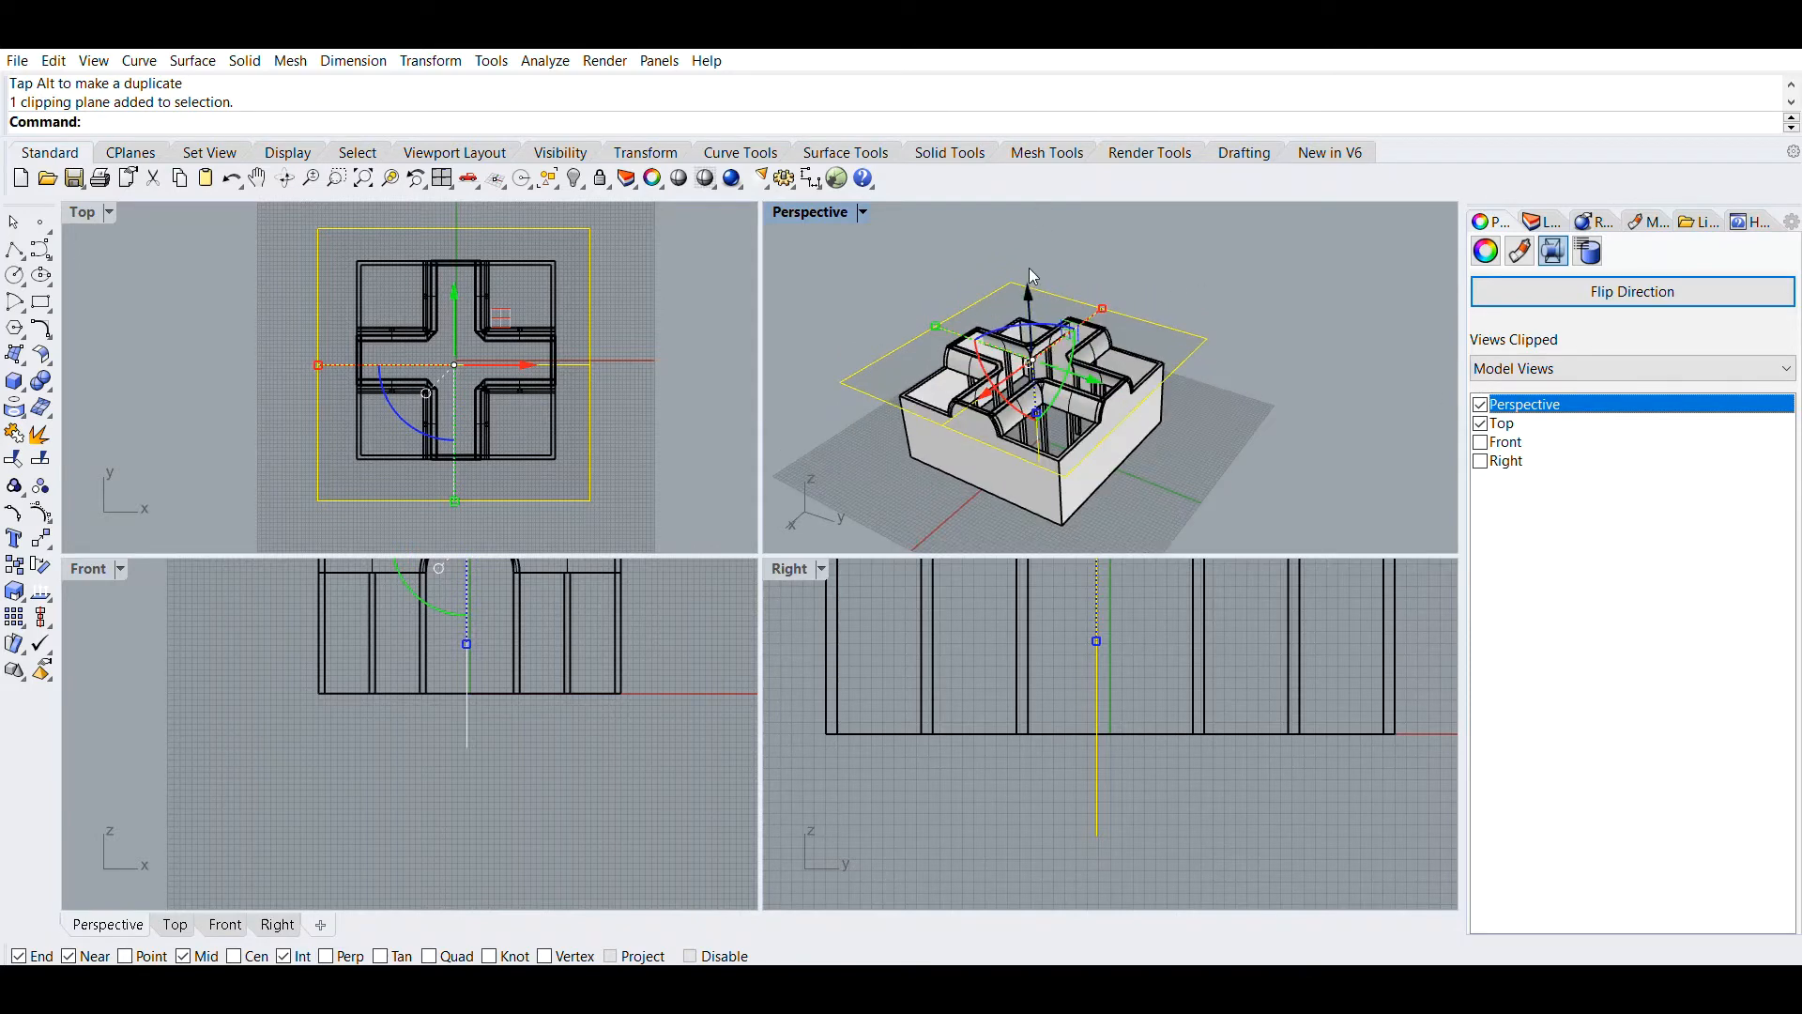
Move the clipping plane vertically up to the dome's drum, and back down to cut through the barrel vaults
mouse_move(1030, 270)
left_mouse_down()
mouse_move(1029, 304)
mouse_move(1032, 222)
mouse_move(1034, 255)
left_mouse_up()
left_click(871, 288)
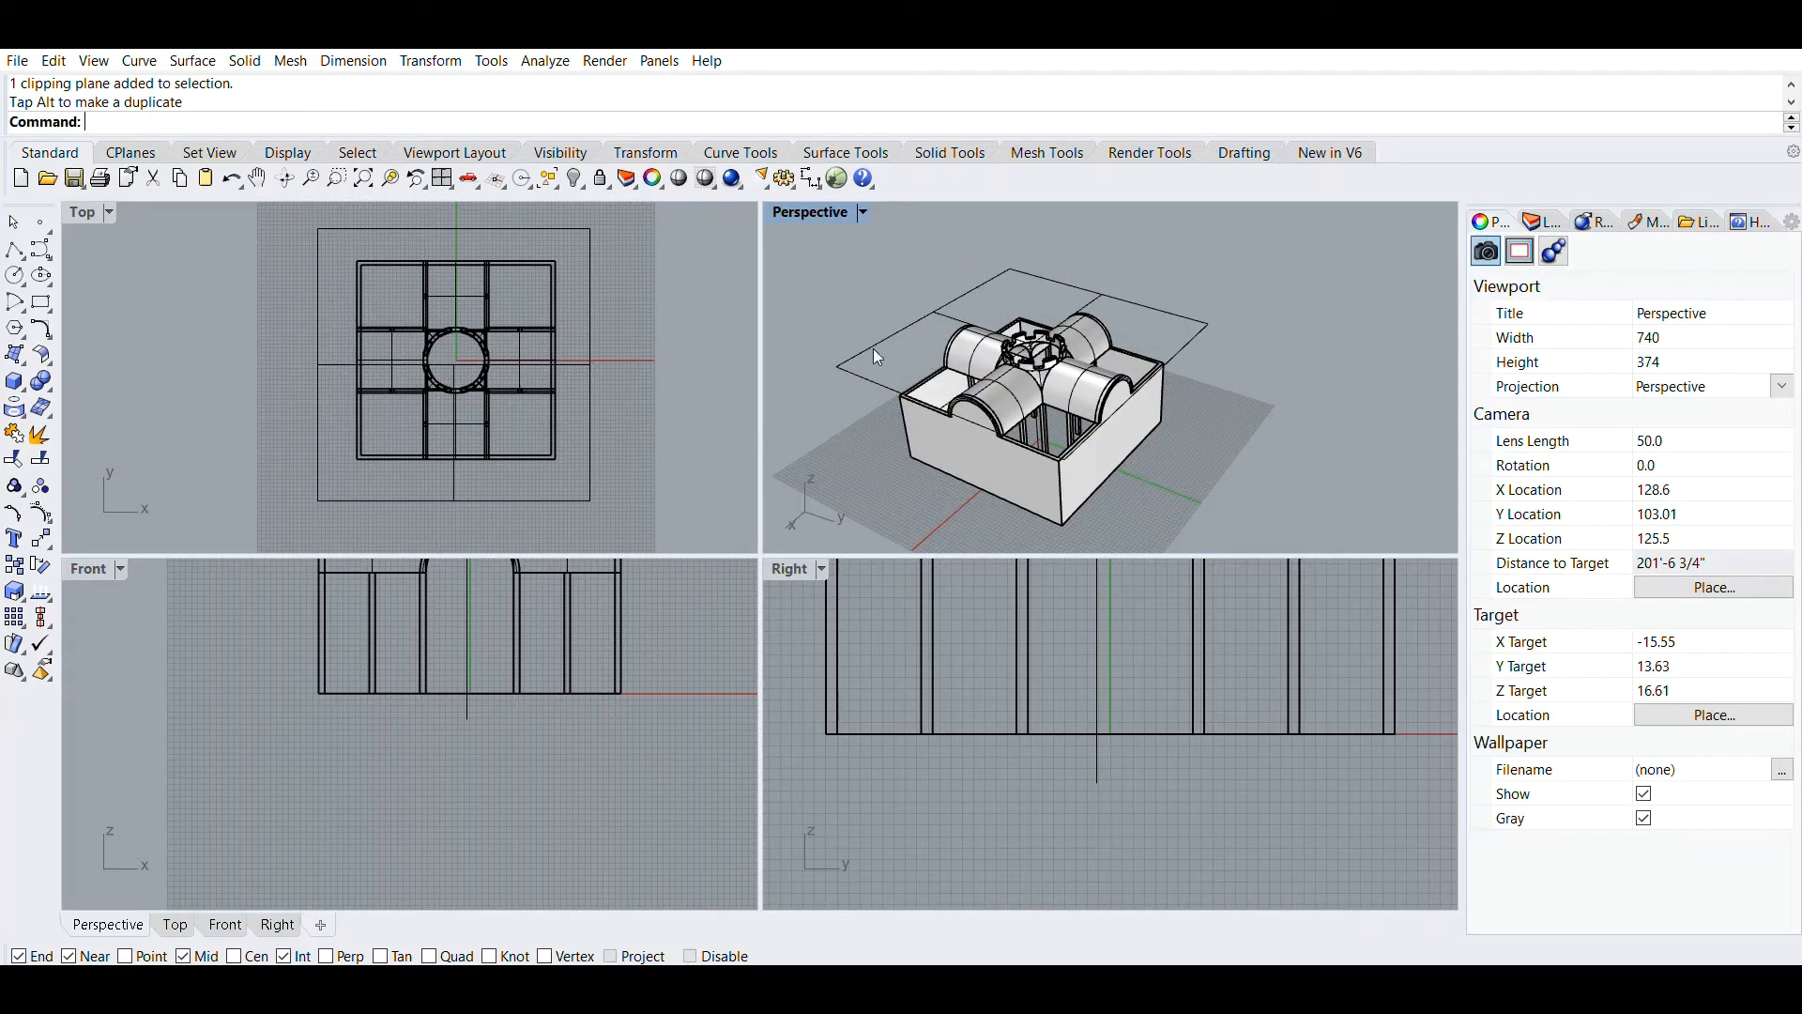
scroll(471, 321, "up", 3)
left_click(991, 318)
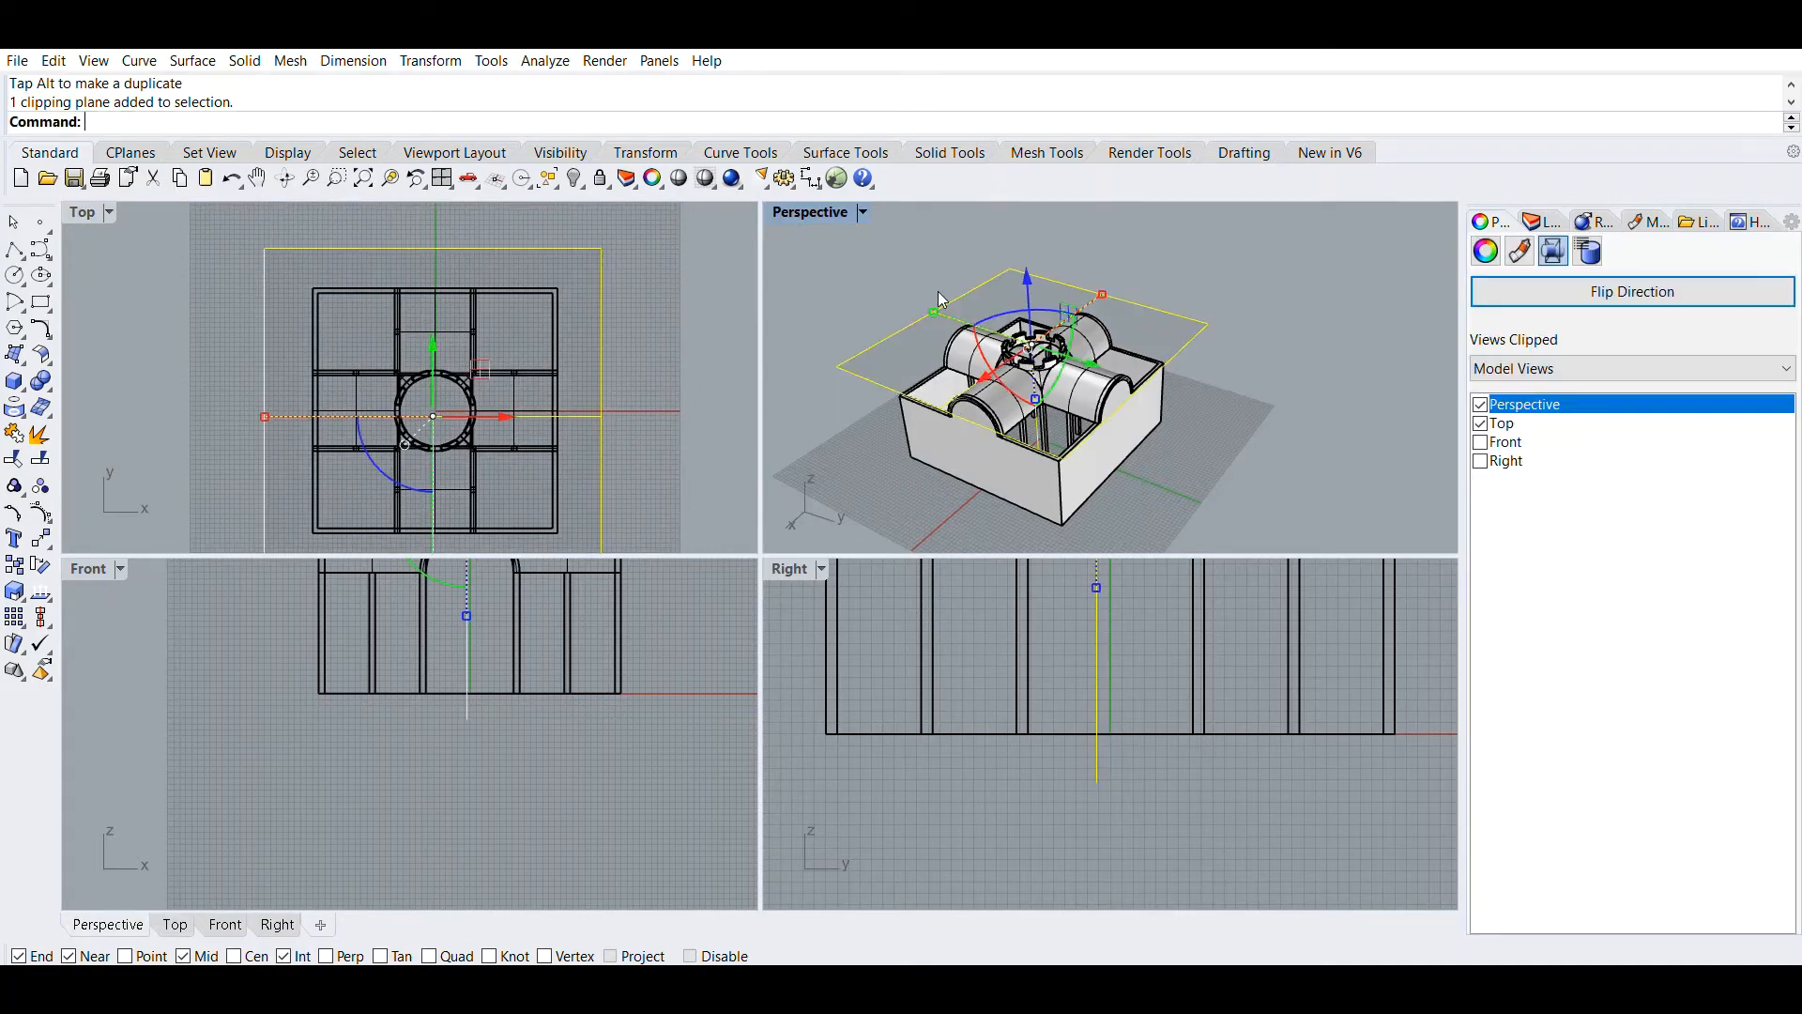
left_click_drag(1028, 257, 1034, 264)
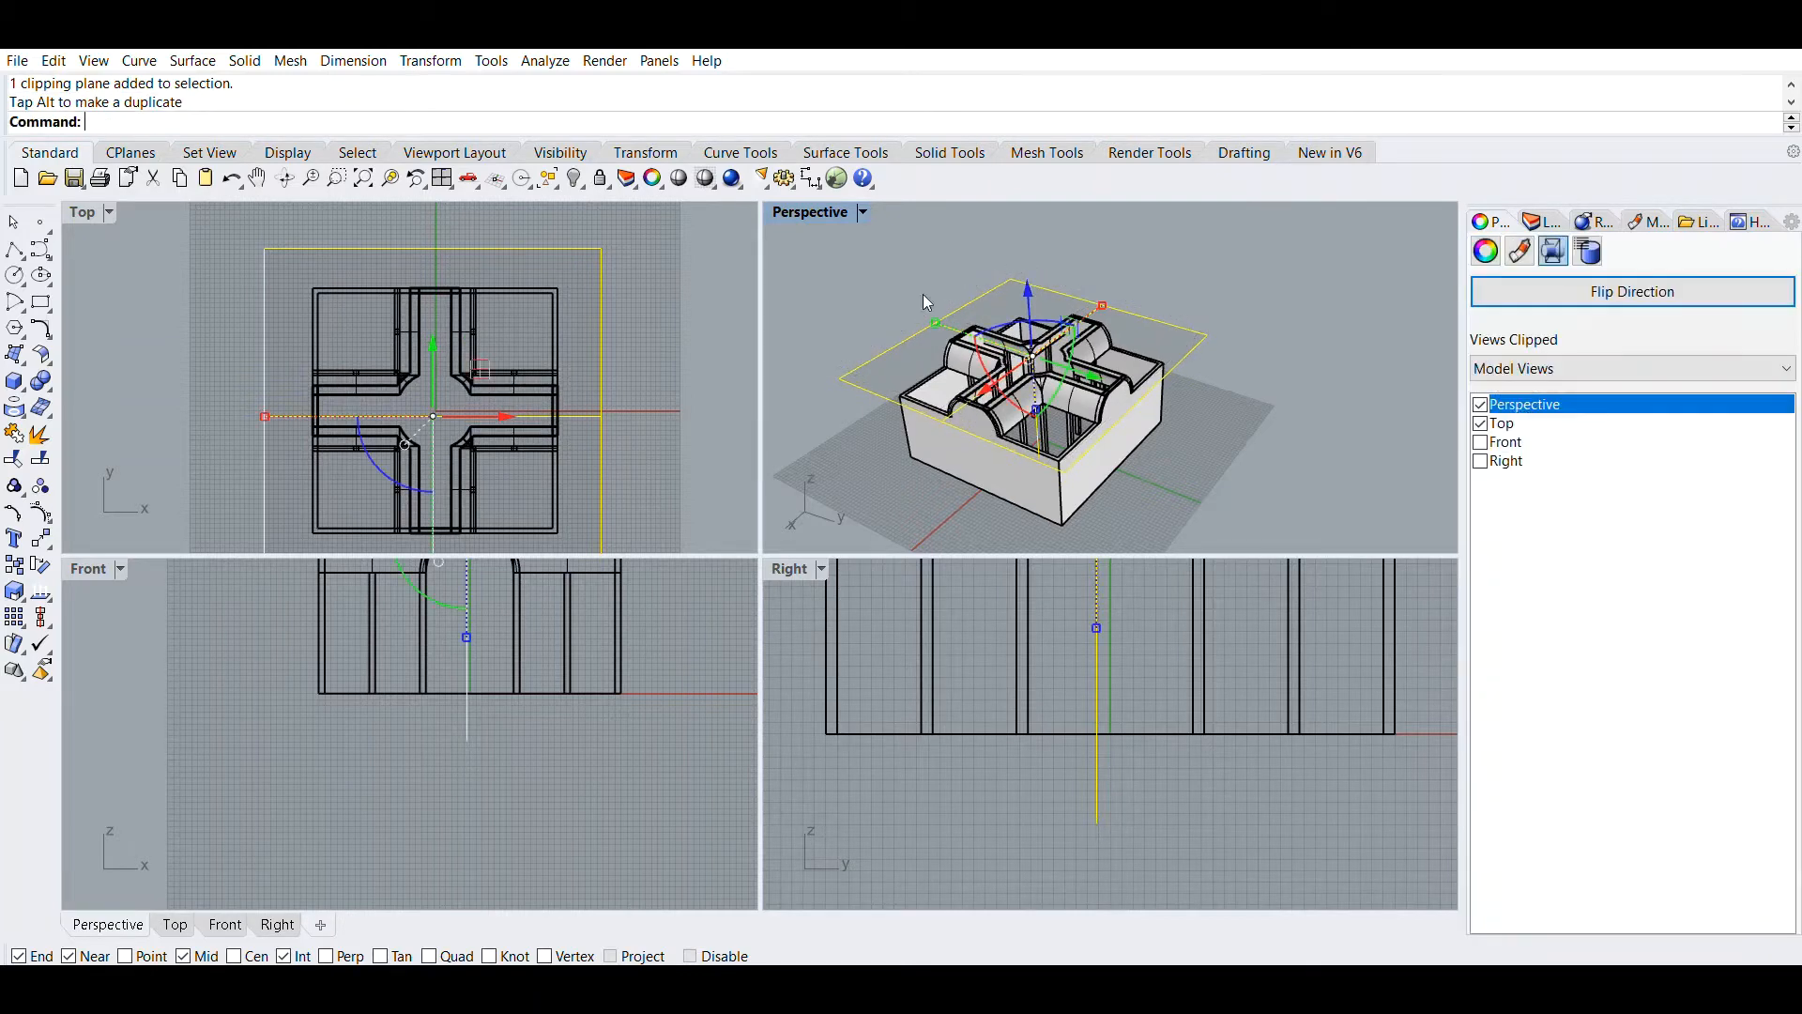
right_click_drag(604, 348, 644, 265)
left_click(629, 262)
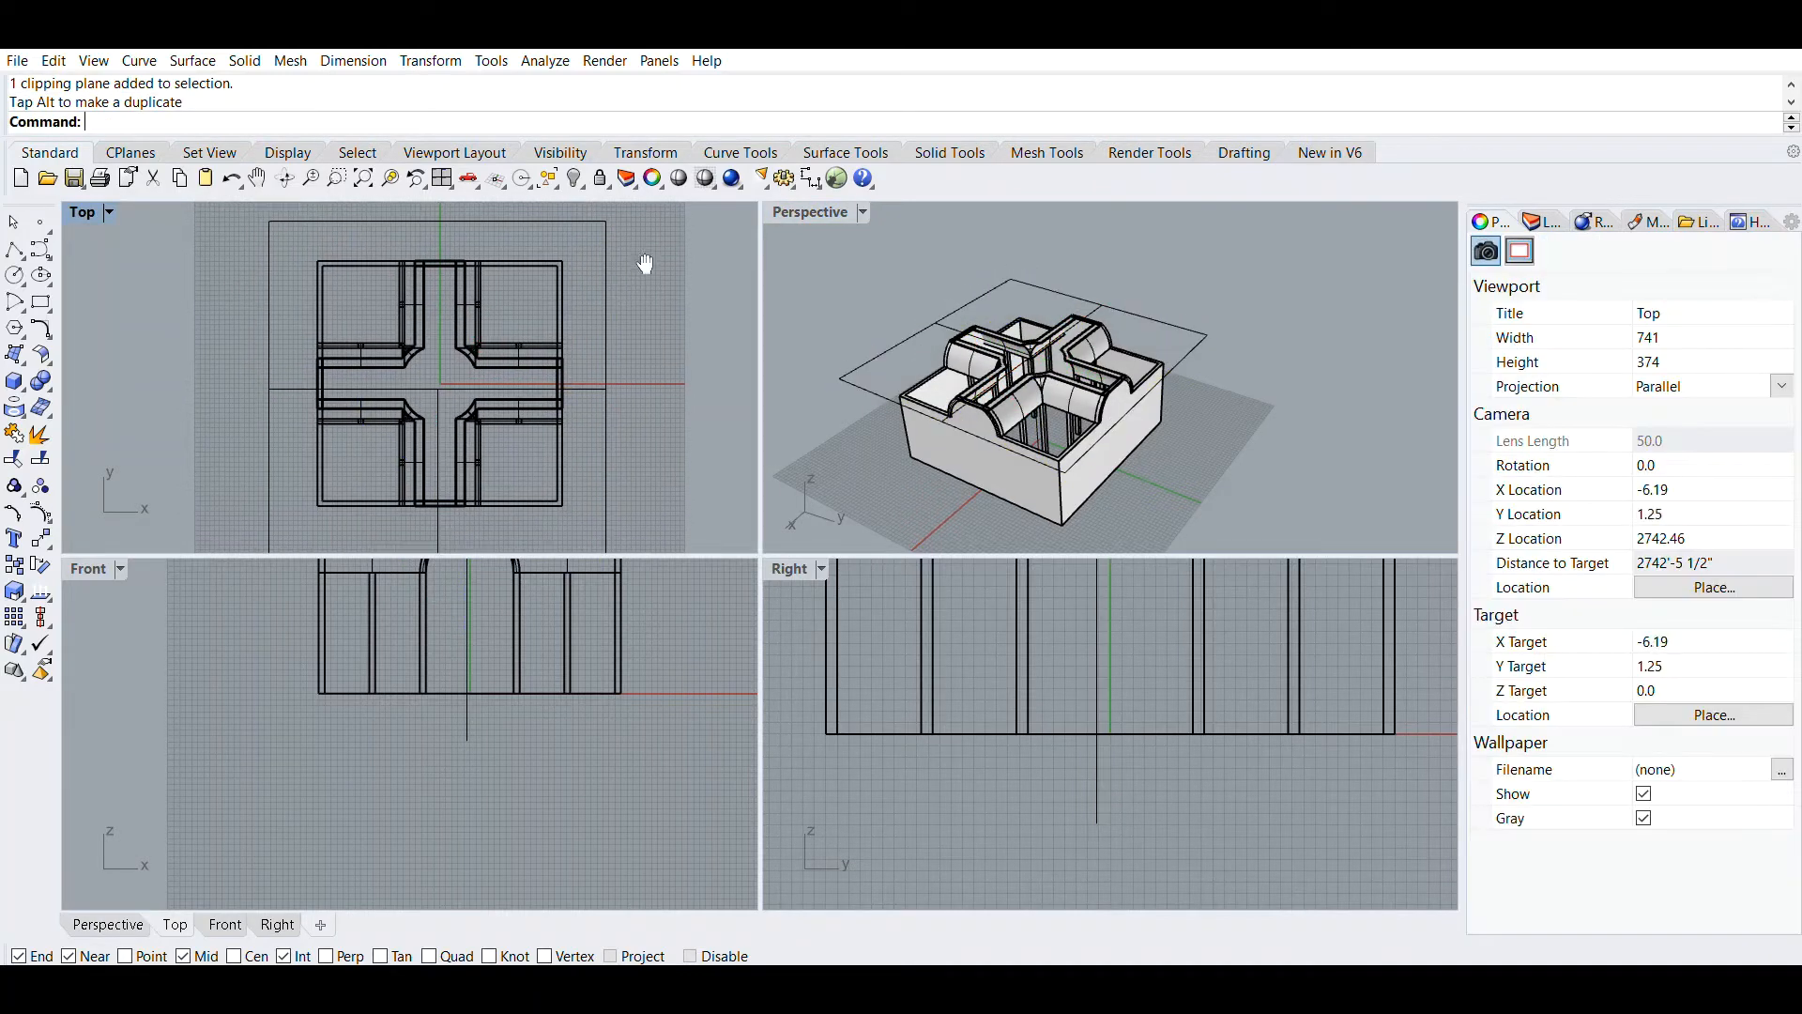
Select the whole building with its clipping plane and generate a 2D drawing of the Top view with Make2D
scroll(638, 244, "down", 2)
scroll(641, 246, "down", 1)
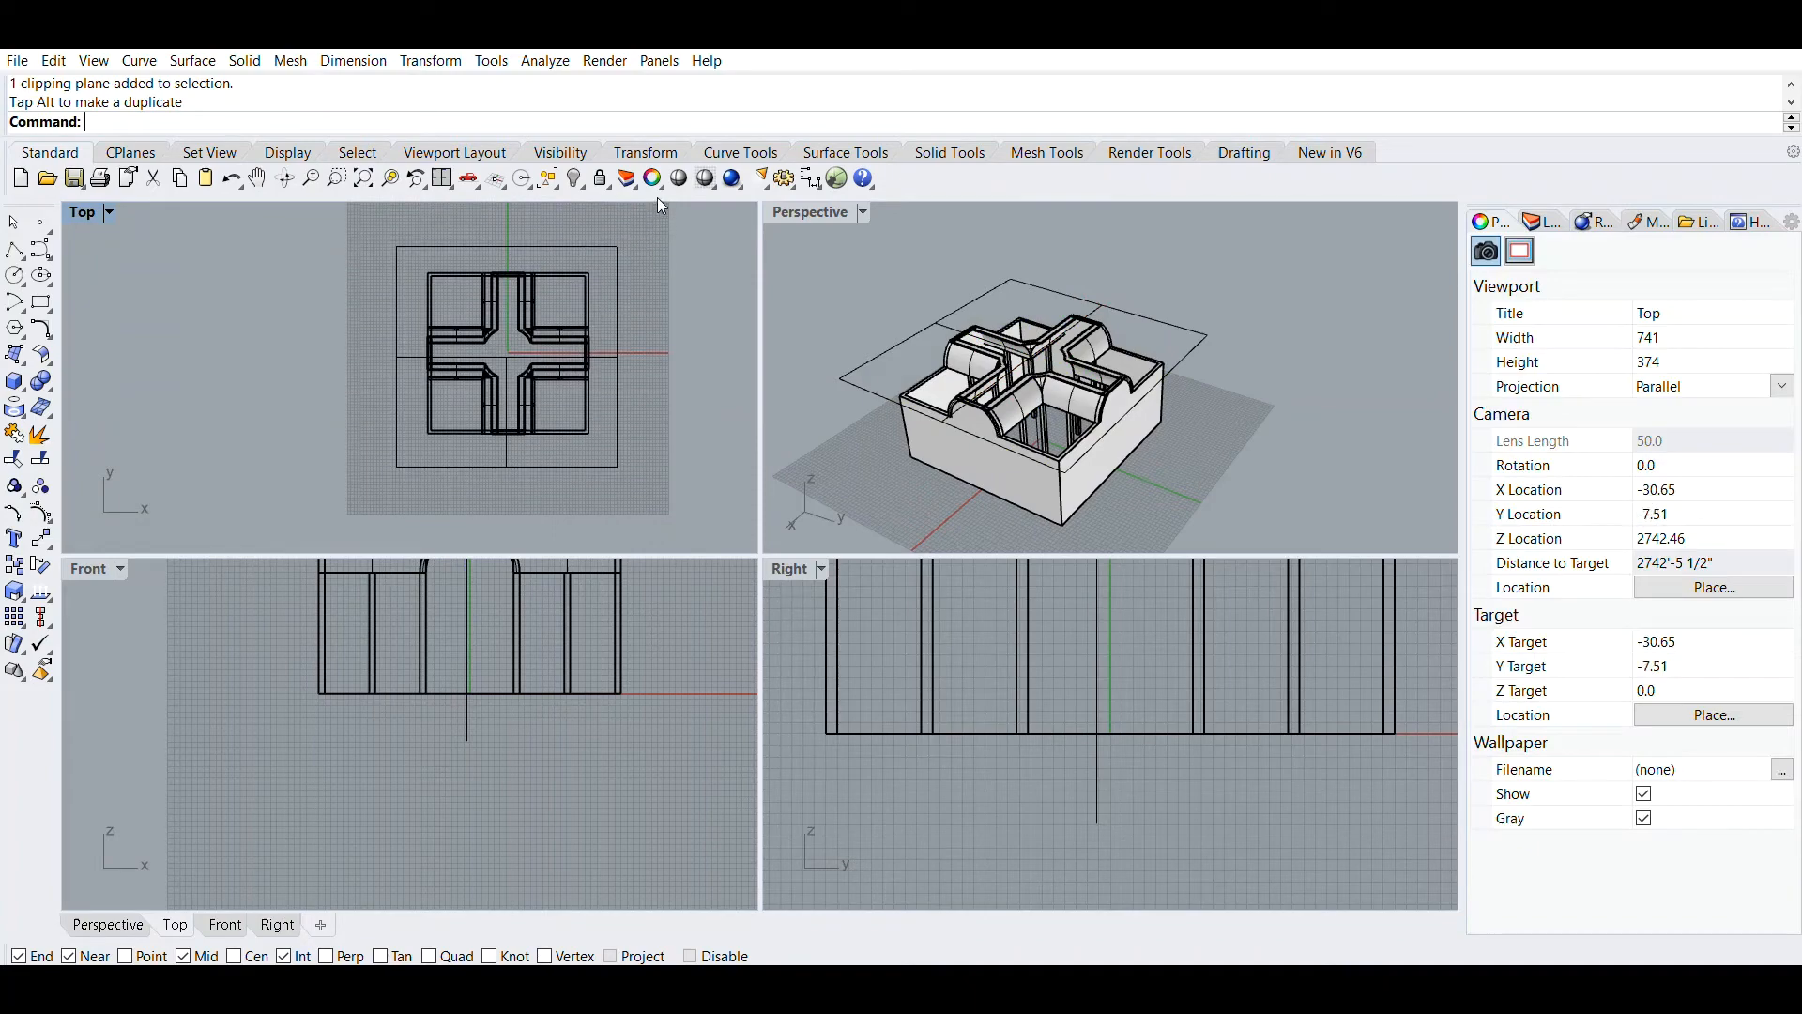
left_click_drag(652, 221, 306, 481)
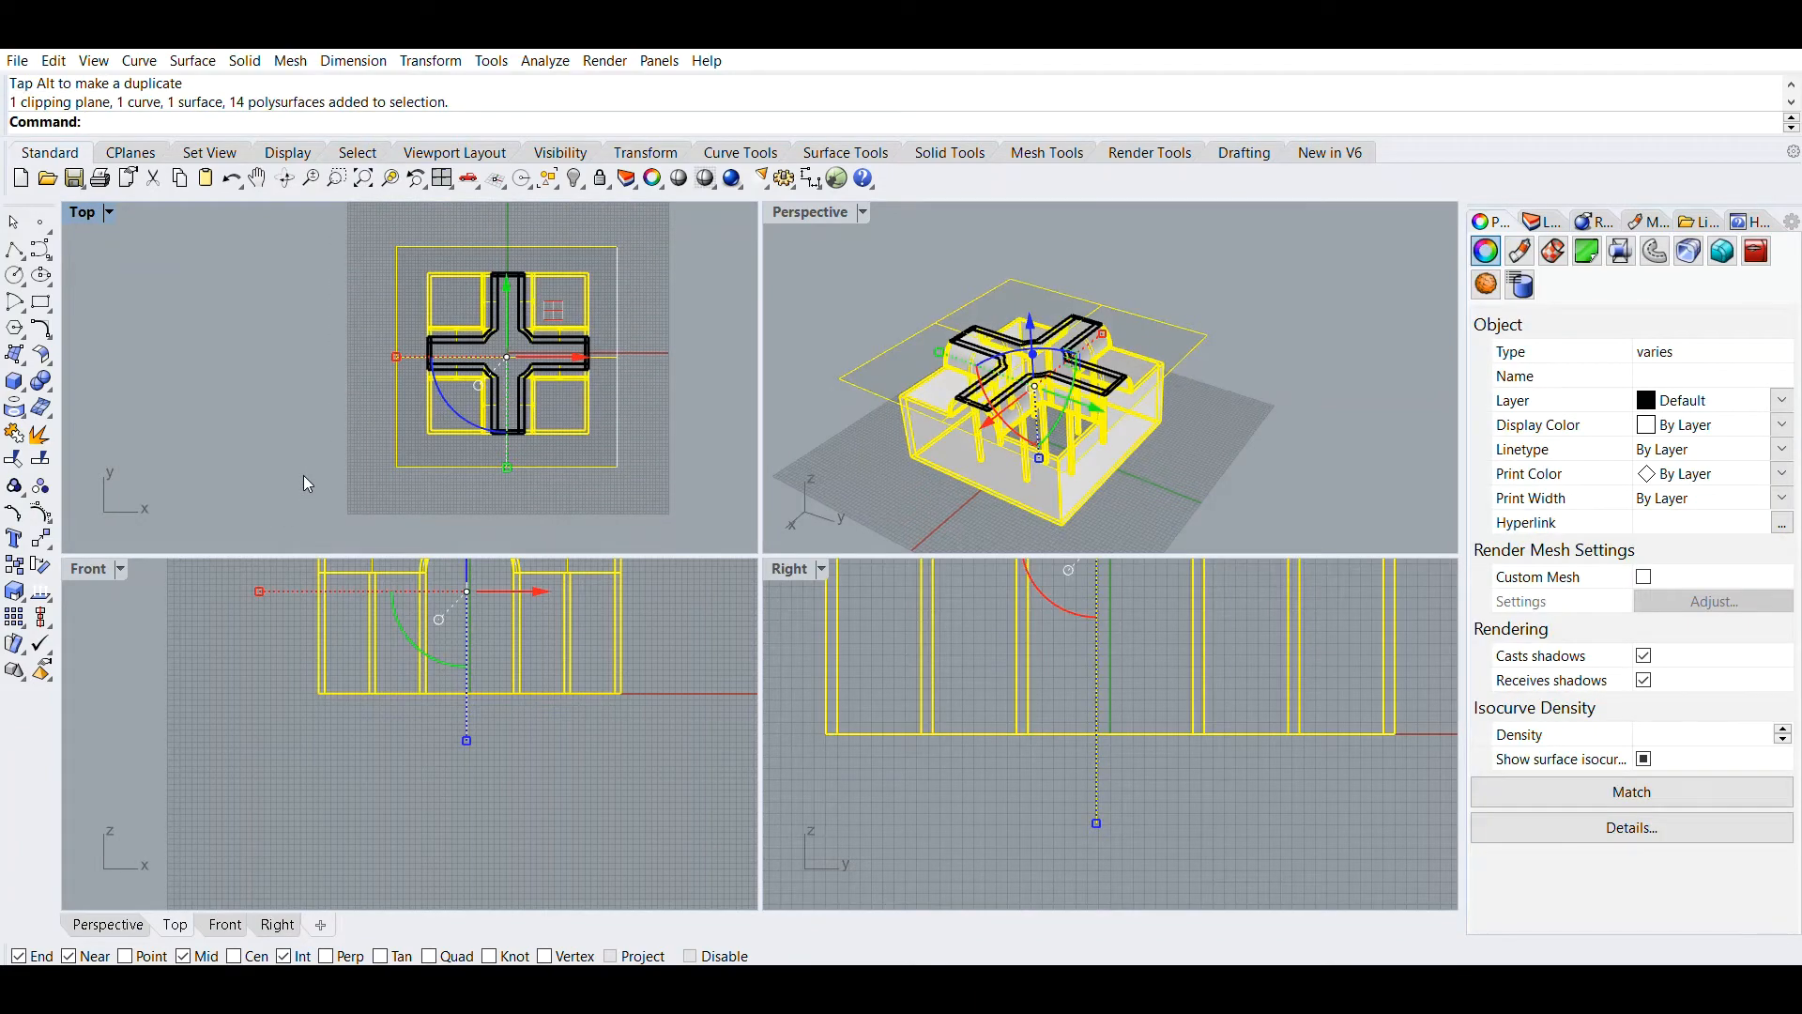
type("Makes")
key("Return")
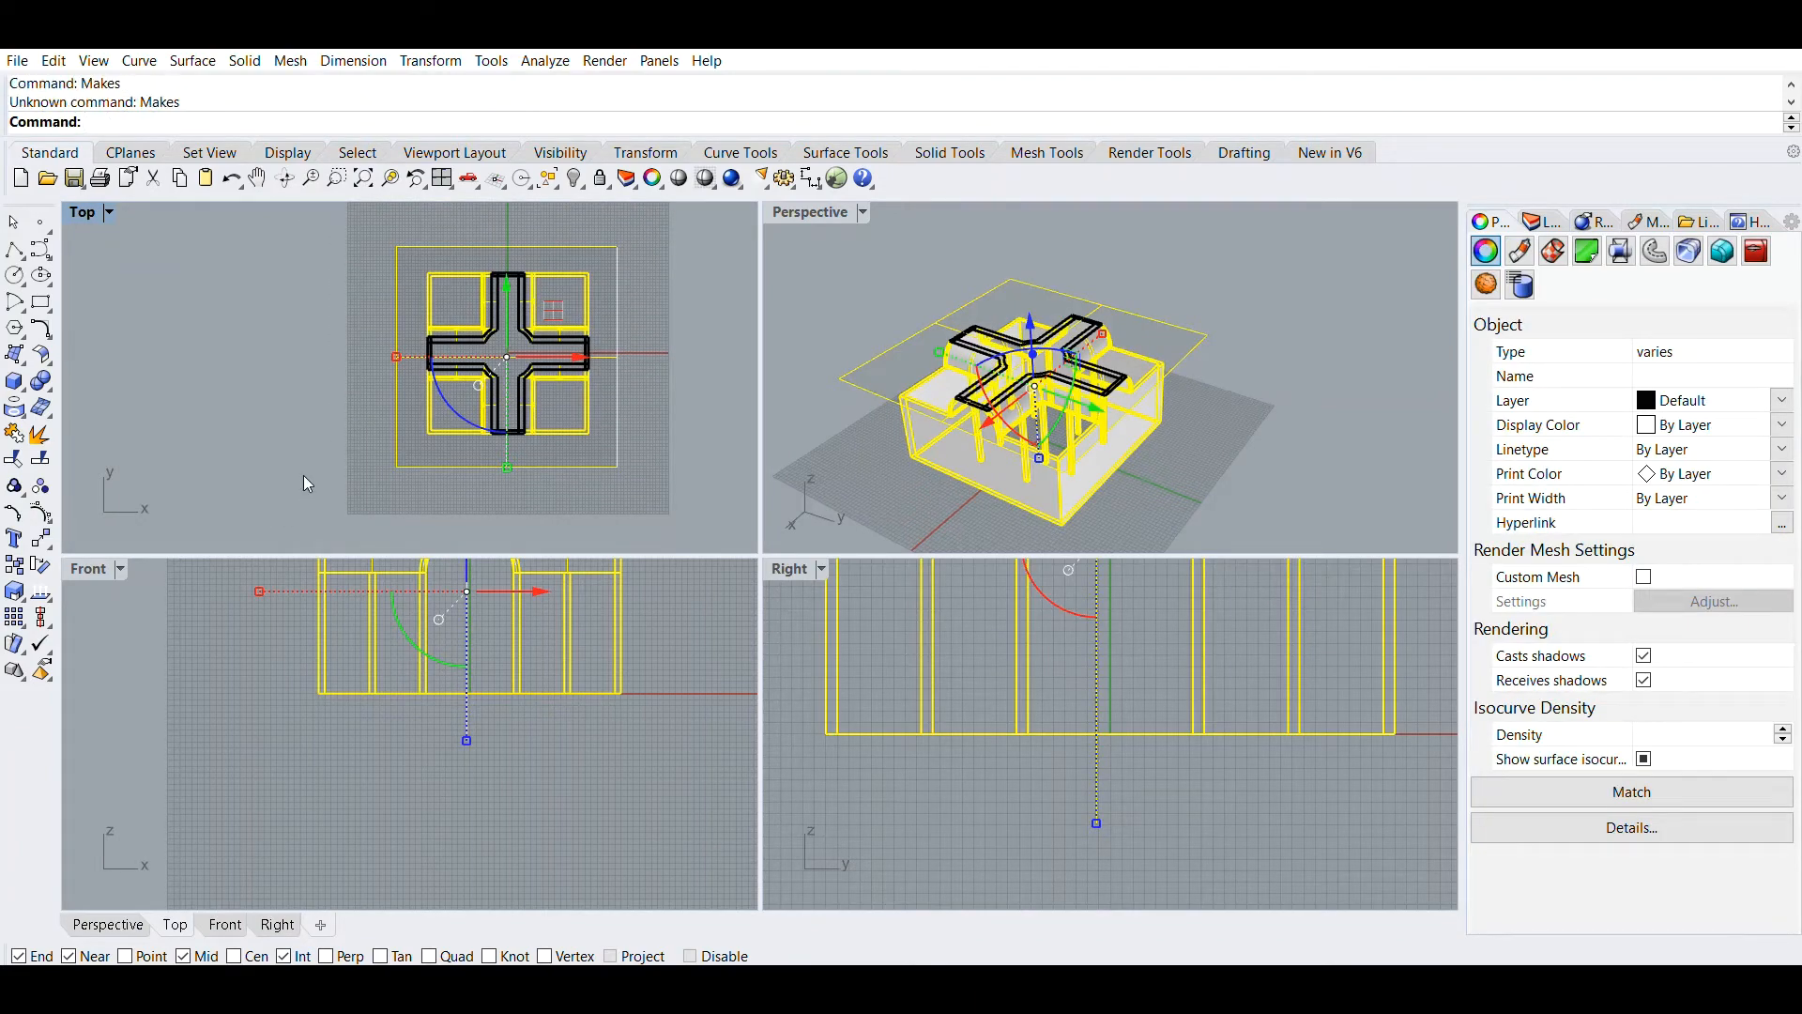
type("Make2D")
key("Return")
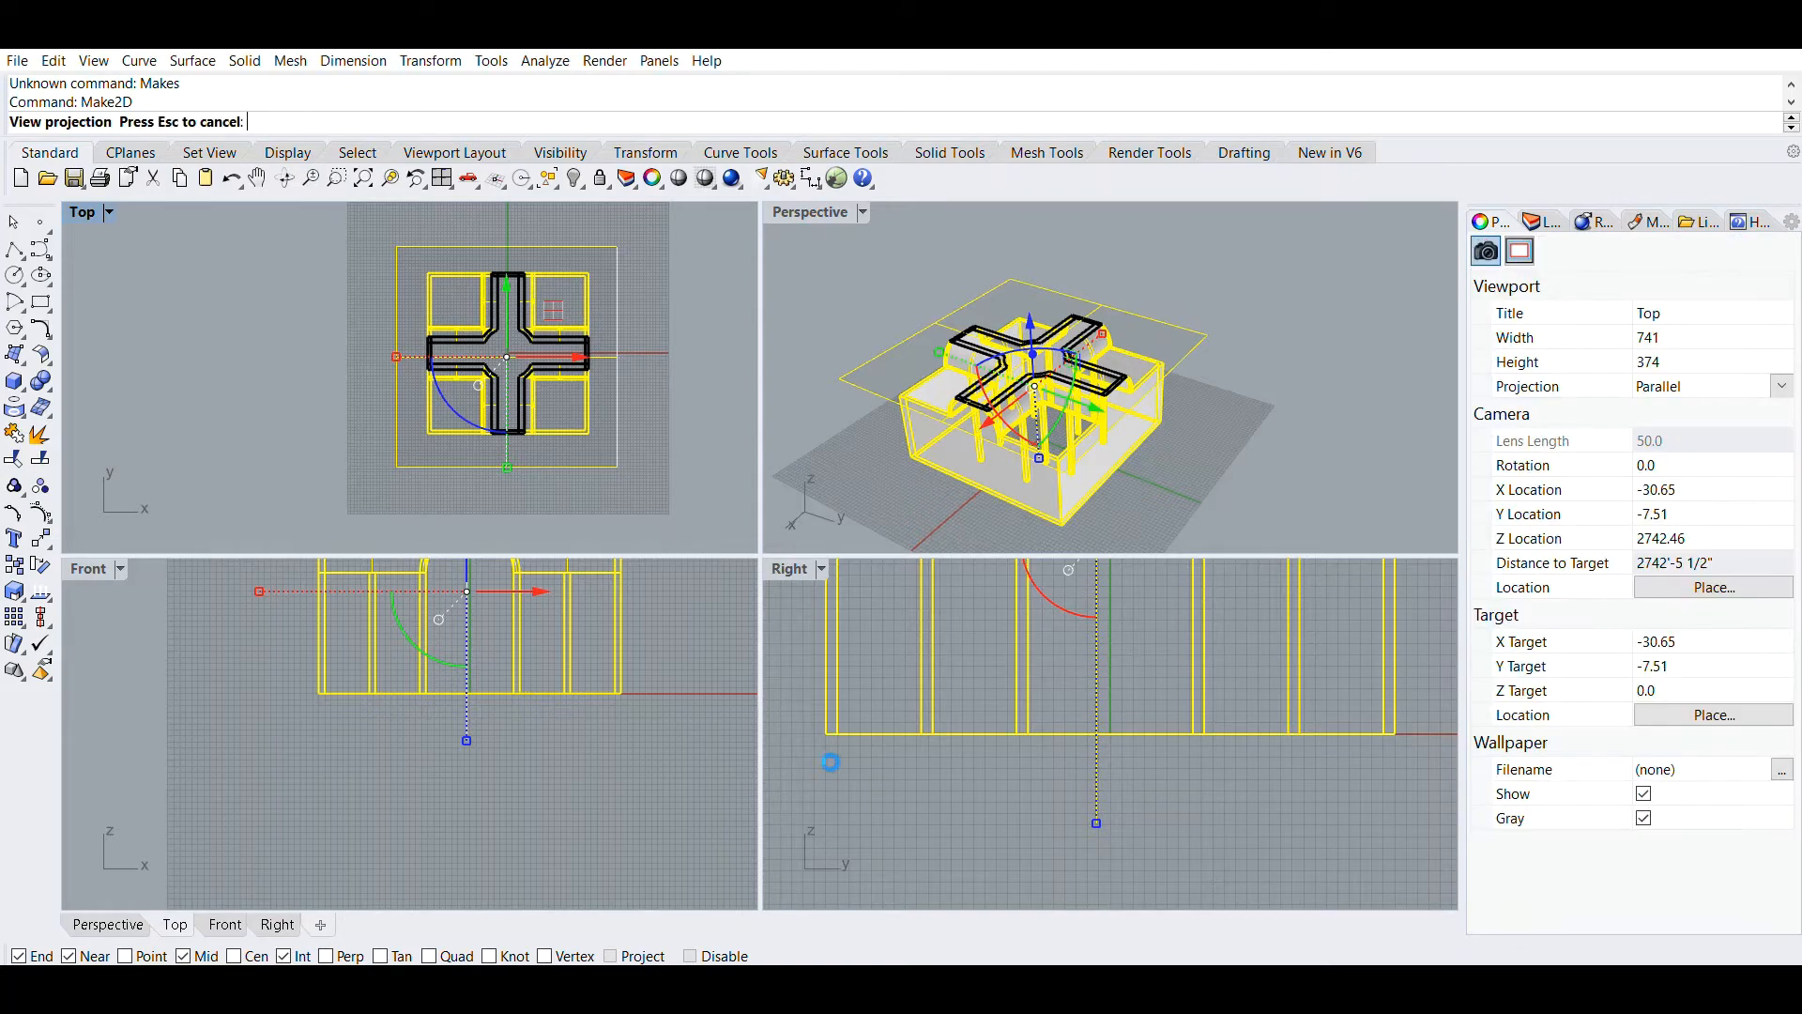
scroll(663, 418, "down", 2)
right_click_drag(662, 419, 397, 535)
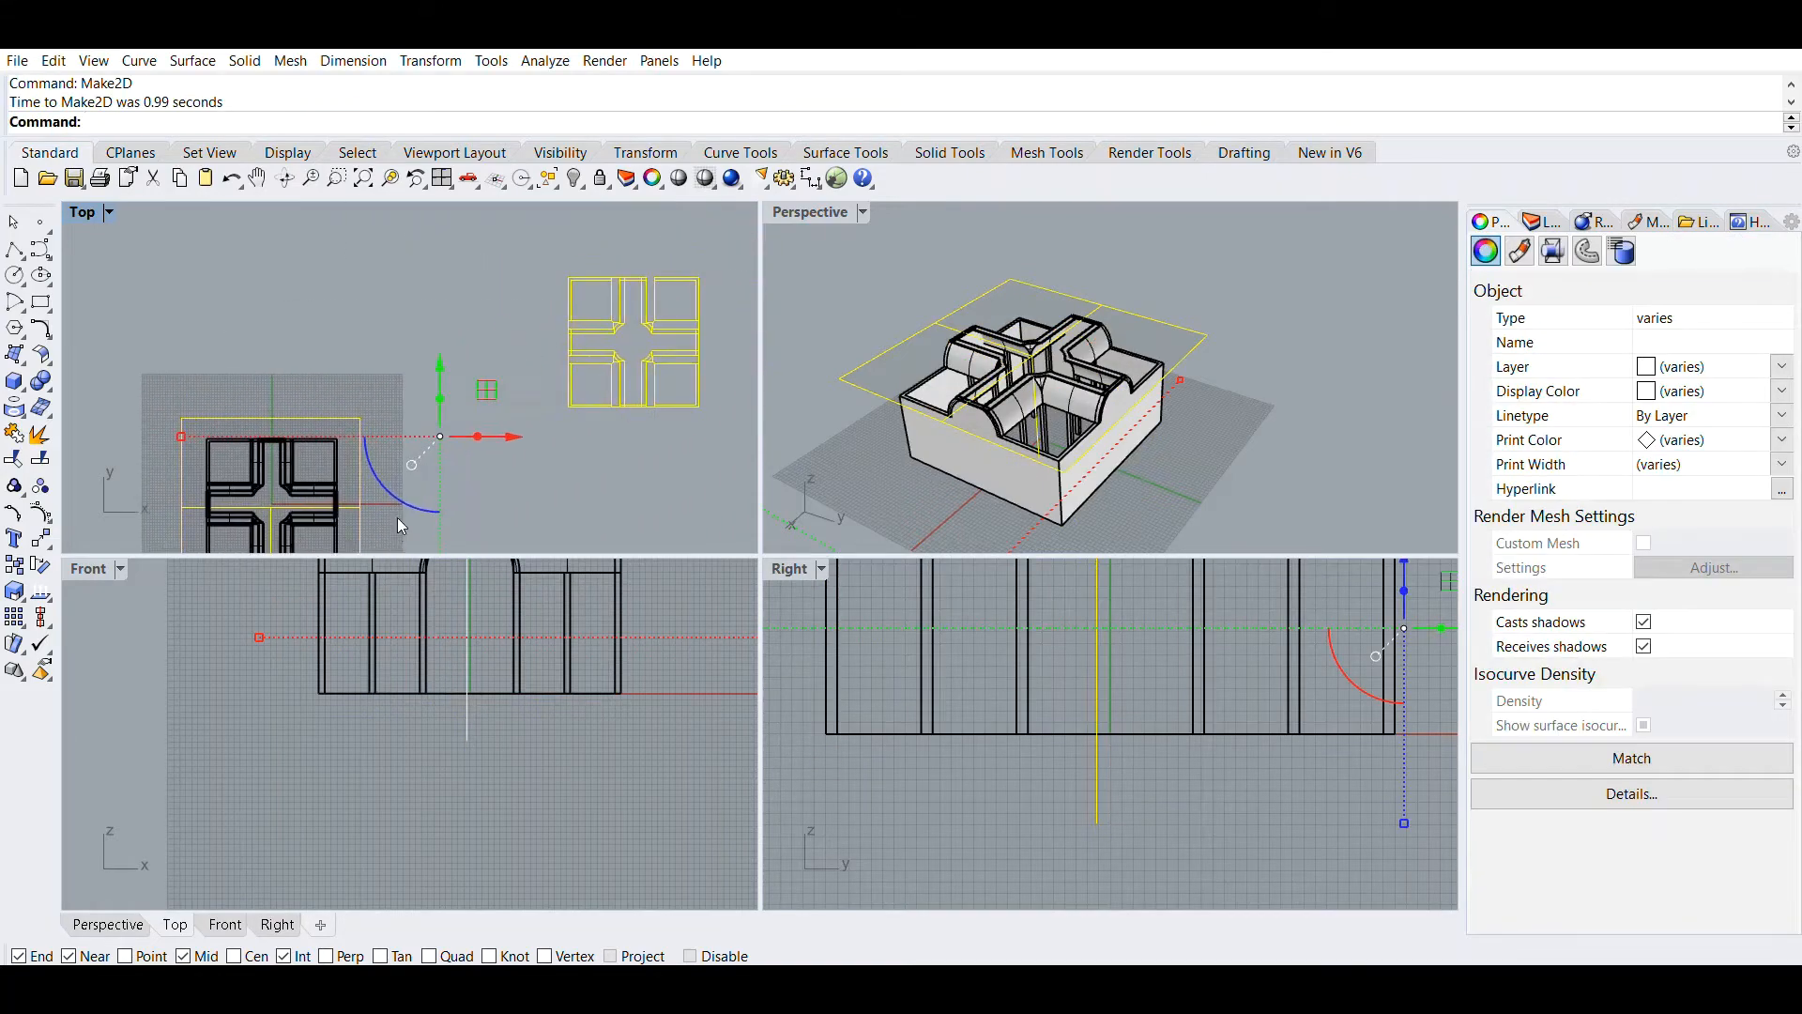
left_click(527, 300)
Examine the generated 2D plan up close, including the vault edges and wall lines along its upper side
mouse_move(662, 292)
right_mouse_down()
mouse_move(540, 345)
mouse_move(497, 340)
right_mouse_up()
scroll(526, 361, "up", 4)
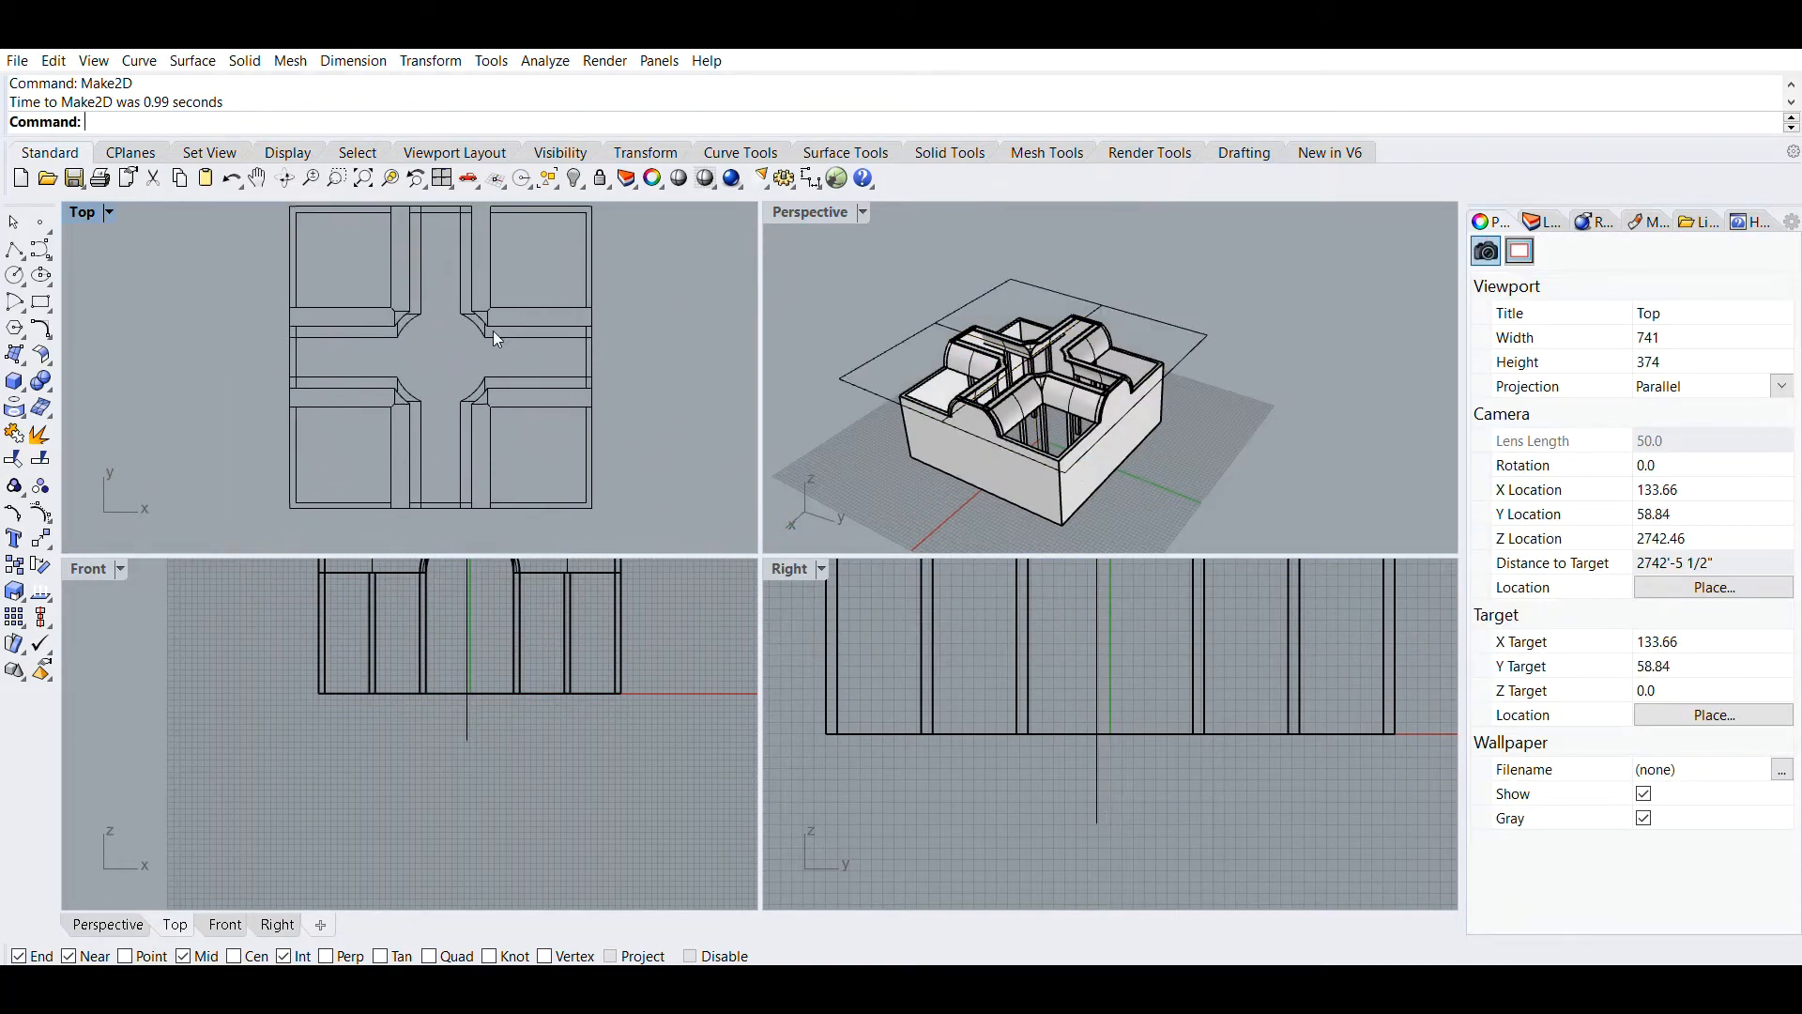
scroll(199, 357, "down", 4)
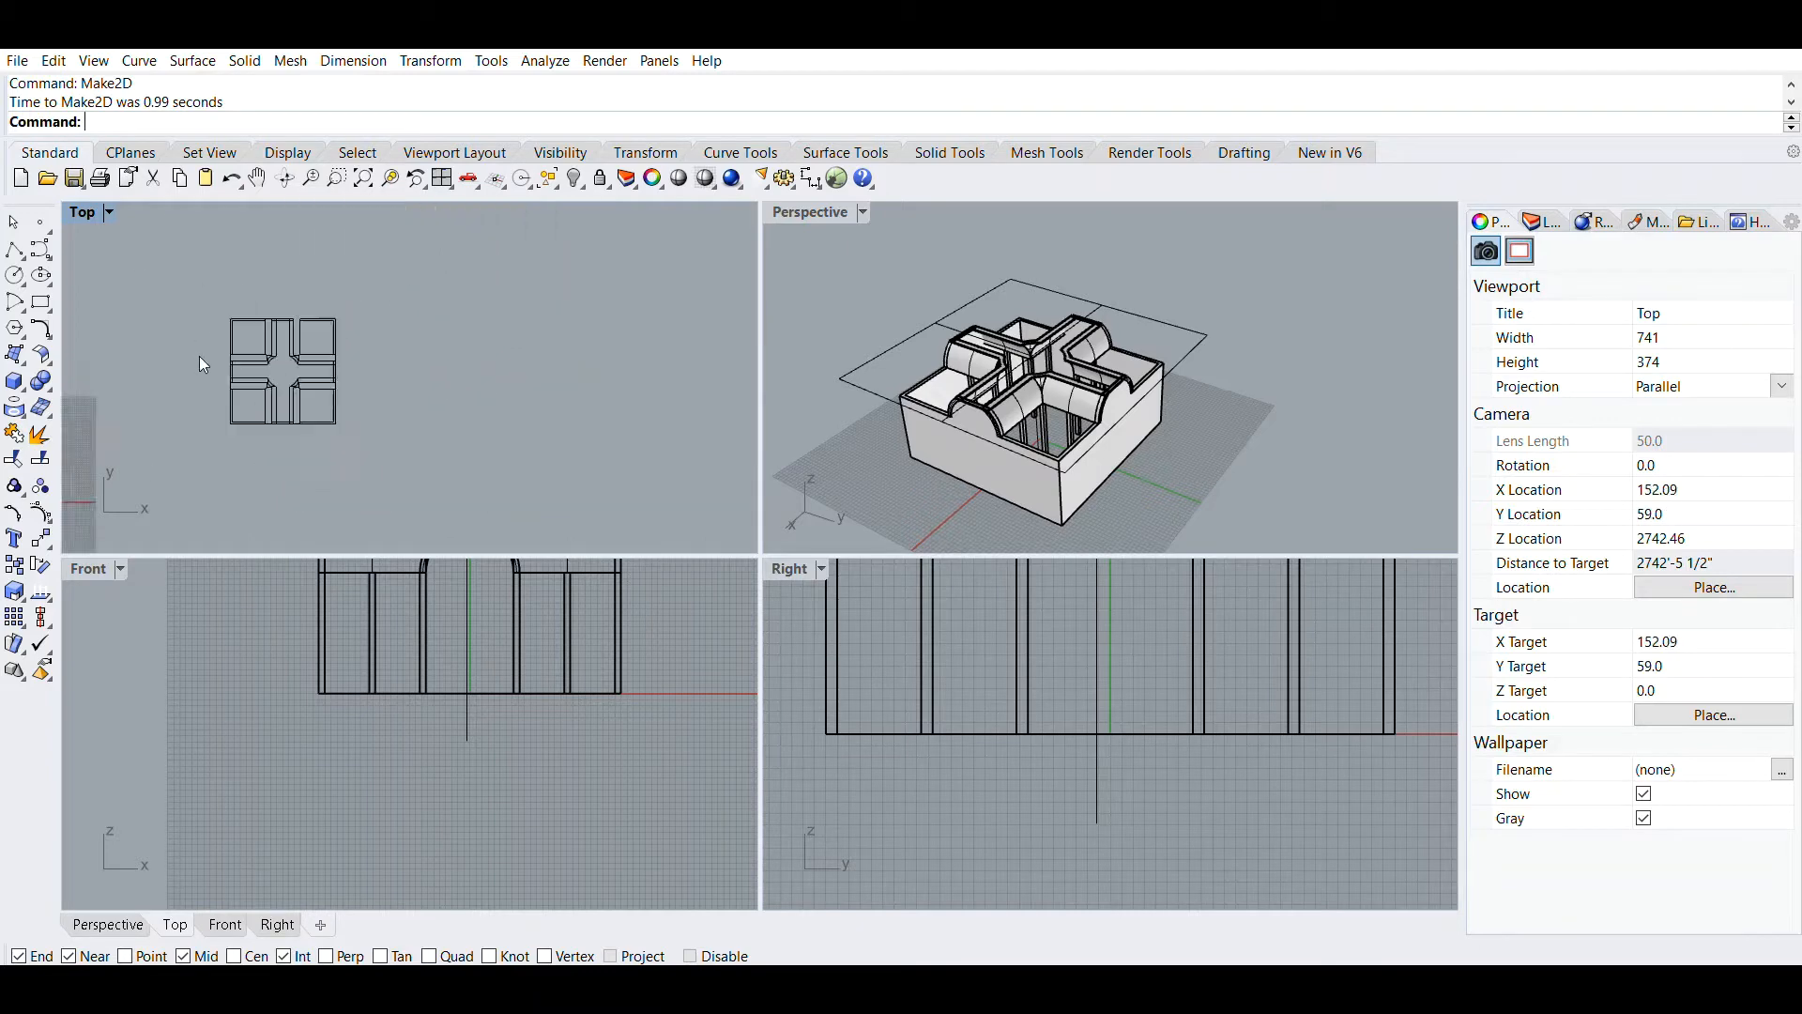
right_click_drag(199, 356, 264, 430)
scroll(448, 358, "up", 4)
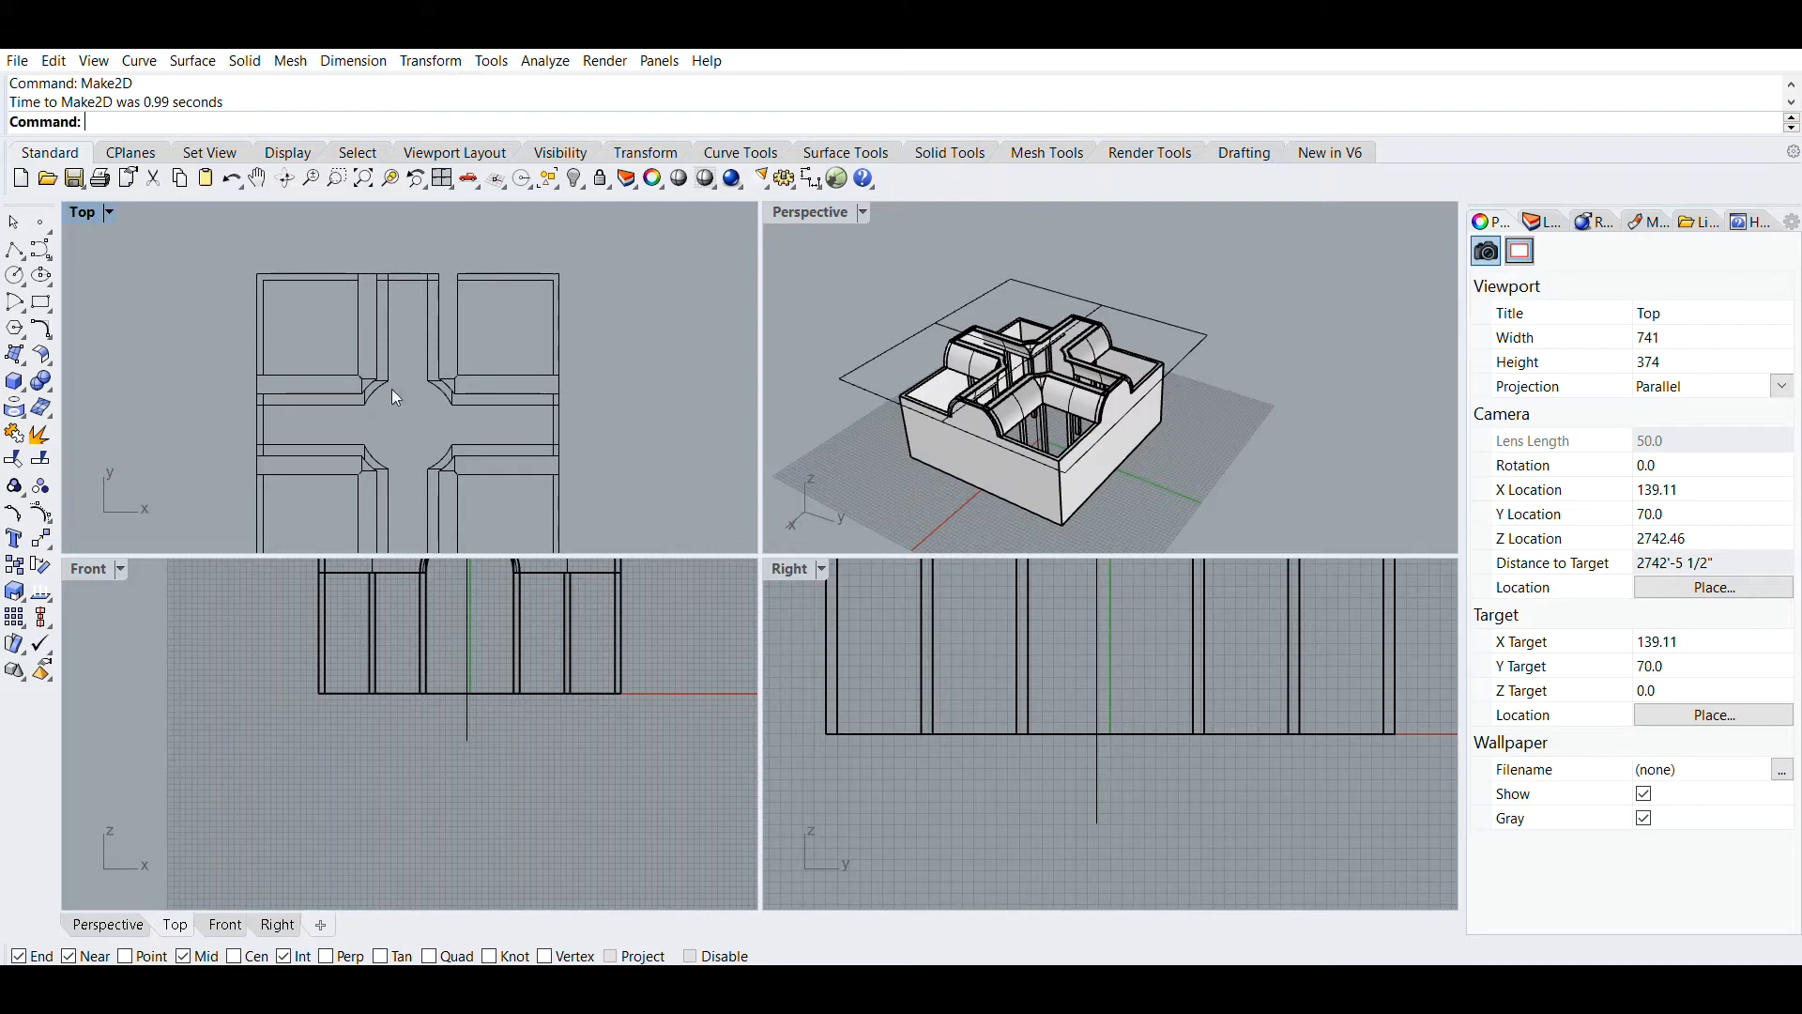
scroll(392, 388, "up", 5)
key("Return")
scroll(392, 296, "up", 4)
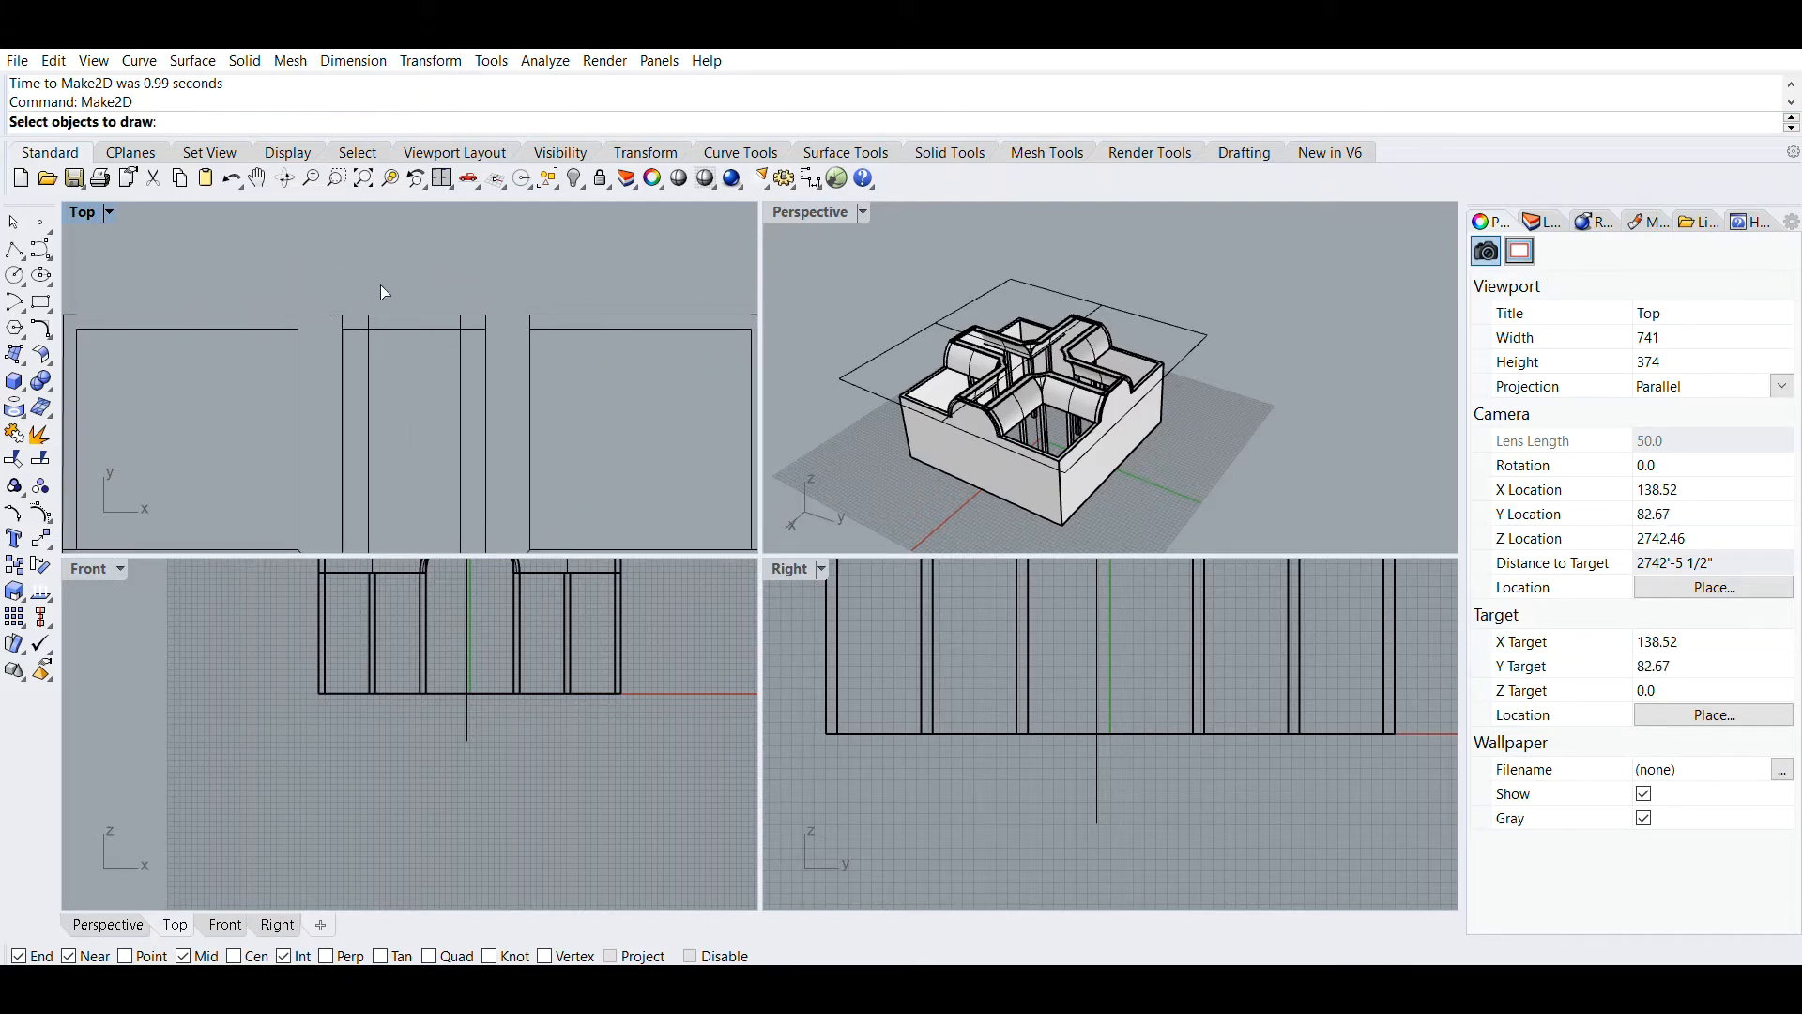
right_click_drag(504, 335, 477, 339)
scroll(268, 298, "down", 8)
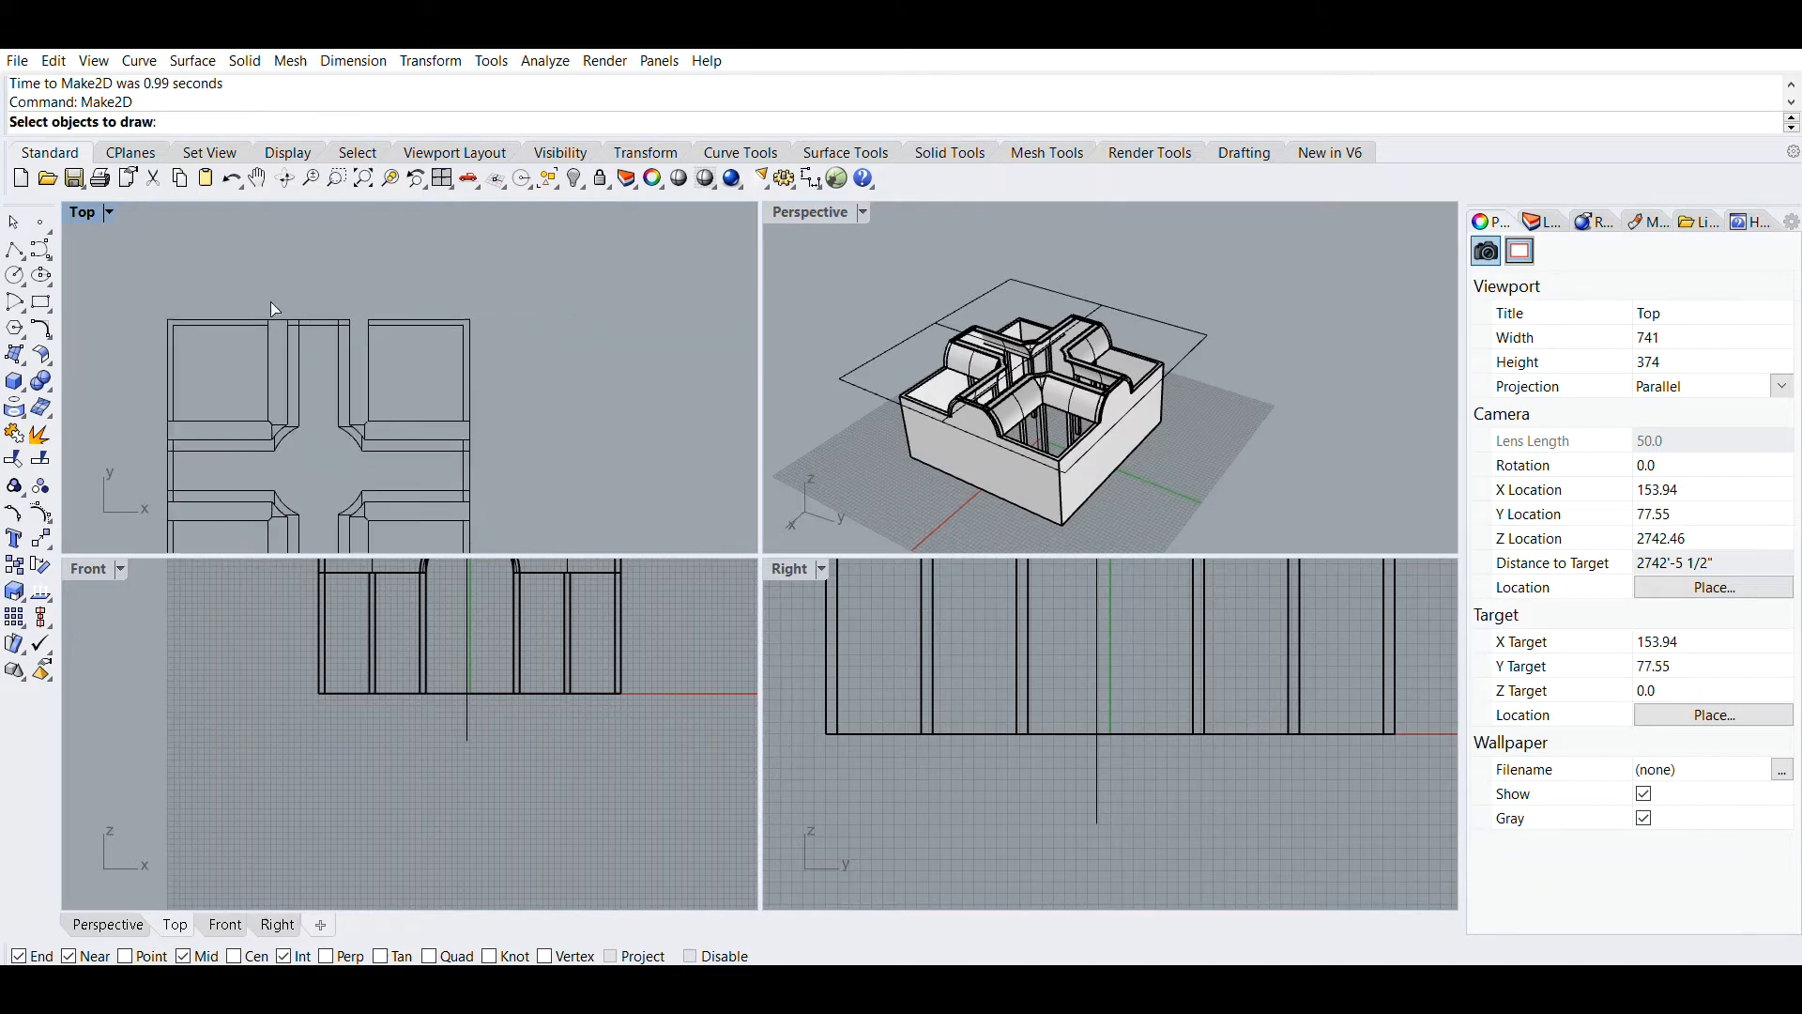
scroll(270, 301, "up", 8)
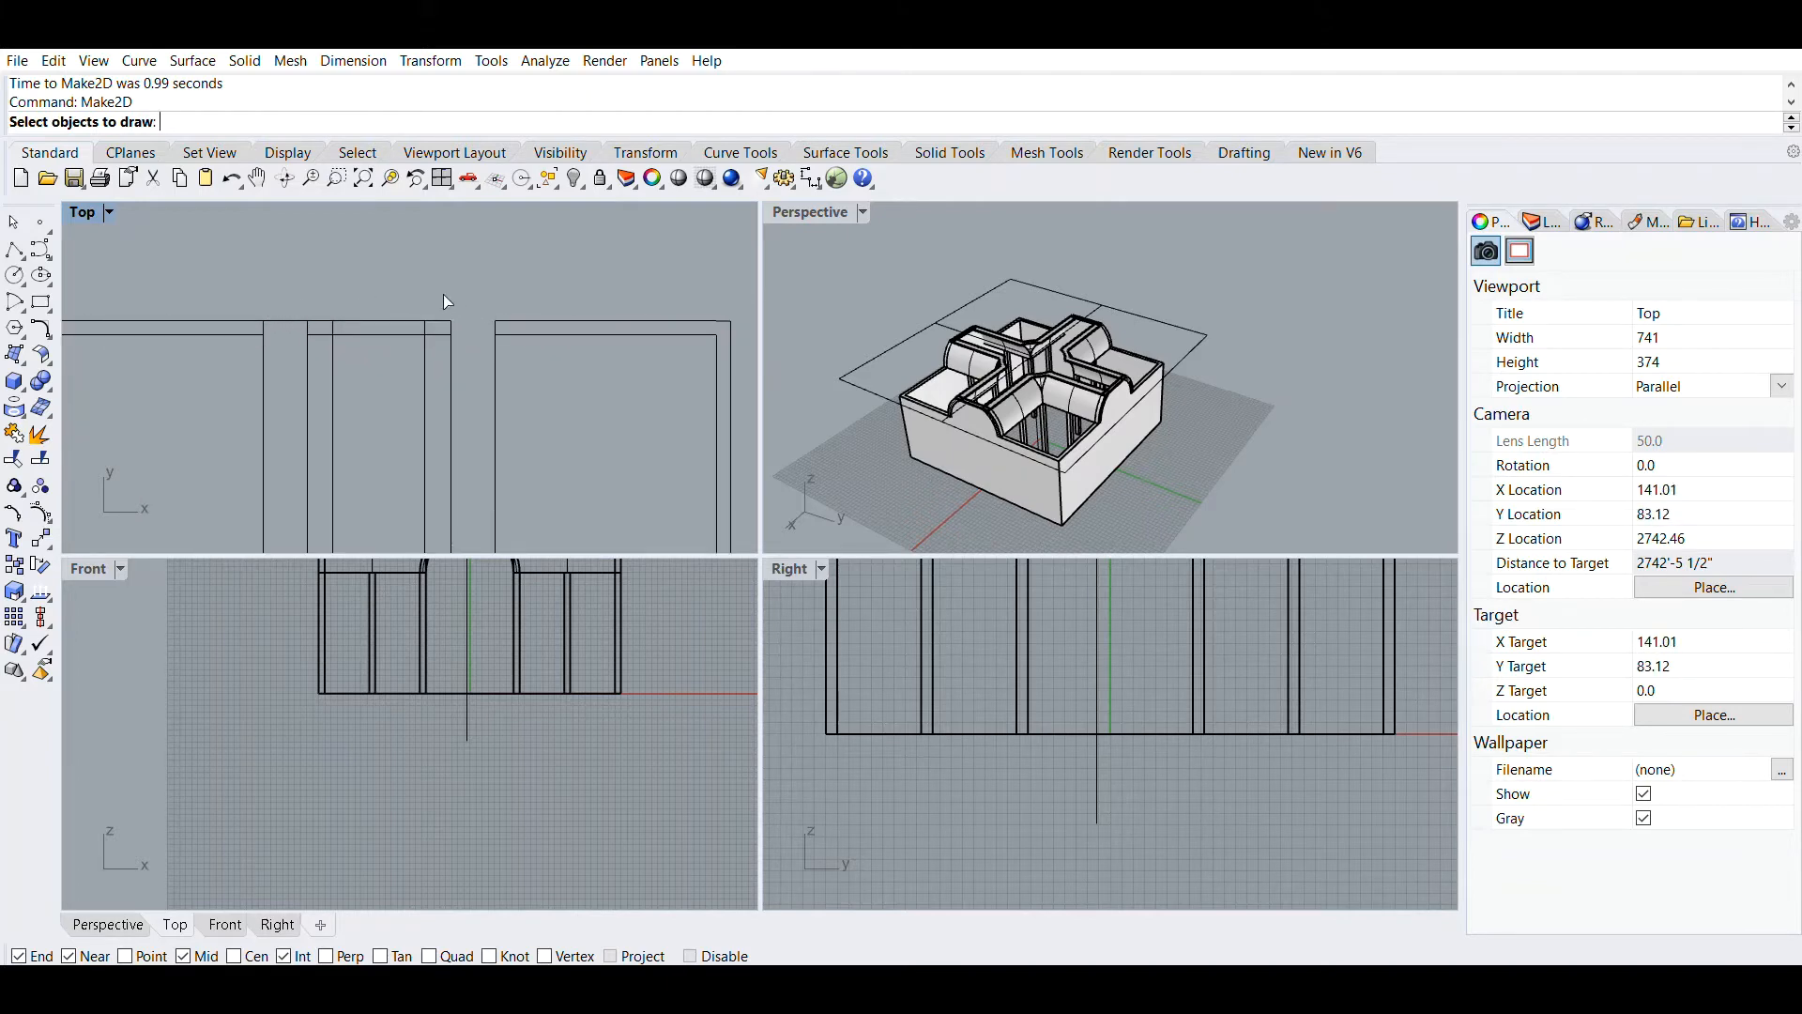
scroll(454, 309, "down", 4)
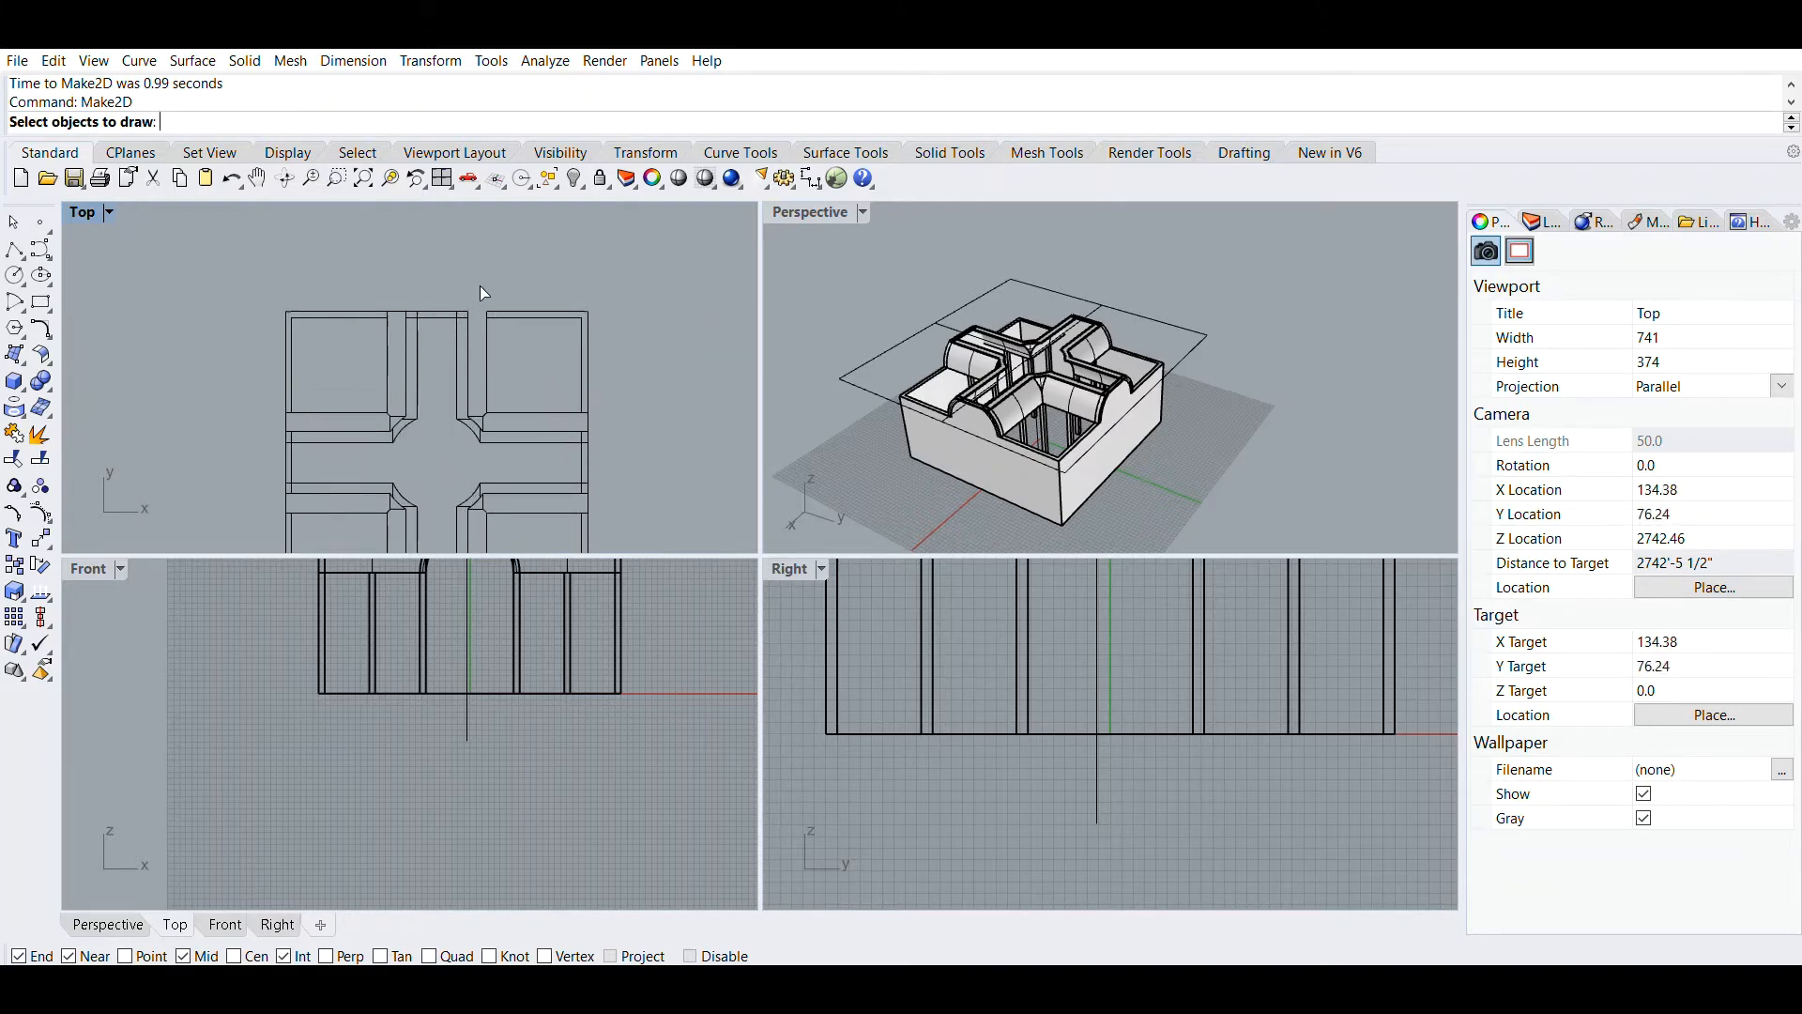
scroll(481, 287, "up", 1)
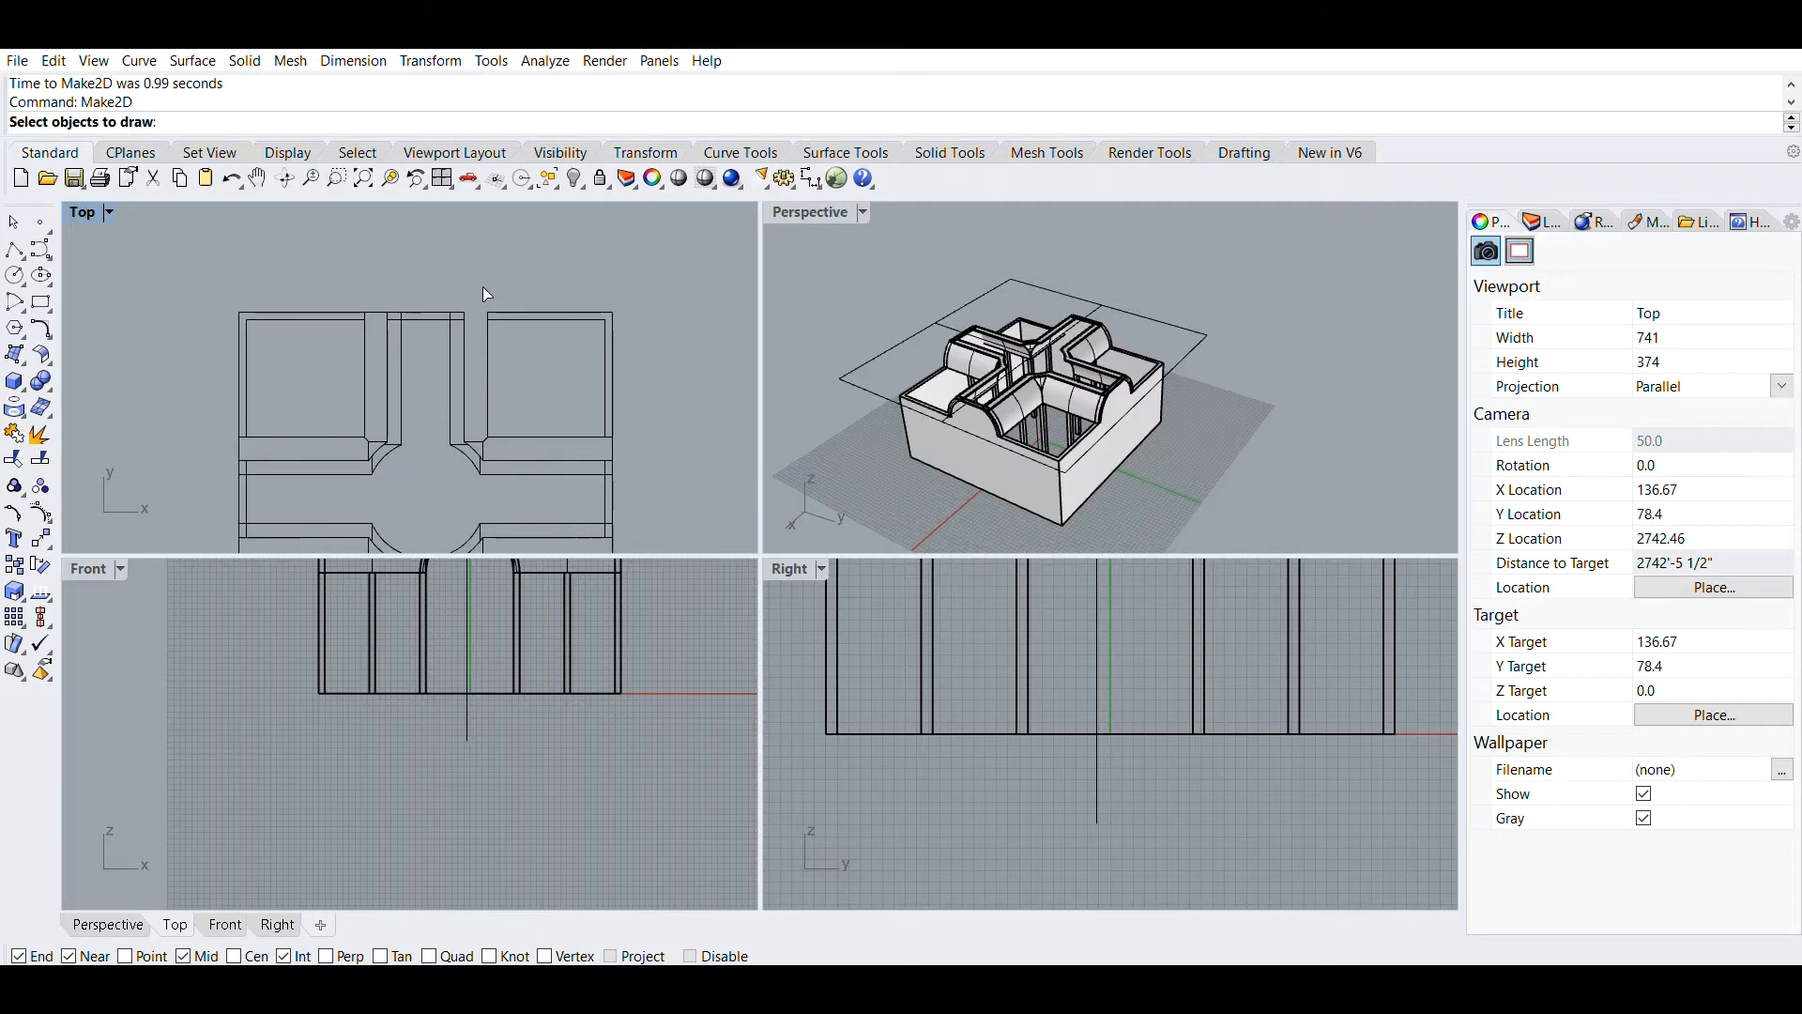
Examine the clipping plane and Curves sublayers under Make2D > Visible against the clipped 3D model, and cancel the pending Make2D command
left_click(1544, 220)
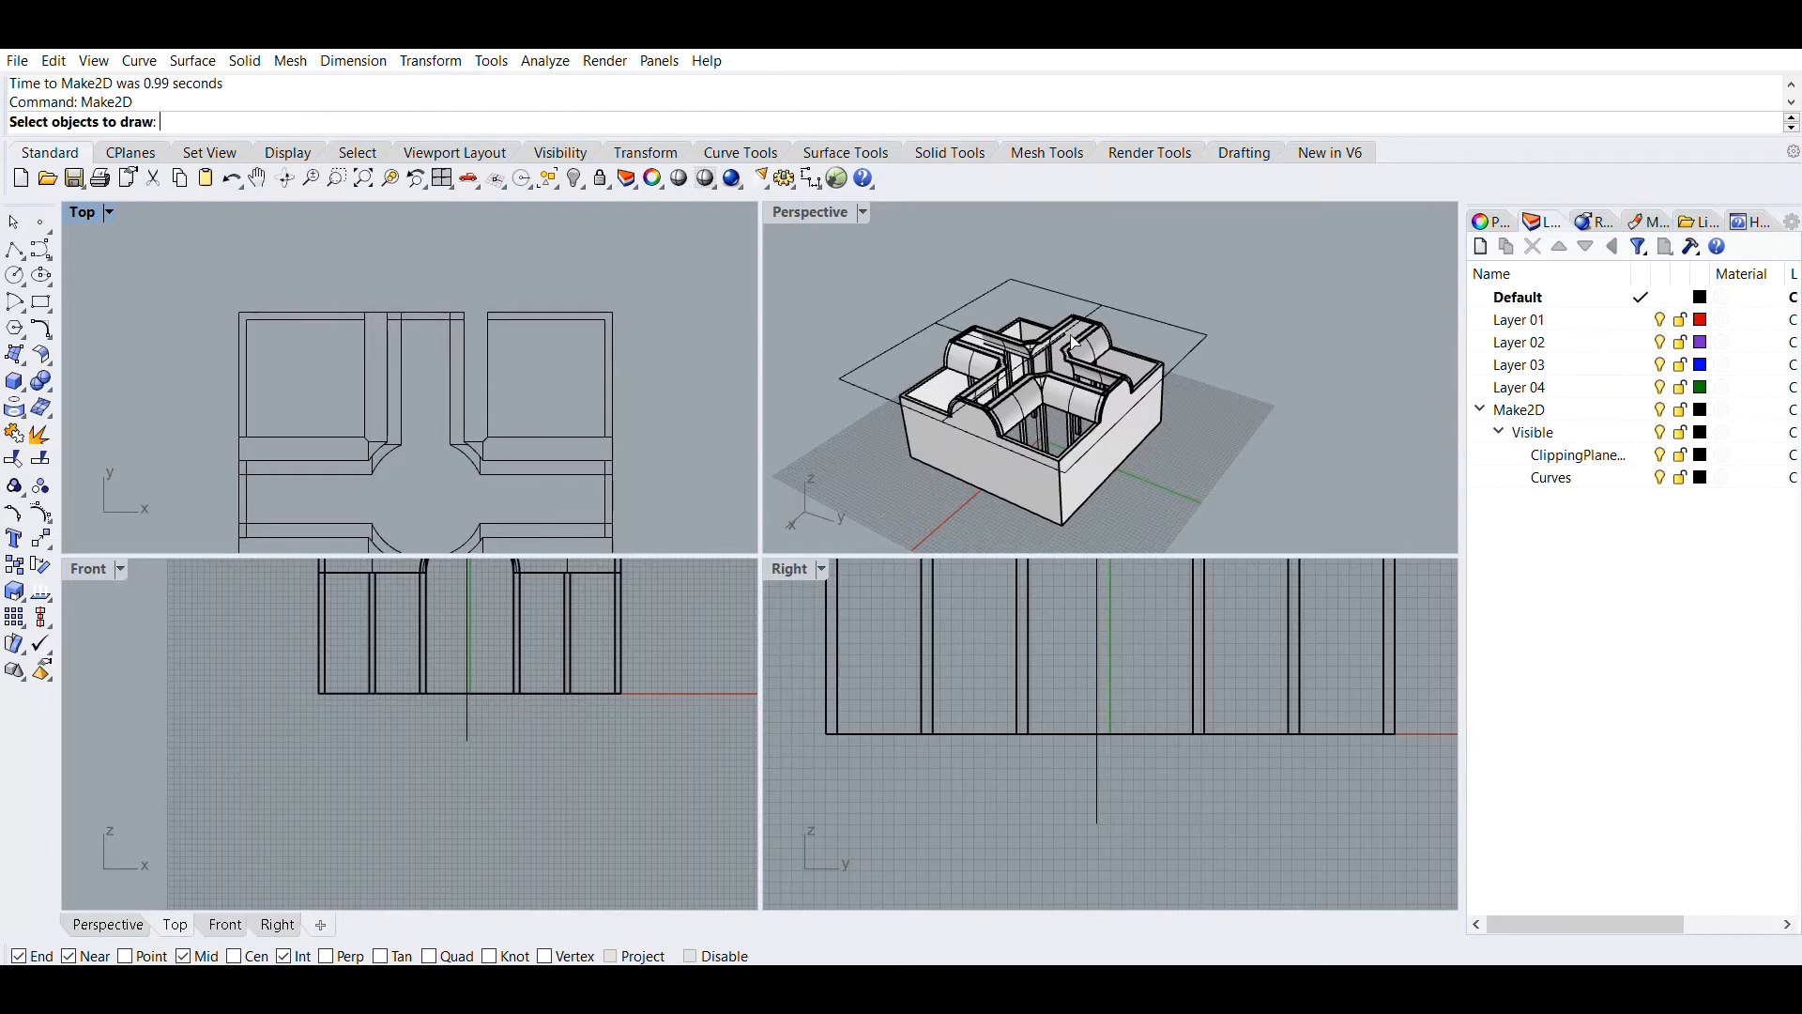
left_click(1611, 445)
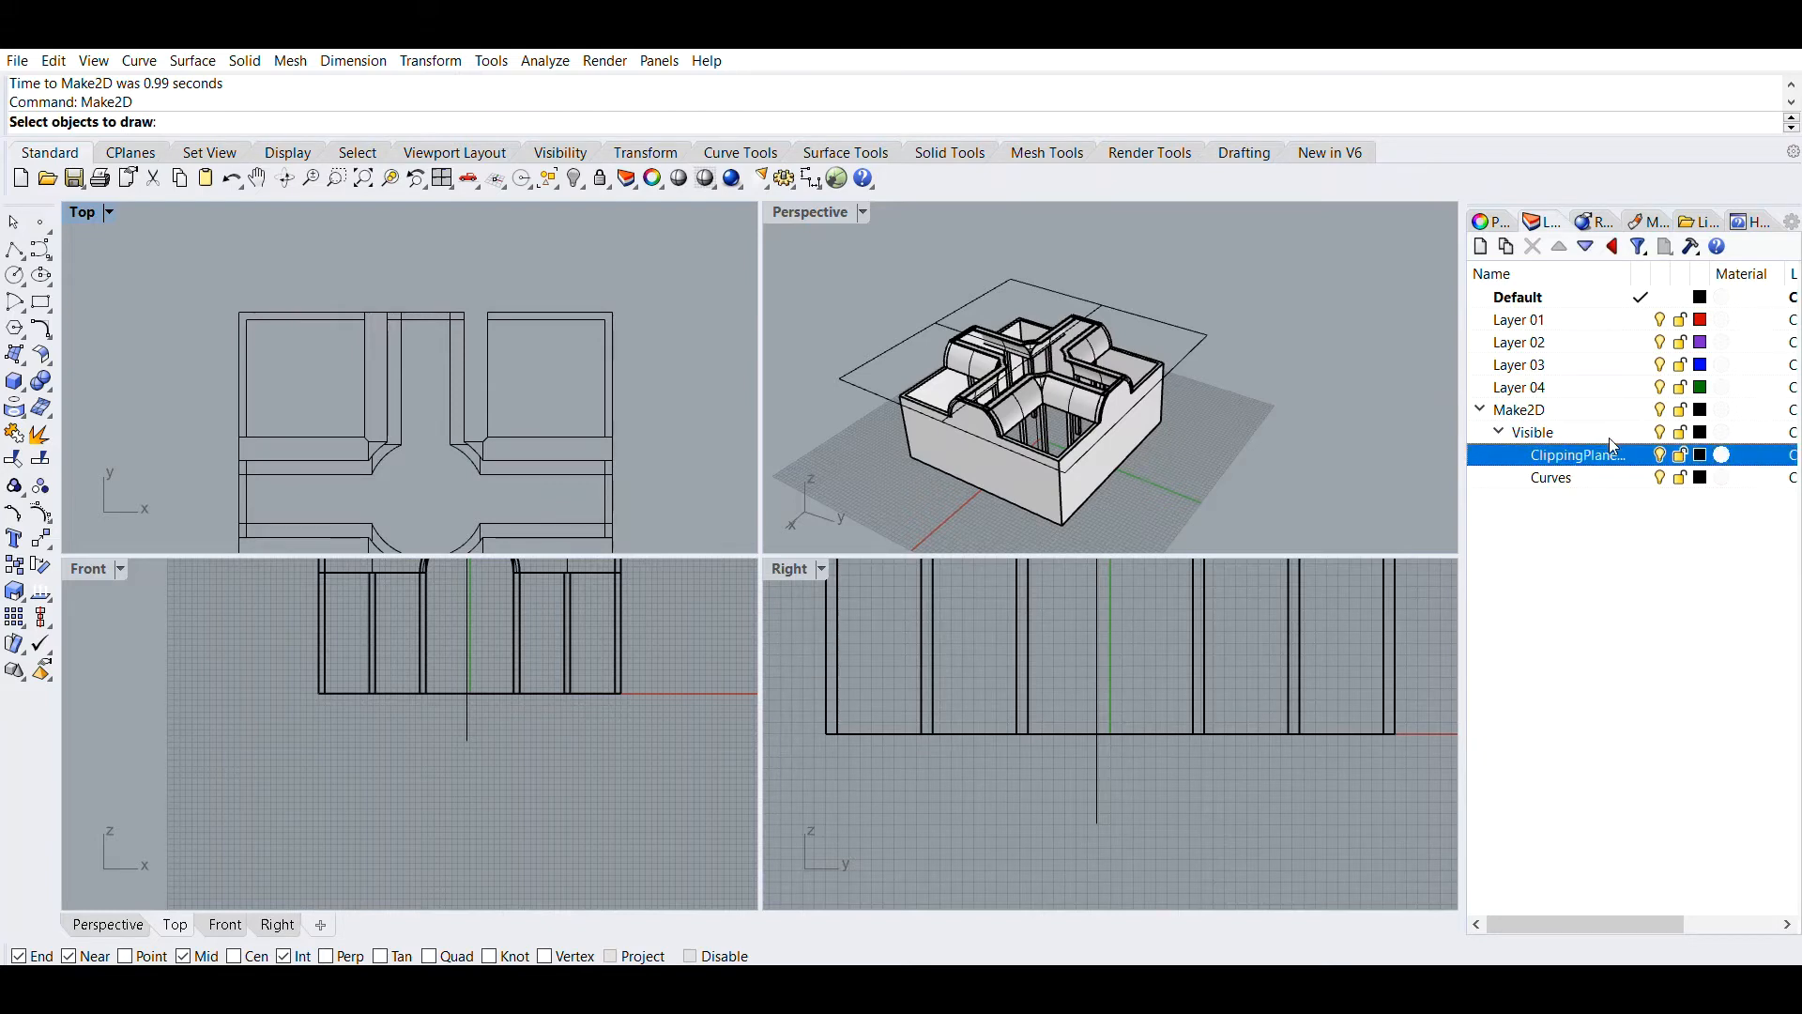
scroll(1101, 366, "up", 3)
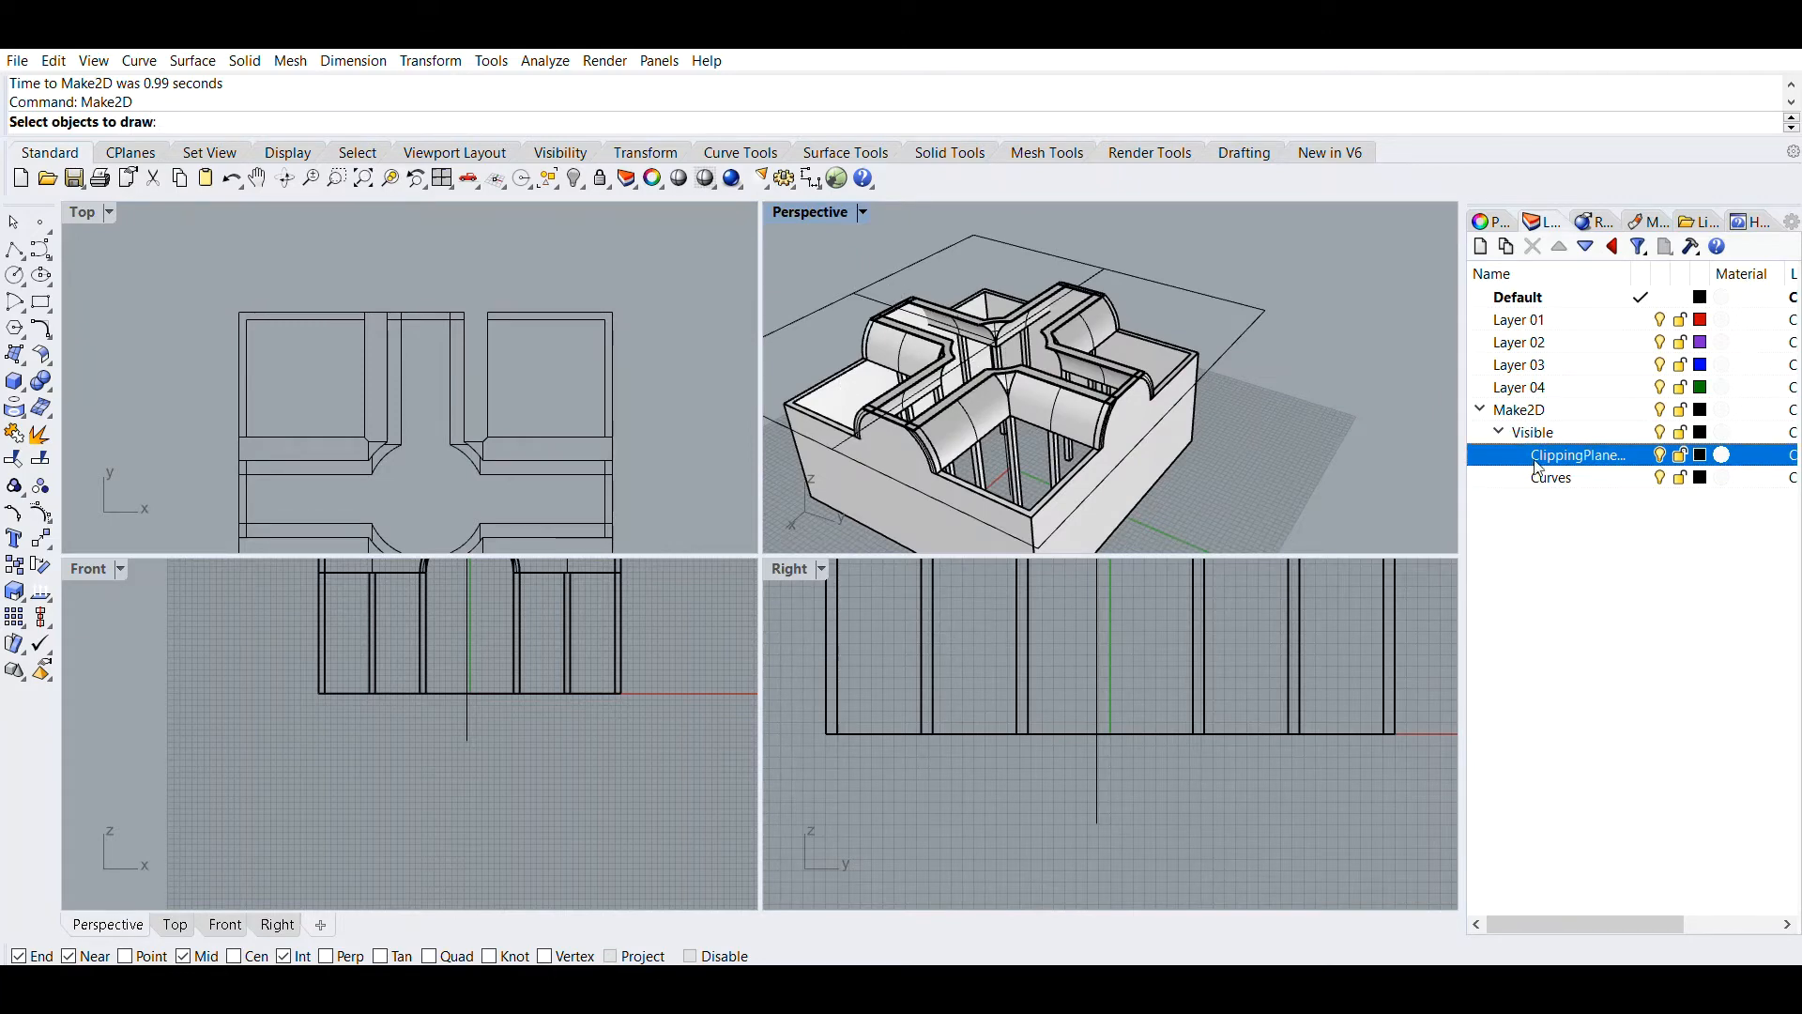
key("Down")
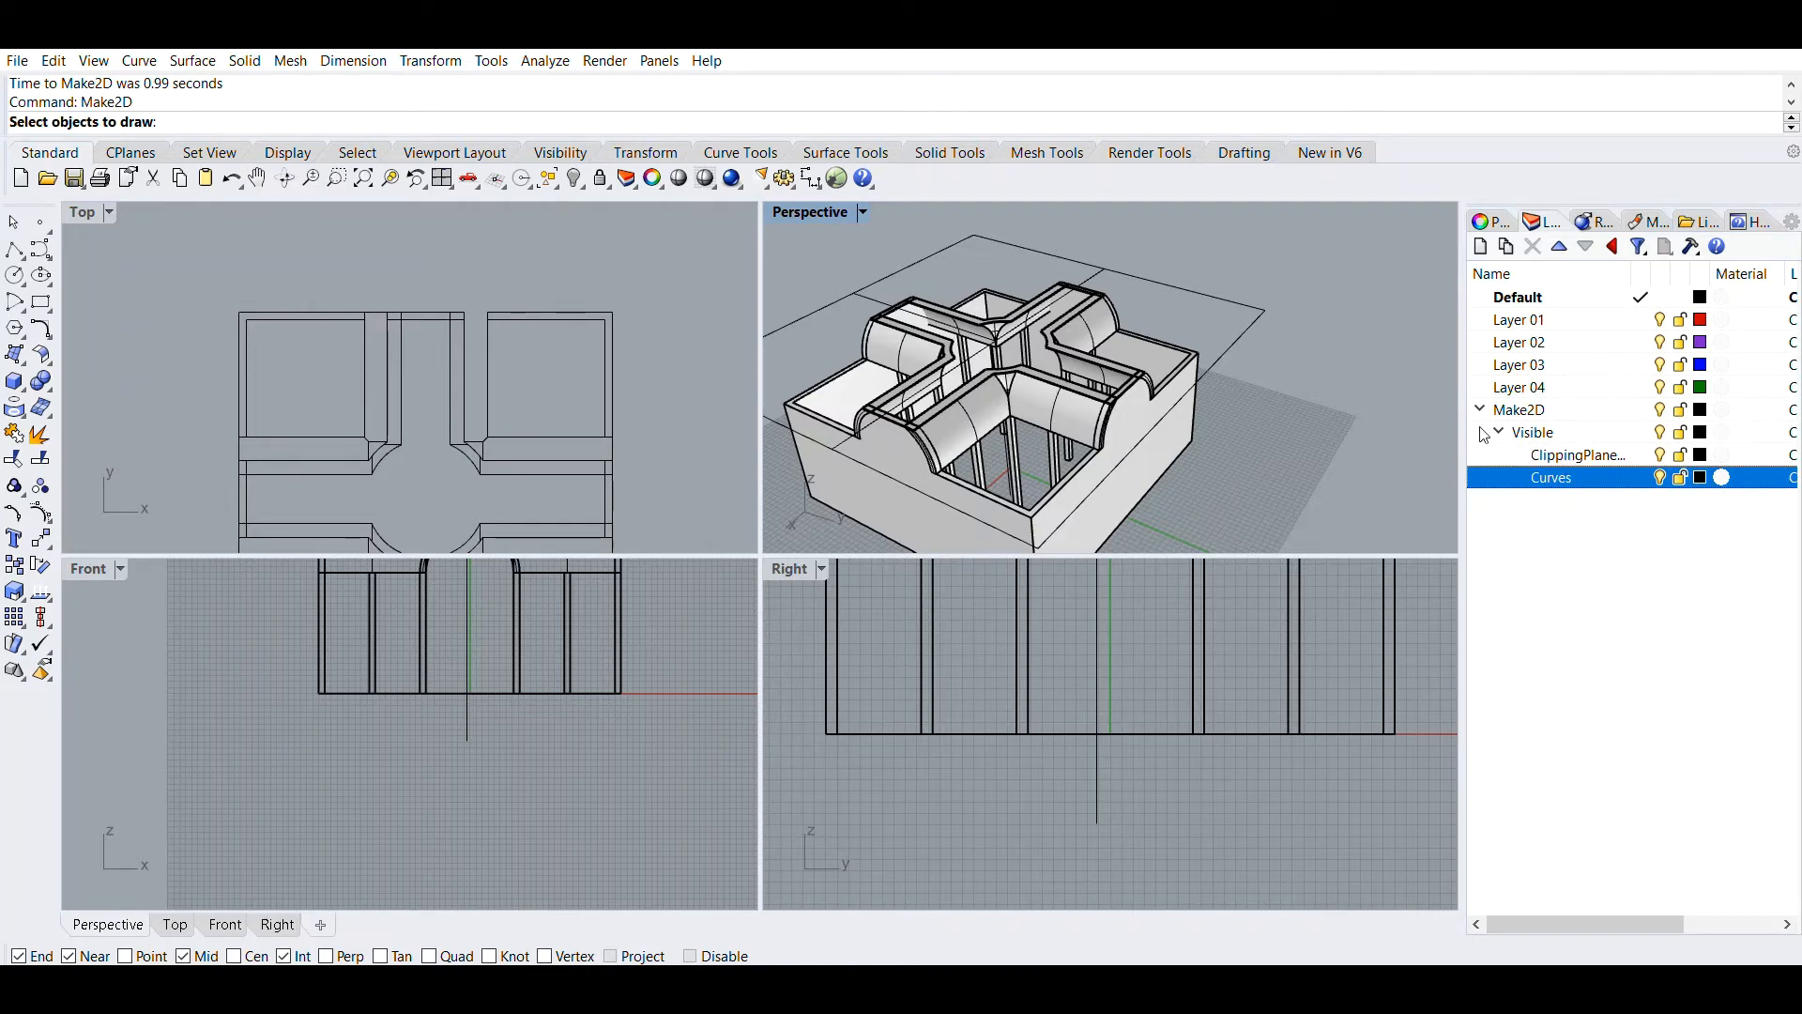
mouse_move(1106, 389)
right_mouse_down()
mouse_move(1145, 321)
mouse_move(1079, 413)
right_mouse_up()
scroll(1019, 367, "up", 5)
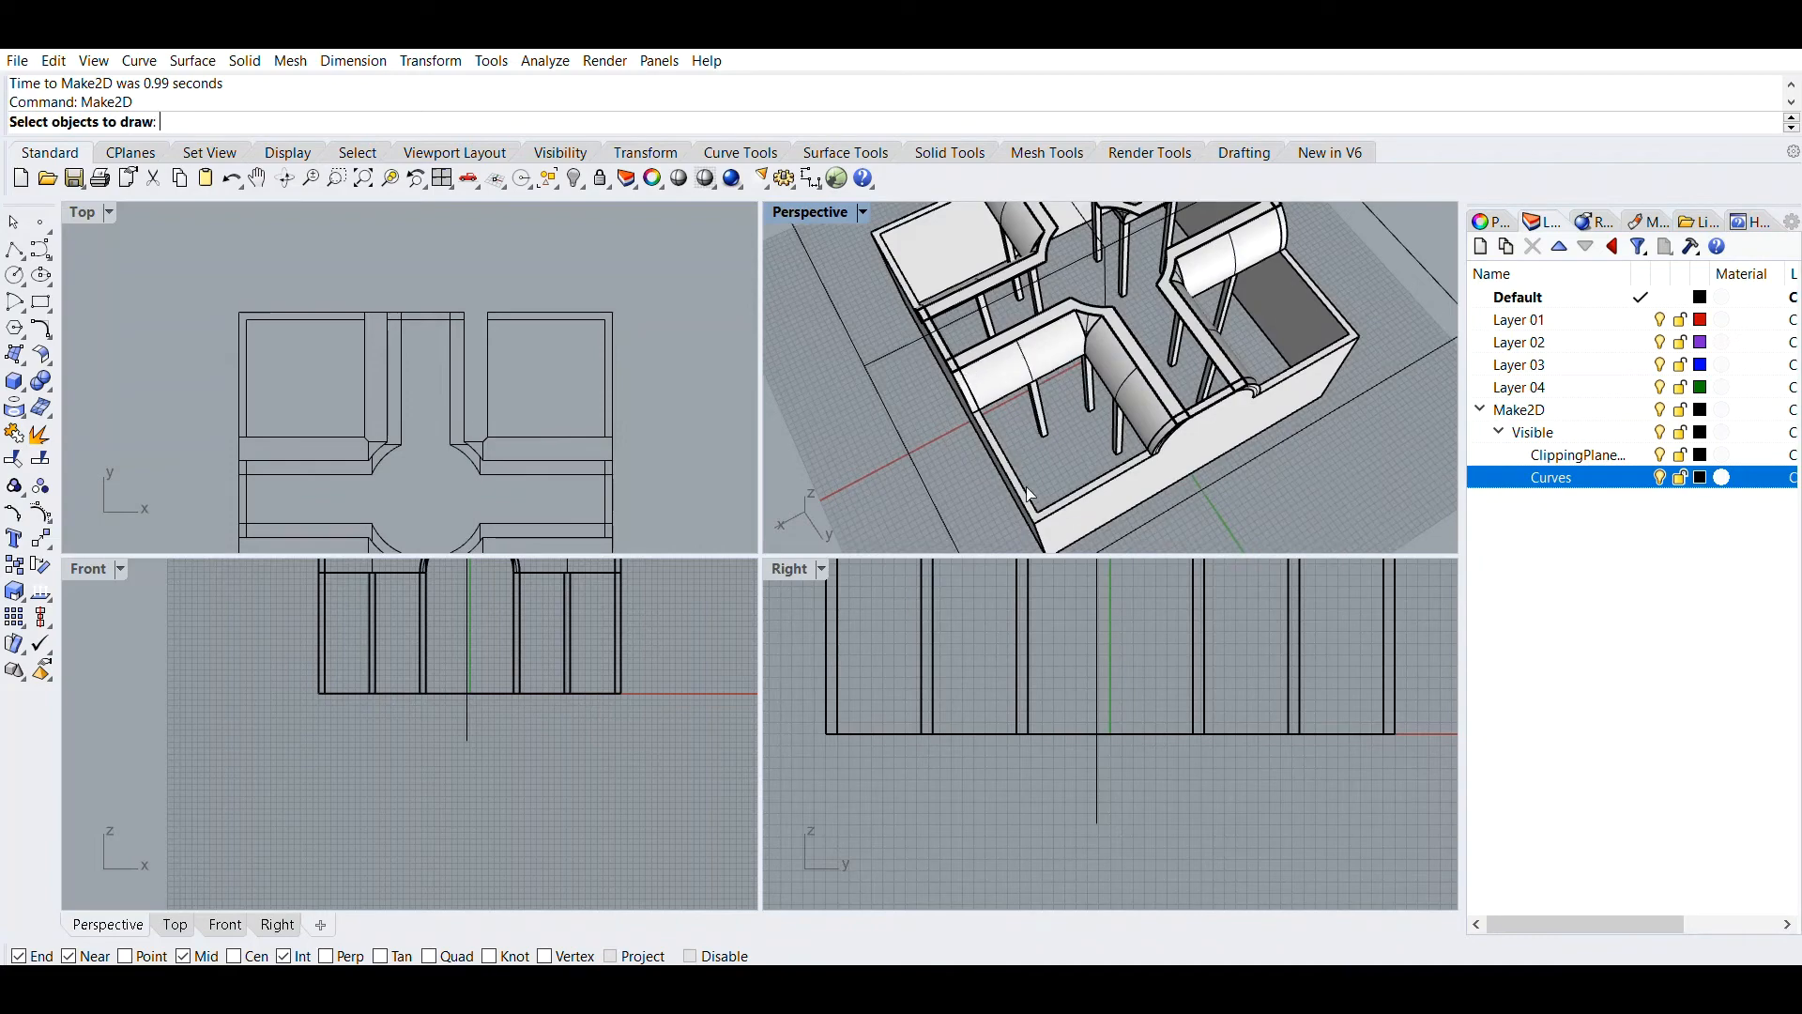
right_click_drag(1125, 430, 1151, 280)
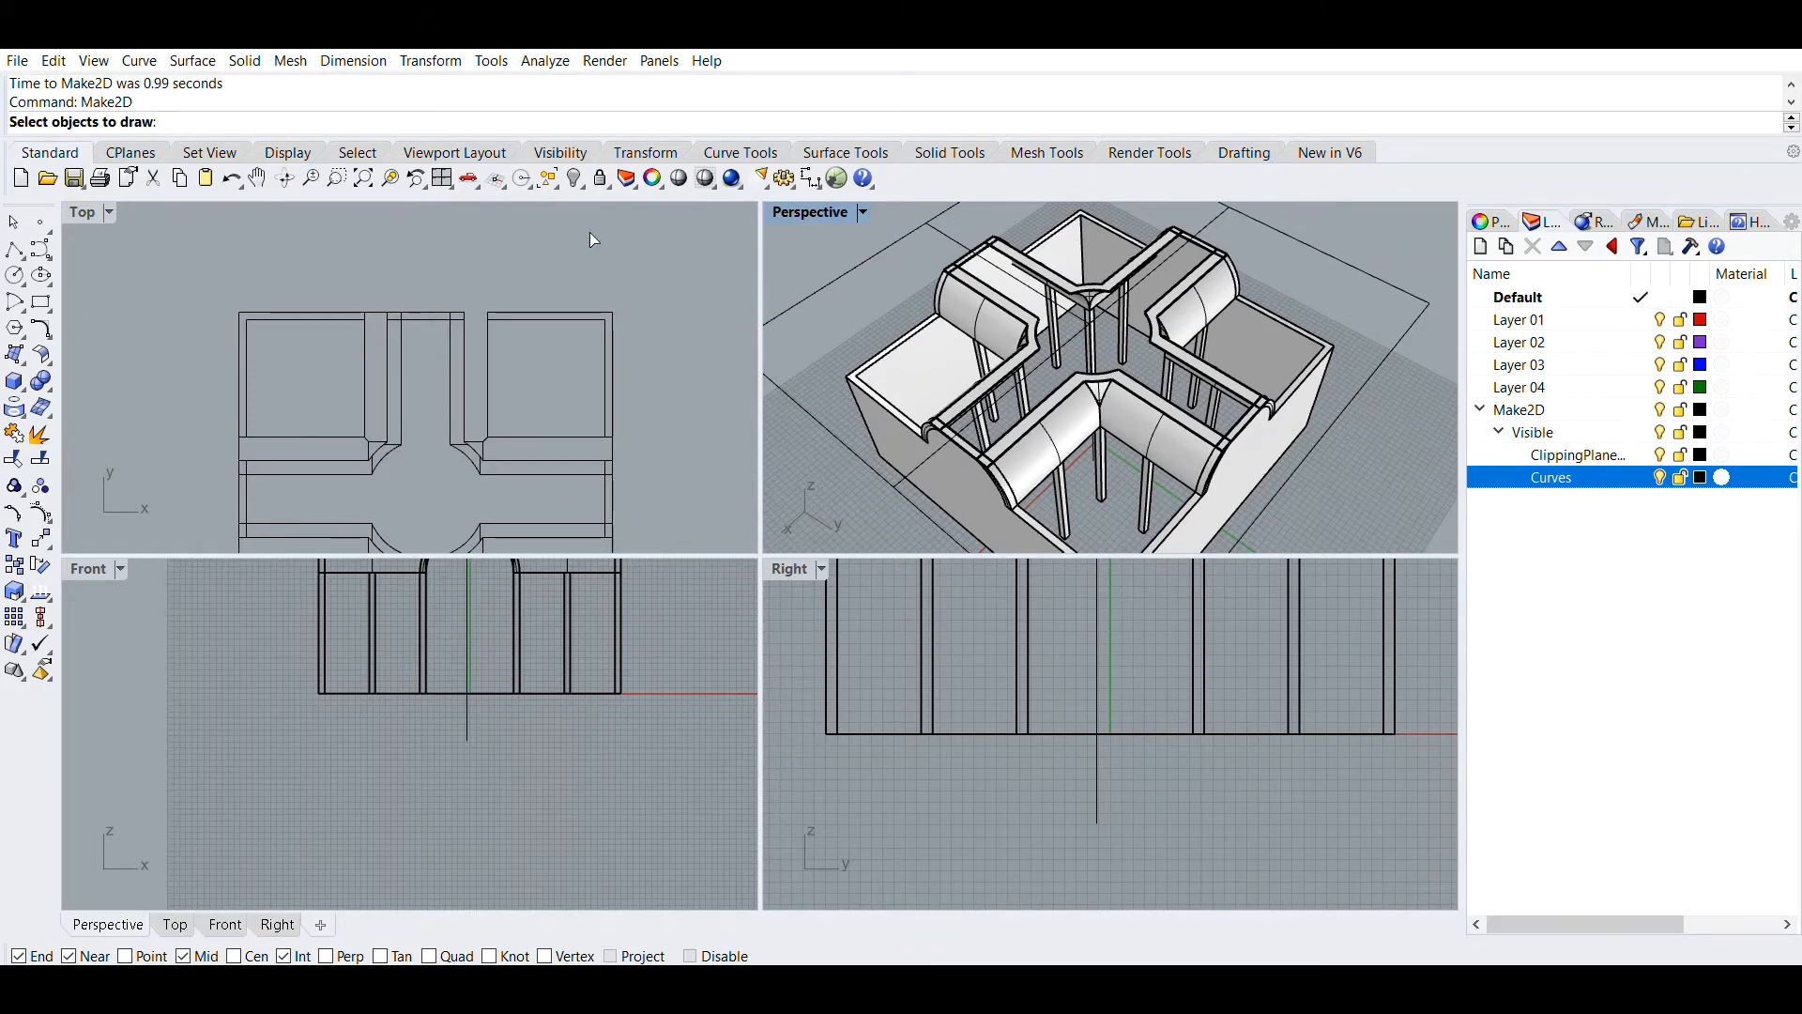
left_click(548, 227)
key("Escape")
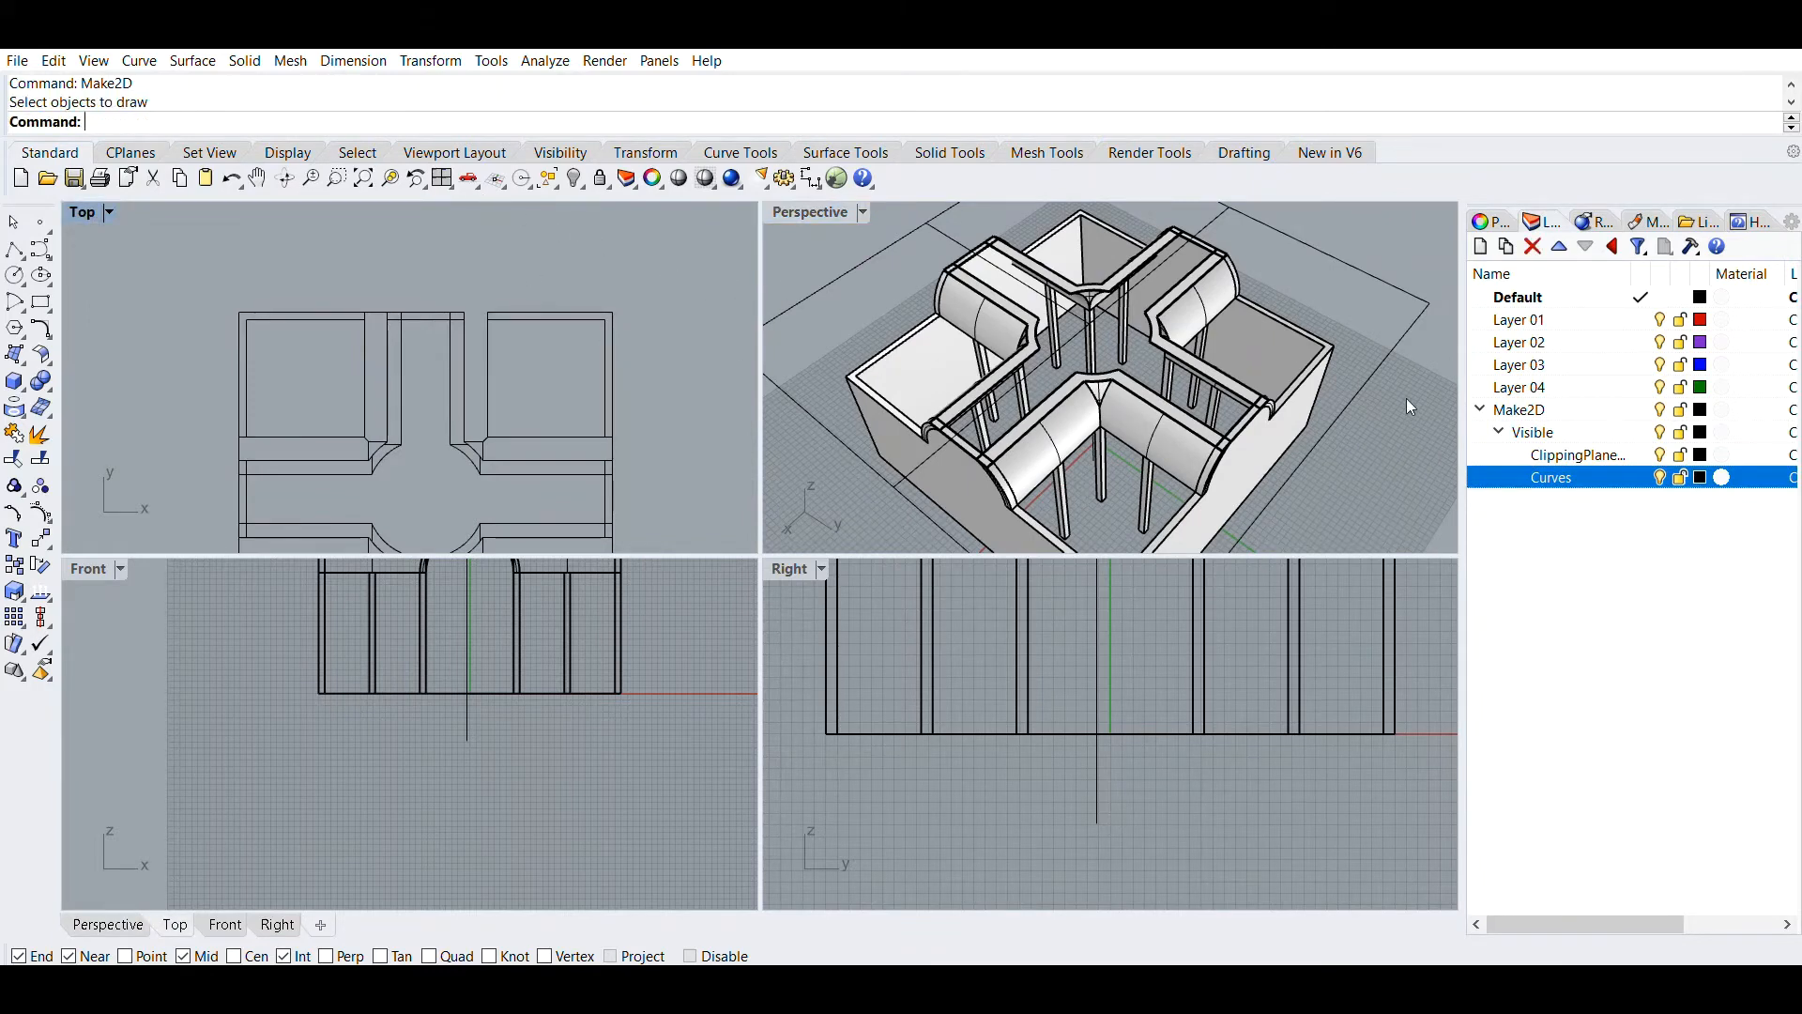
Turn on Print Display for the model viewports by setting its state to On
left_click(1580, 449)
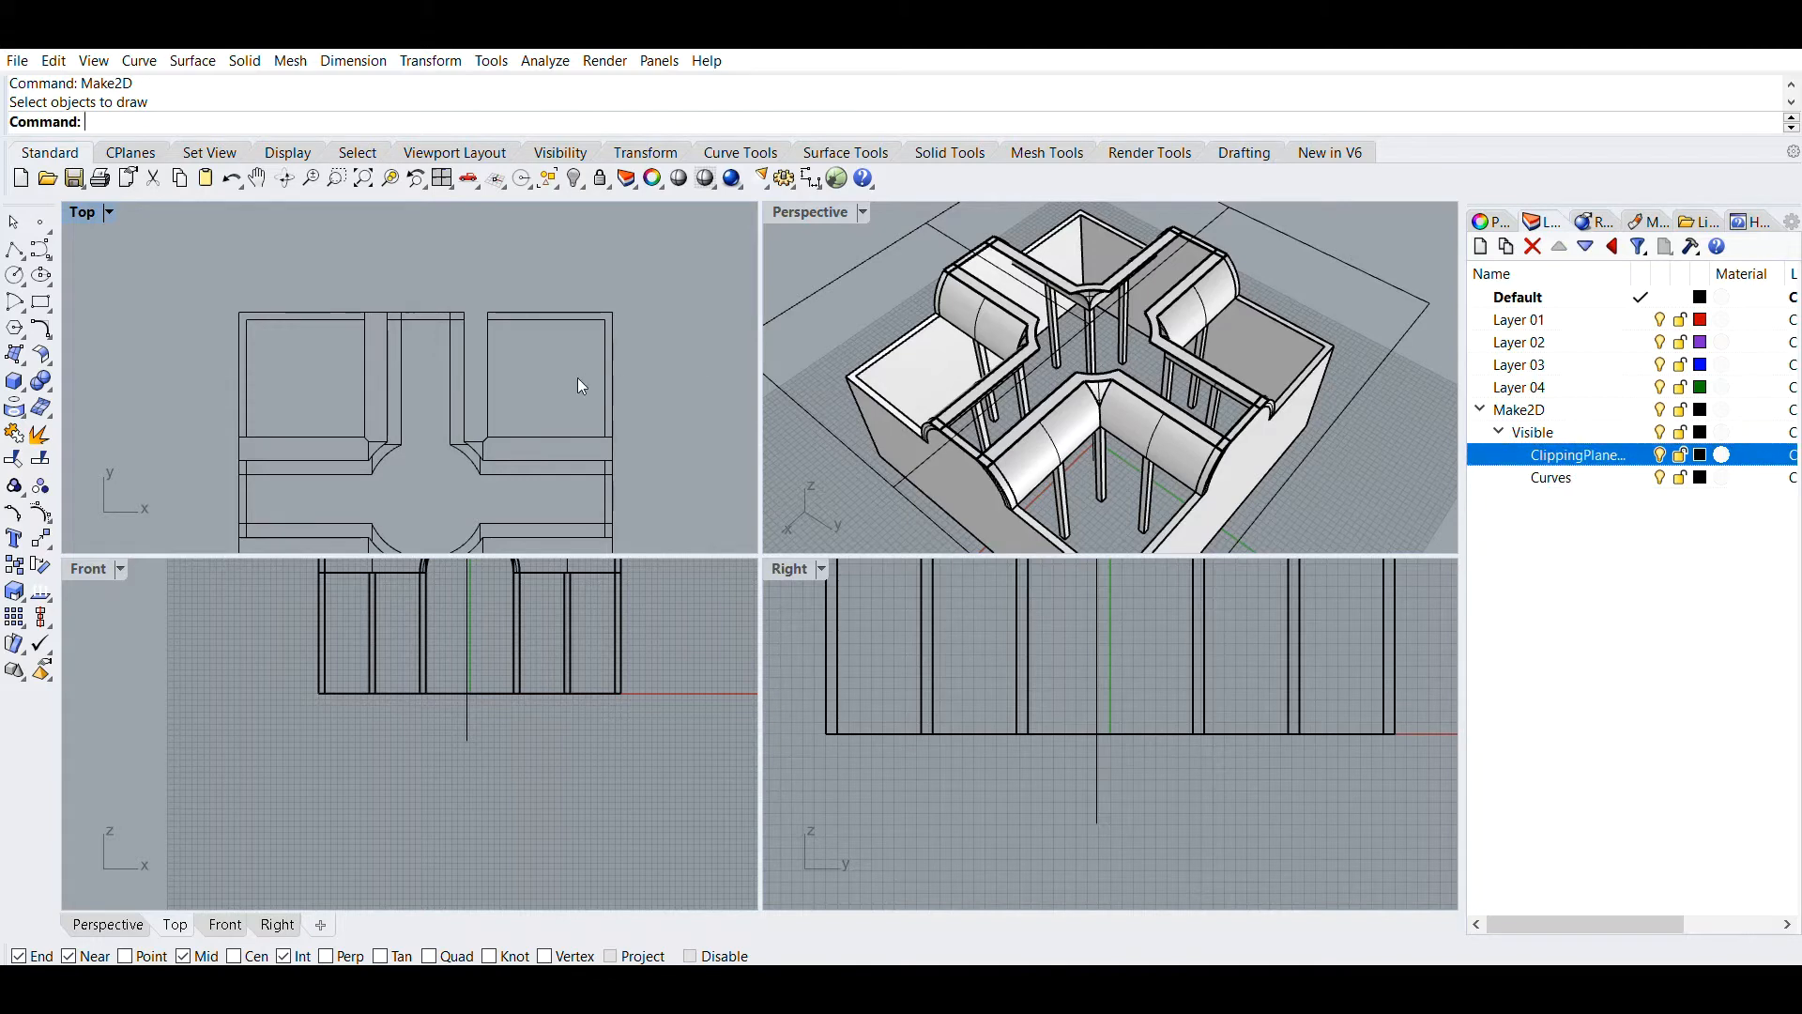
scroll(578, 377, "down", 3)
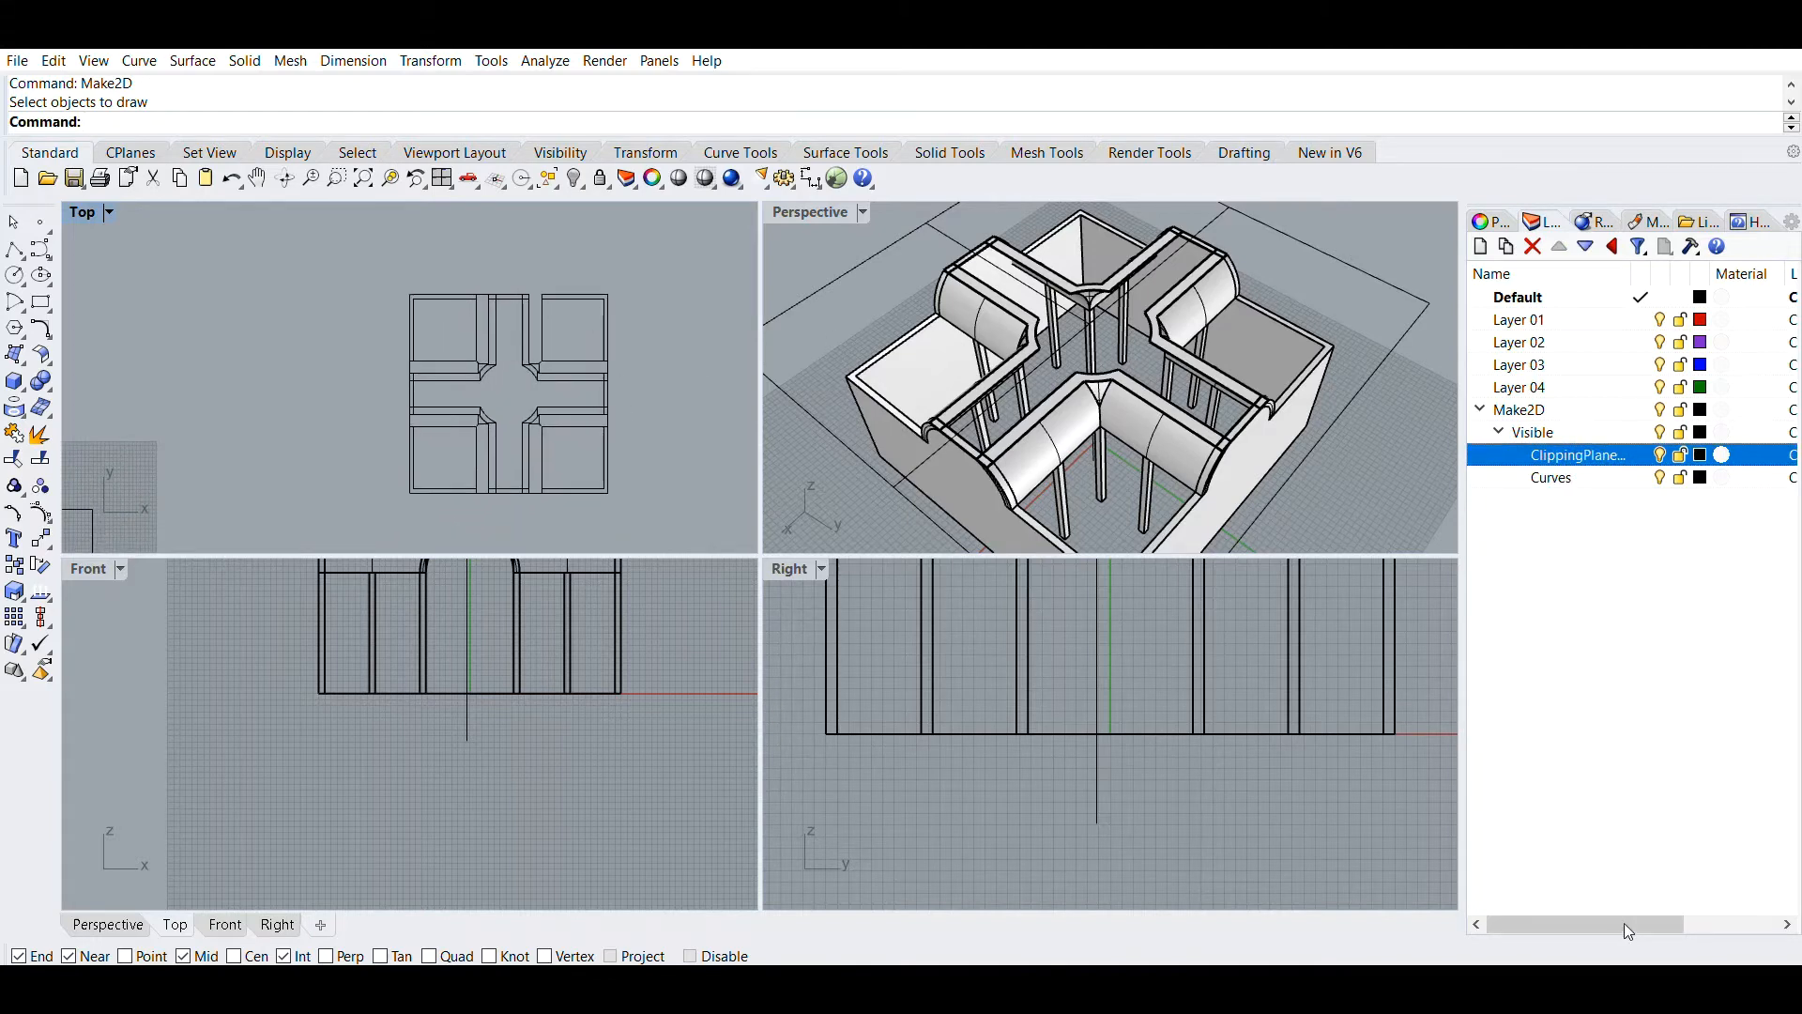
scroll(516, 299, "up", 2)
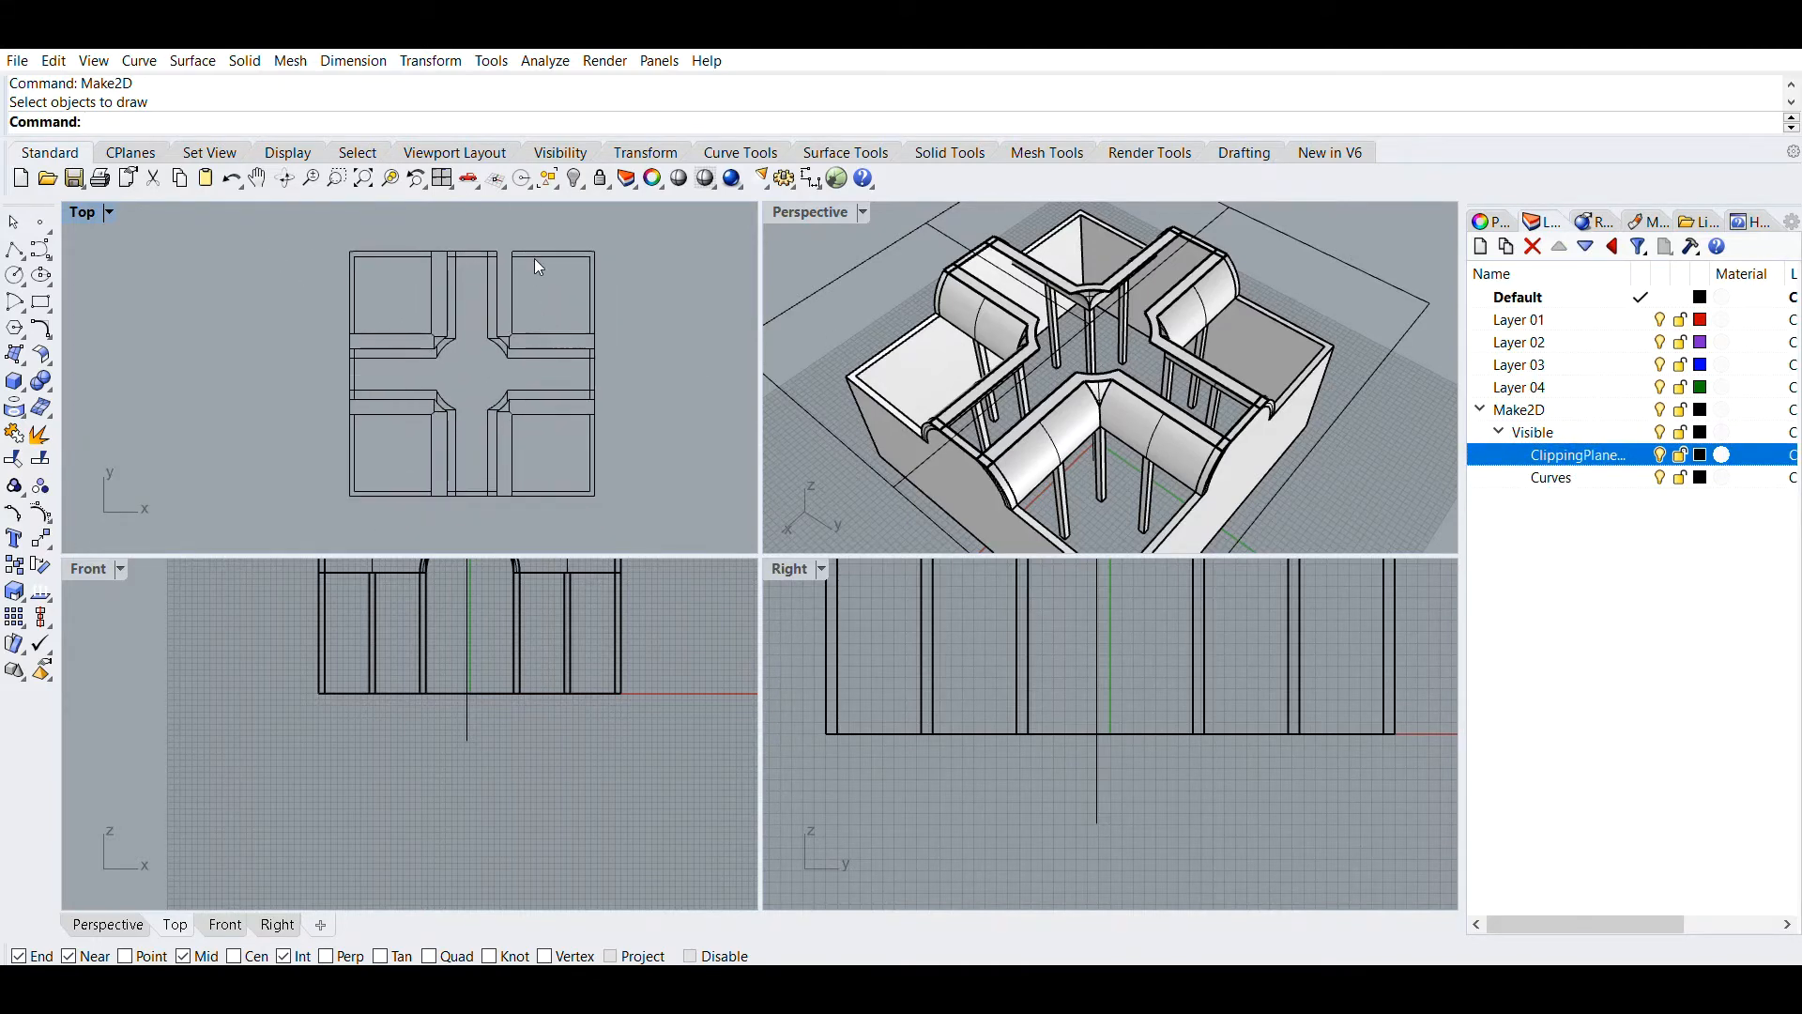
type("PrintDisplay")
key("Return")
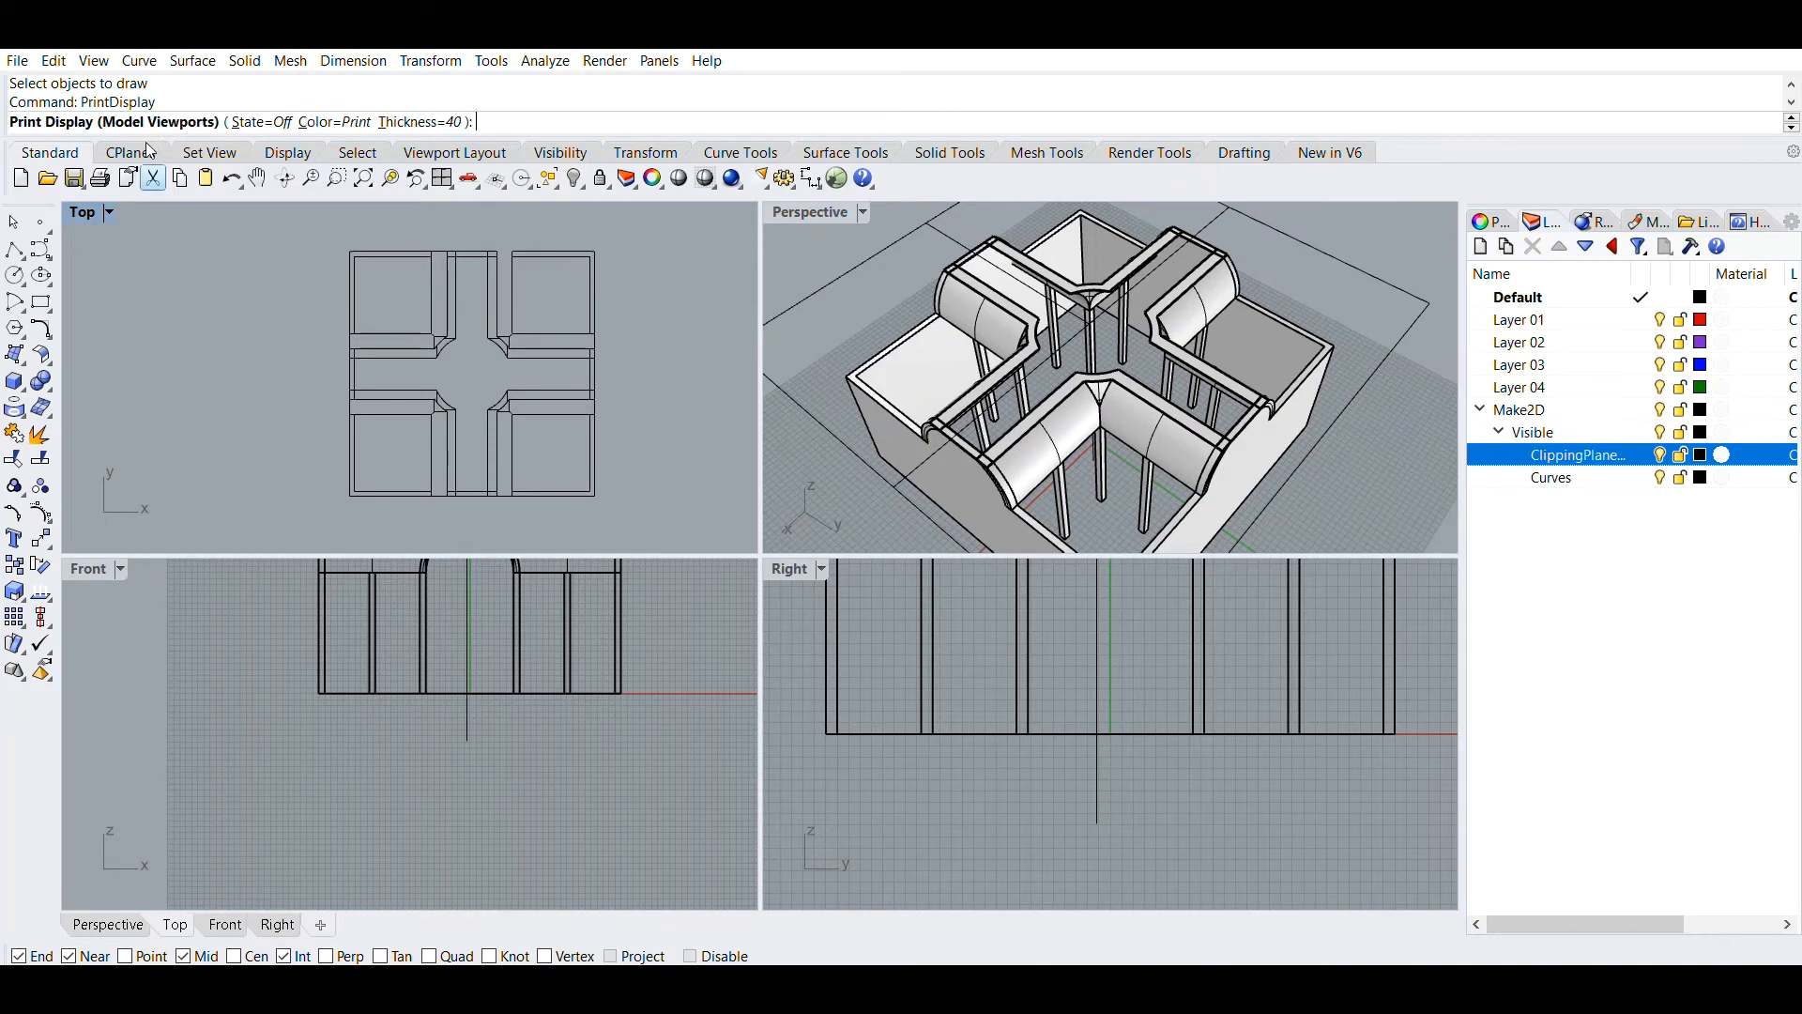
left_click(277, 108)
left_click(277, 111)
left_click(275, 109)
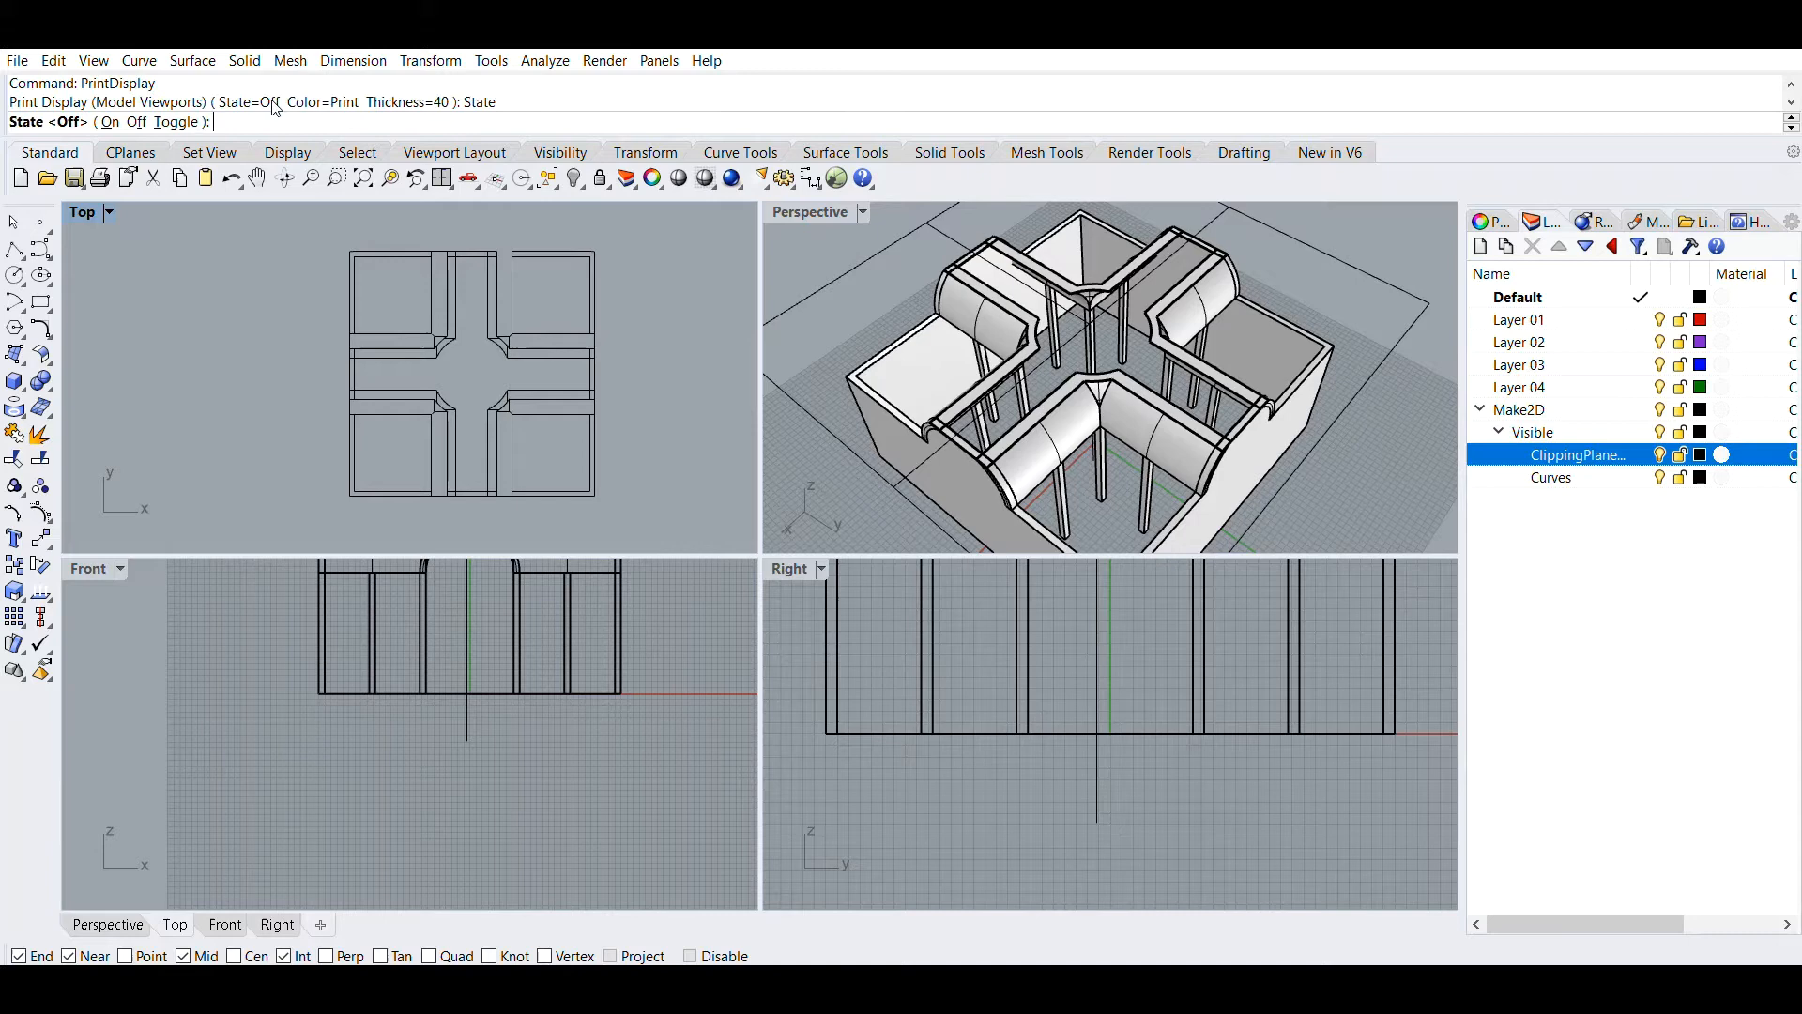
left_click(115, 120)
Examine the line weights of the 2D plan, comparing the cut outlines of the cross with the thinner wall lines
scroll(455, 286, "up", 3)
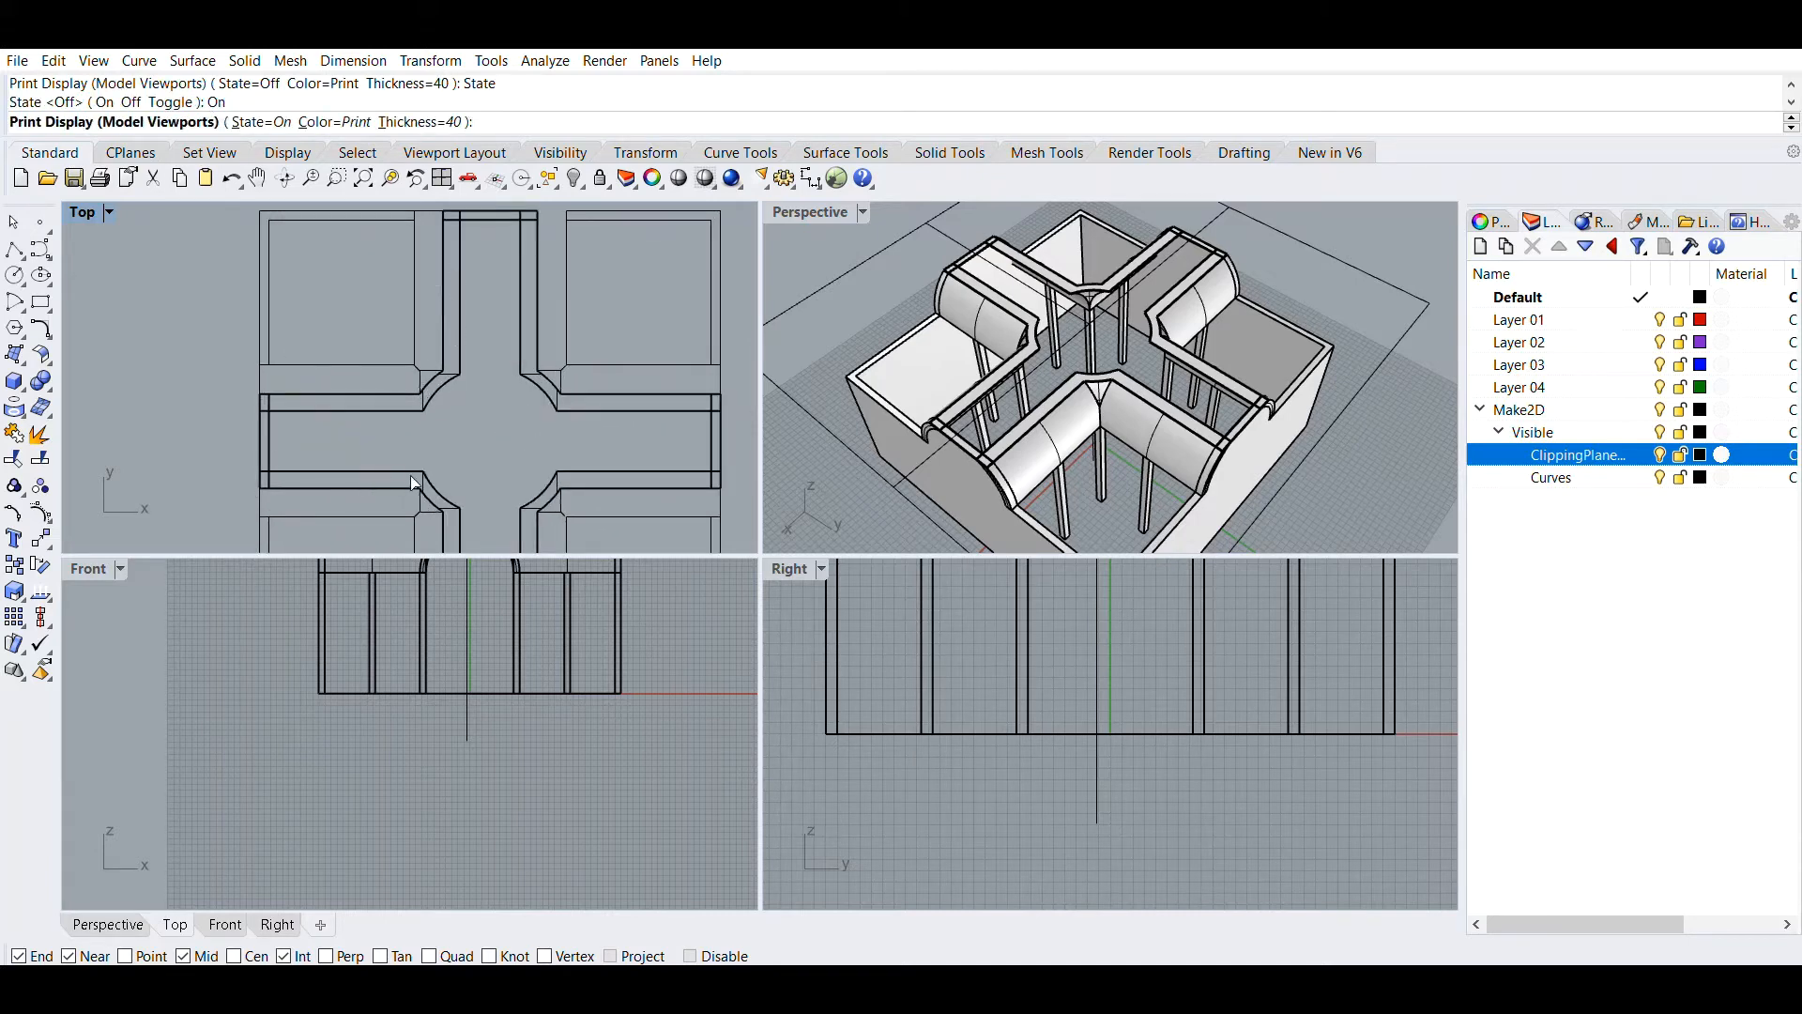
right_click_drag(415, 481, 387, 386)
scroll(411, 413, "down", 4)
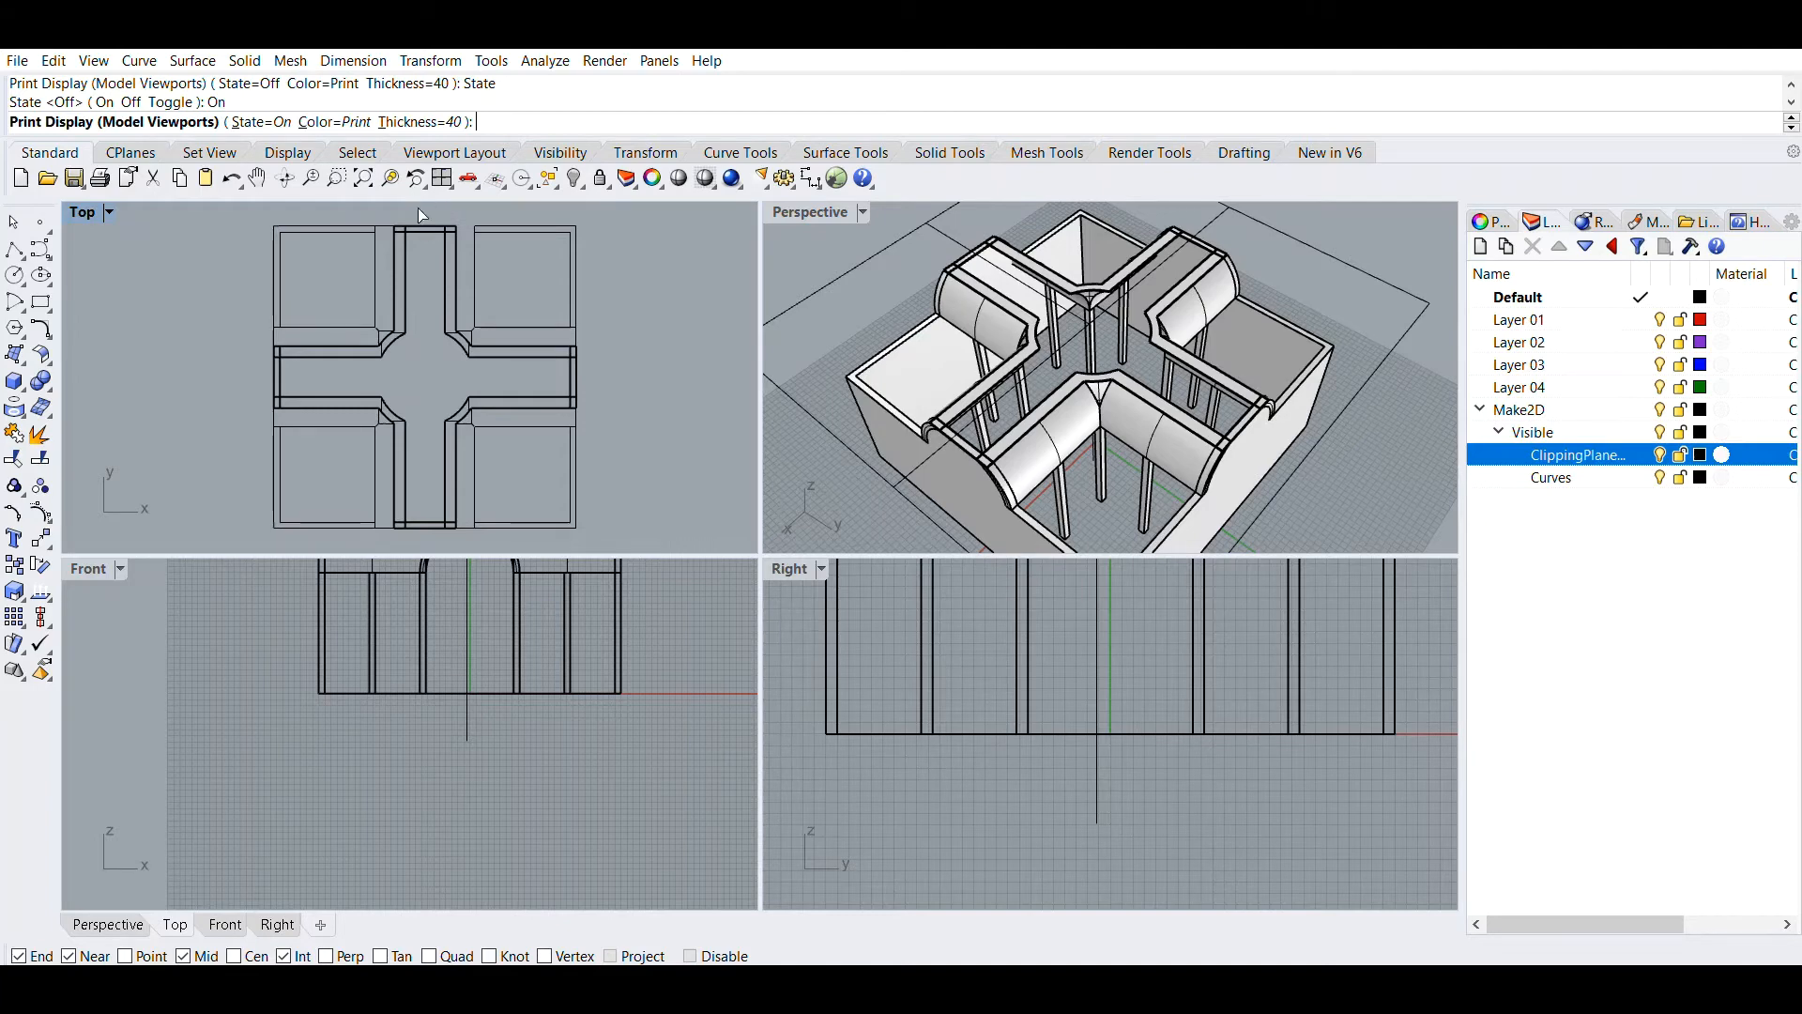
right_click_drag(419, 206, 423, 230)
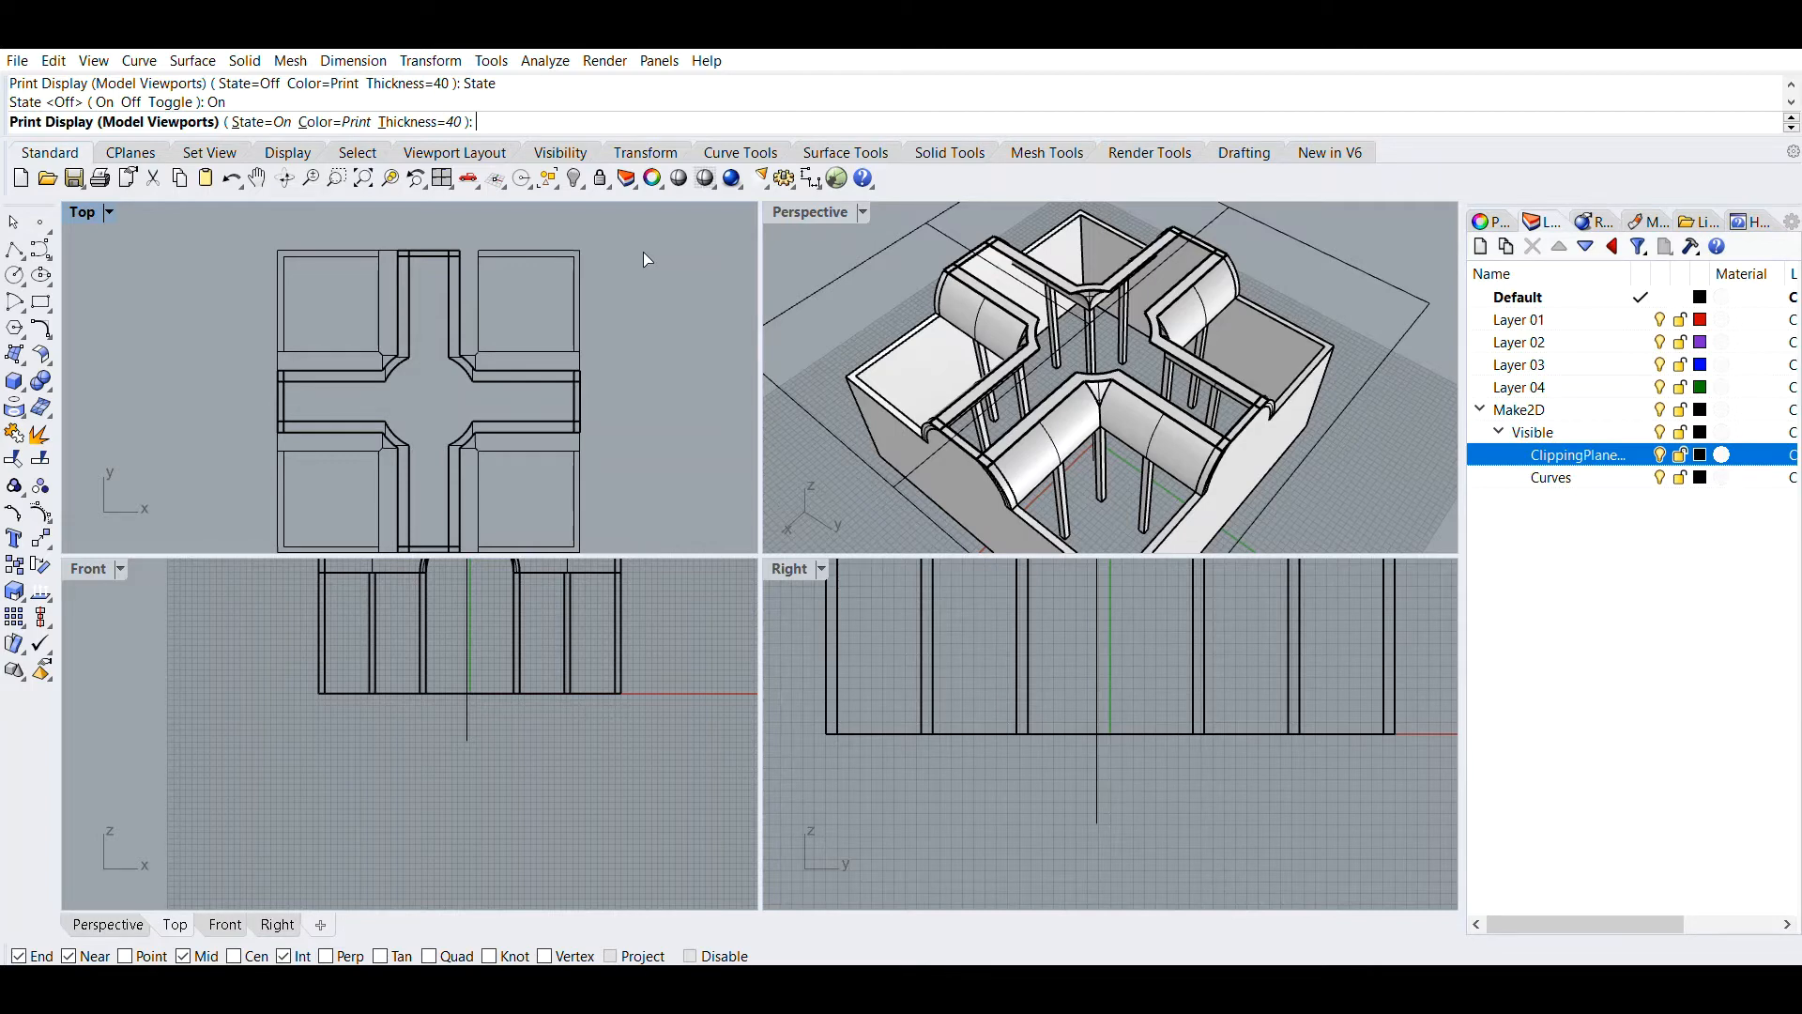
scroll(635, 229, "down", 2)
right_click_drag(634, 230, 630, 249)
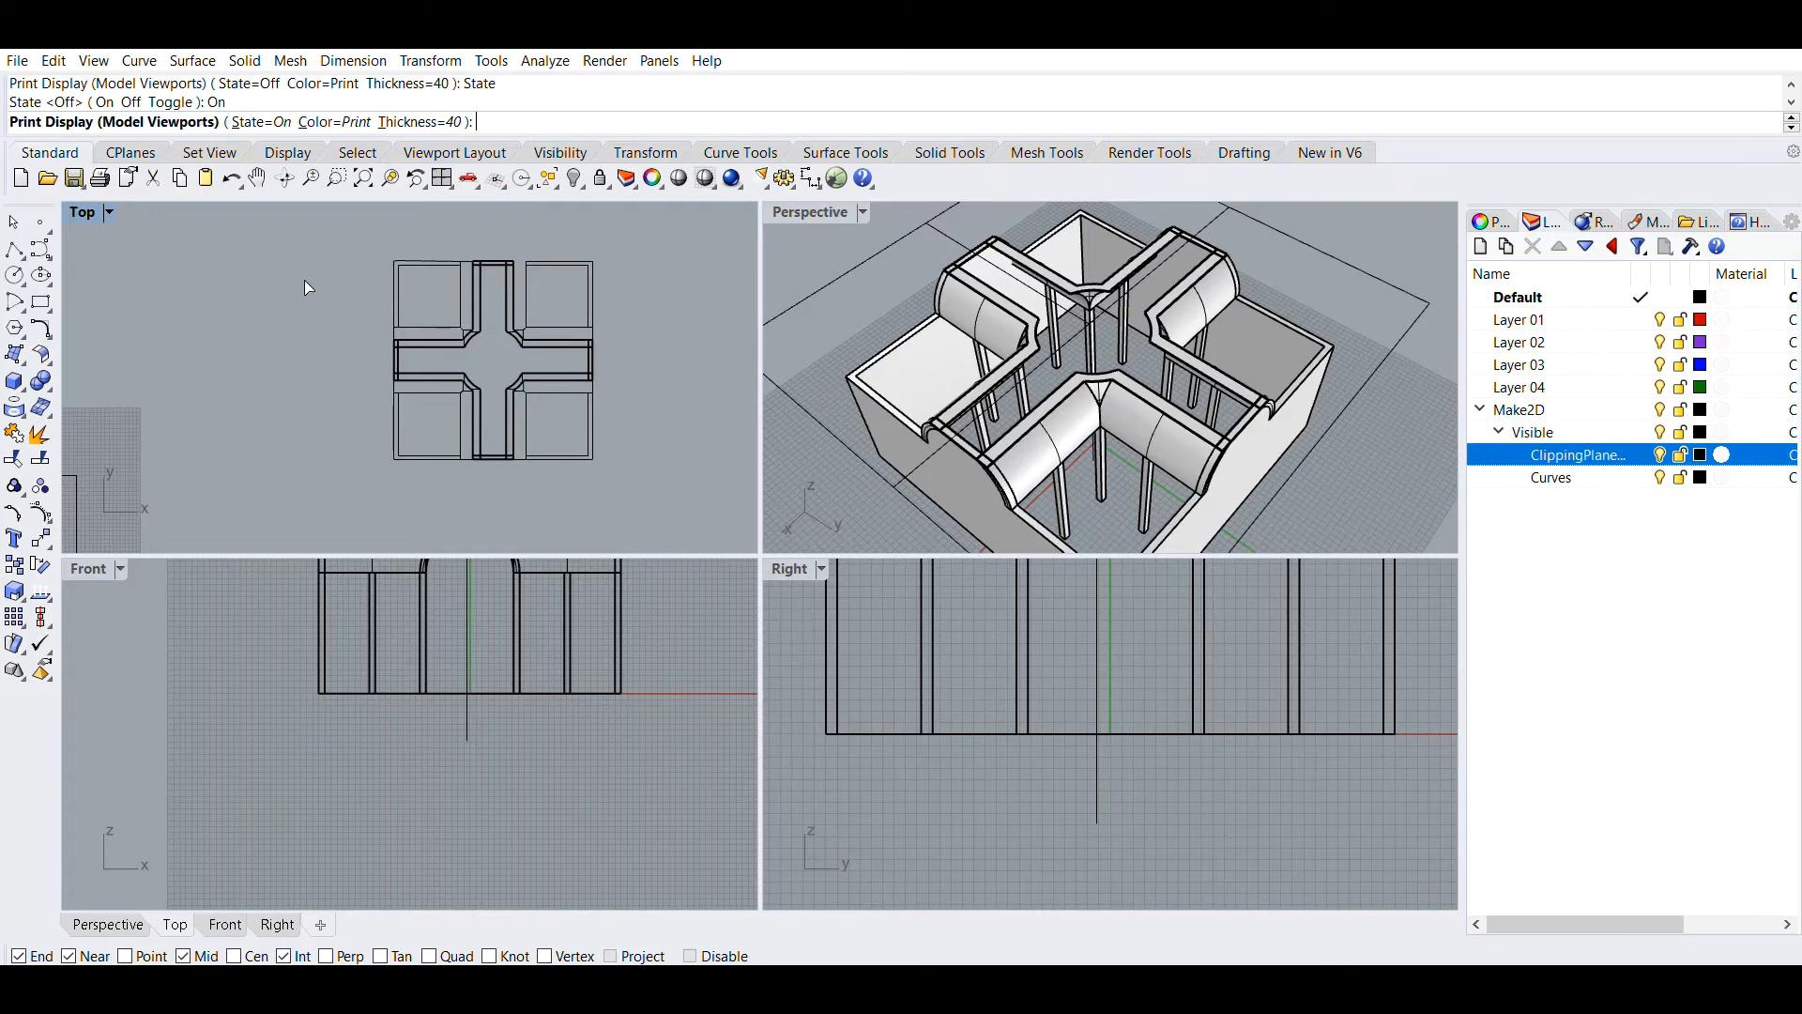
scroll(525, 272, "up", 3)
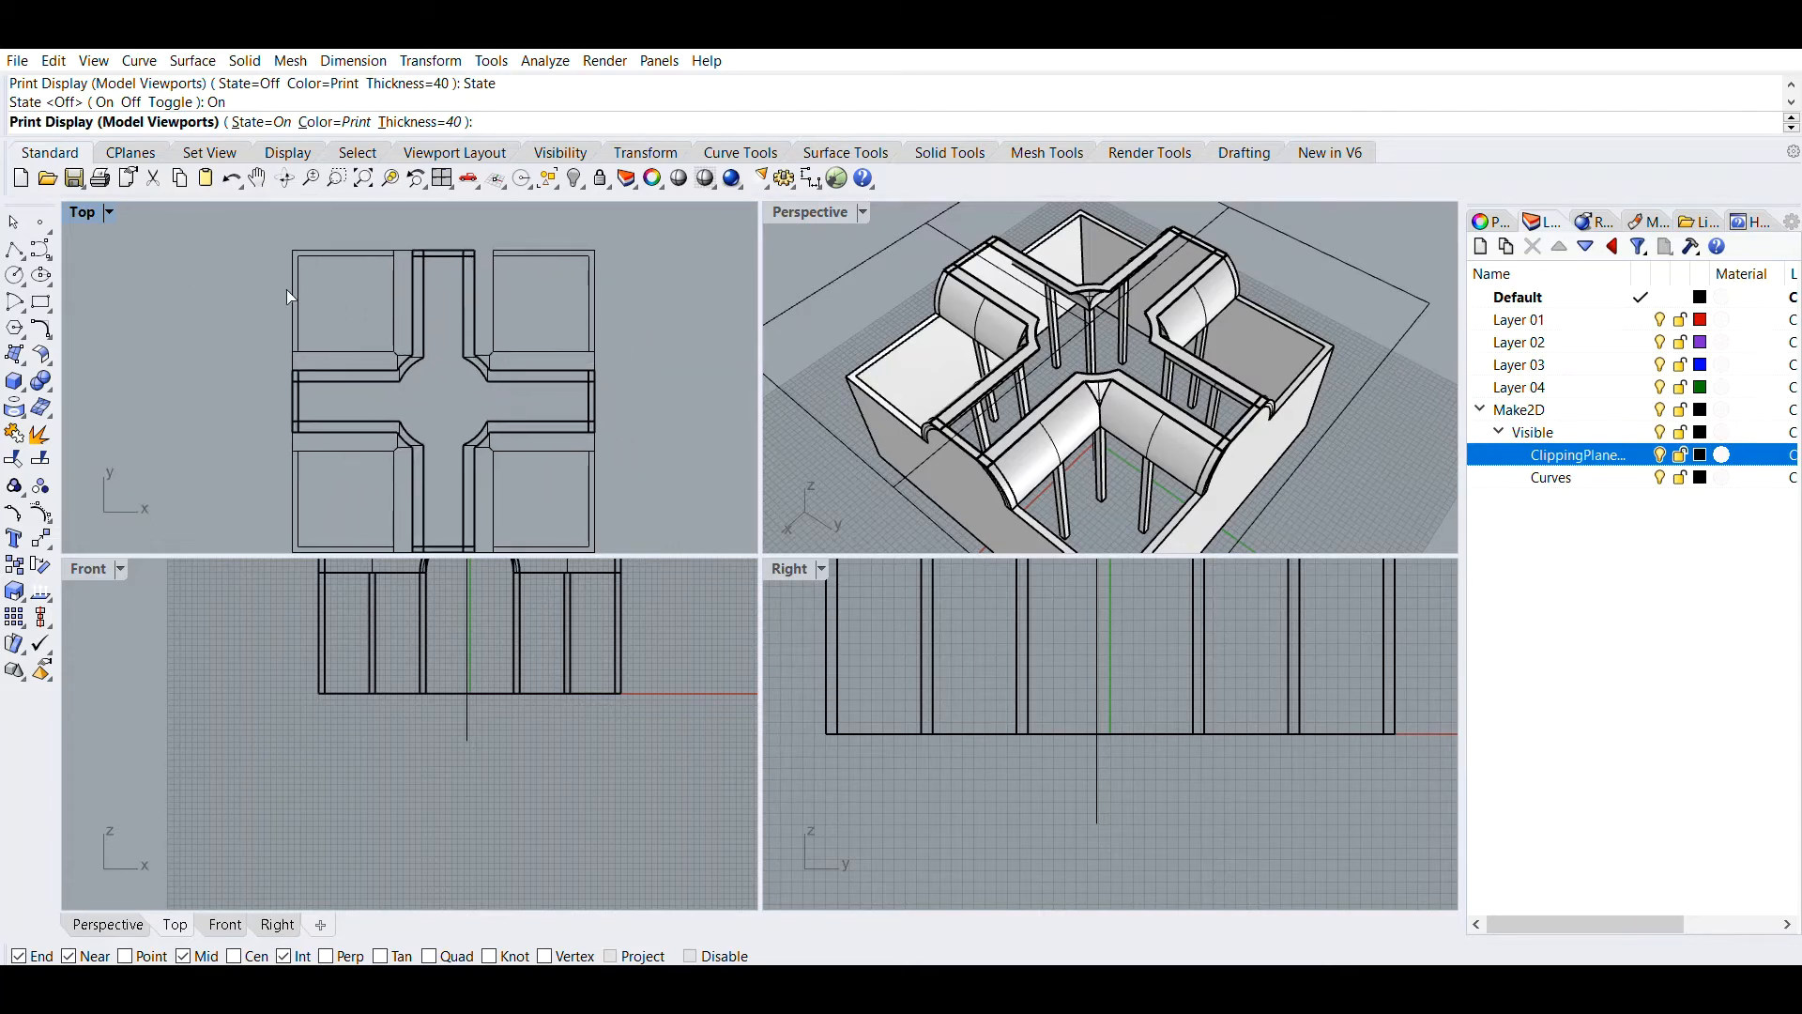
Make the Curves sublayer current and close the gap in the plan's upper outer wall line with a polyline
left_click(1587, 478)
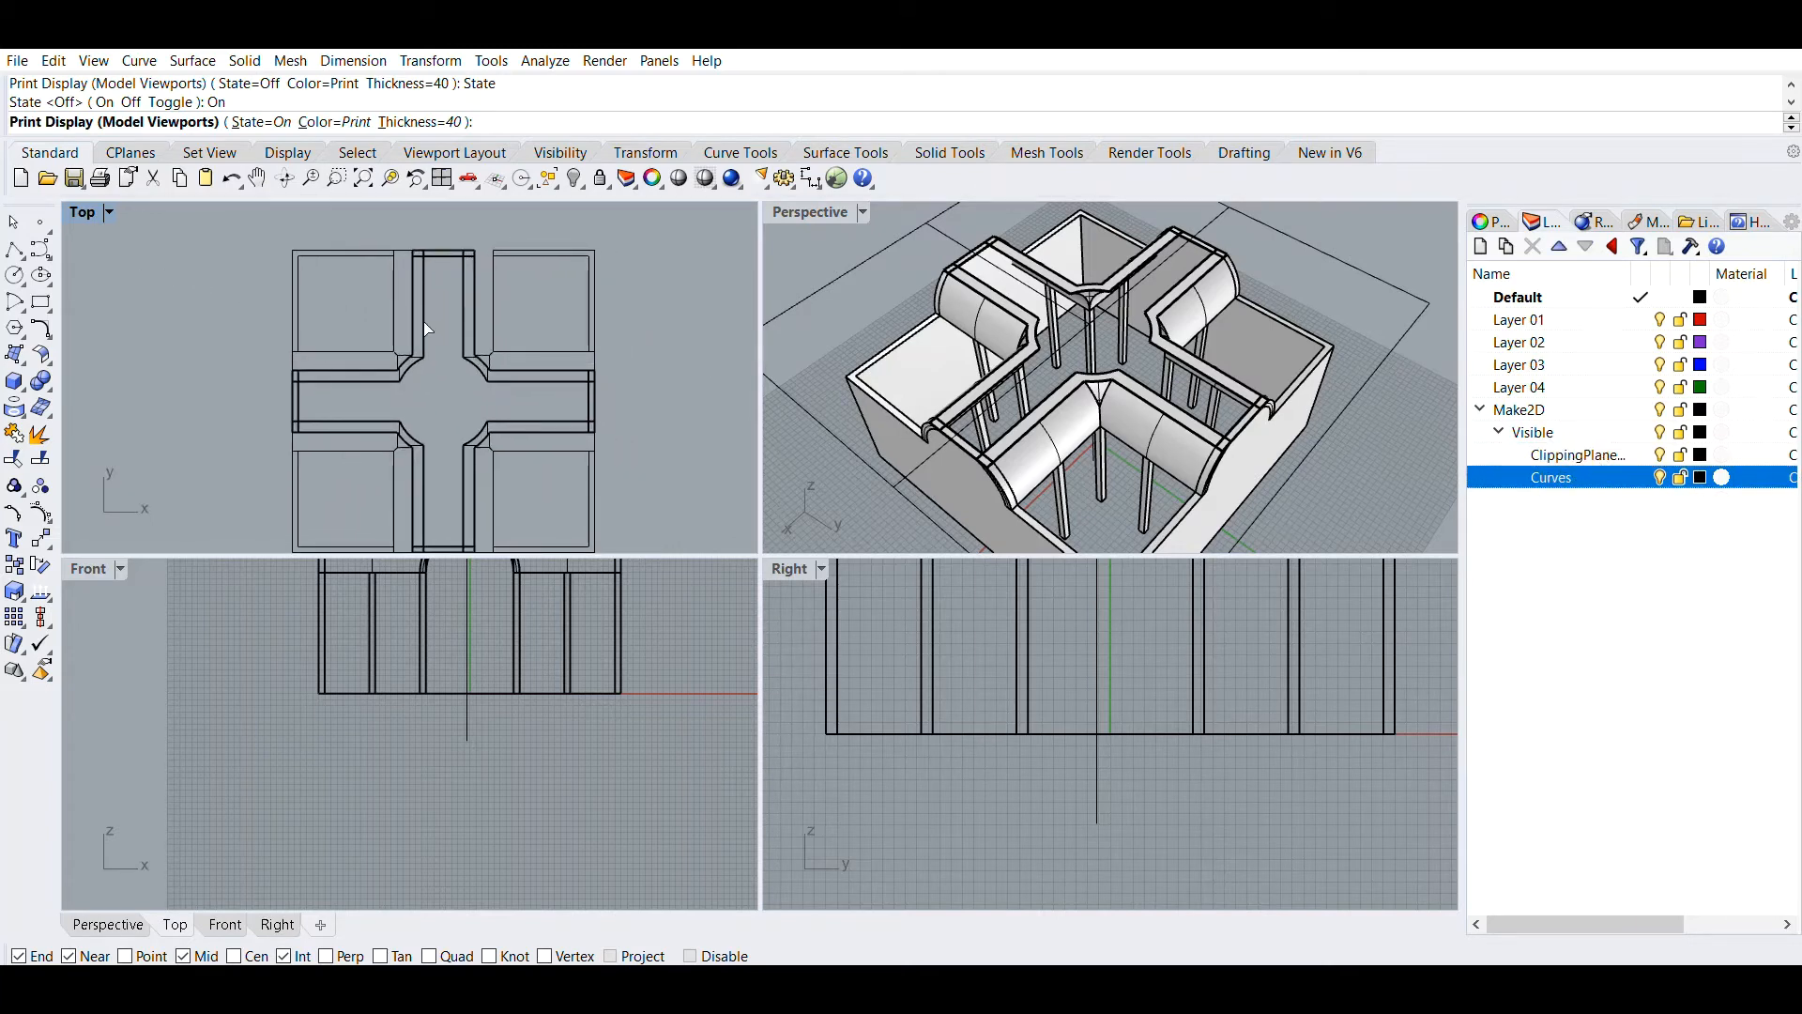
scroll(426, 328, "up", 2)
double_click(1602, 466)
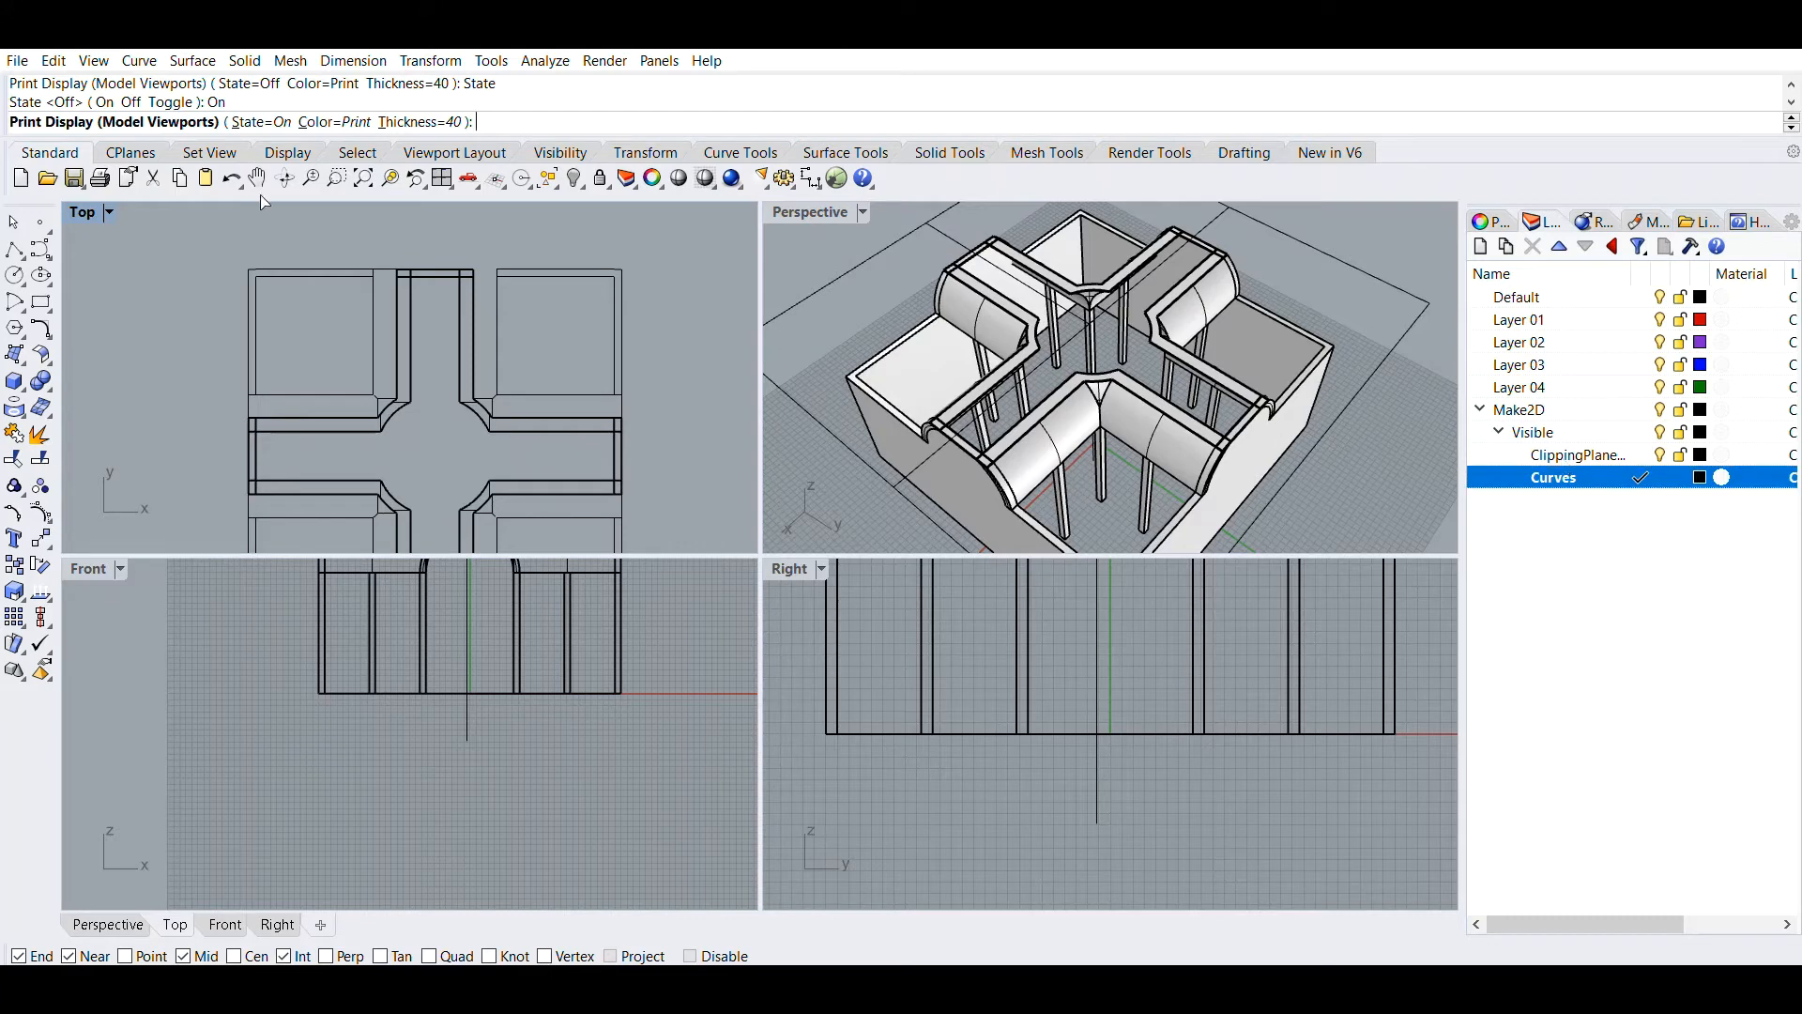
left_click(14, 249)
scroll(486, 246, "up", 3)
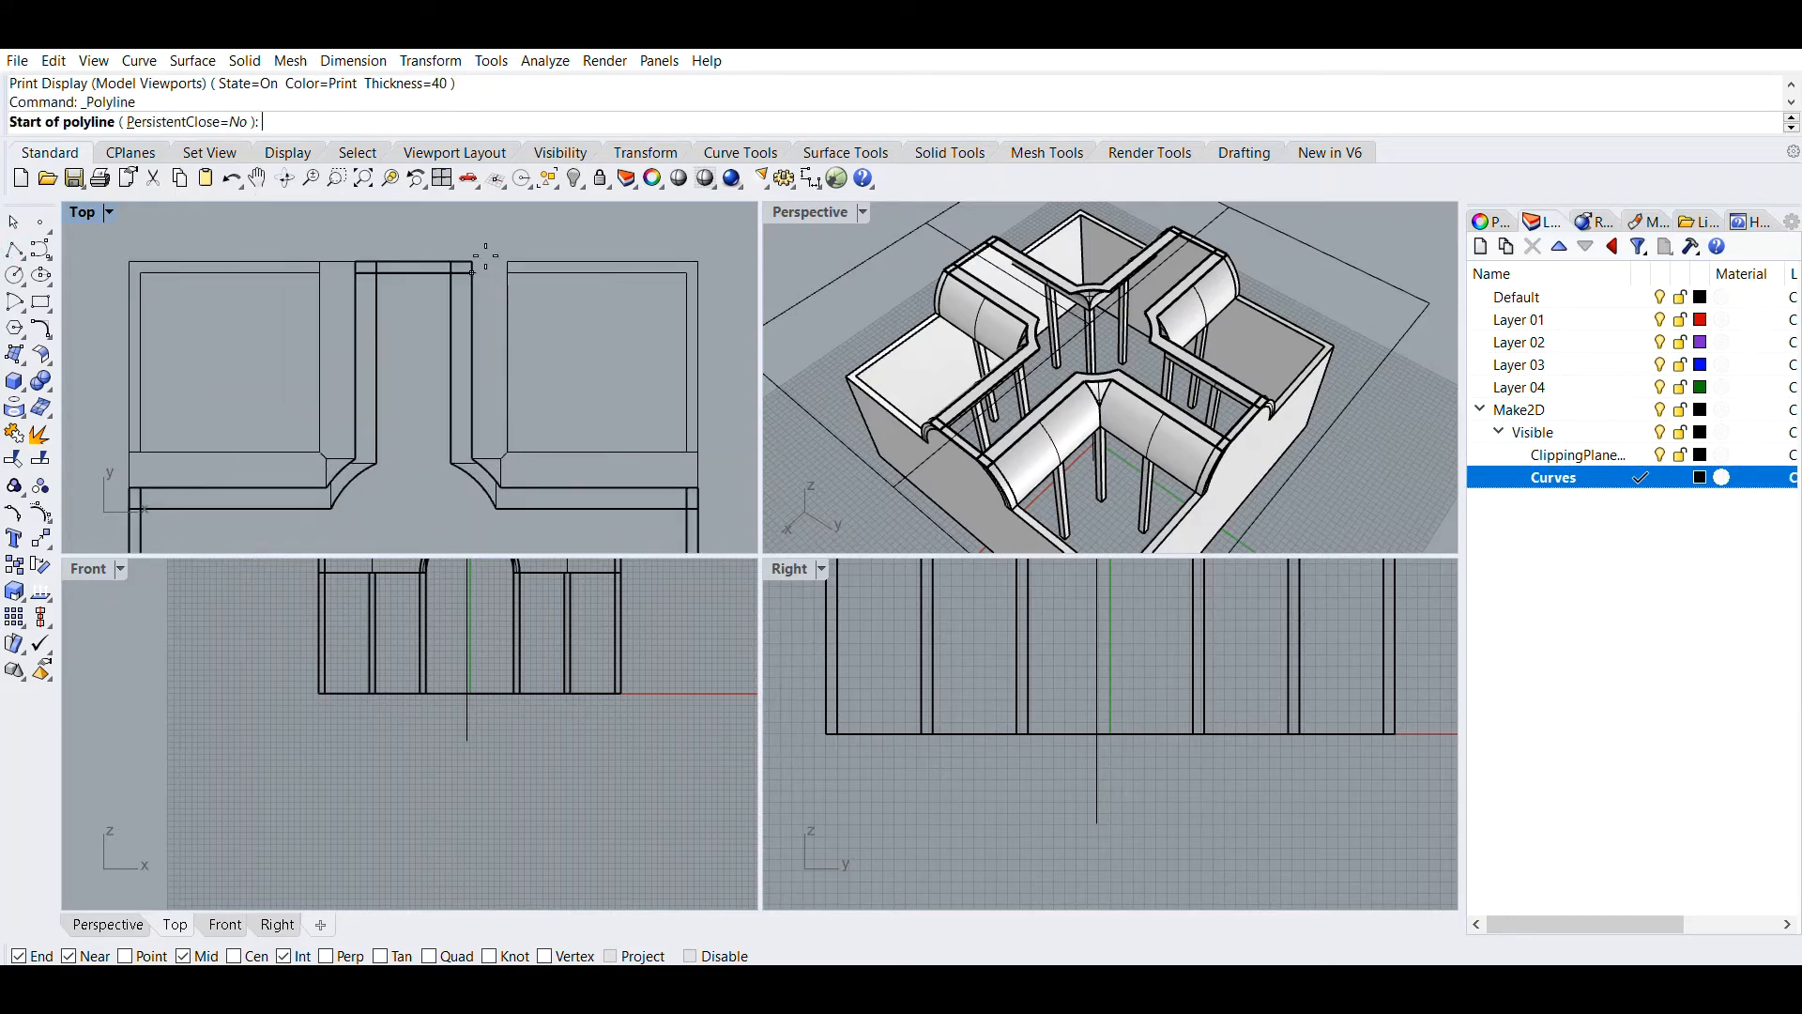
left_click(472, 260)
left_click(515, 260)
key("Return")
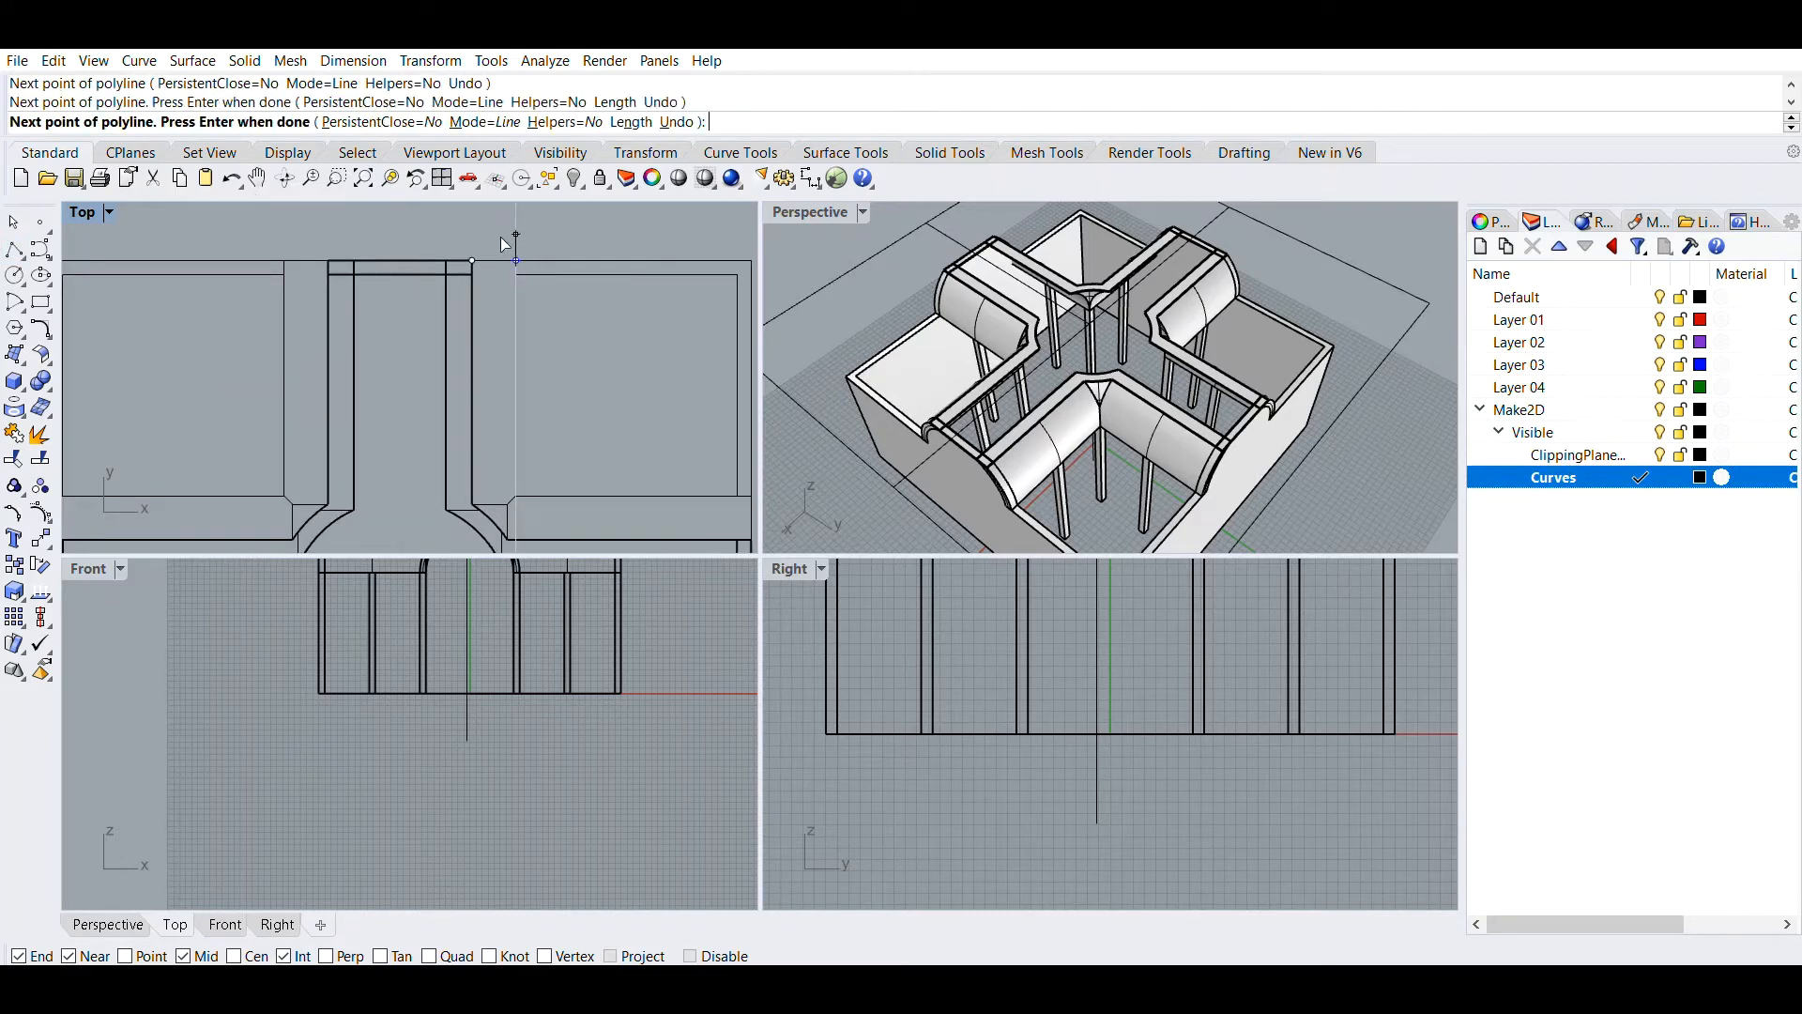
Make the ClippingPlane sublayer under Make2D > Visible the current layer
scroll(488, 281, "down", 5)
scroll(487, 261, "down", 1)
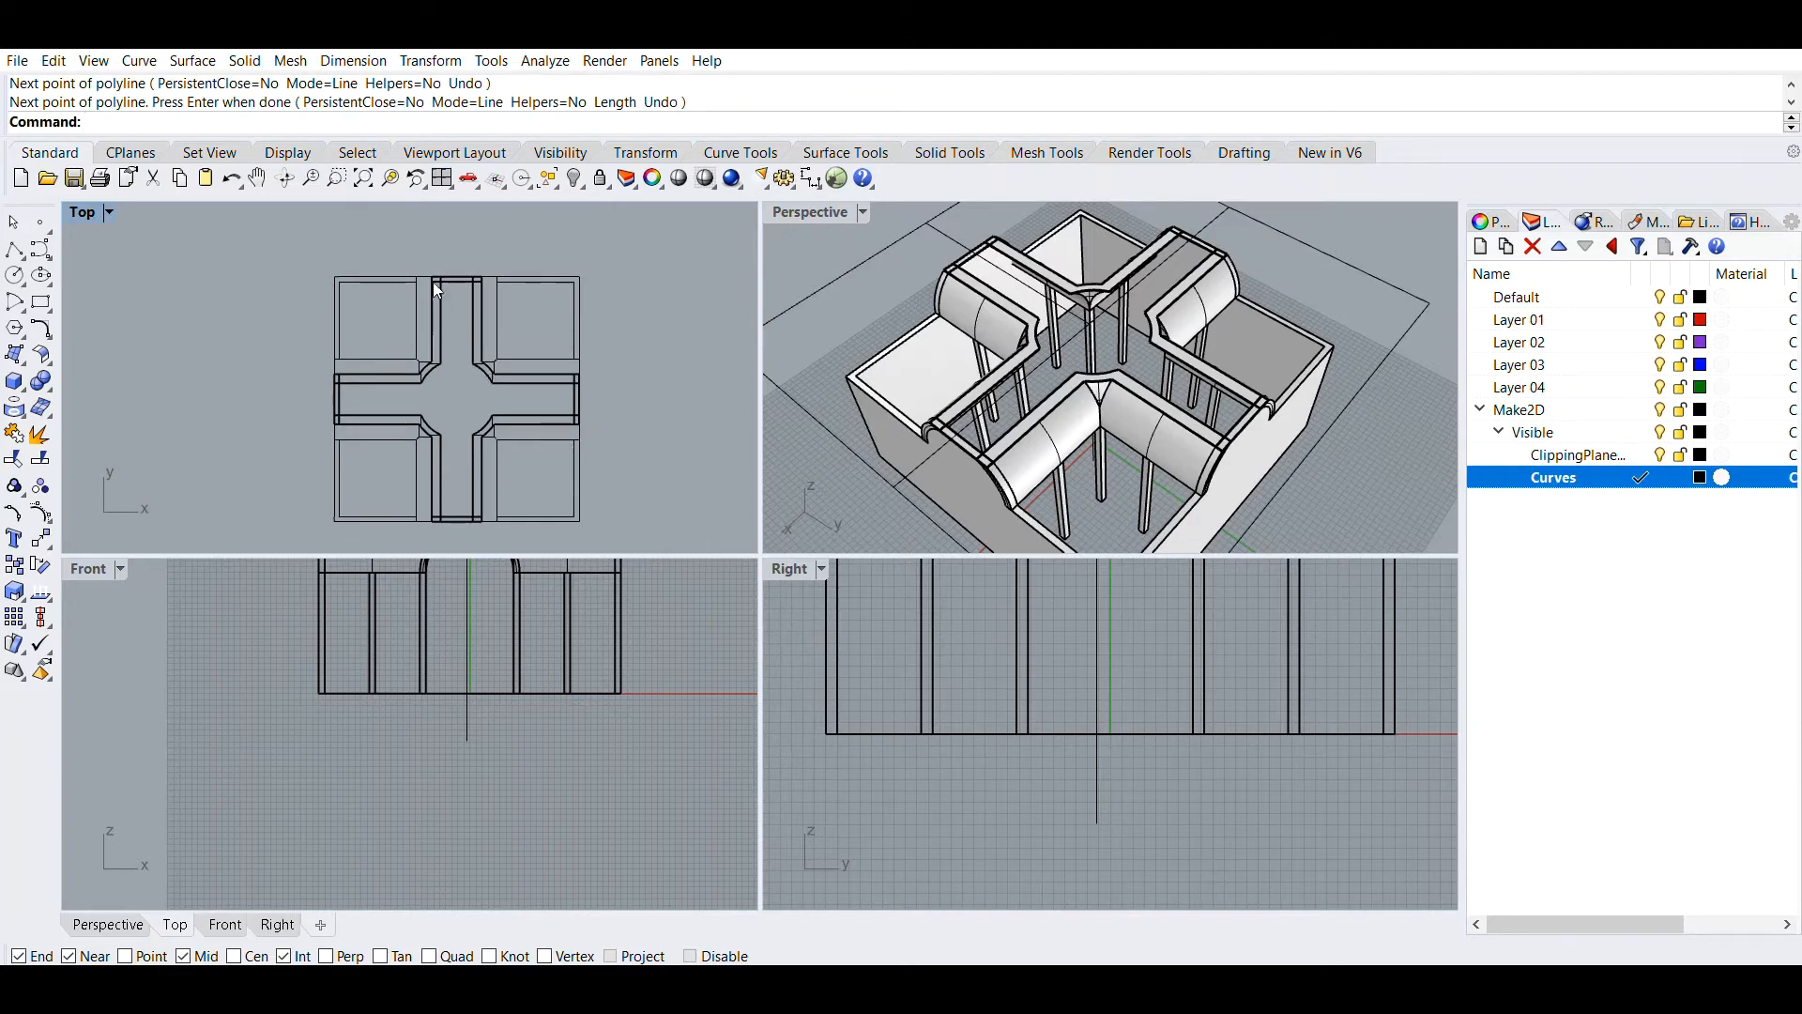
scroll(437, 291, "up", 4)
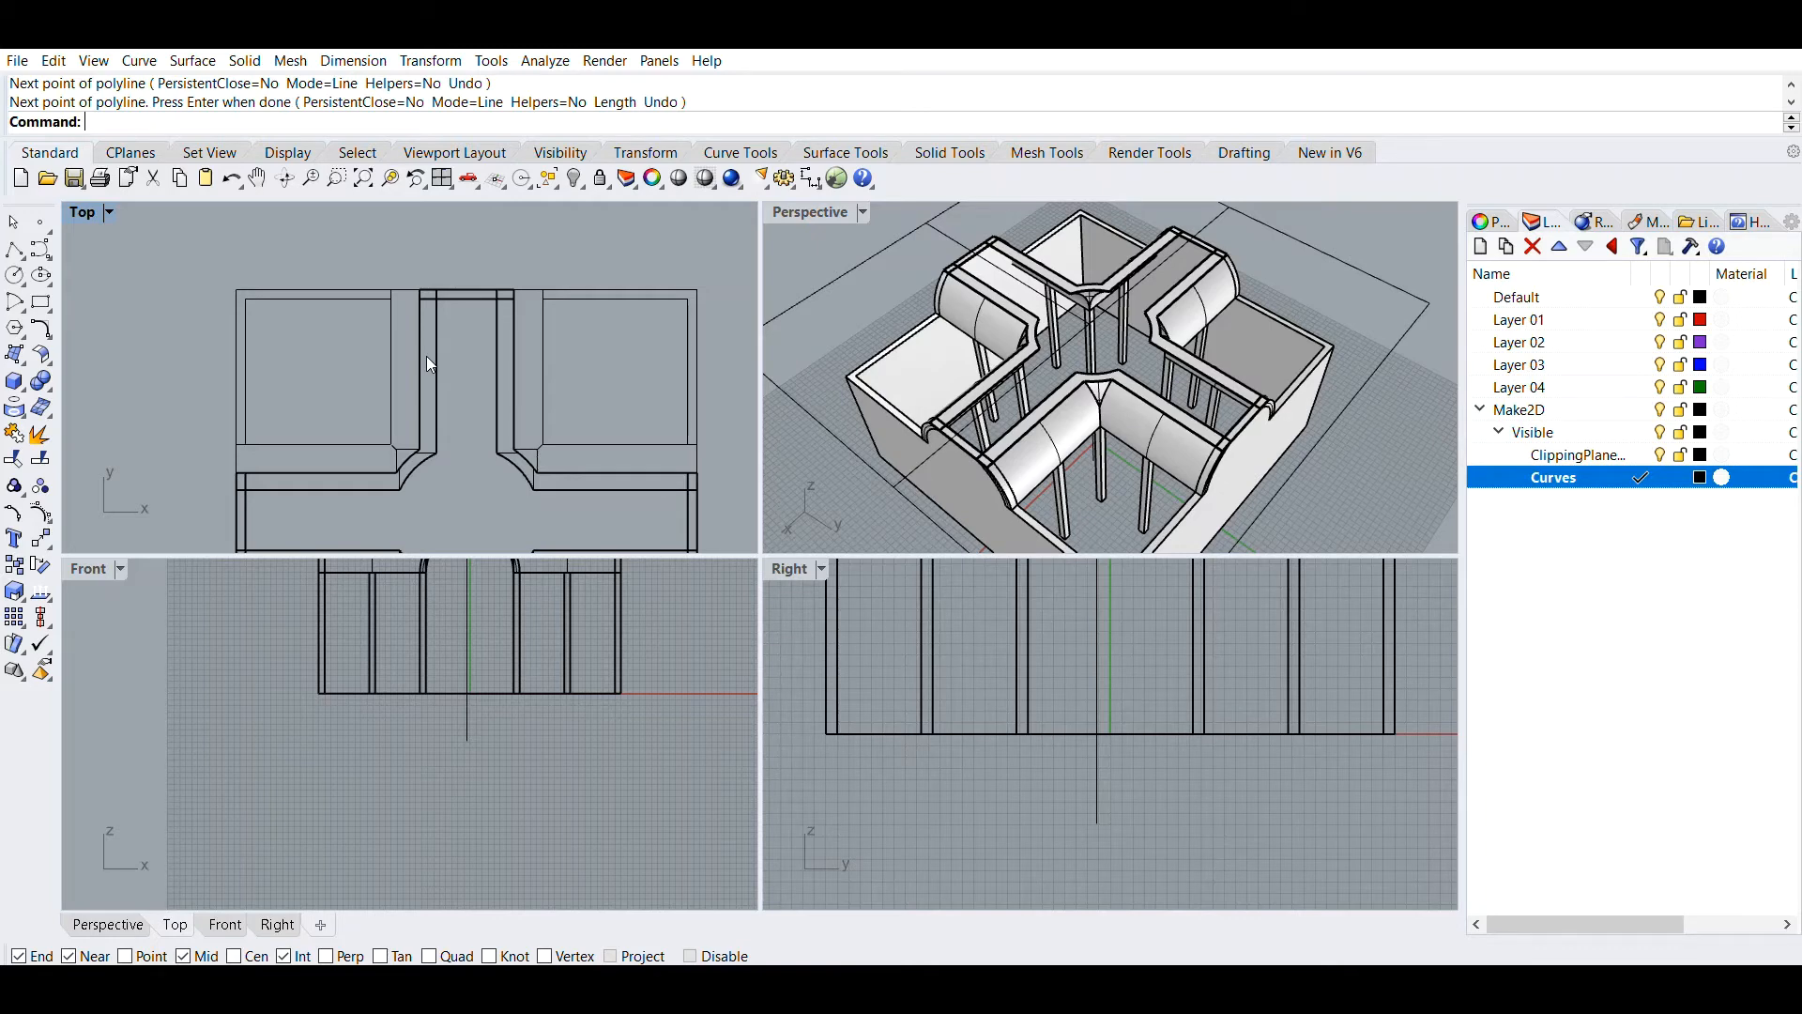
scroll(461, 329, "up", 3)
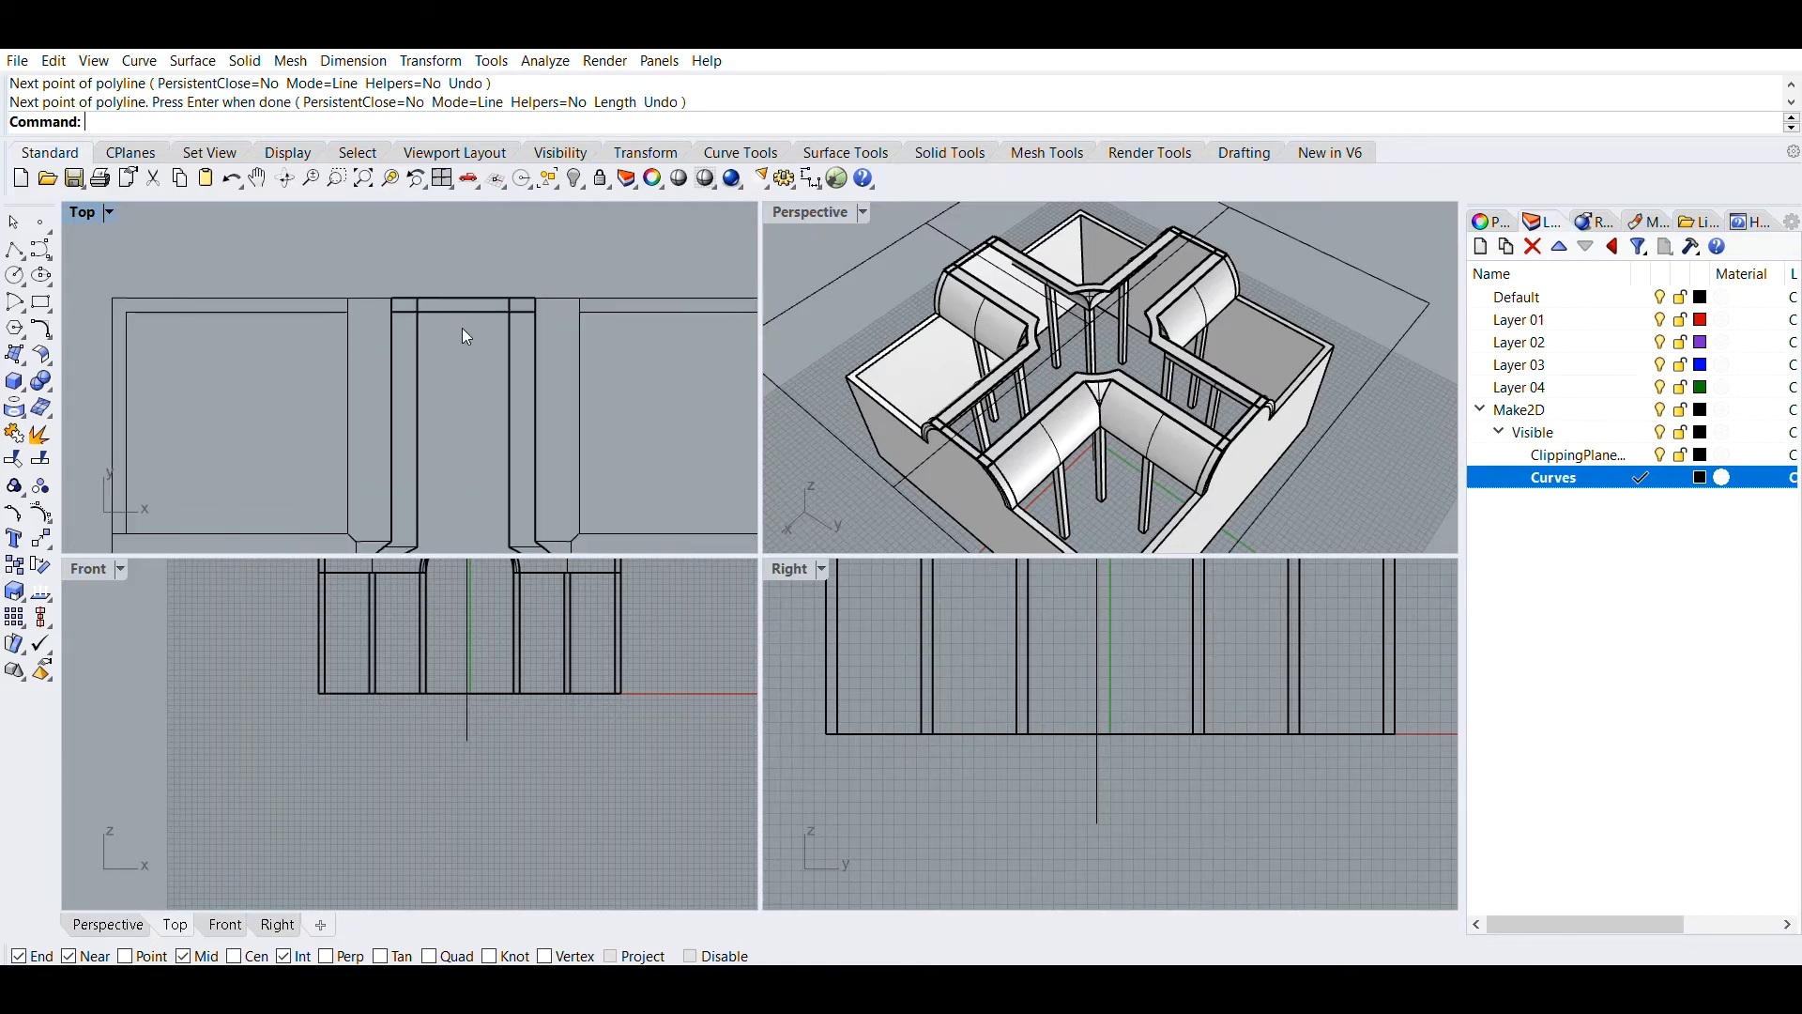
left_click(1575, 453)
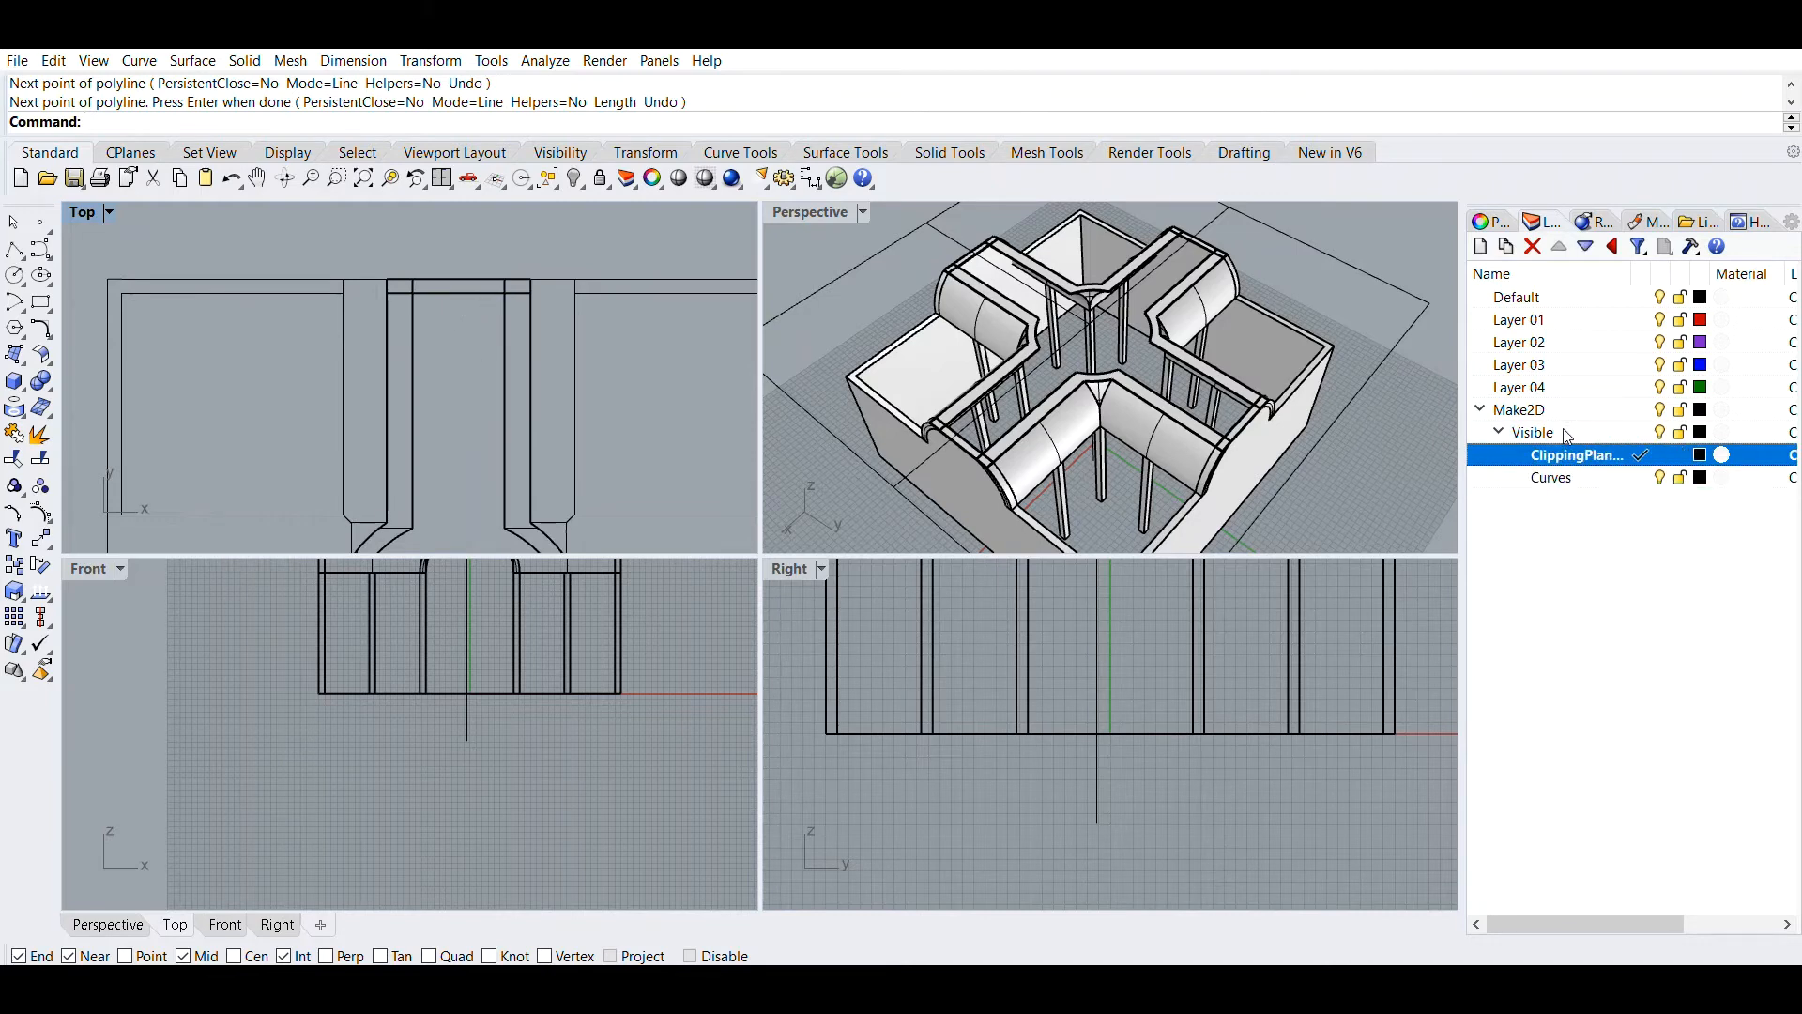
scroll(438, 400, "down", 4)
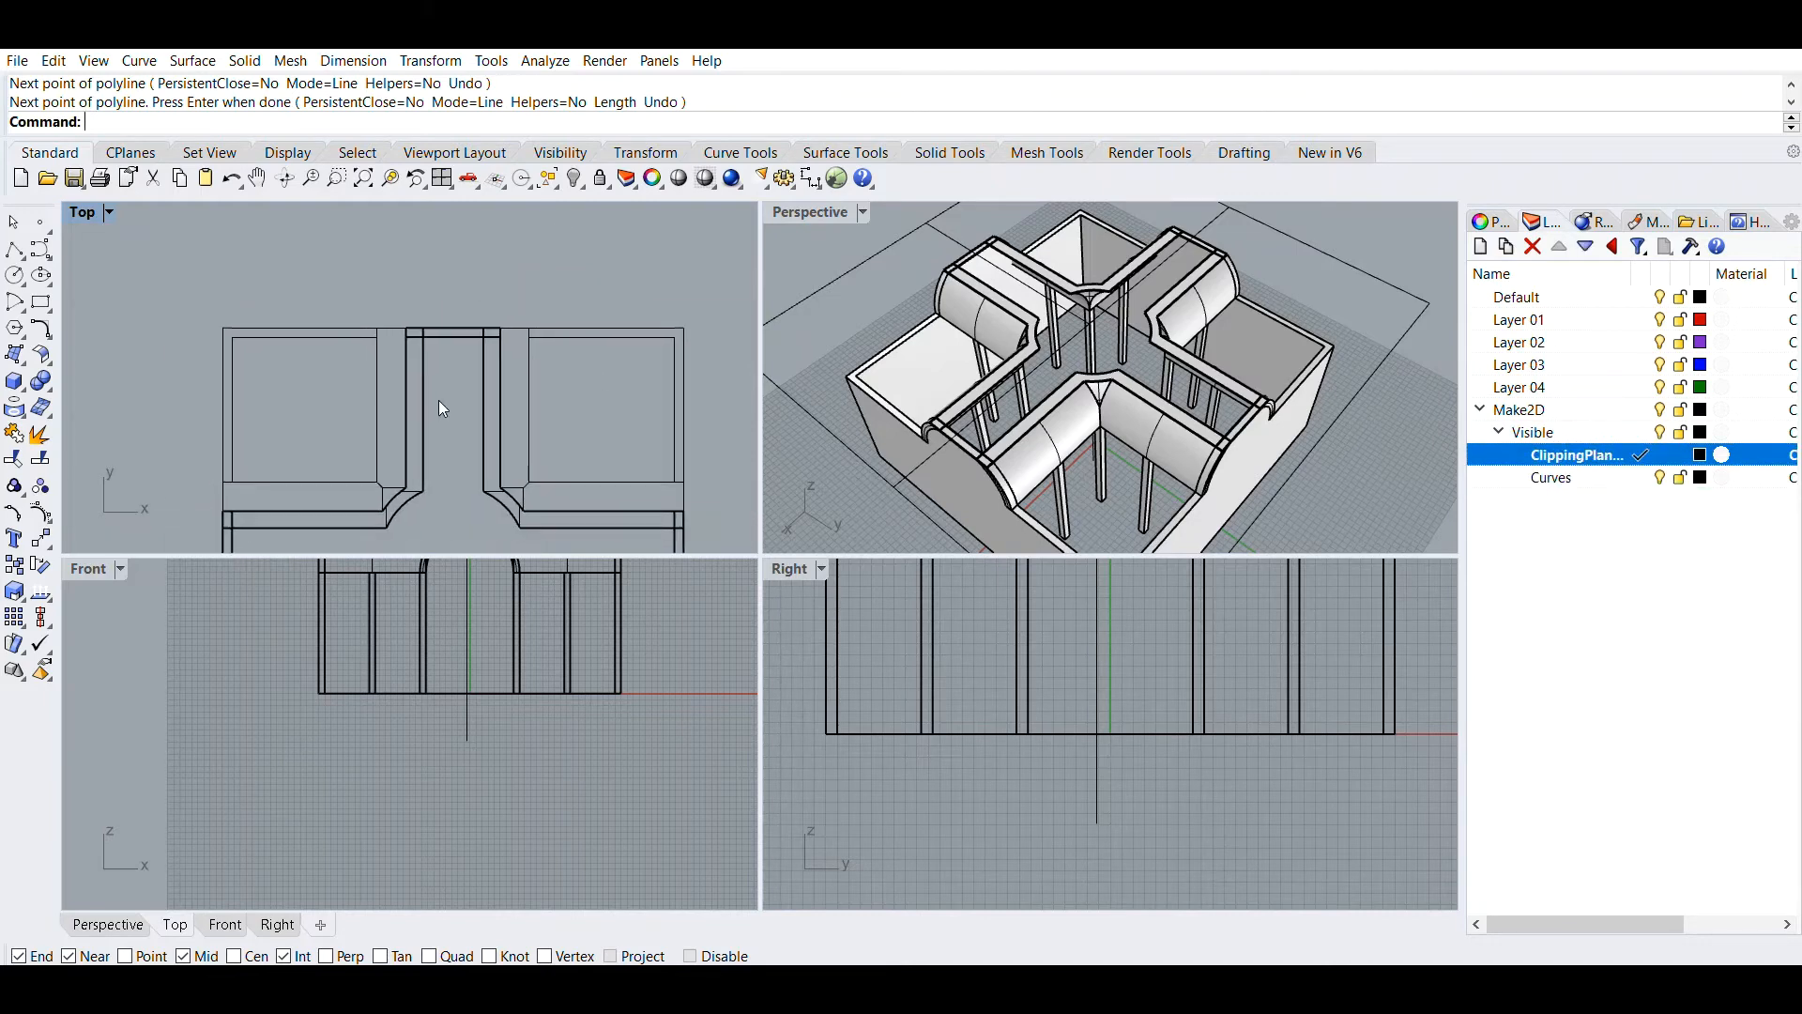
right_click_drag(437, 400, 441, 335)
scroll(470, 263, "up", 14)
scroll(441, 335, "down", 5)
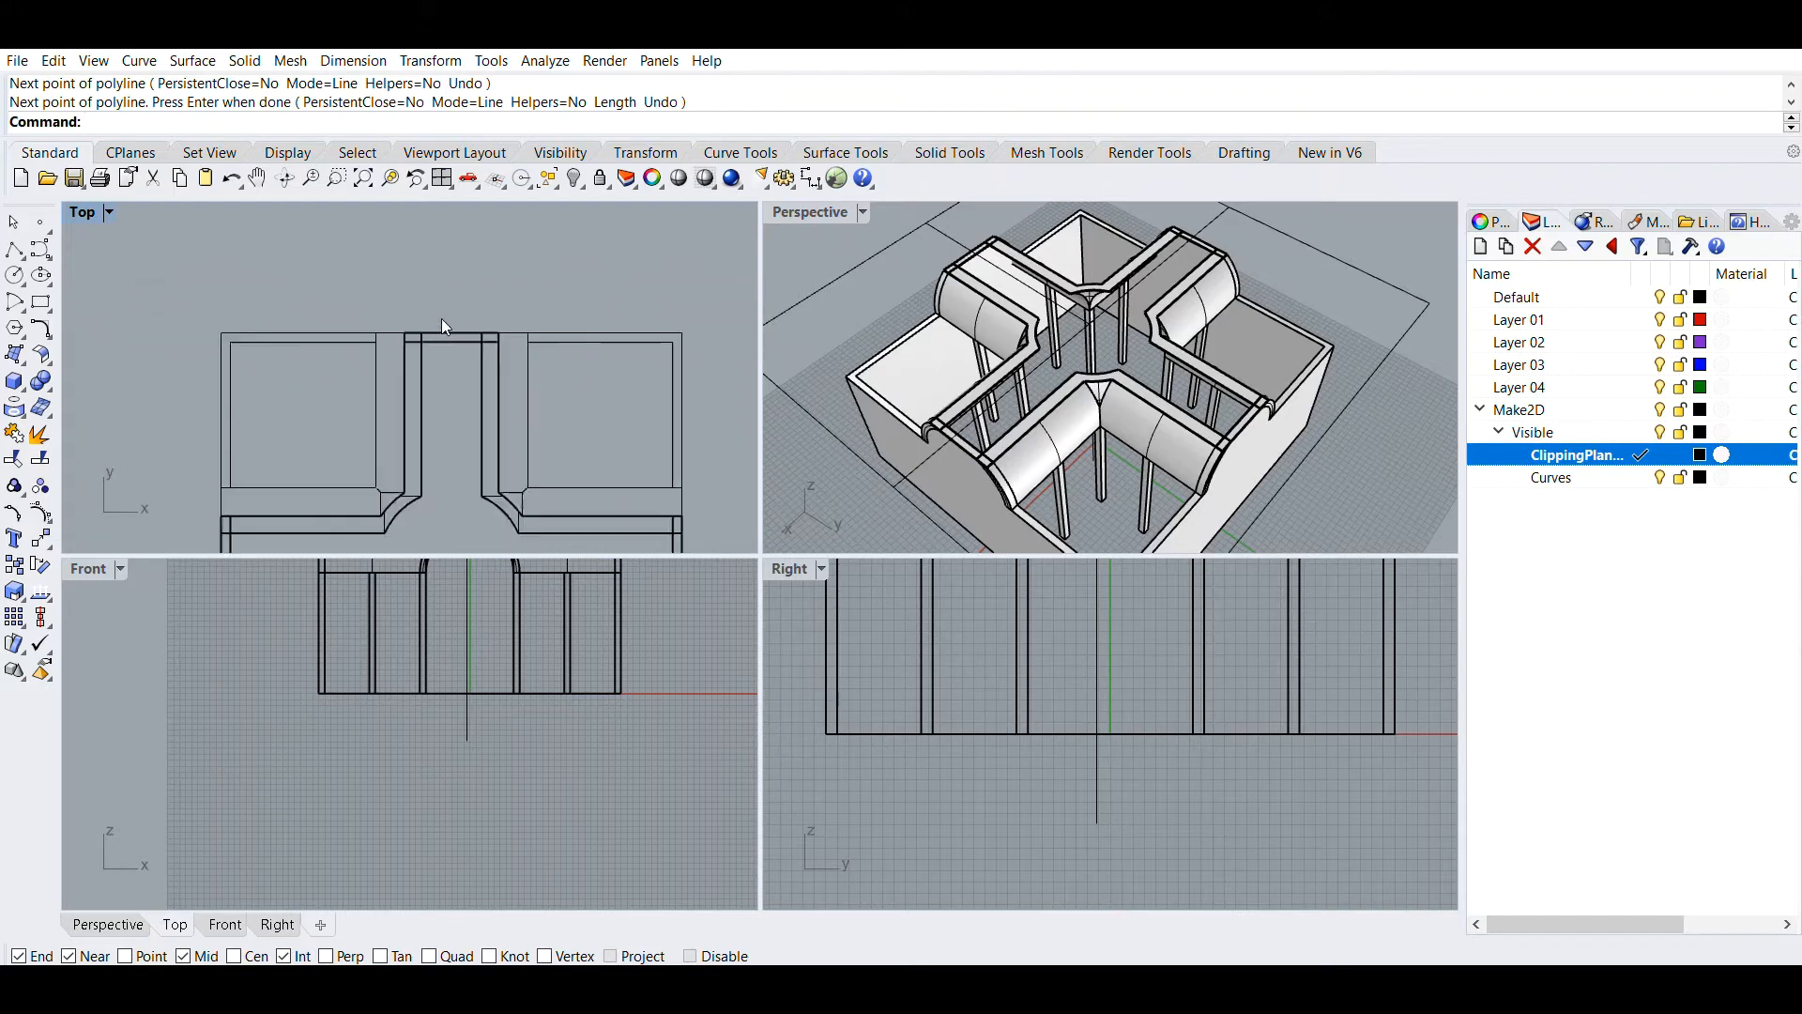
Select all the plan curves as cutting objects and trim the short overlapping lines at both corners of the upper arm's end
left_click_drag(610, 274, 365, 445)
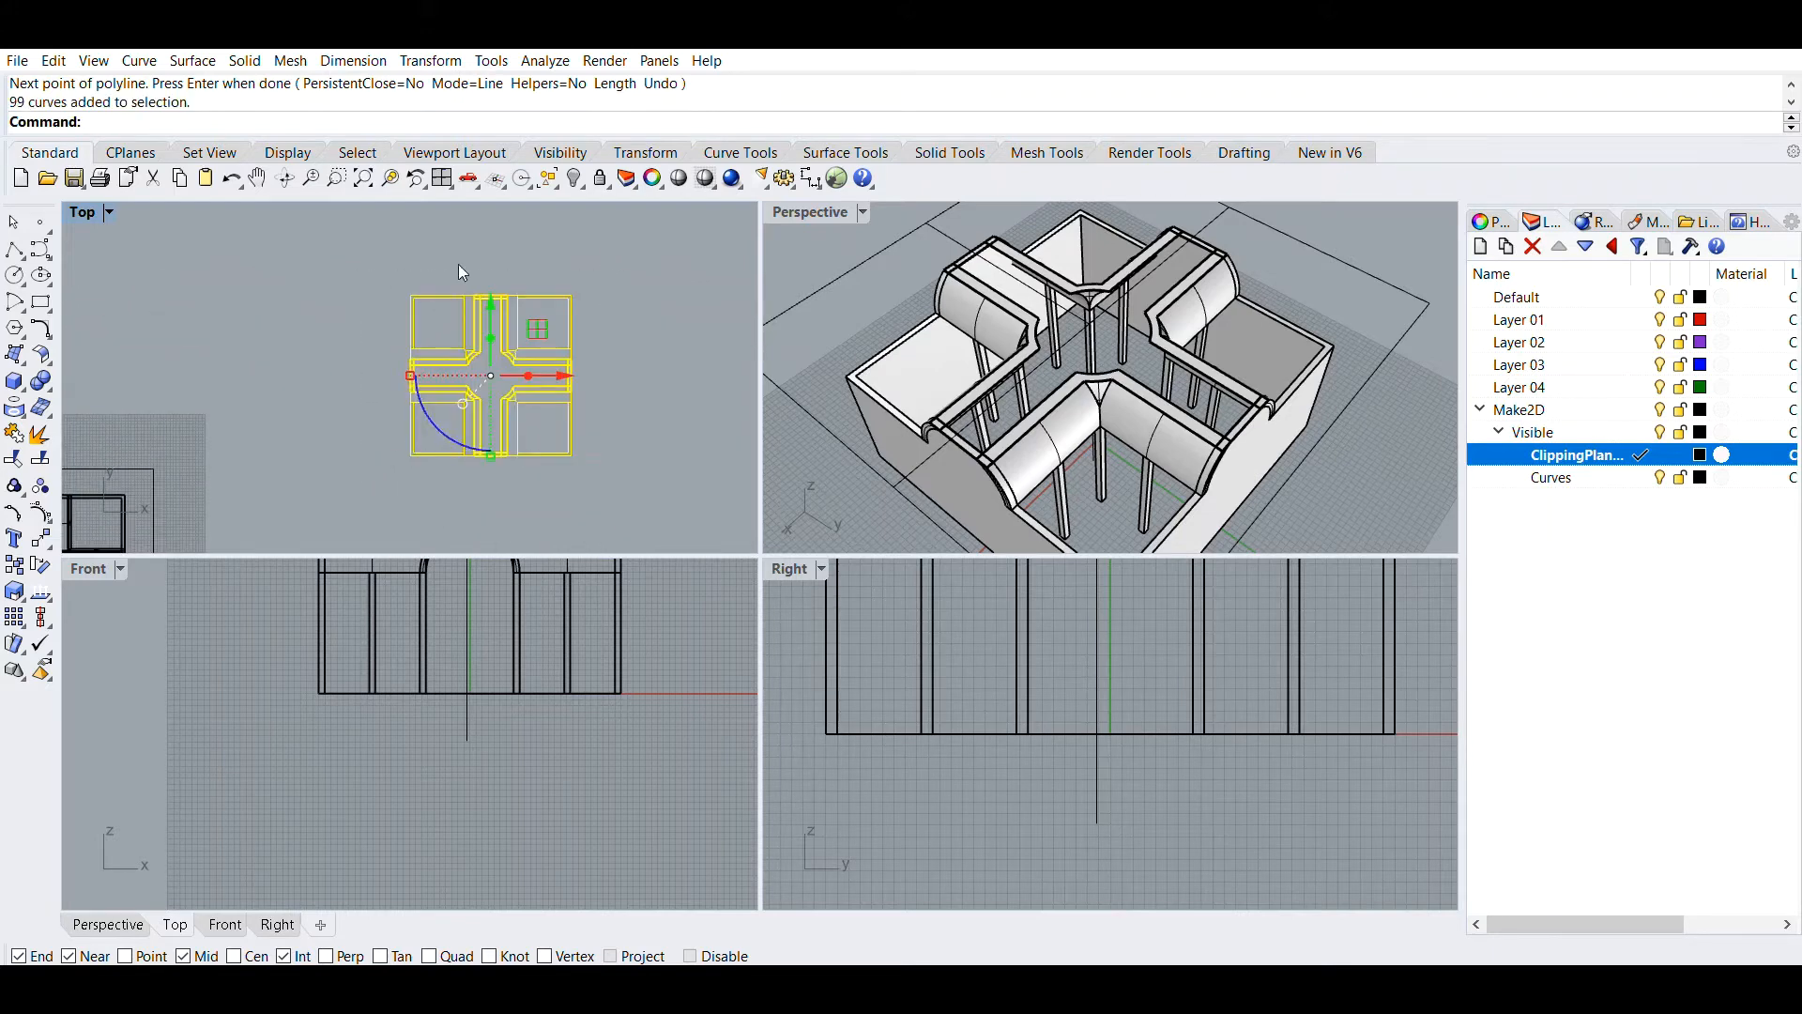
scroll(456, 267, "up", 8)
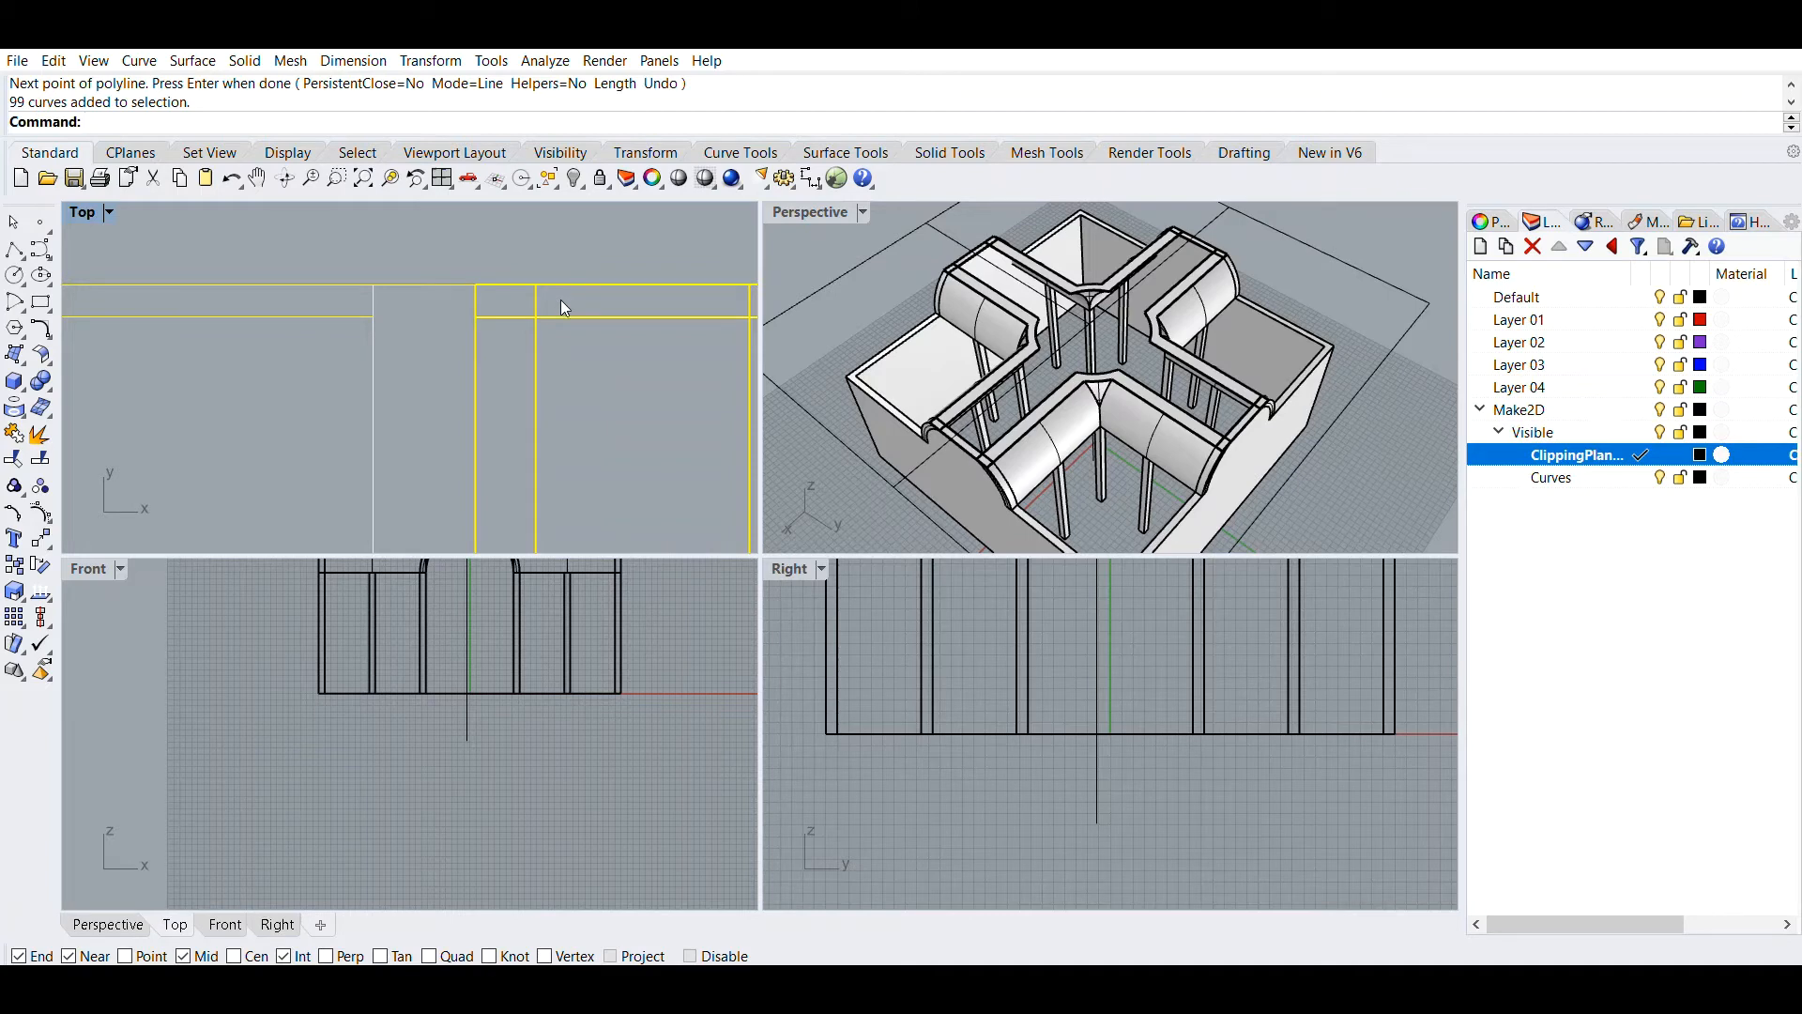
right_click_drag(458, 342, 330, 390)
scroll(352, 340, "down", 2)
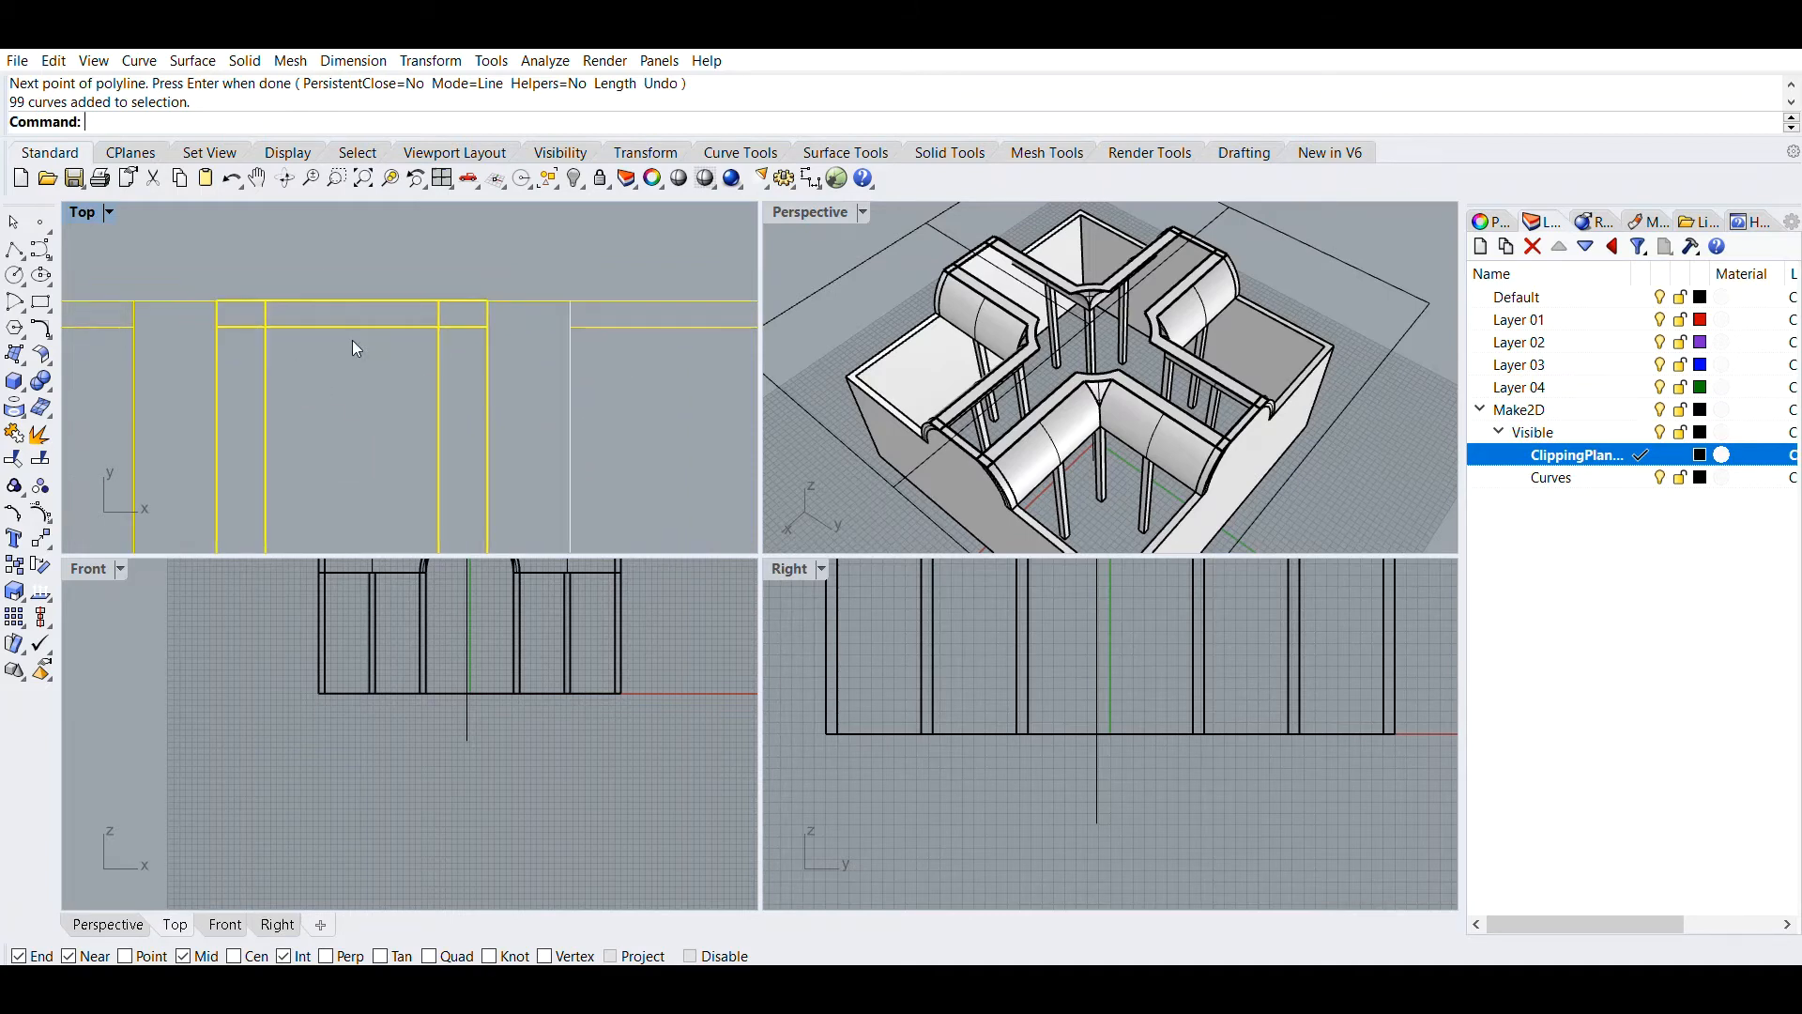
left_click(15, 449)
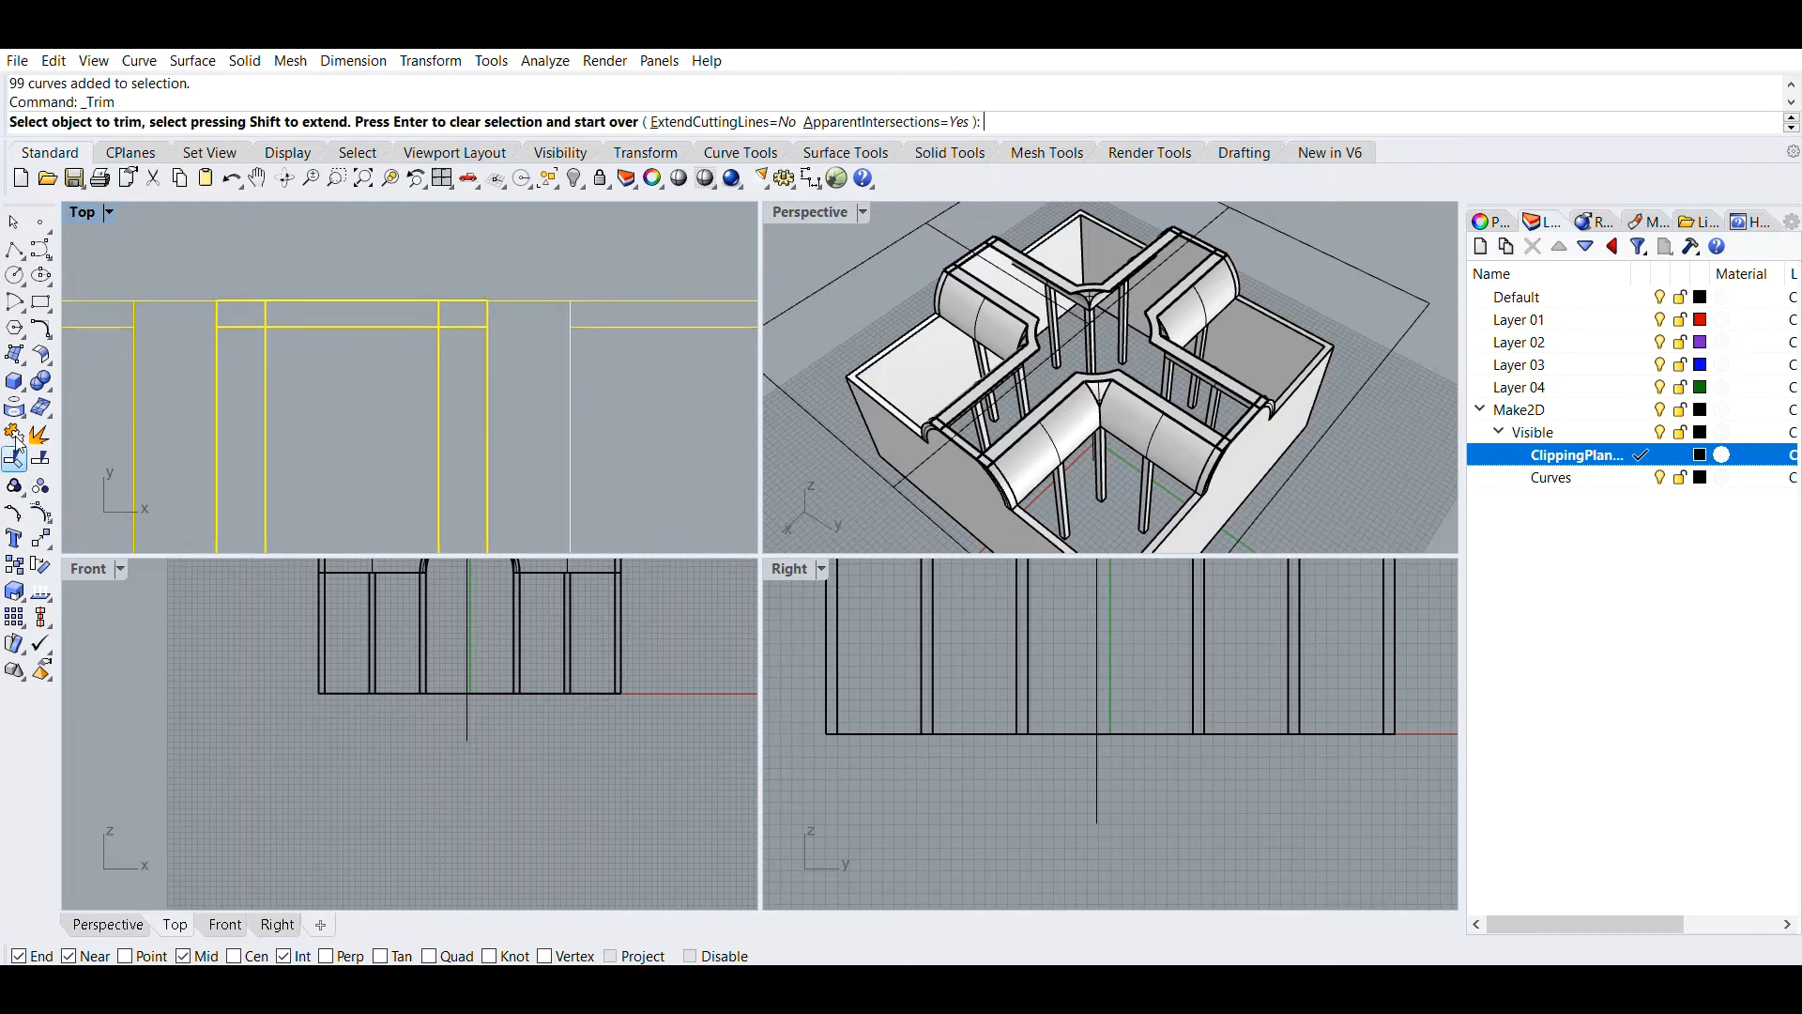
left_click(265, 303)
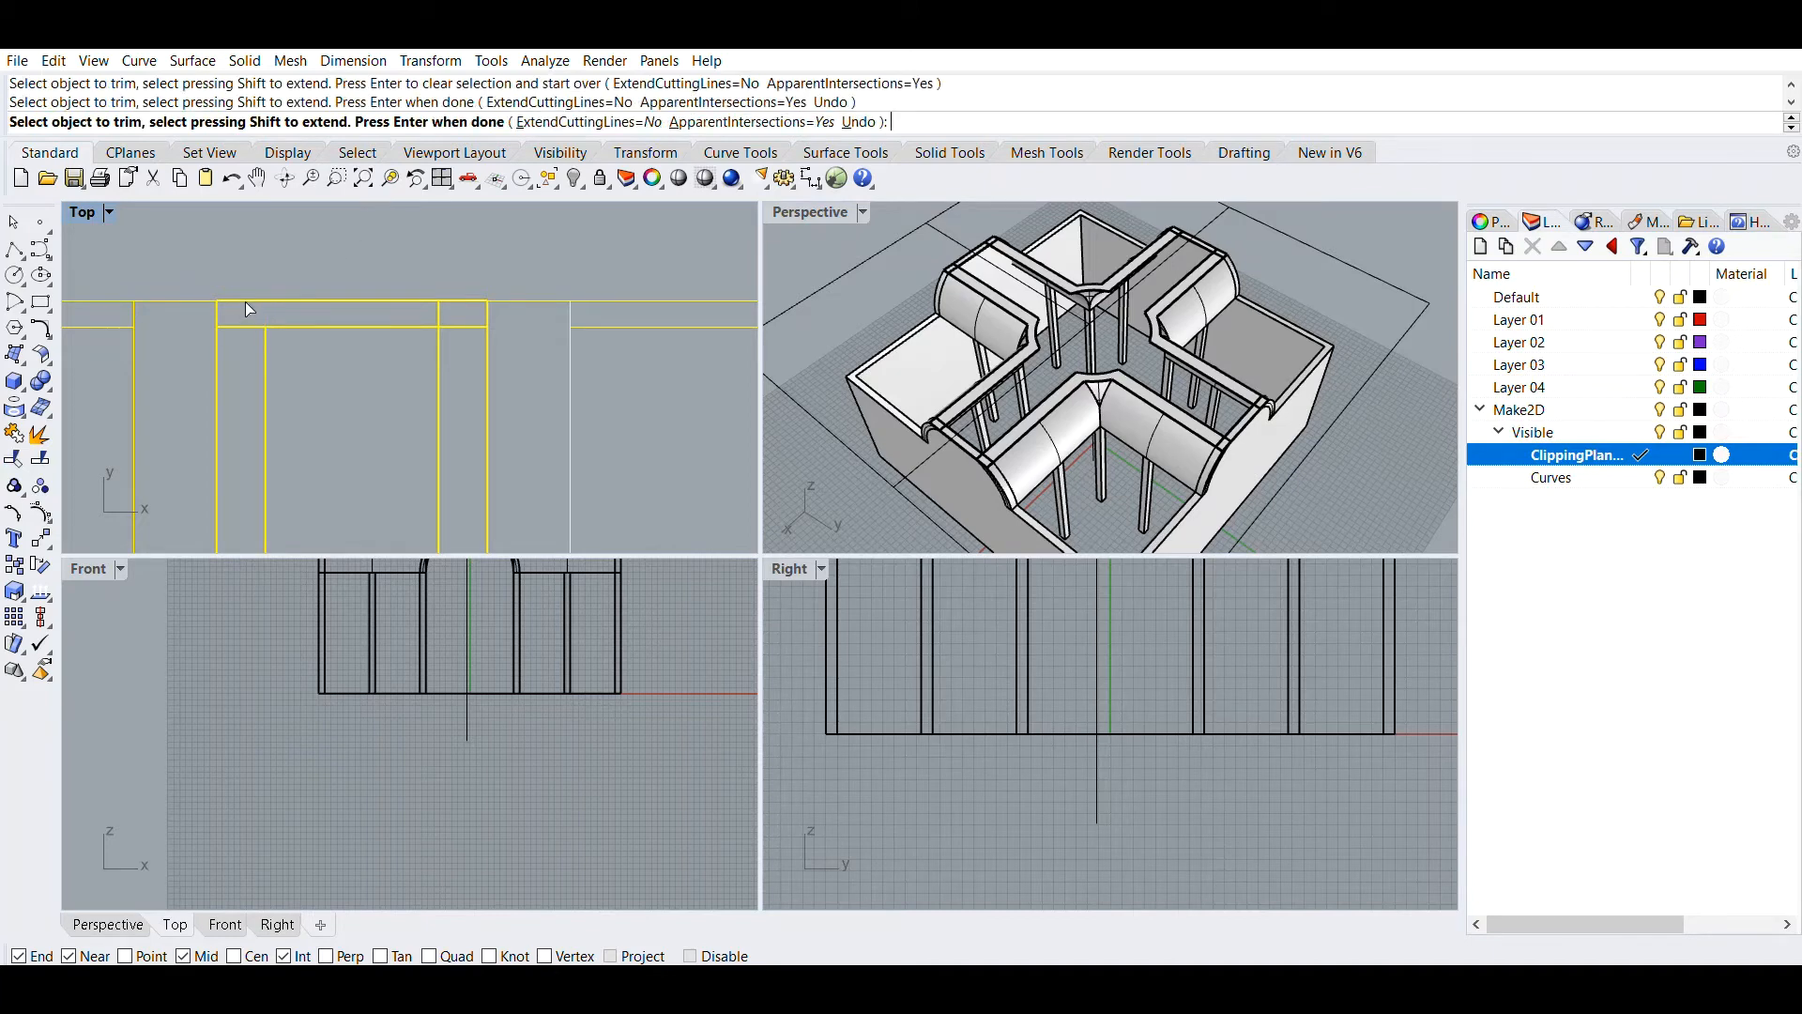
left_click(447, 296)
scroll(462, 308, "down", 5)
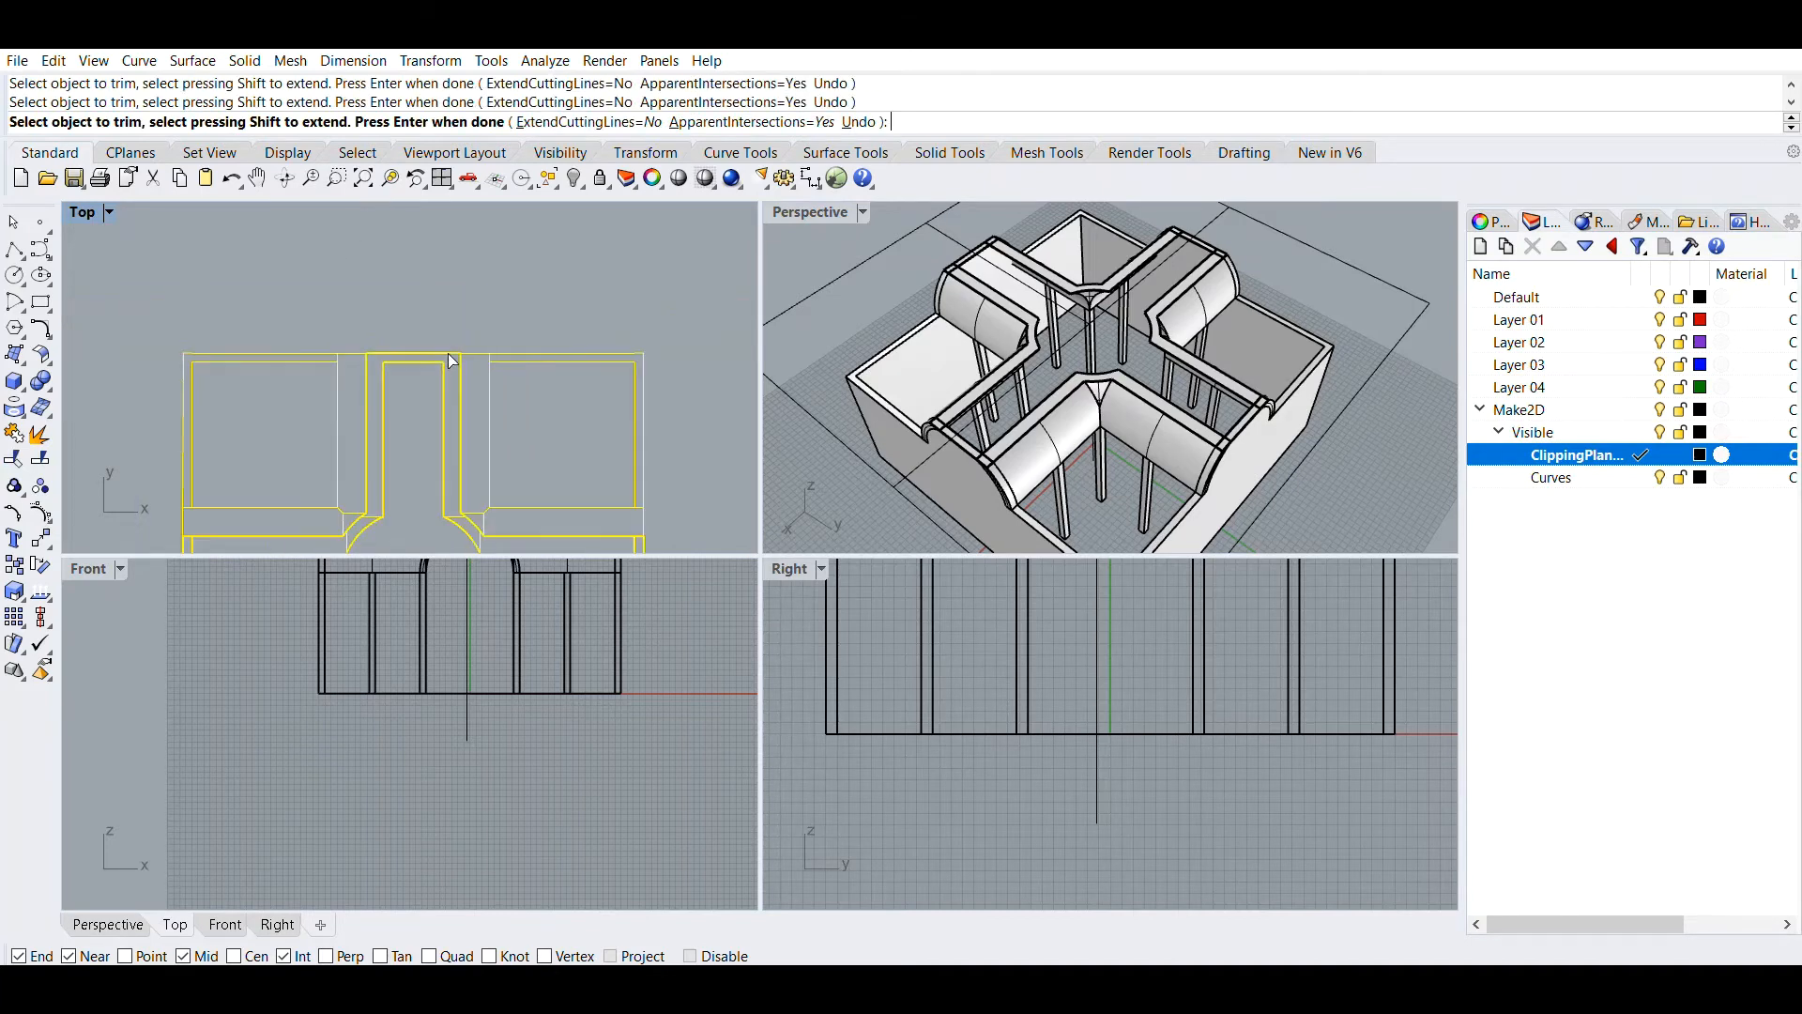
Trim the short lines connecting the inner and outer cut outlines at the crossing's upper-right corner
scroll(441, 366, "up", 8)
left_click(451, 380)
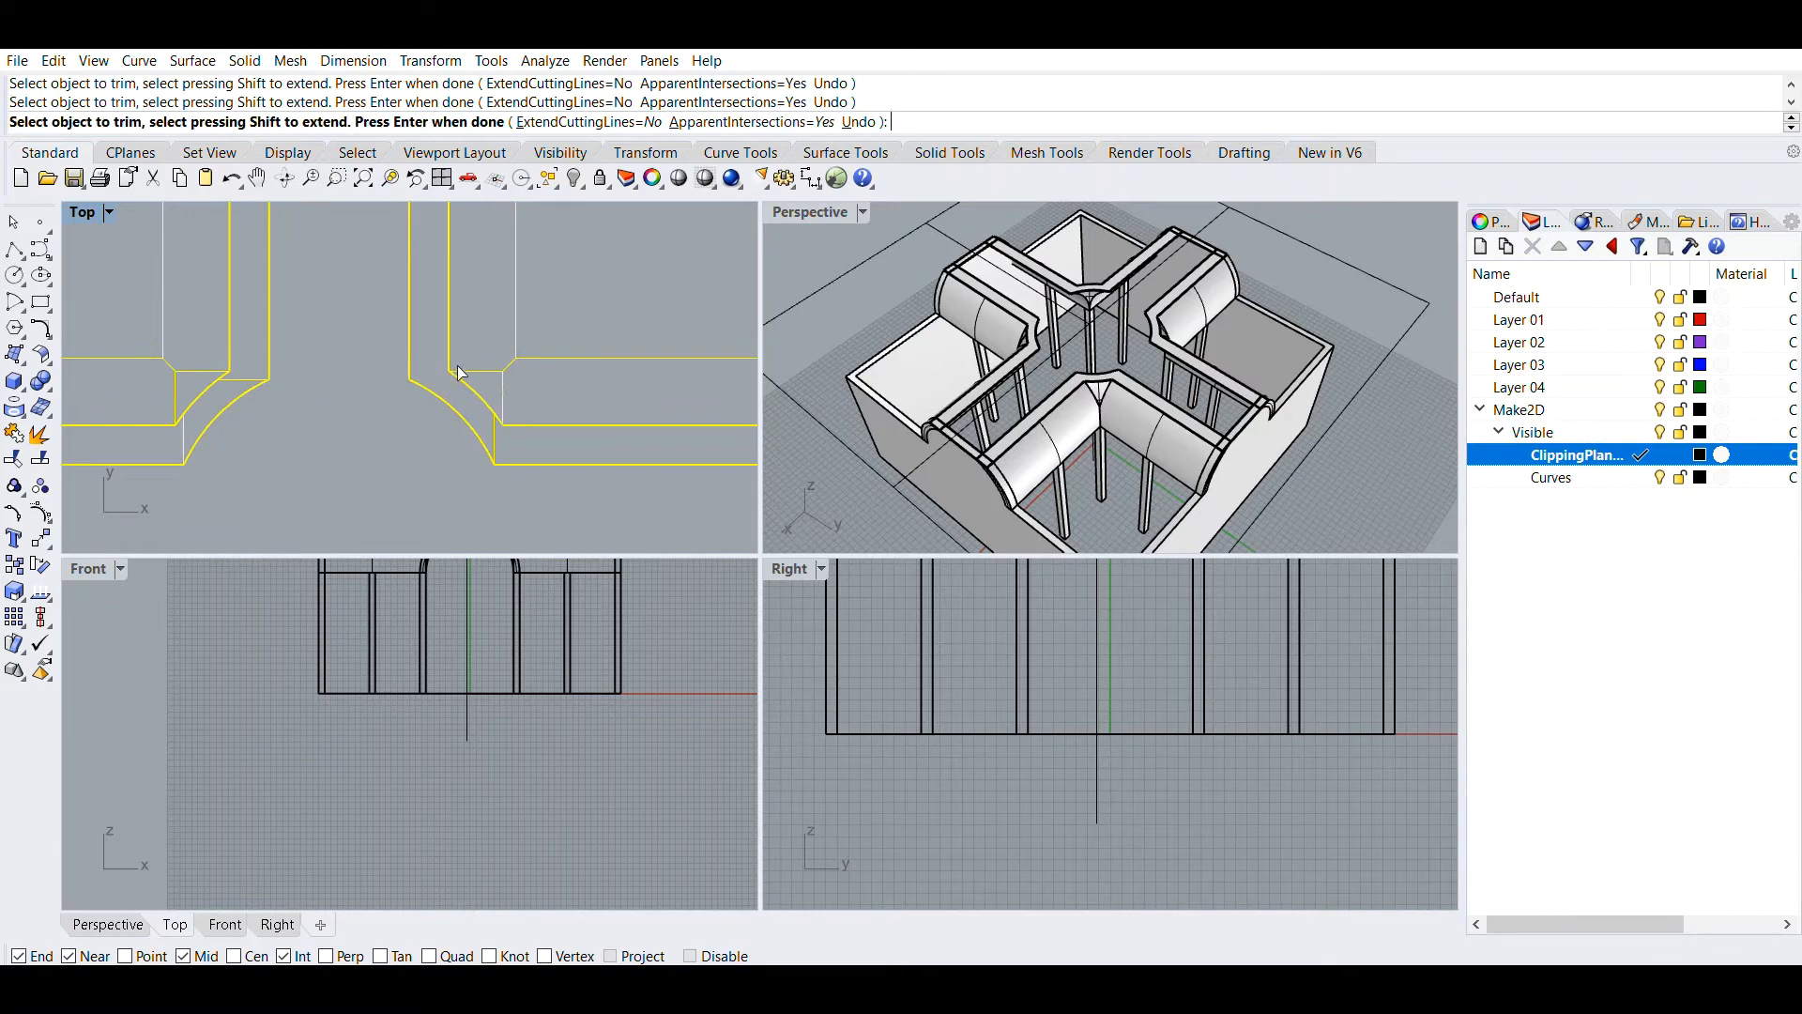
left_click(495, 419)
Trim the overlapping lines at the end corners of the right arm, undoing the mistaken trim of its outer edge
right_click_drag(569, 418, 332, 288)
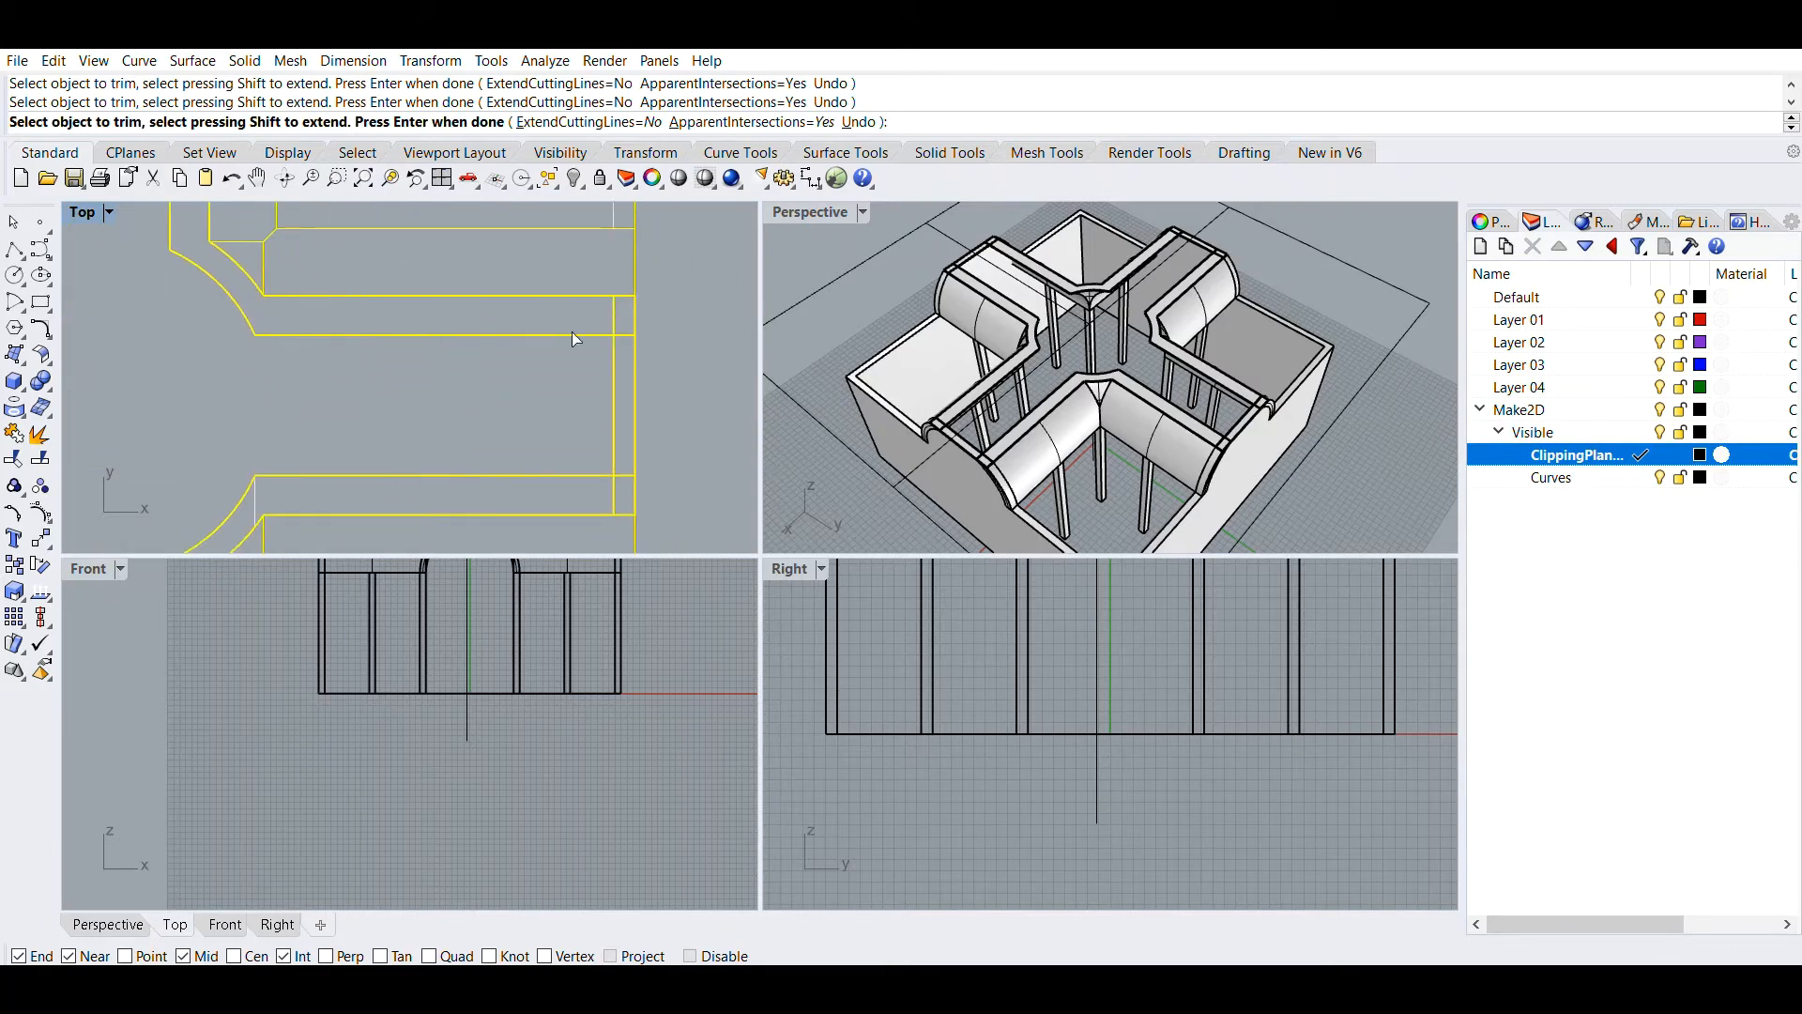
left_click(616, 303)
left_click(637, 322)
key("ctrl+z")
Trim the short lines joining the inner and outer cut outlines at the crossing's lower-right corner
scroll(564, 460, "down", 3)
scroll(479, 404, "up", 5)
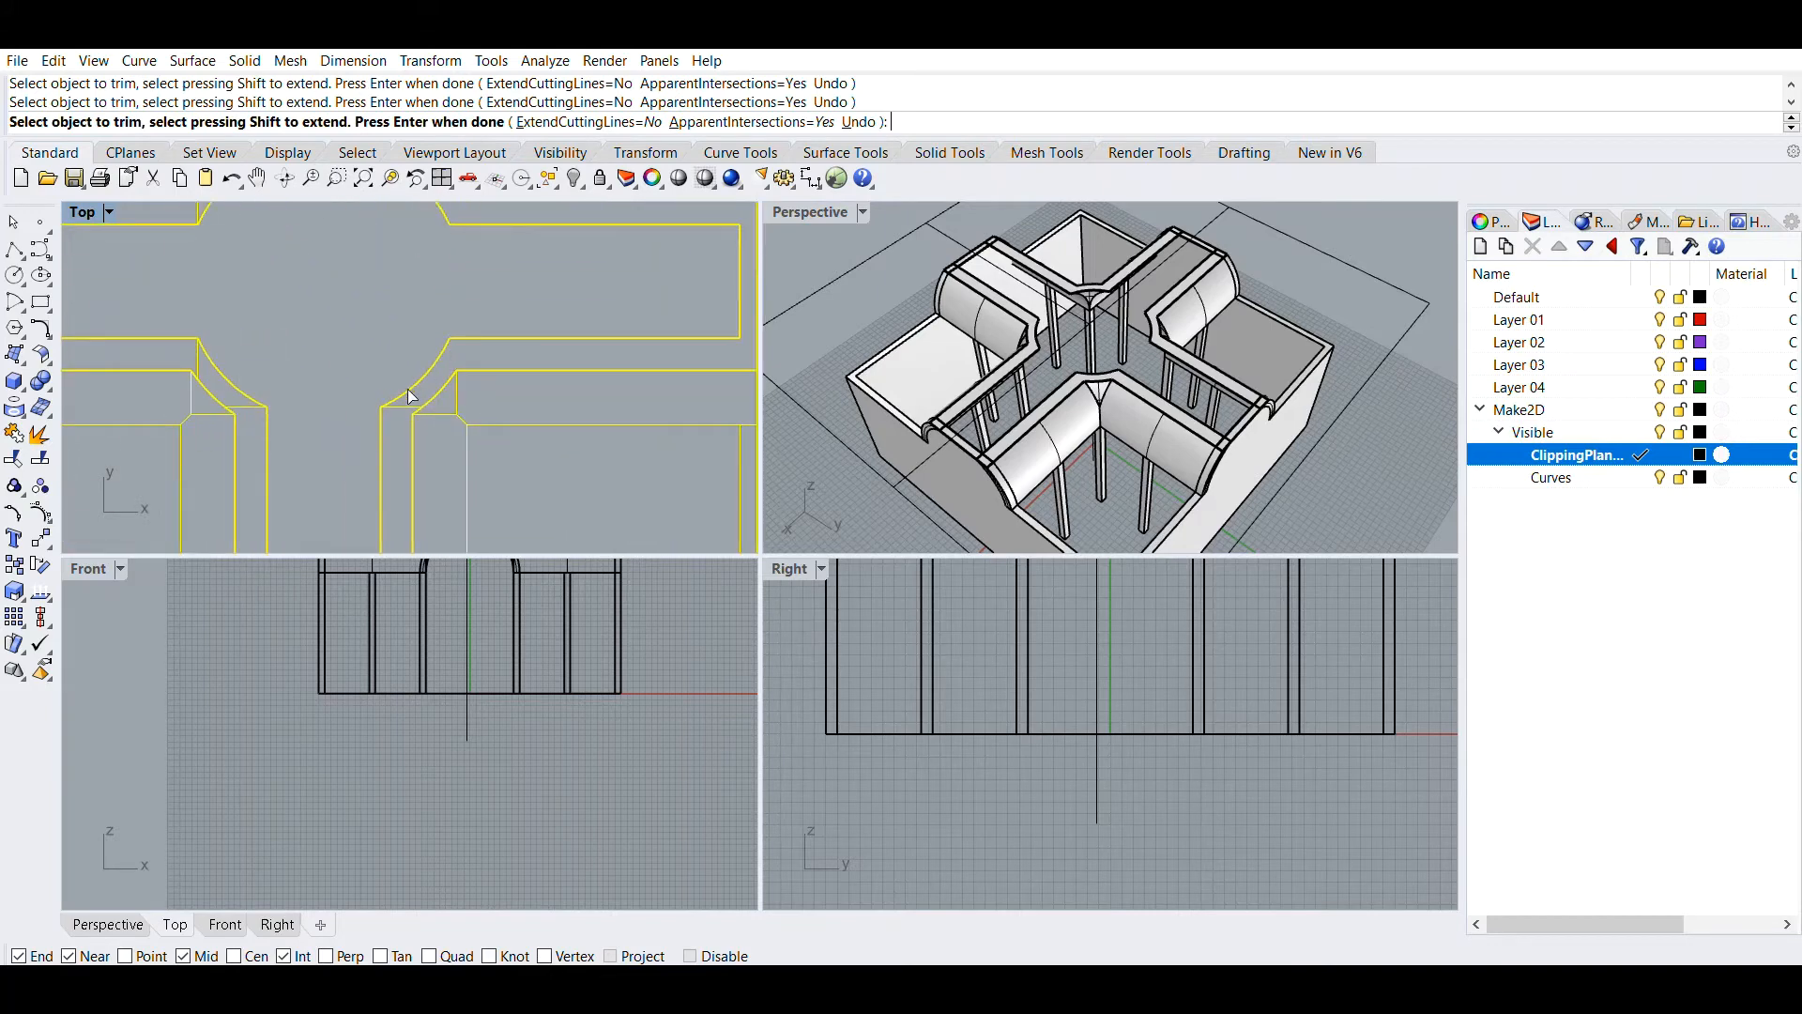
scroll(413, 404, "down", 3)
scroll(431, 446, "up", 4)
Trim the overlapping horizontal and vertical line ends at both corners of the lower arm's end
left_click(422, 460)
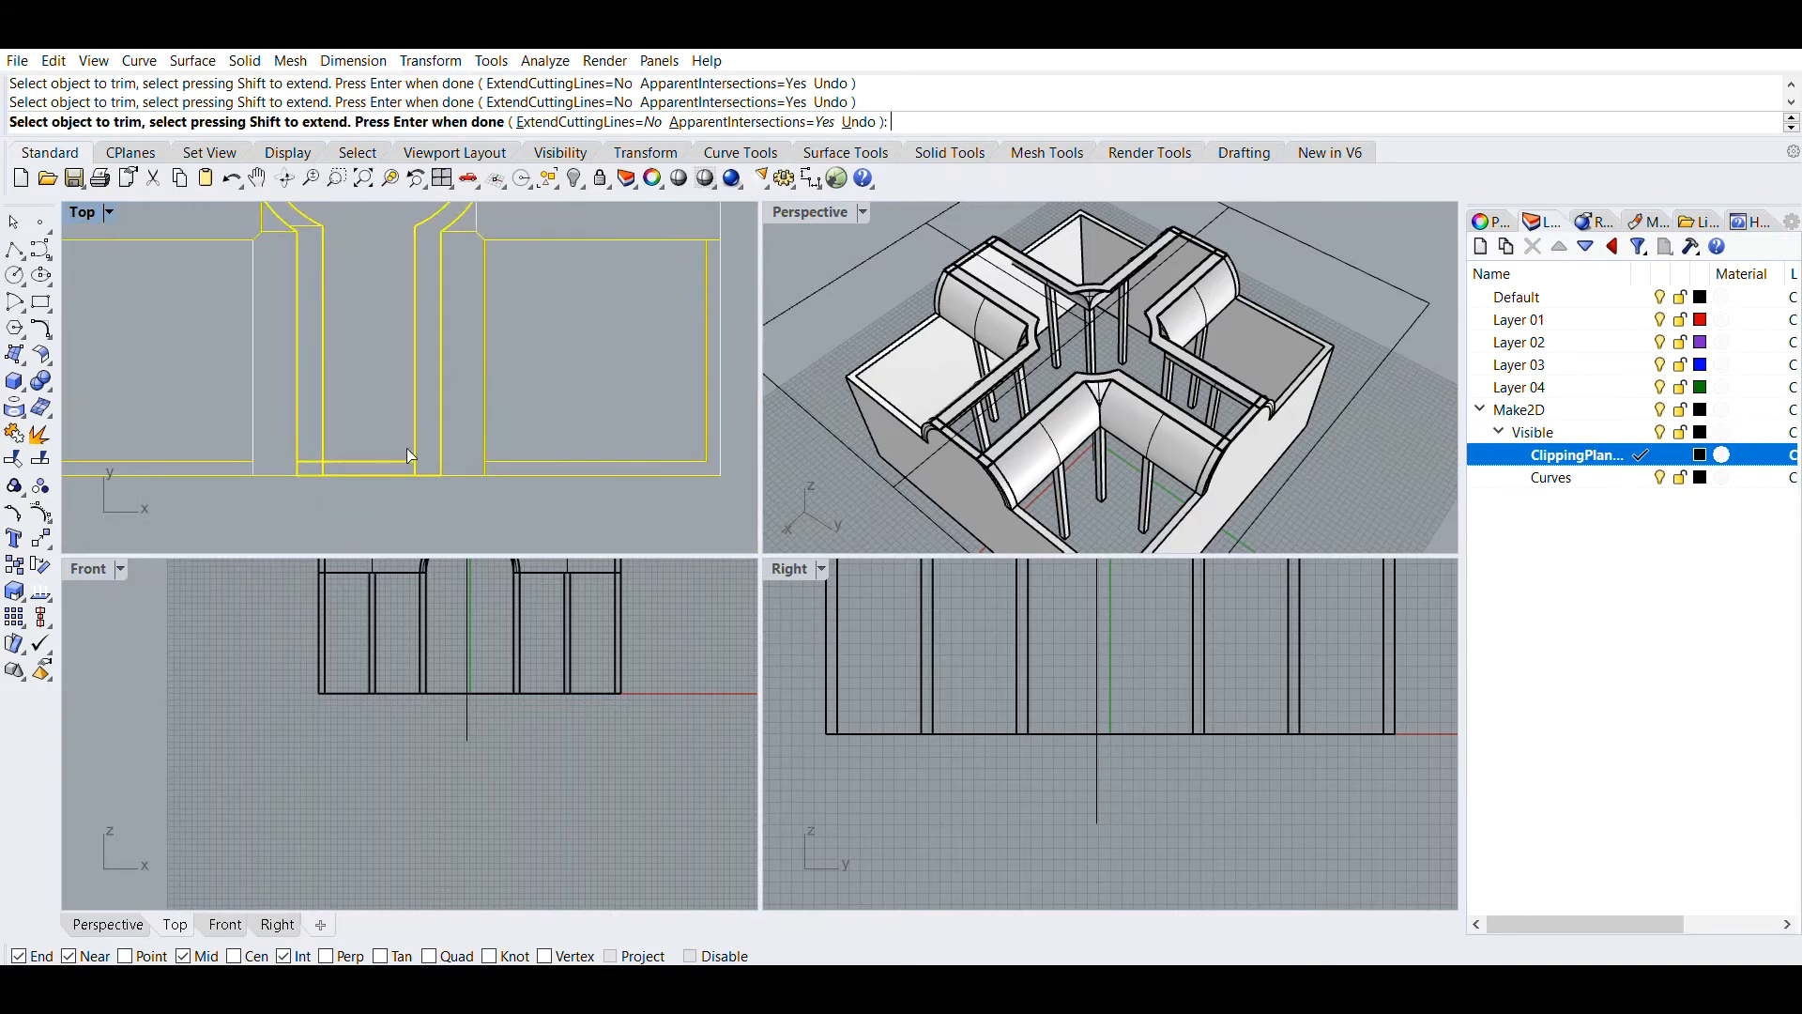
left_click(416, 466)
left_click(324, 465)
left_click(310, 459)
Trim the short connecting lines at the crossing's lower-left corner, undoing the accidental trim of the curved outline there
right_click_drag(310, 286, 364, 462)
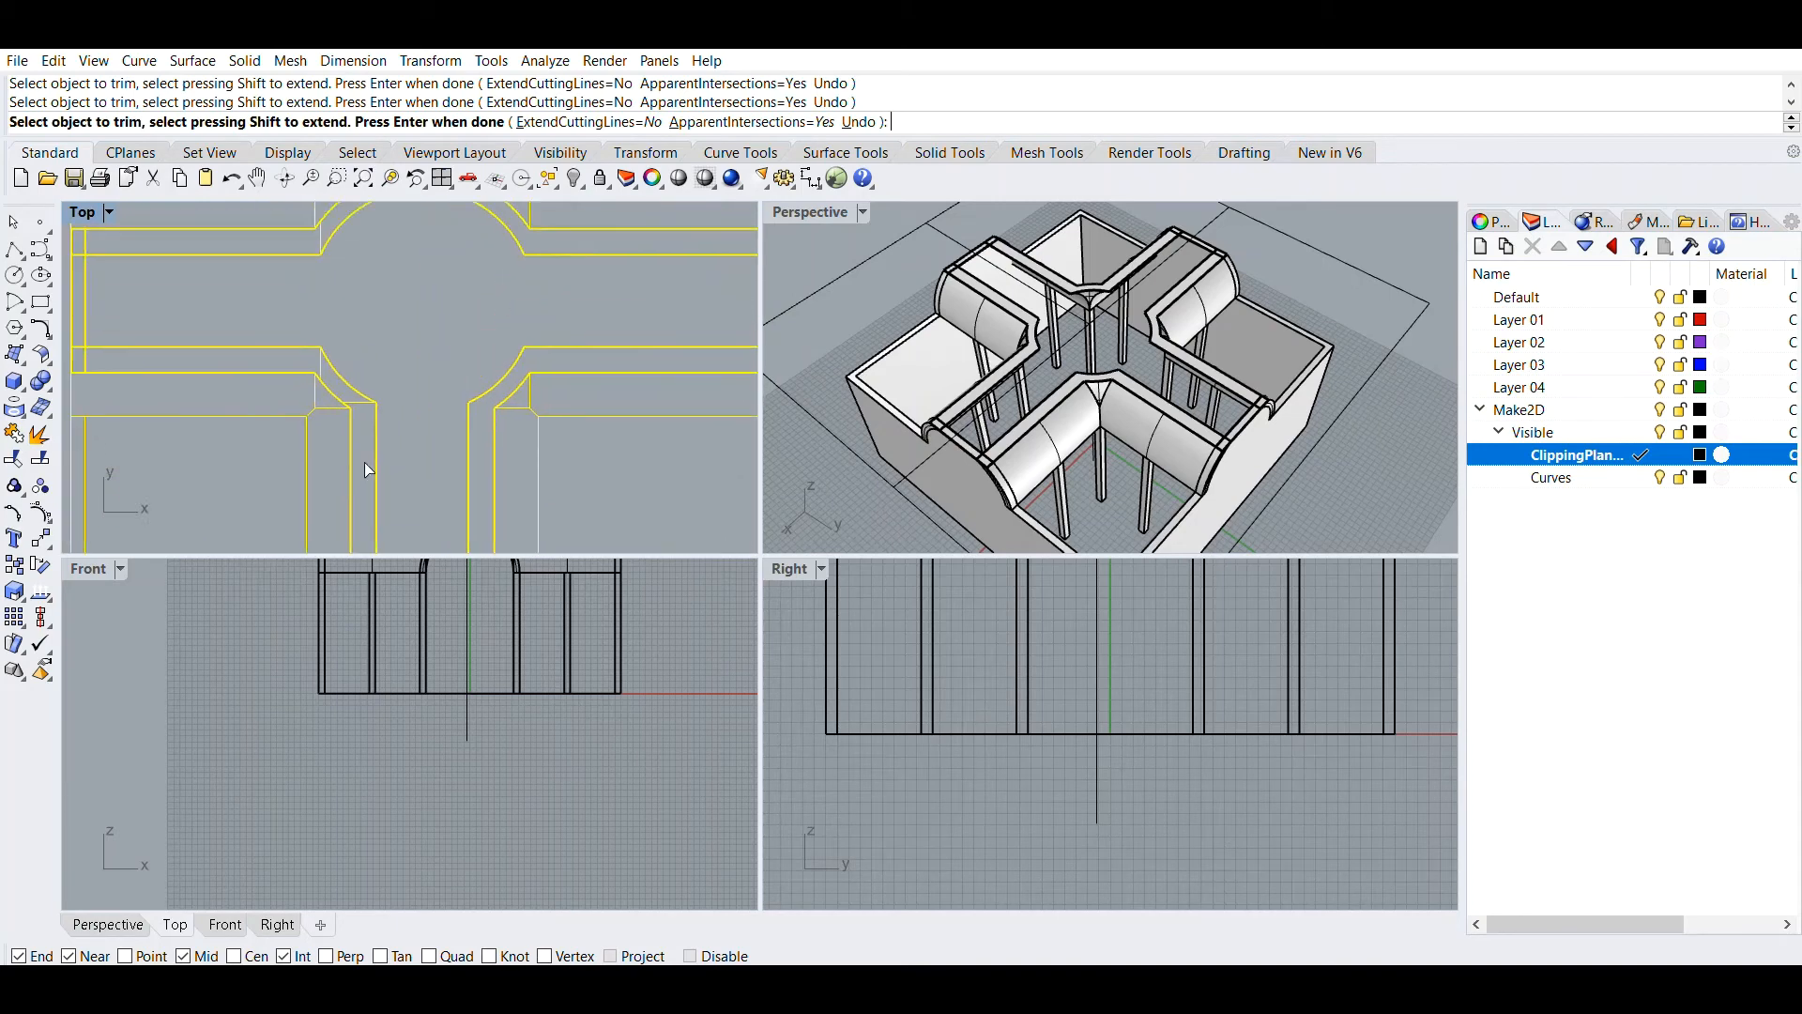
left_click(341, 366)
key("ctrl+z")
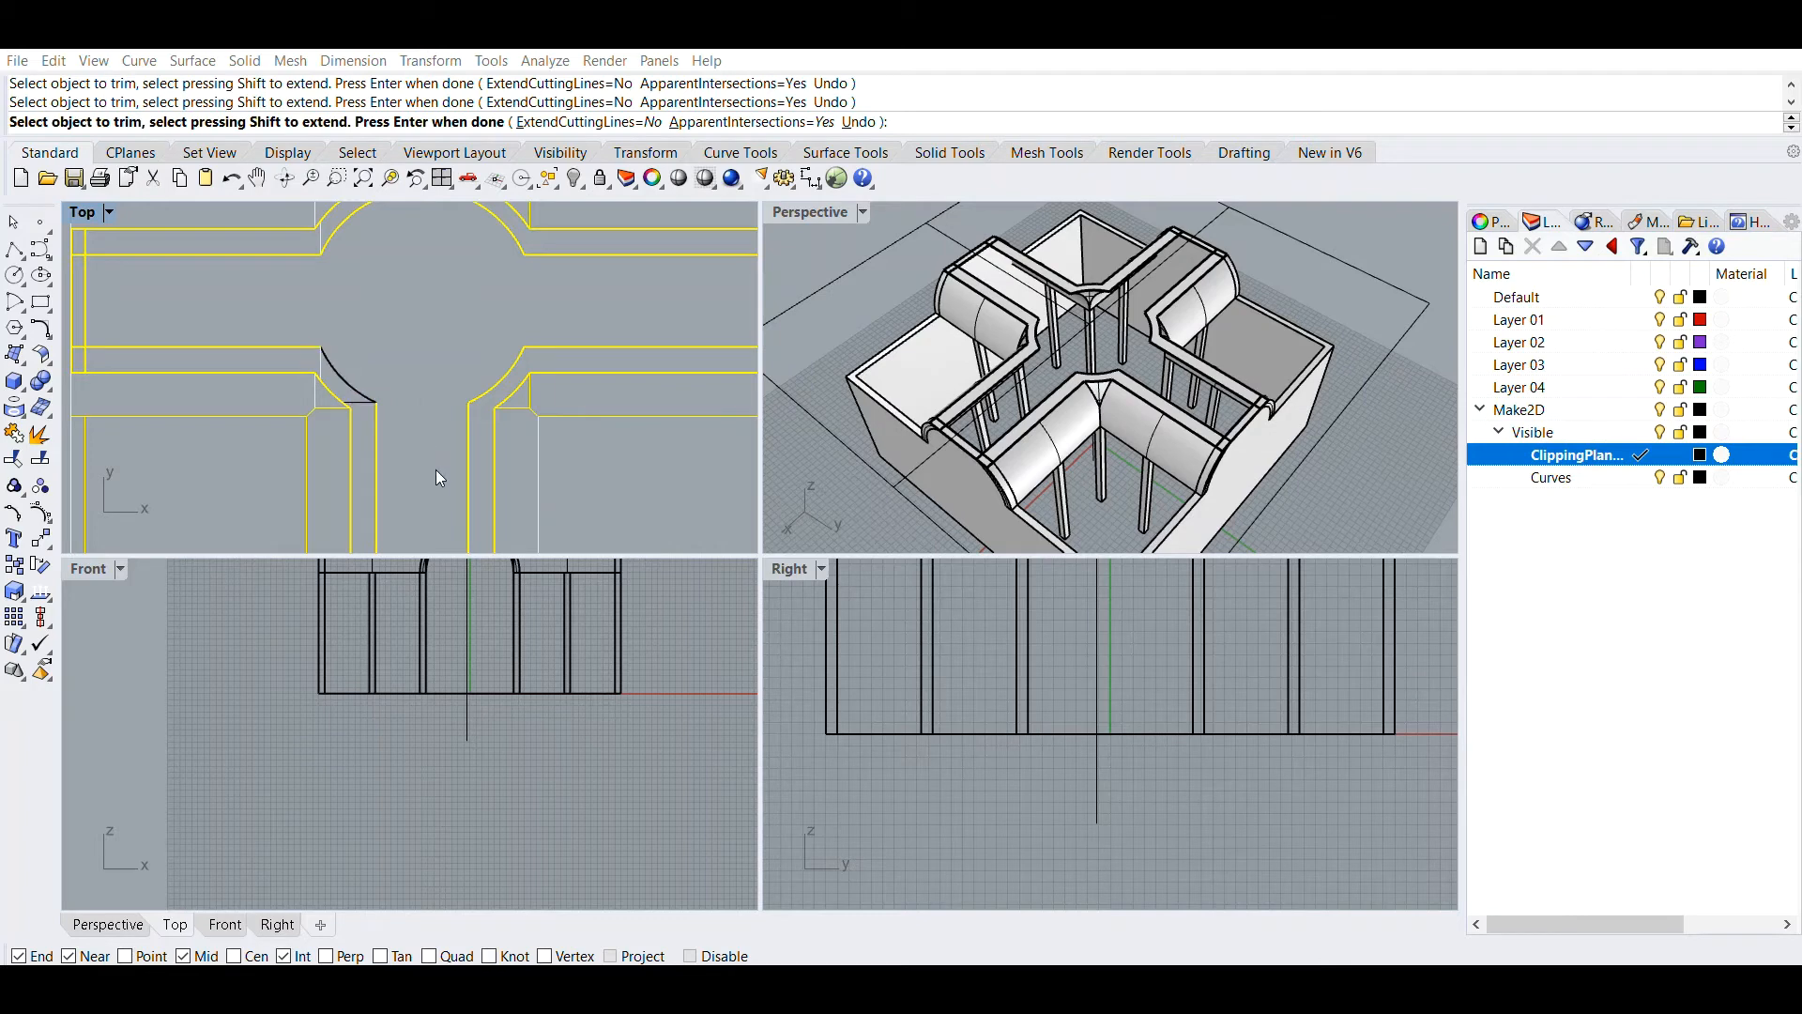
left_click(363, 402)
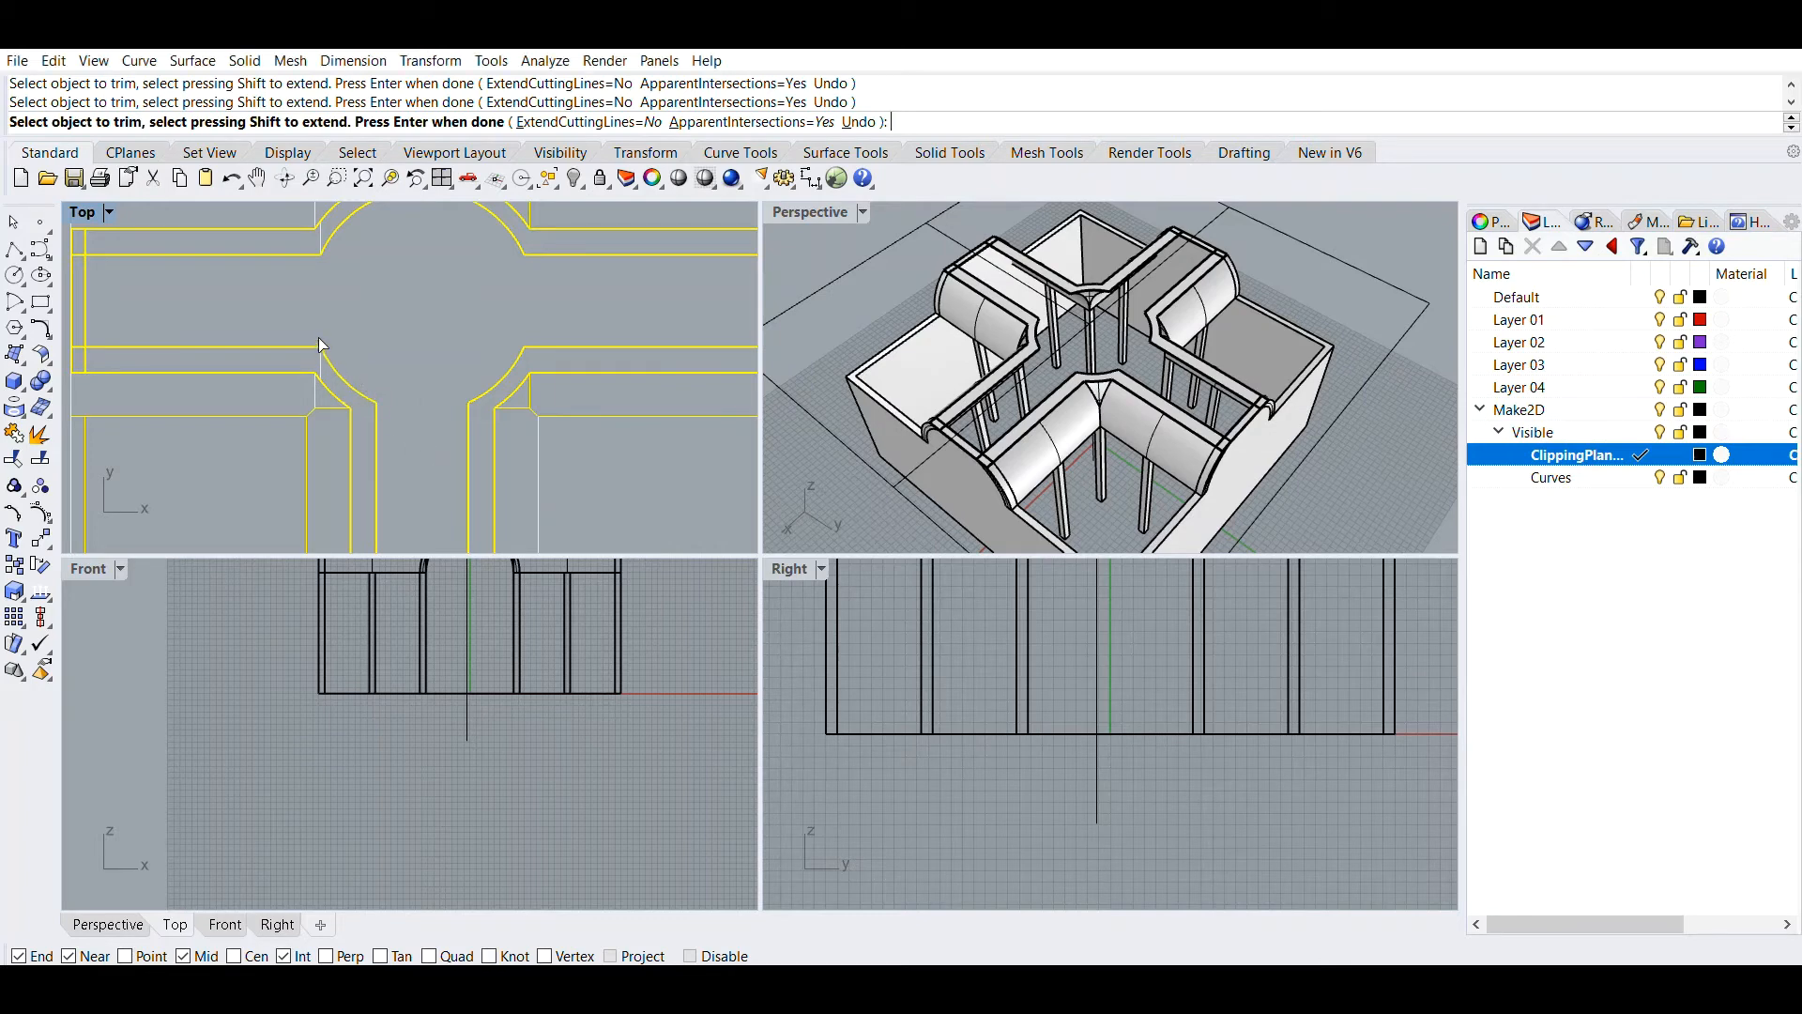
left_click(320, 359)
Trim the overlapping line ends at both corners of the left arm's end and the short connecting line at the crossing's upper-left corner
right_click_drag(275, 362, 525, 436)
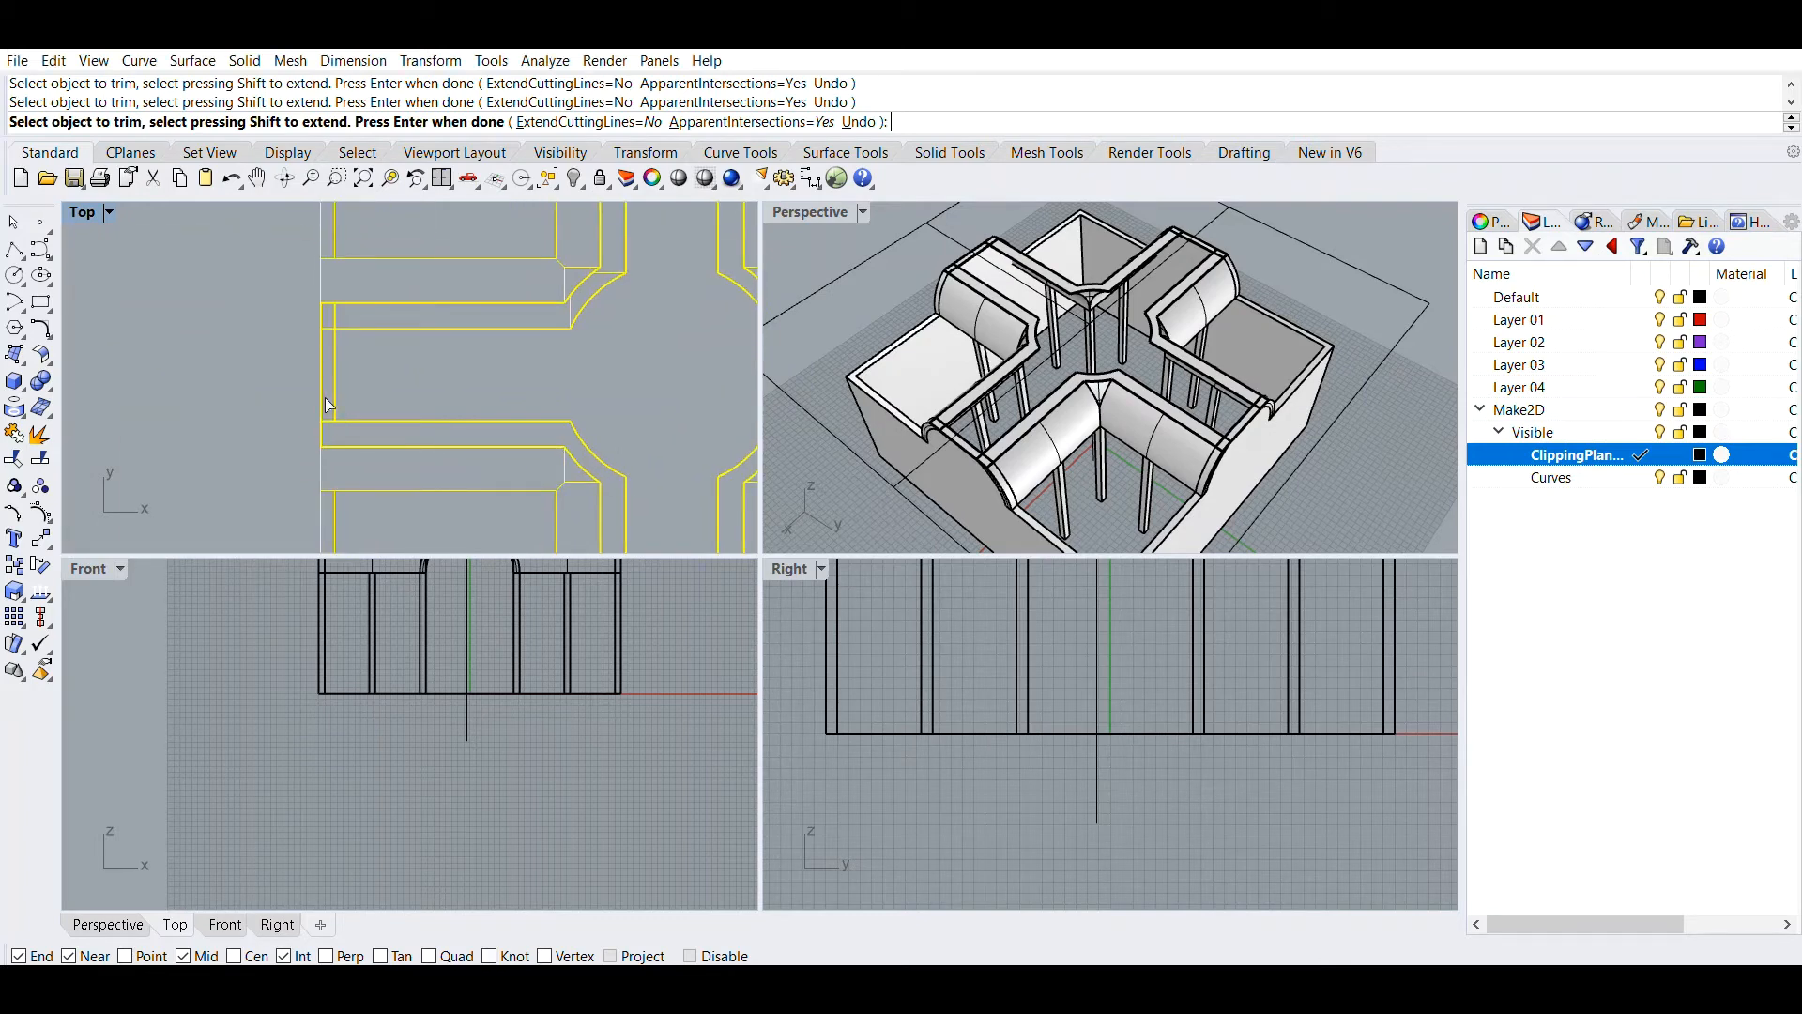
left_click(326, 315)
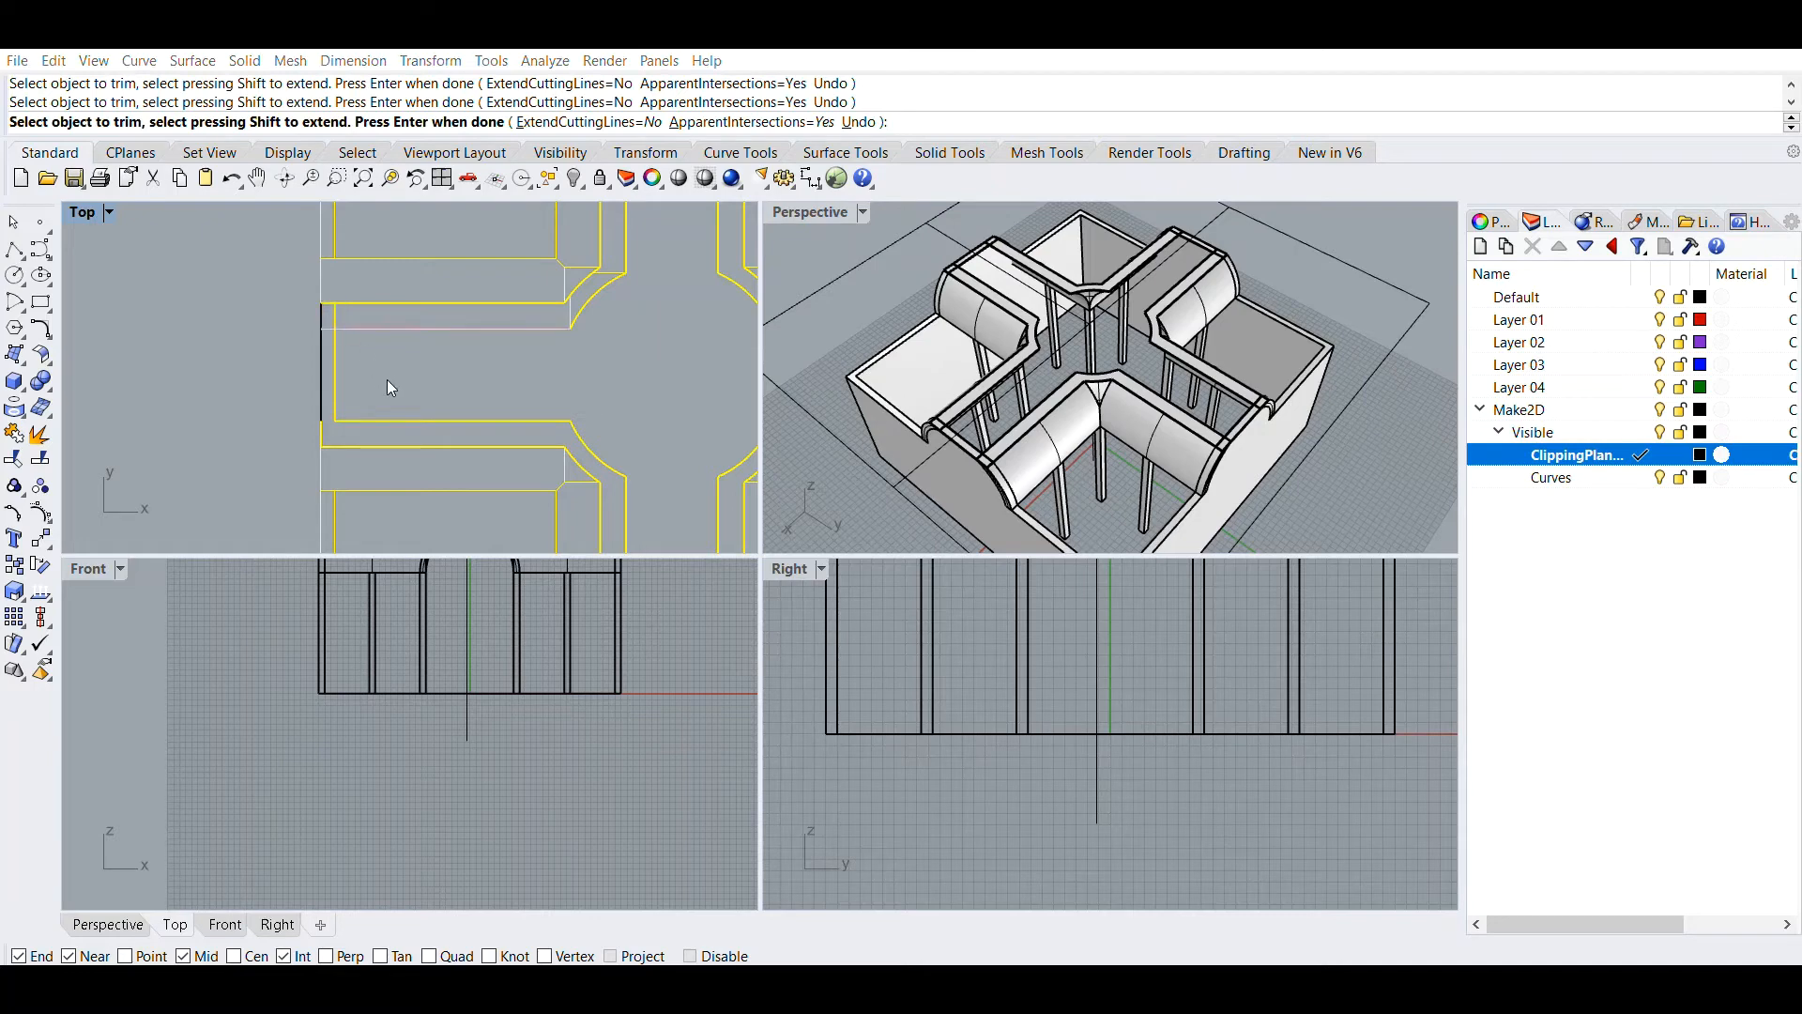
left_click(330, 310)
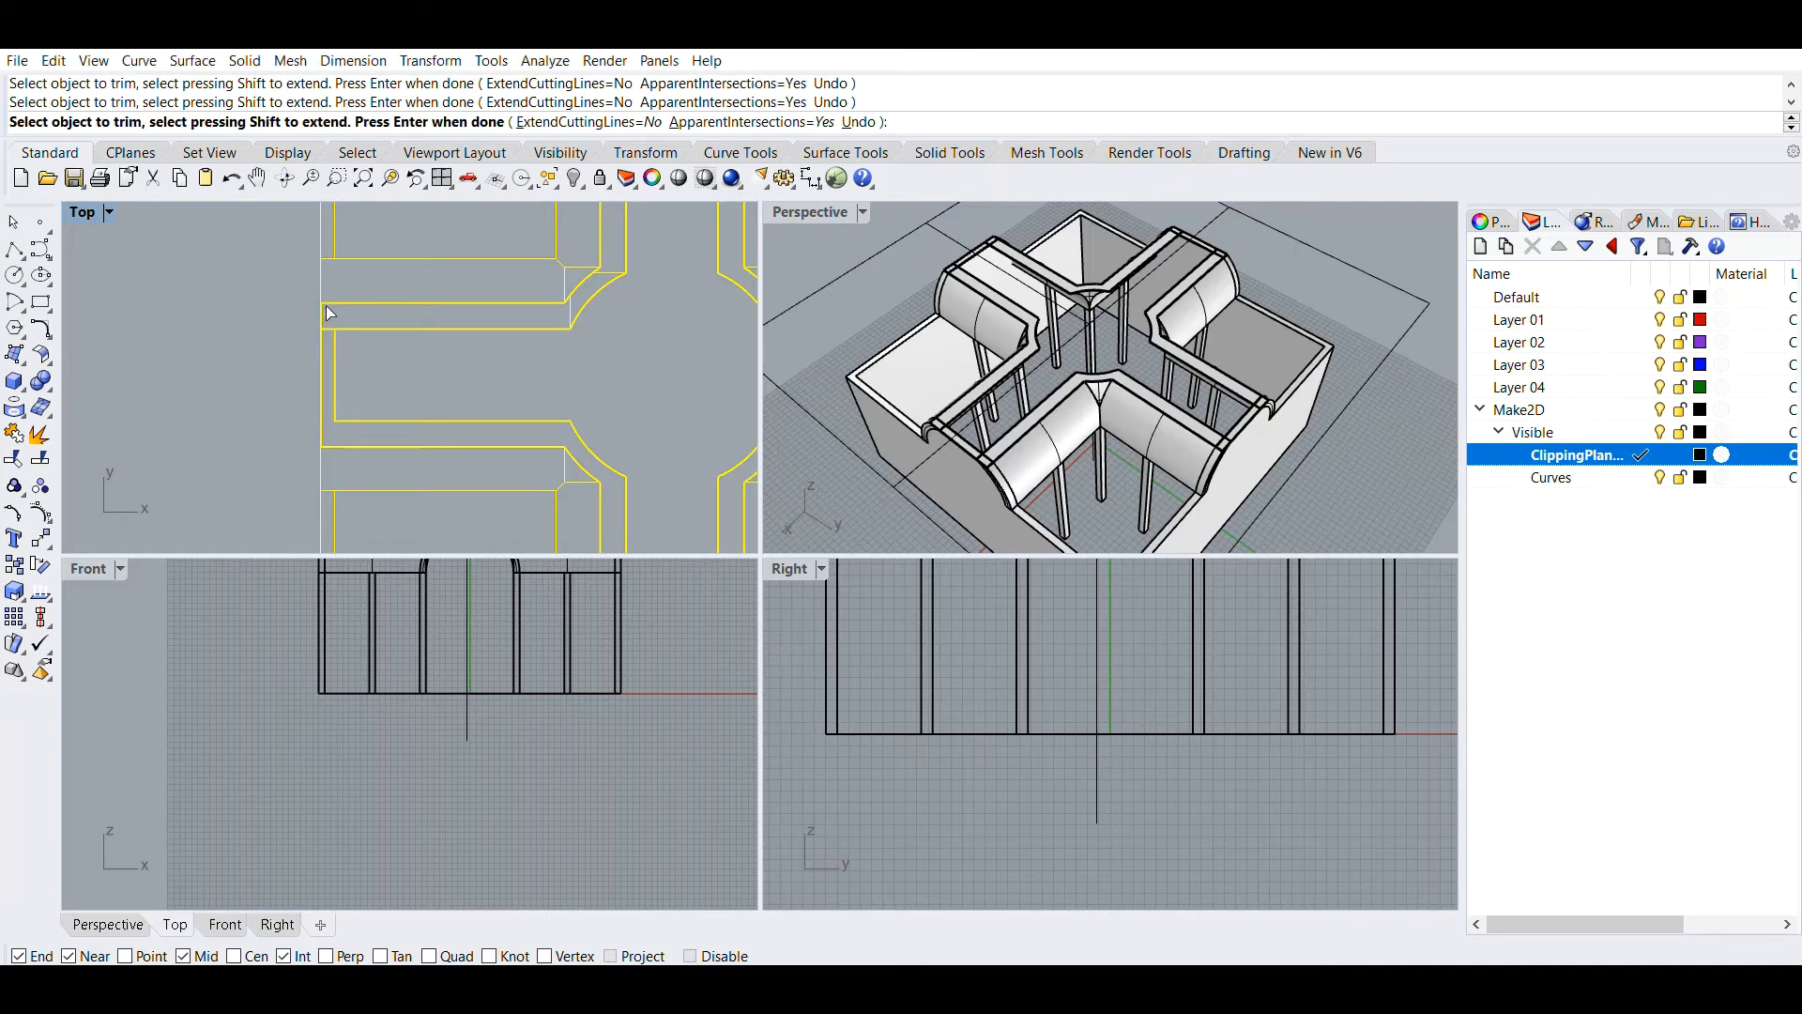
left_click(568, 292)
right_click_drag(602, 245, 525, 423)
right_click_drag(555, 351, 507, 310)
scroll(531, 403, "down", 7)
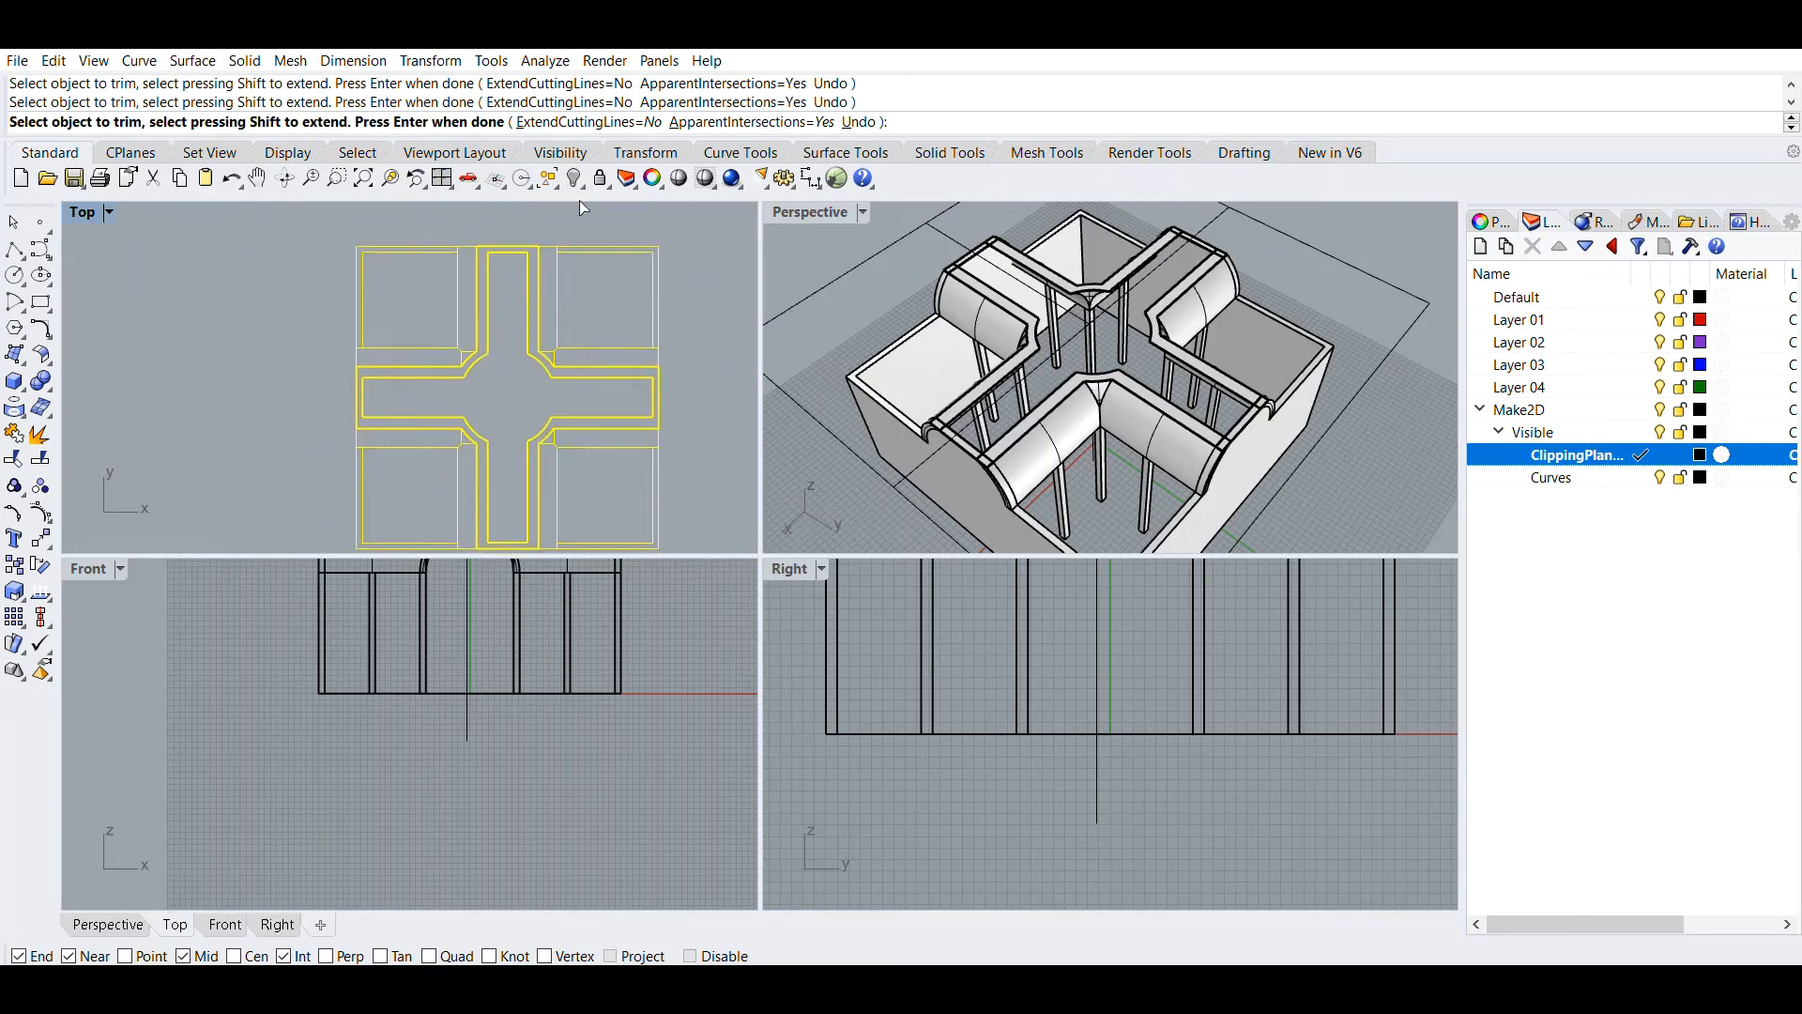
key("Return")
left_click(684, 274)
Examine the trimmed plan drawing up close at the crossing and arms, and as a whole beside the model
scroll(667, 314, "down", 8)
scroll(617, 335, "up", 6)
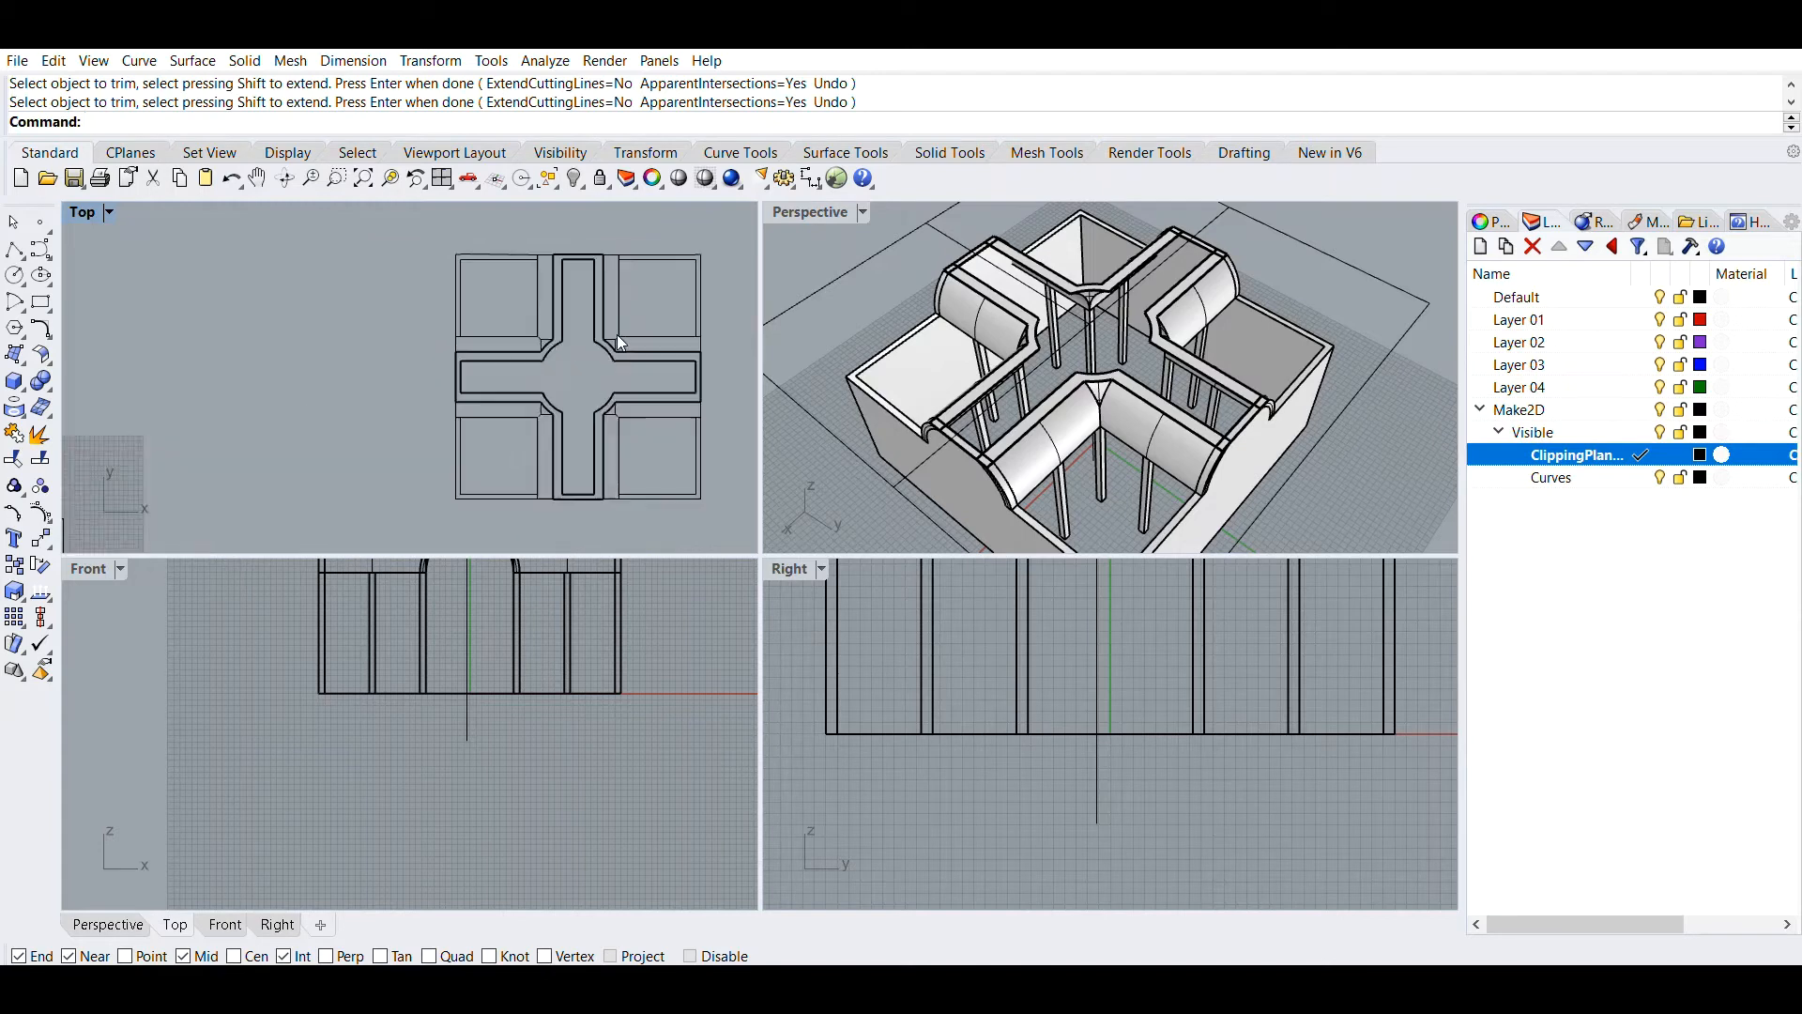
scroll(620, 333, "up", 4)
scroll(432, 366, "up", 6)
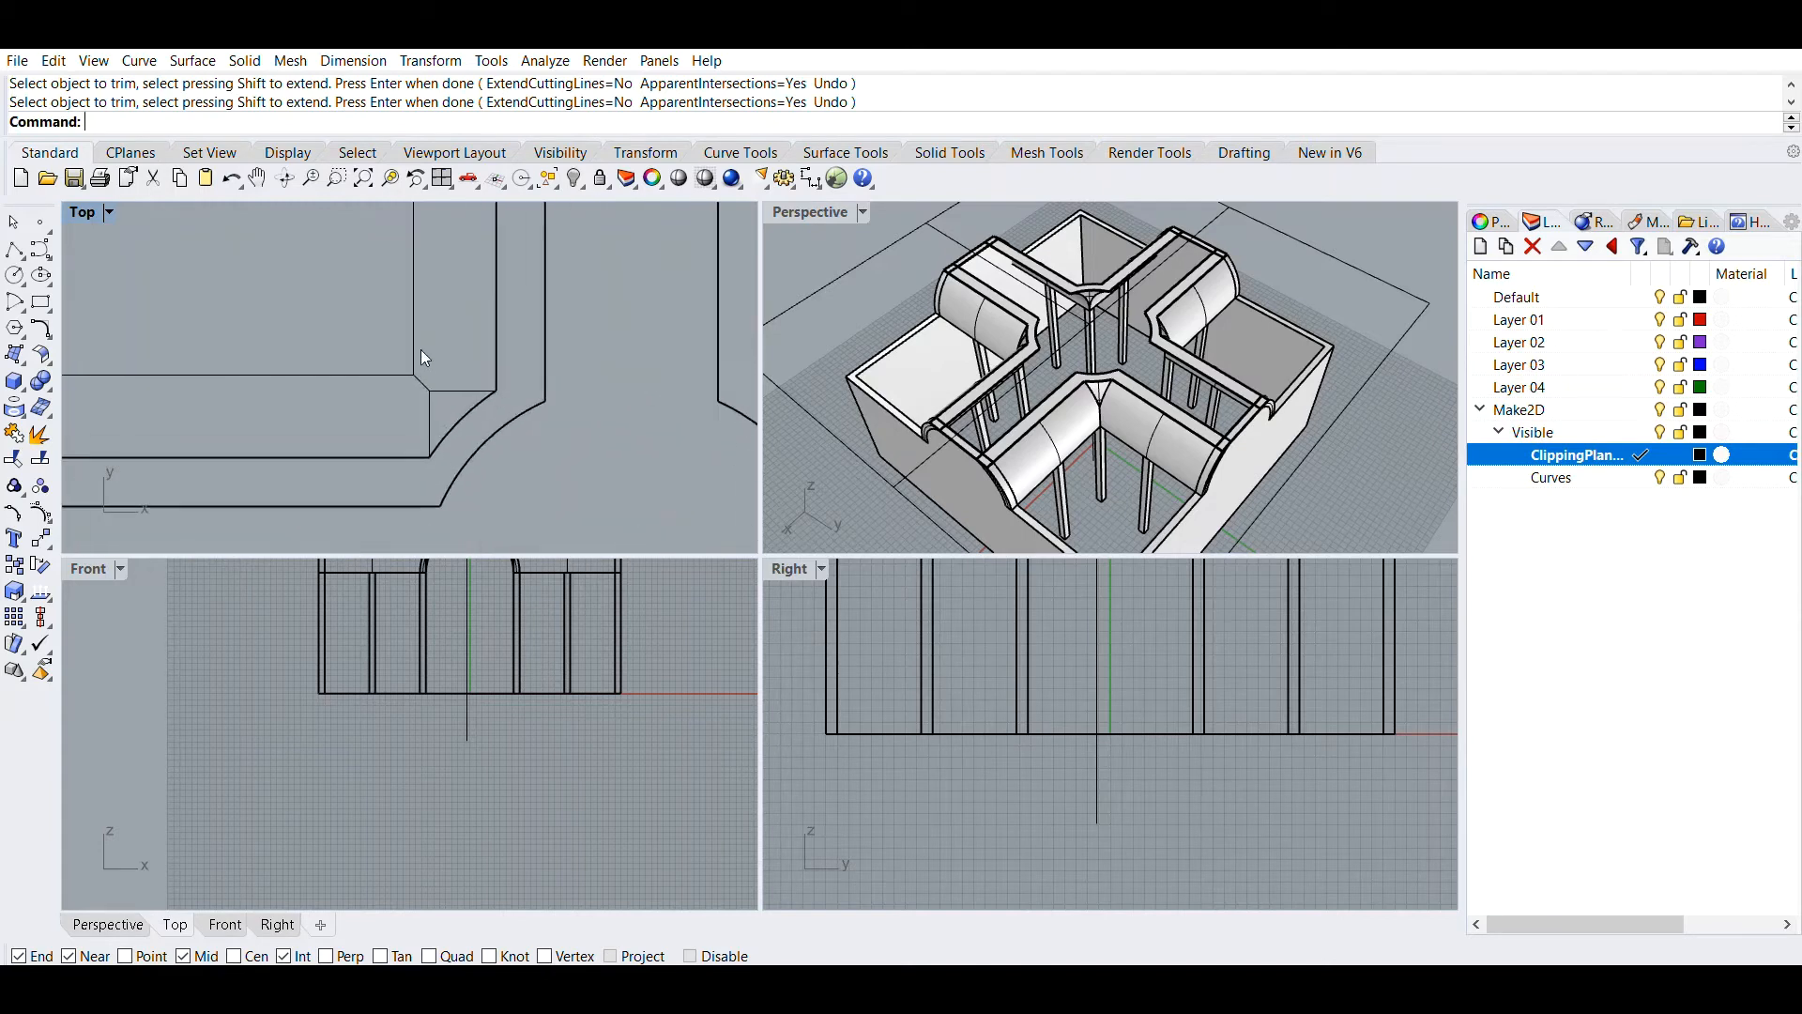
scroll(427, 366, "down", 6)
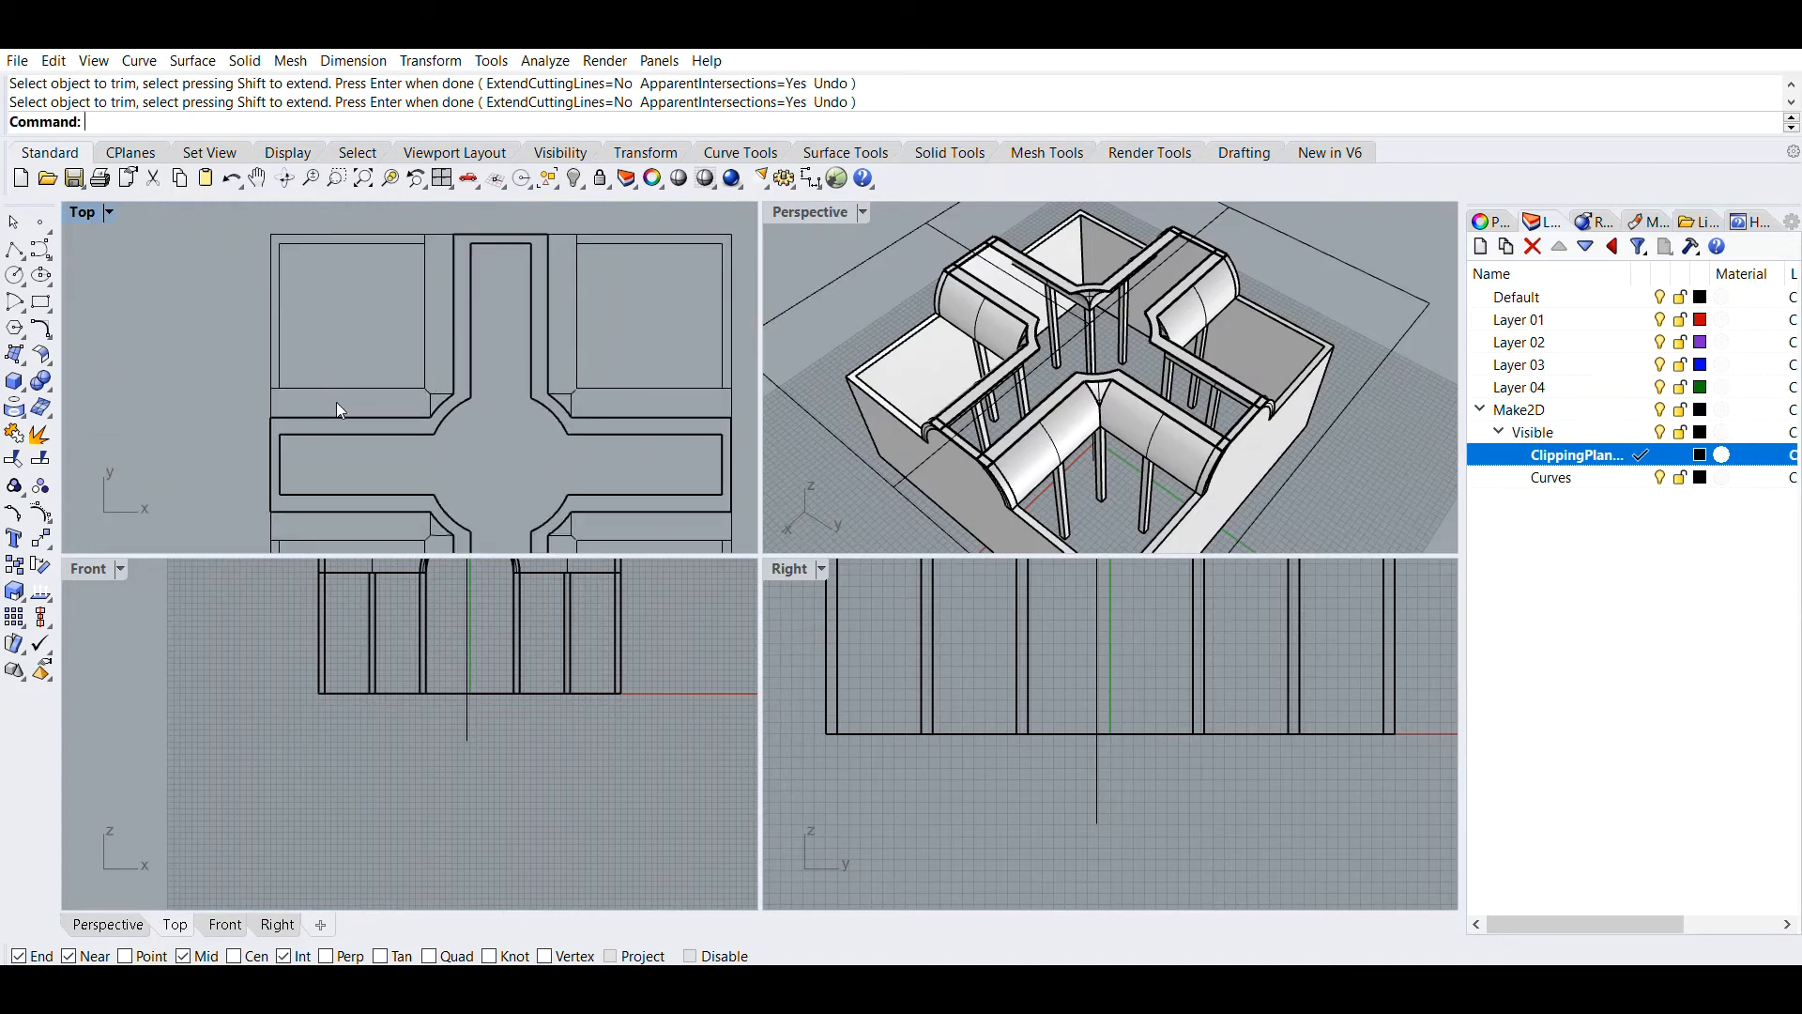
scroll(403, 363, "down", 4)
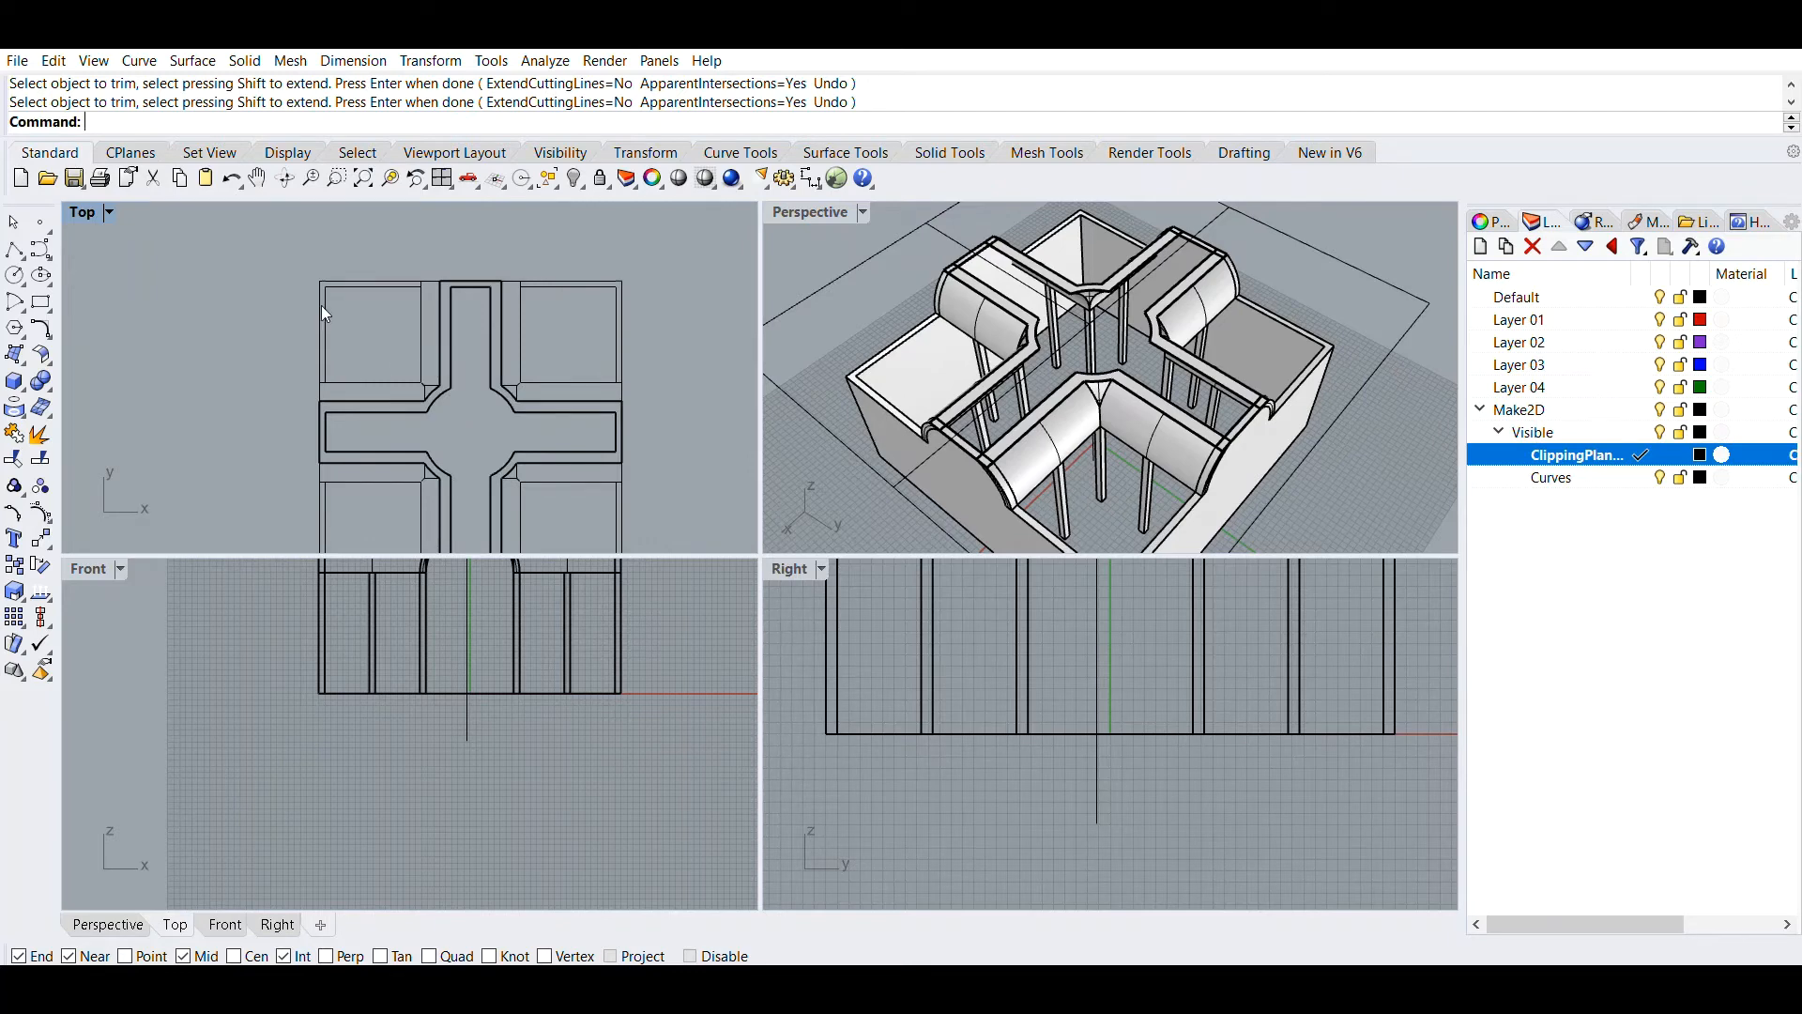
scroll(321, 320, "down", 4)
scroll(577, 368, "down", 8)
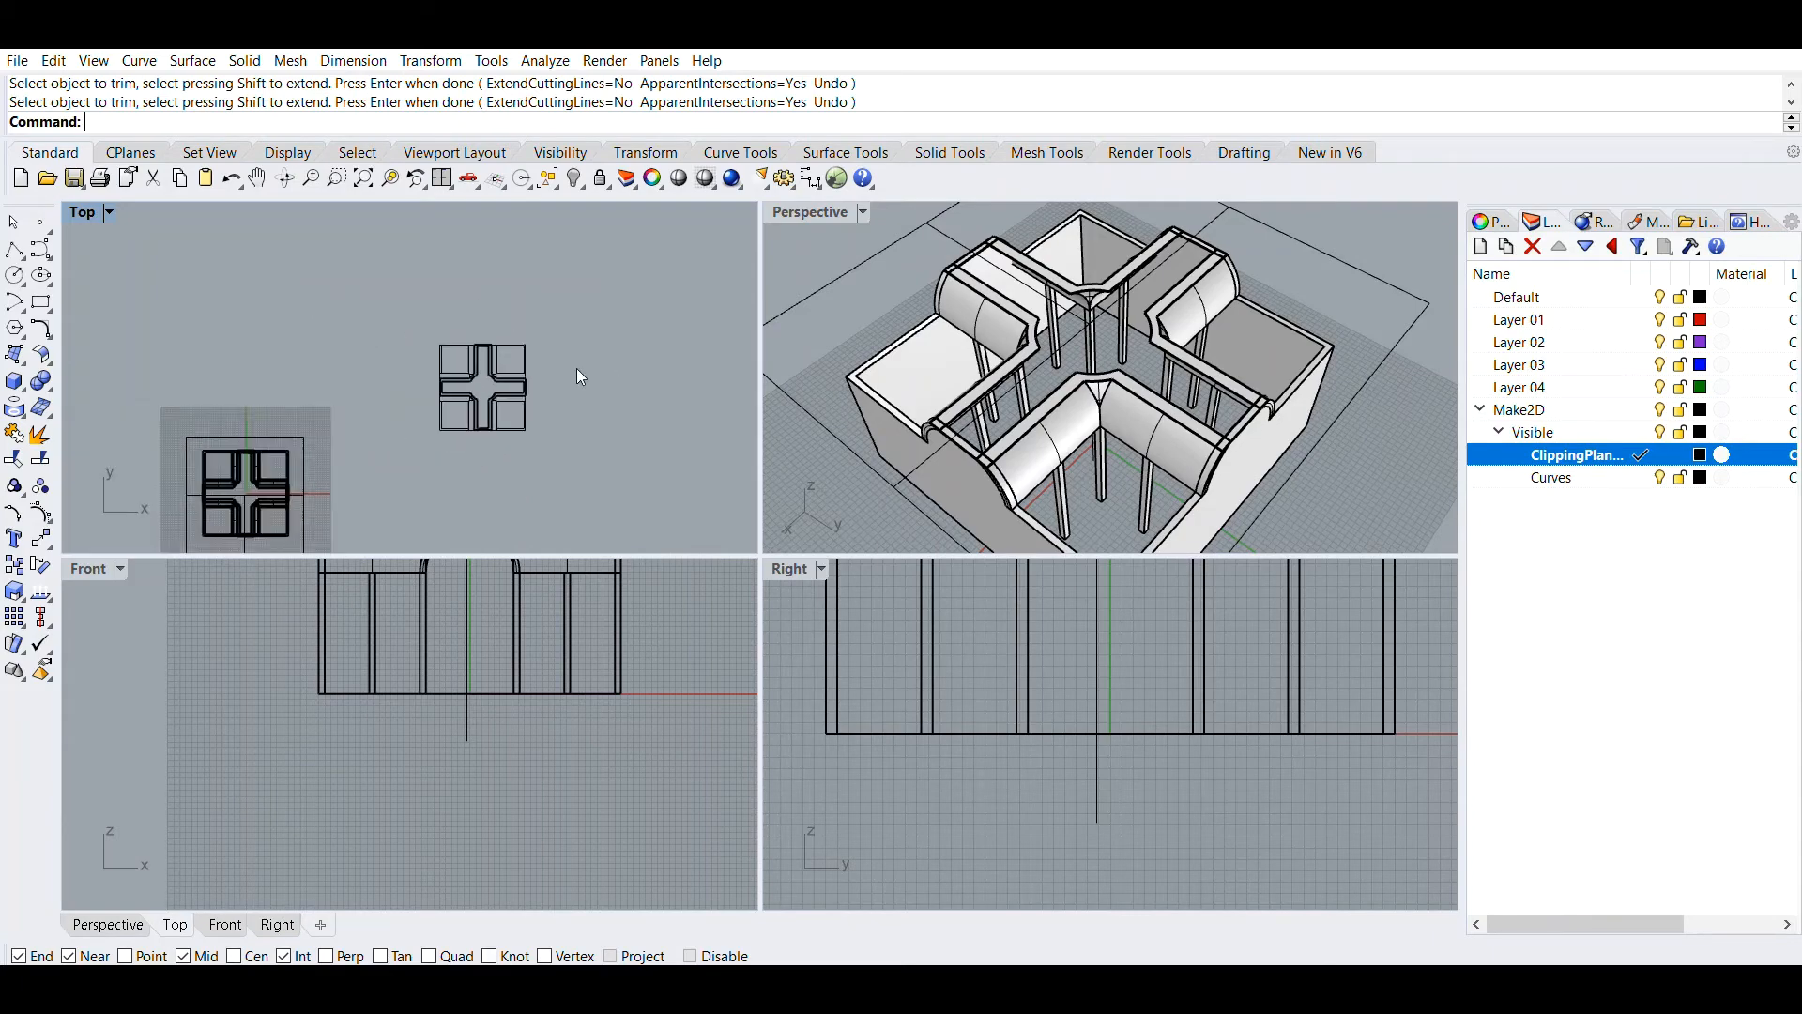
Hide the horizontal clipping plane around the building, and undo the hiding
scroll(523, 382, "up", 2)
right_click_drag(406, 420, 526, 303)
scroll(413, 324, "up", 2)
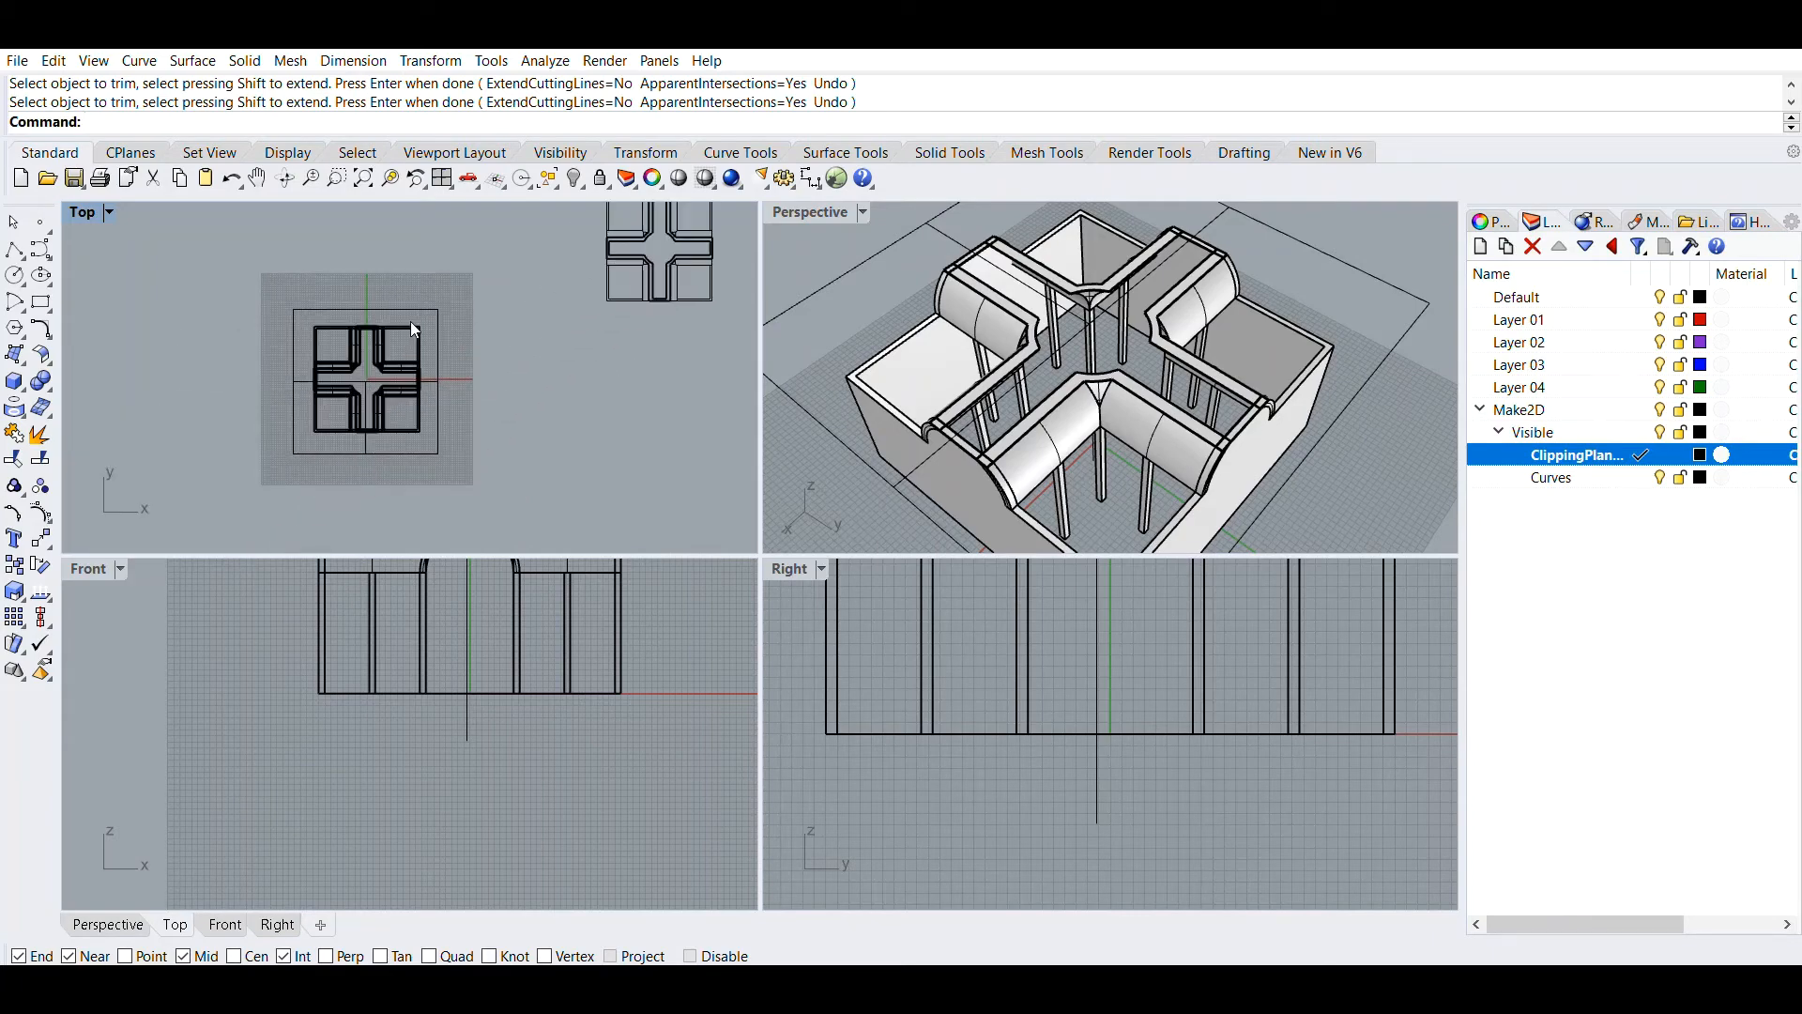
left_click(437, 308)
scroll(985, 427, "down", 4)
scroll(983, 428, "up", 4)
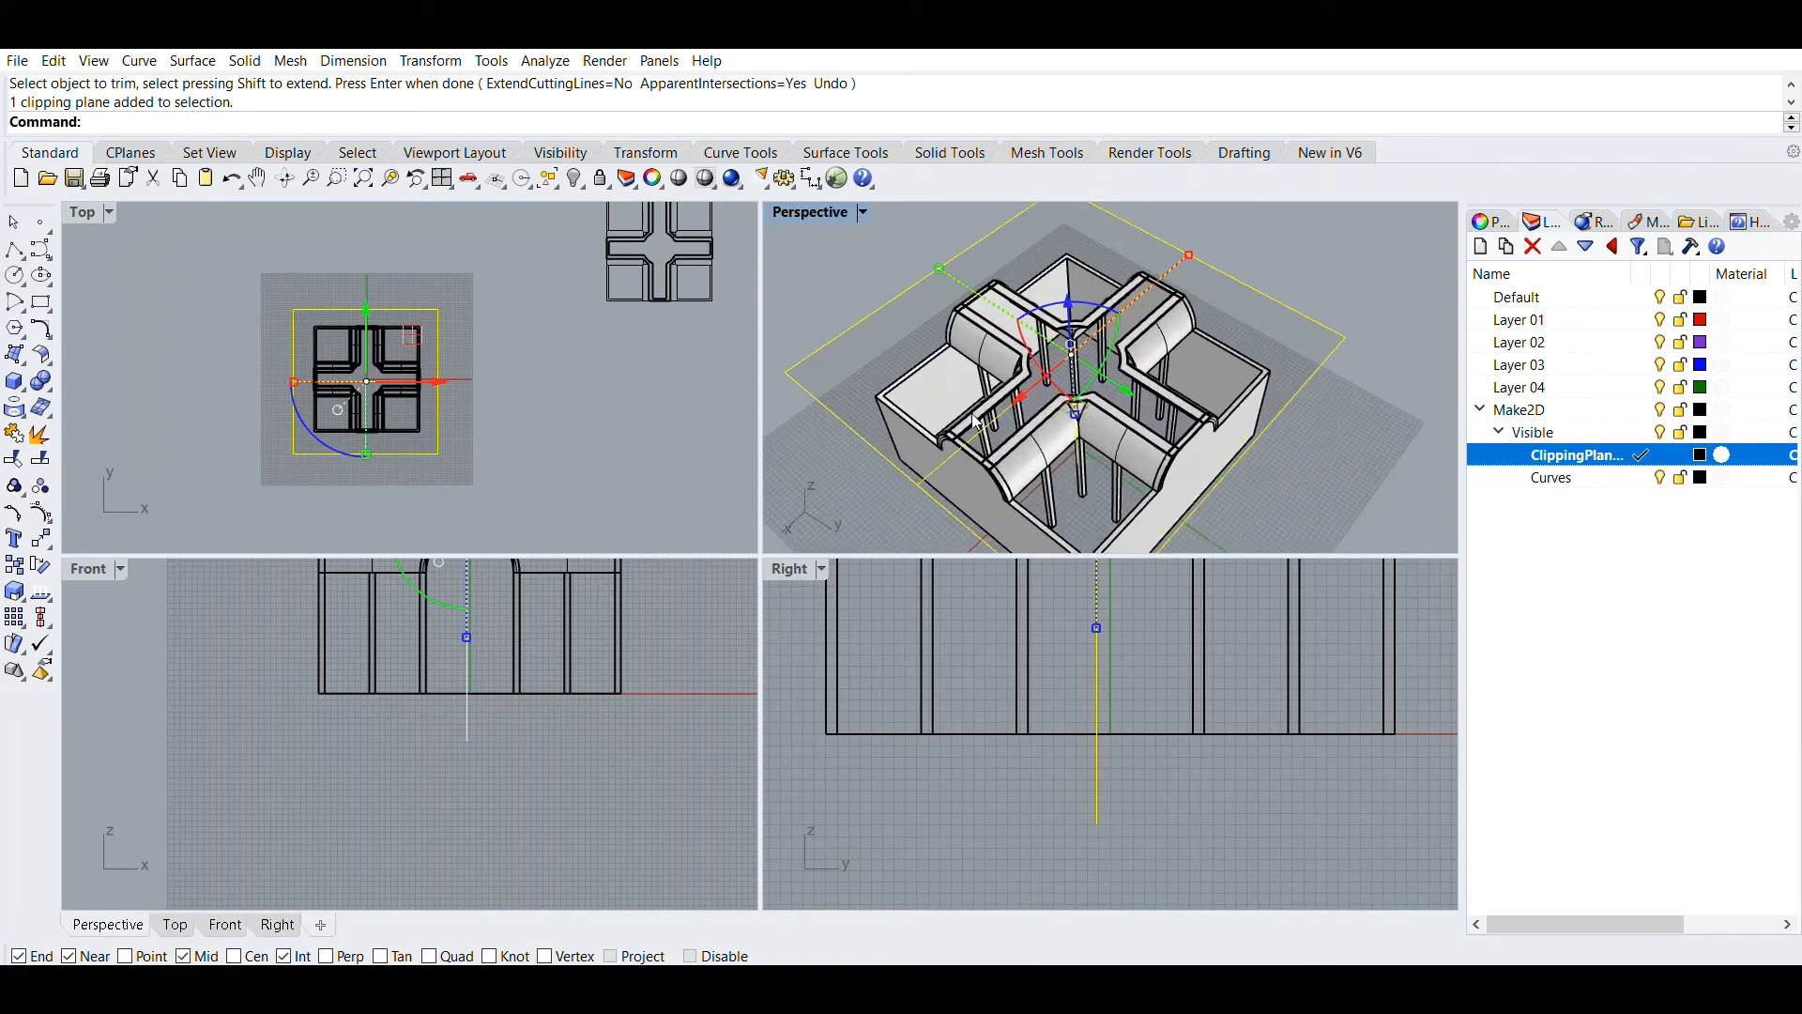
key("Escape")
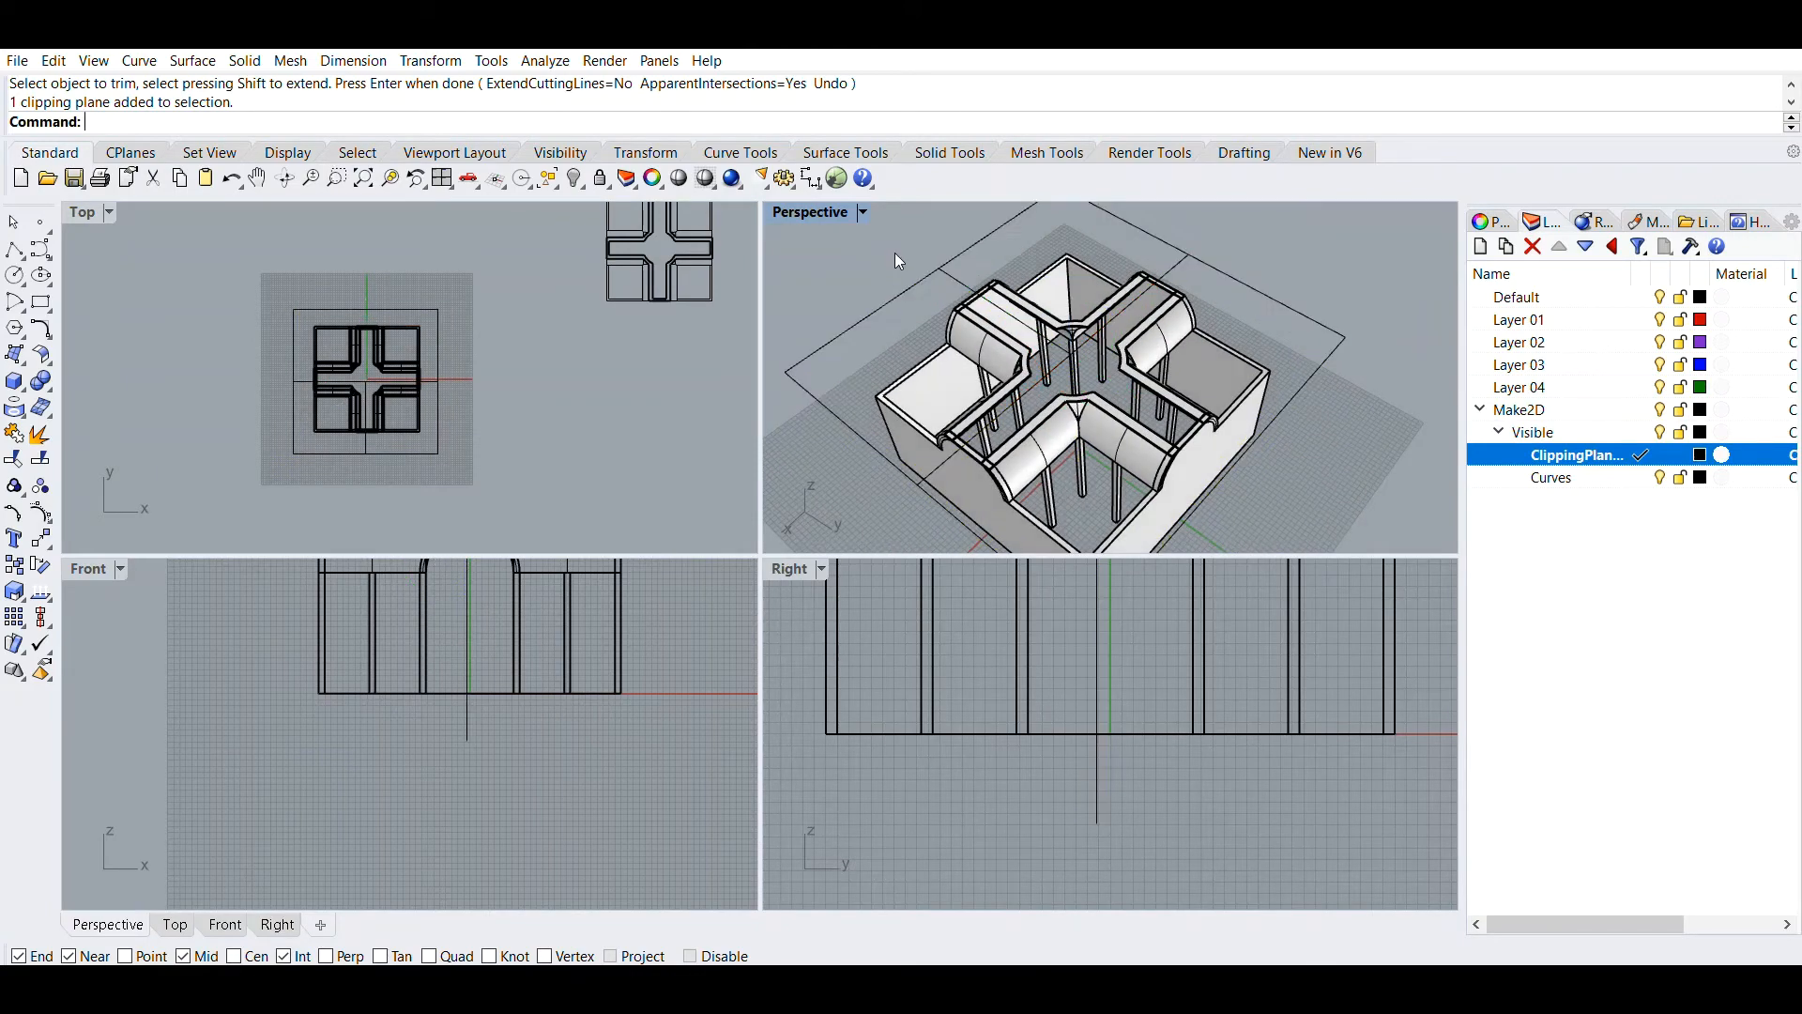
left_click(904, 273)
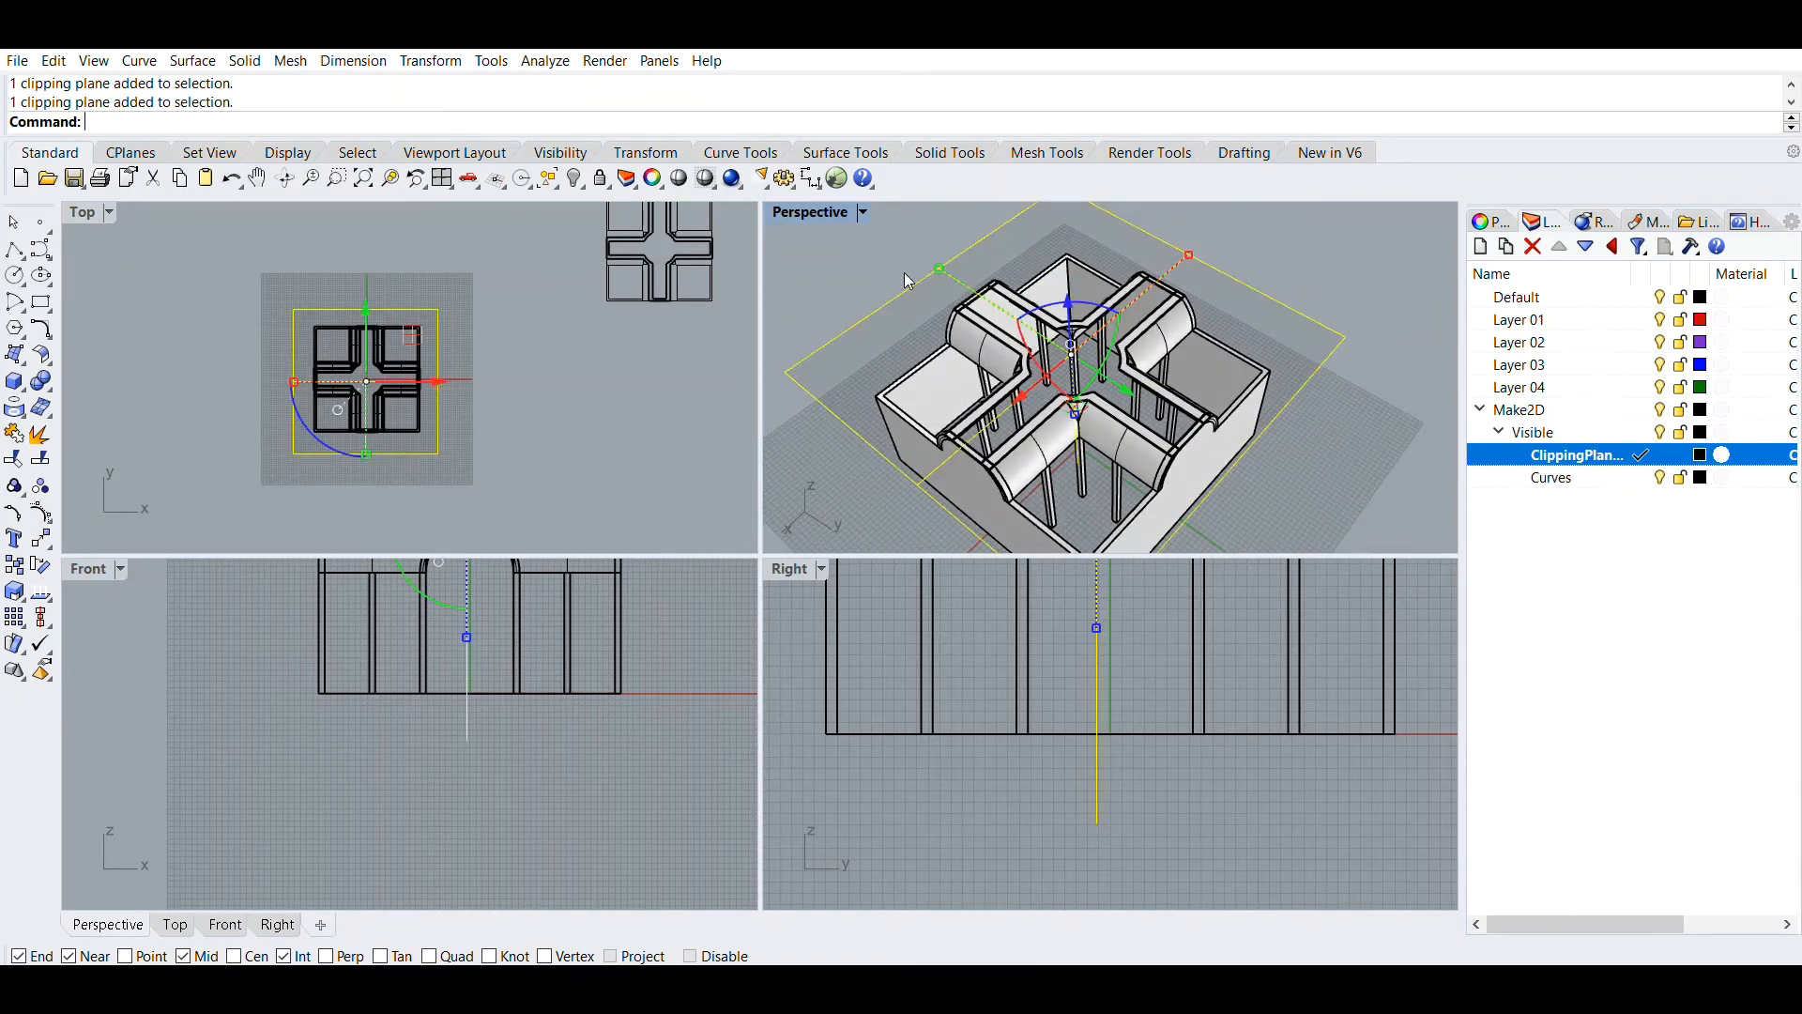
left_click(574, 178)
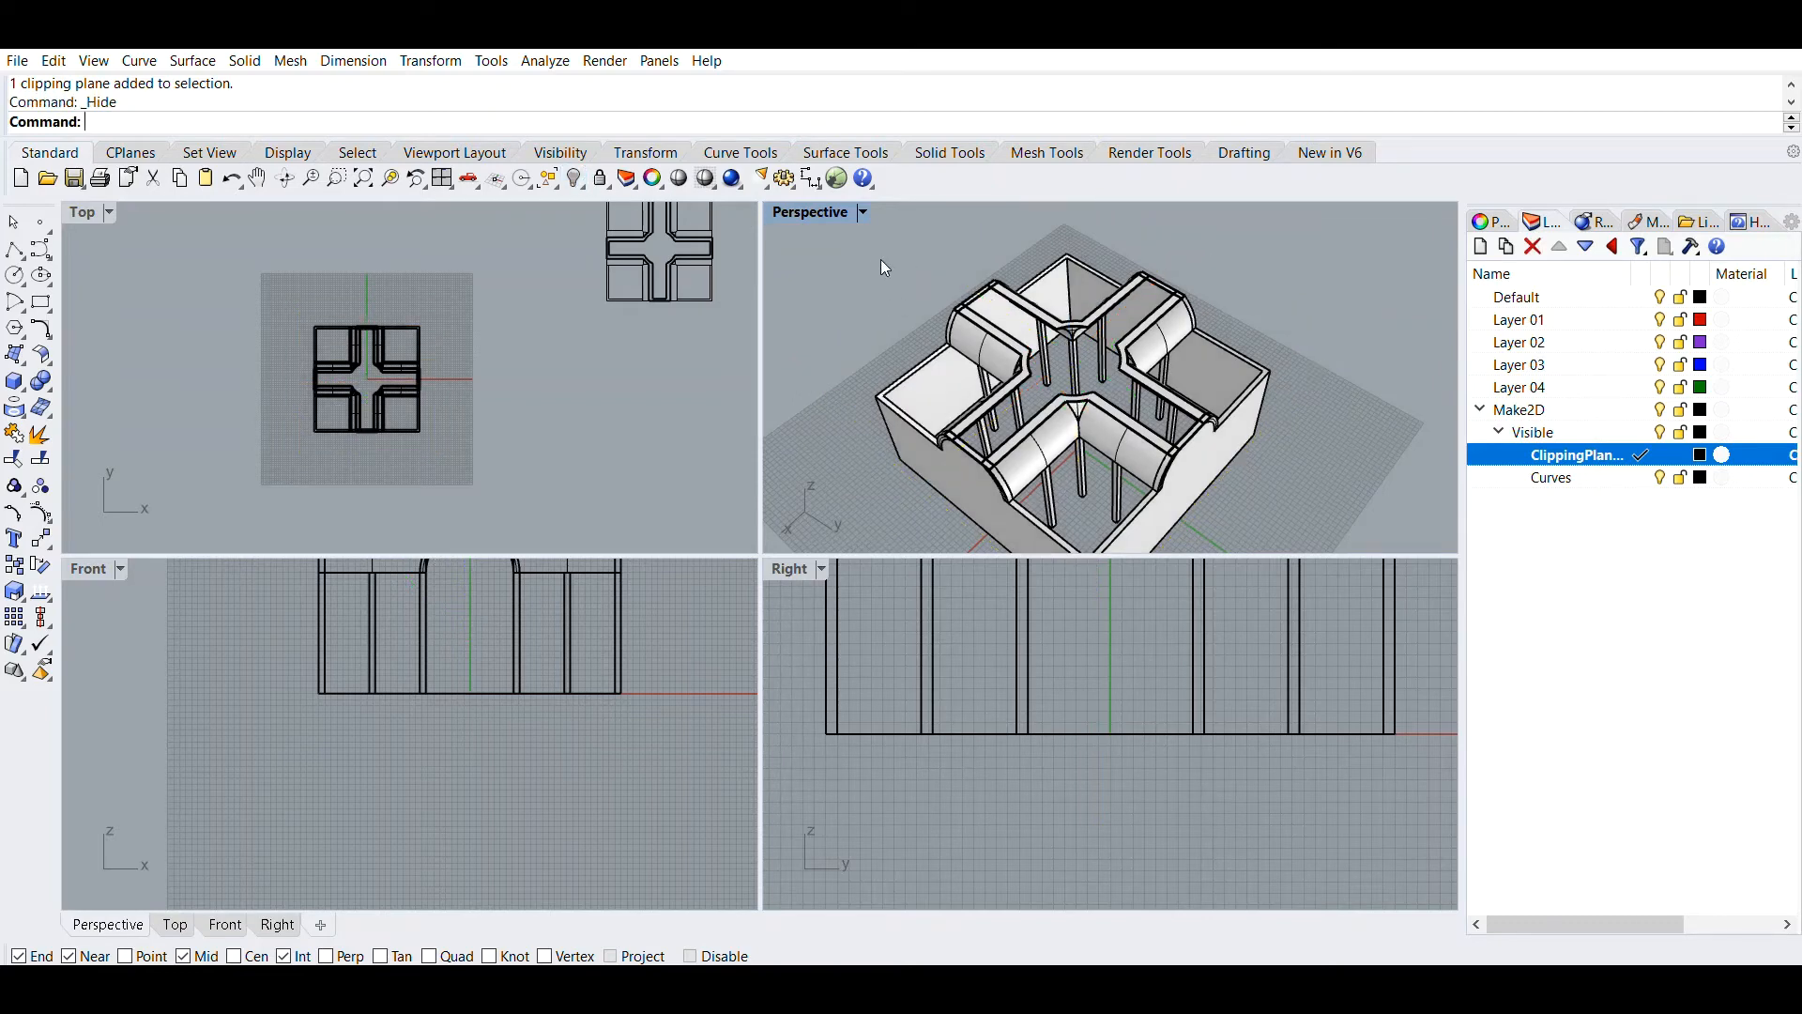
key("ctrl+z")
Disable the horizontal clipping plane's clipping in the Perspective and Top views
left_click(892, 287)
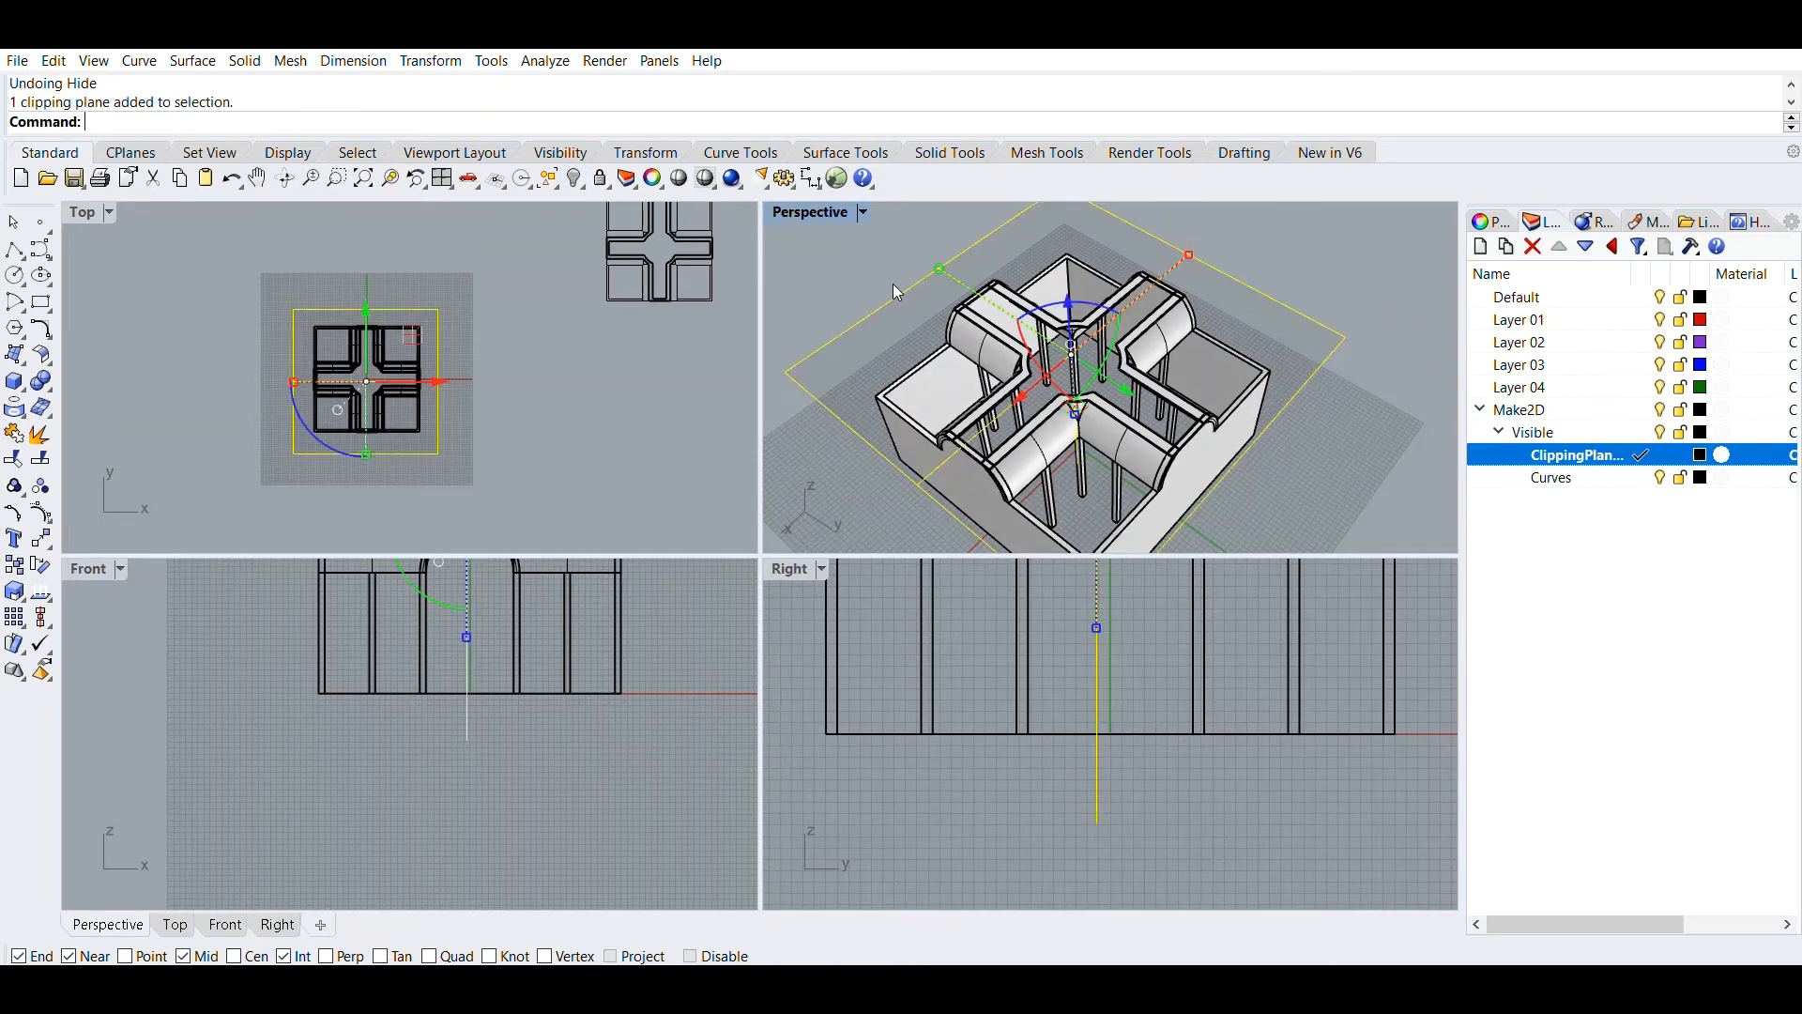
left_click(1490, 222)
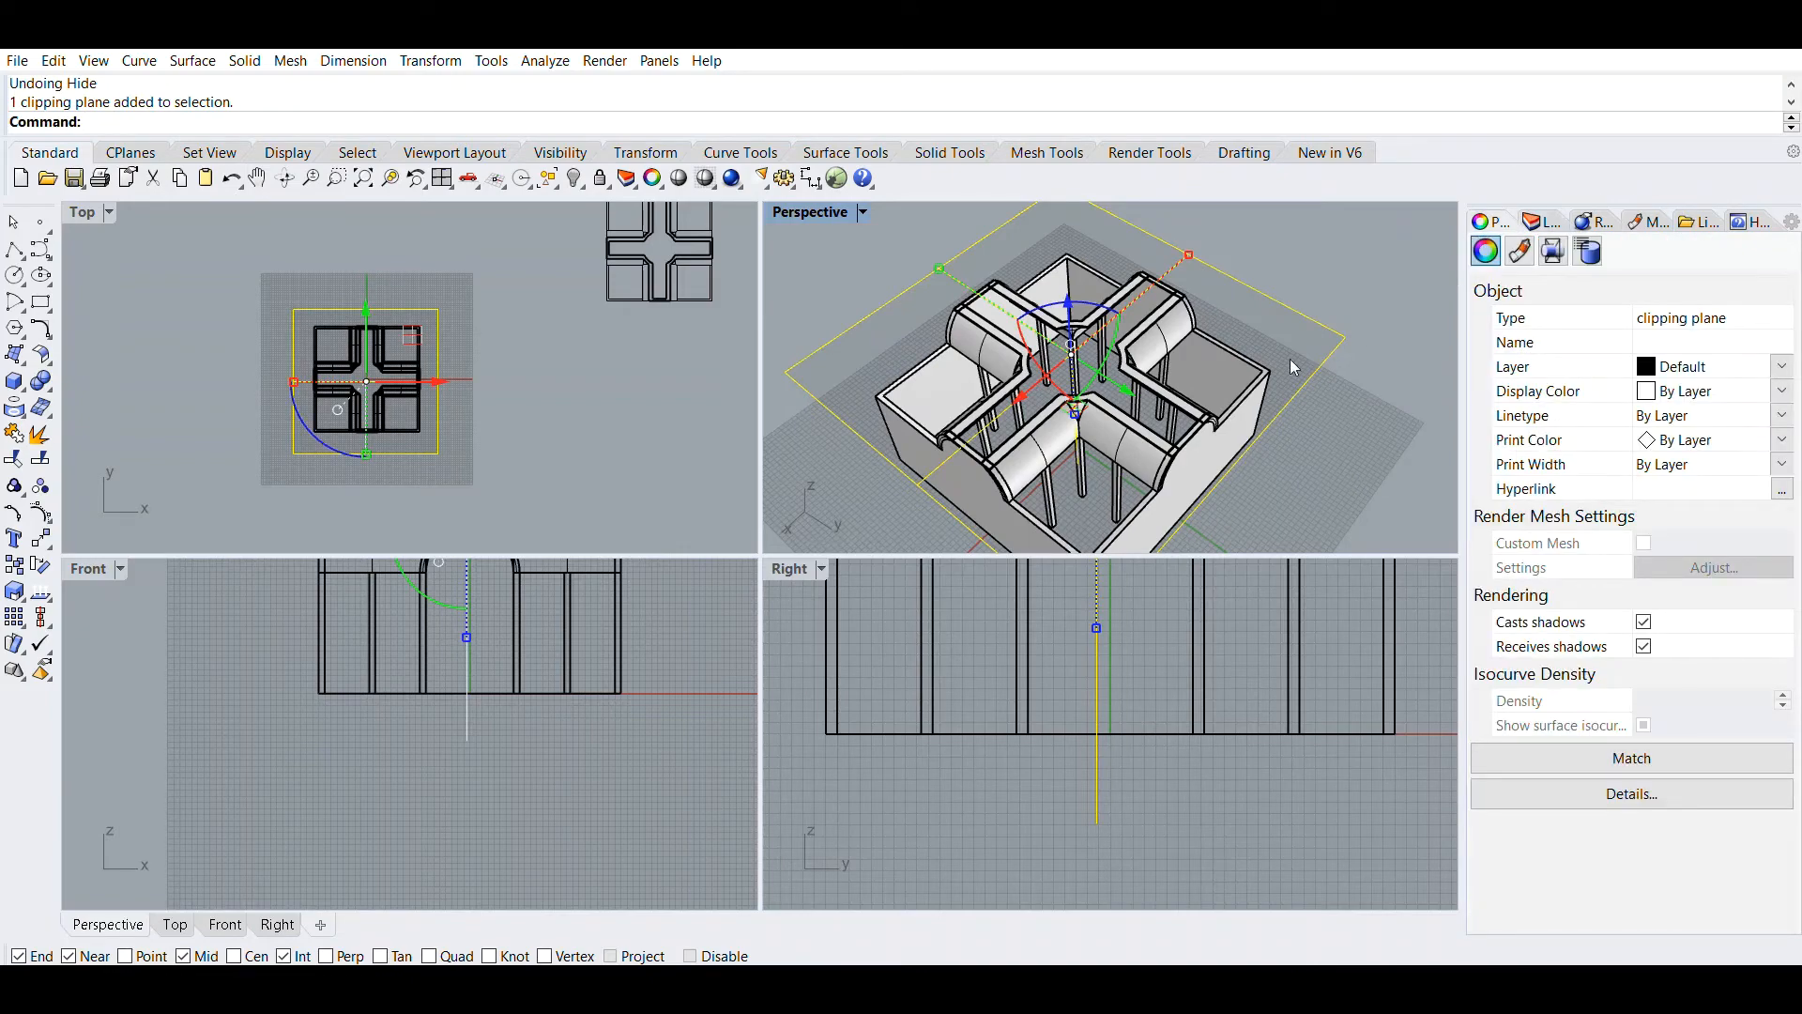
left_click(1337, 382)
left_click(1322, 341)
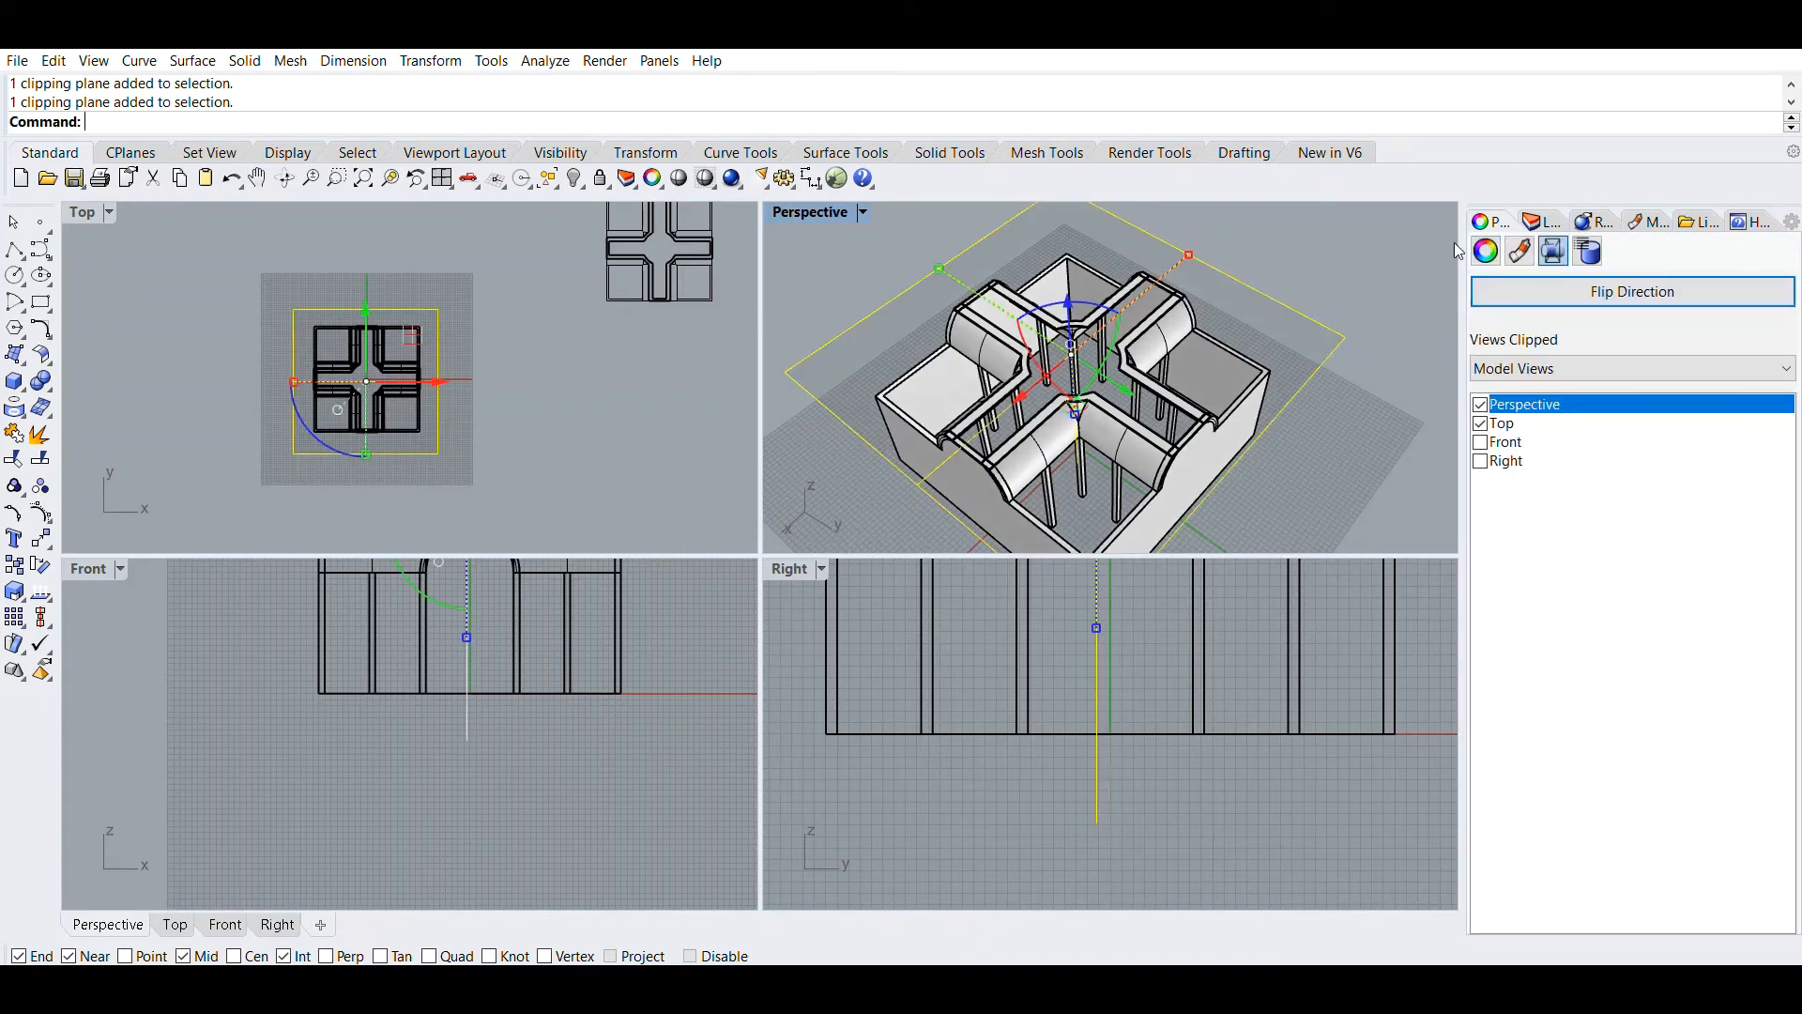
left_click(1481, 405)
left_click(1481, 423)
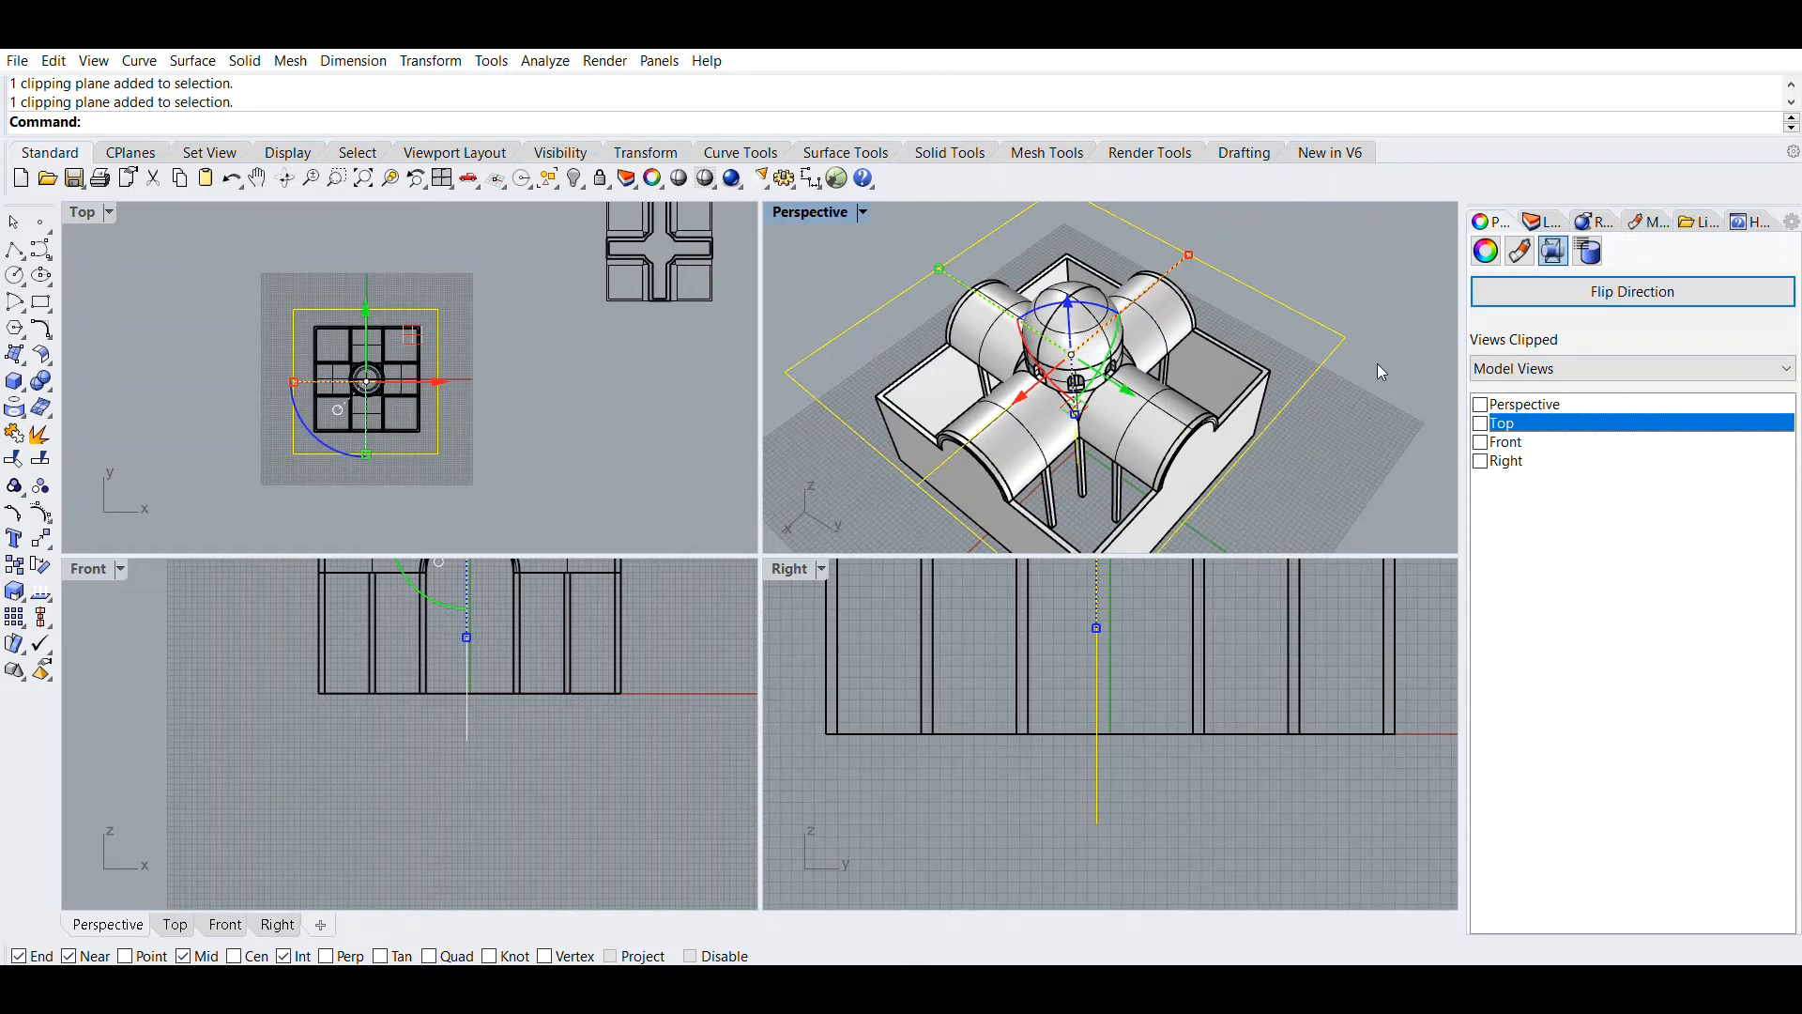
key("Escape")
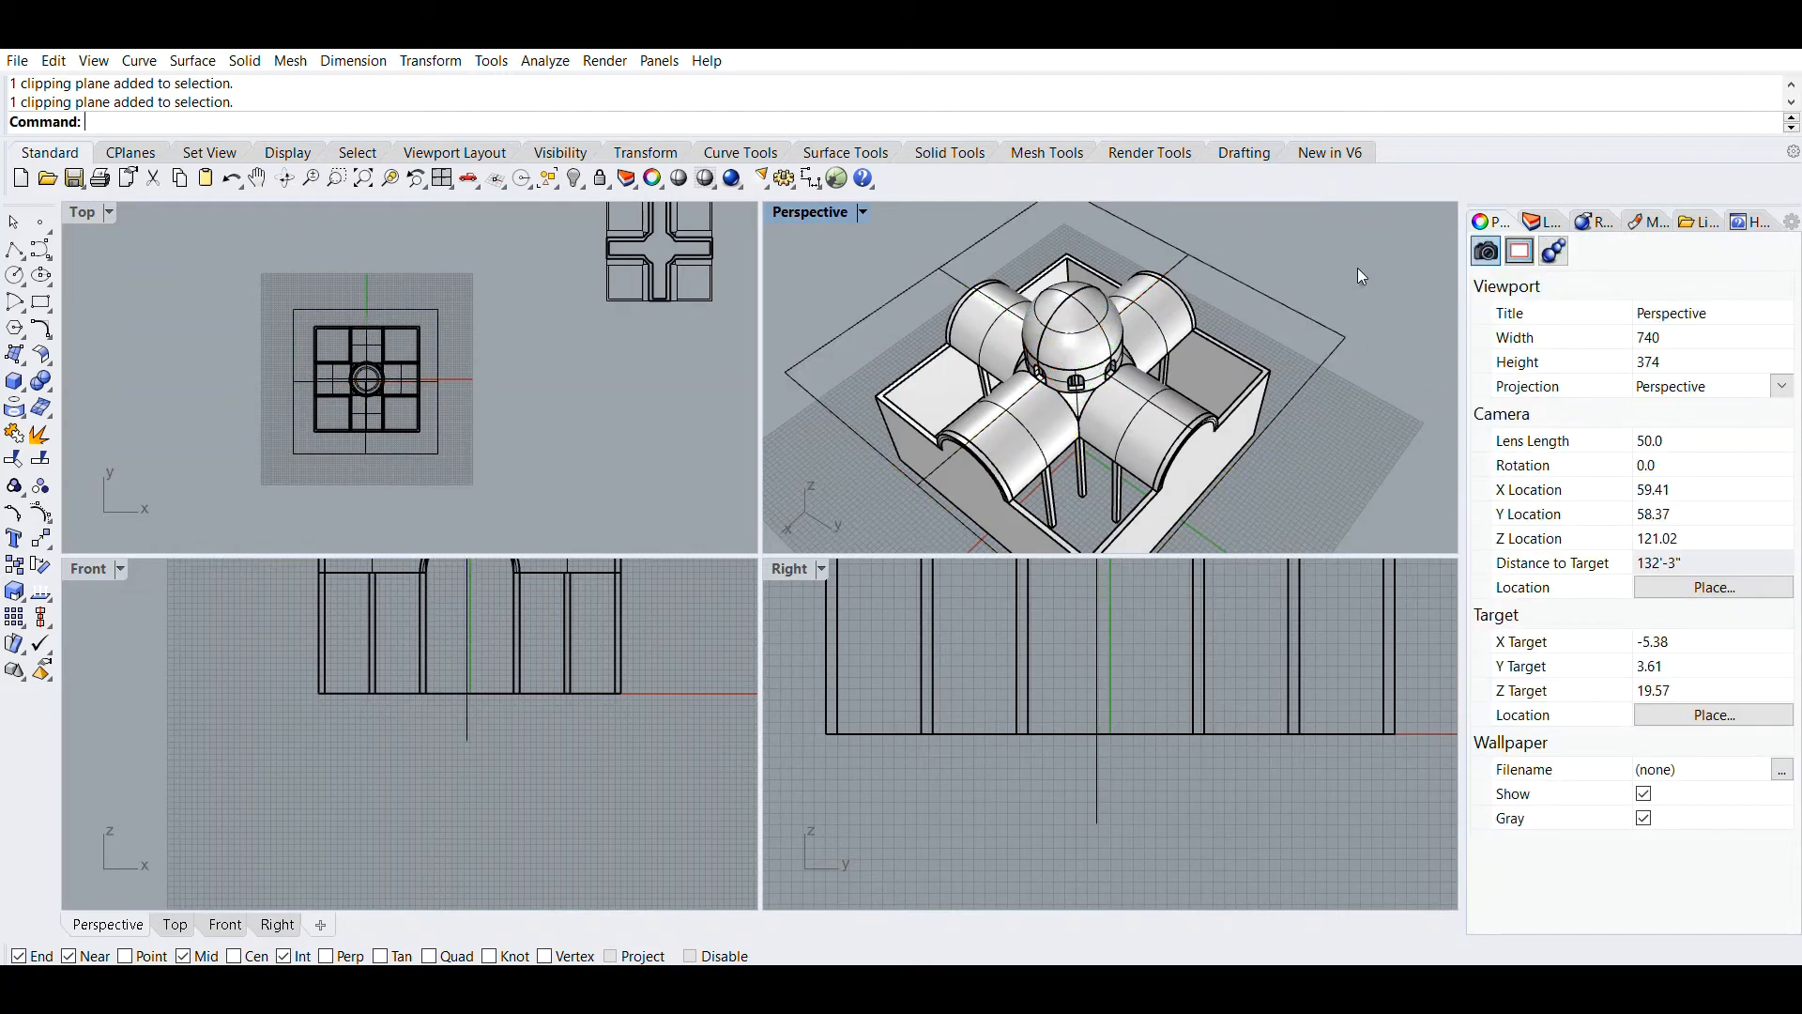
Delete the horizontal clipping plane from the domed building model
left_click(1326, 357)
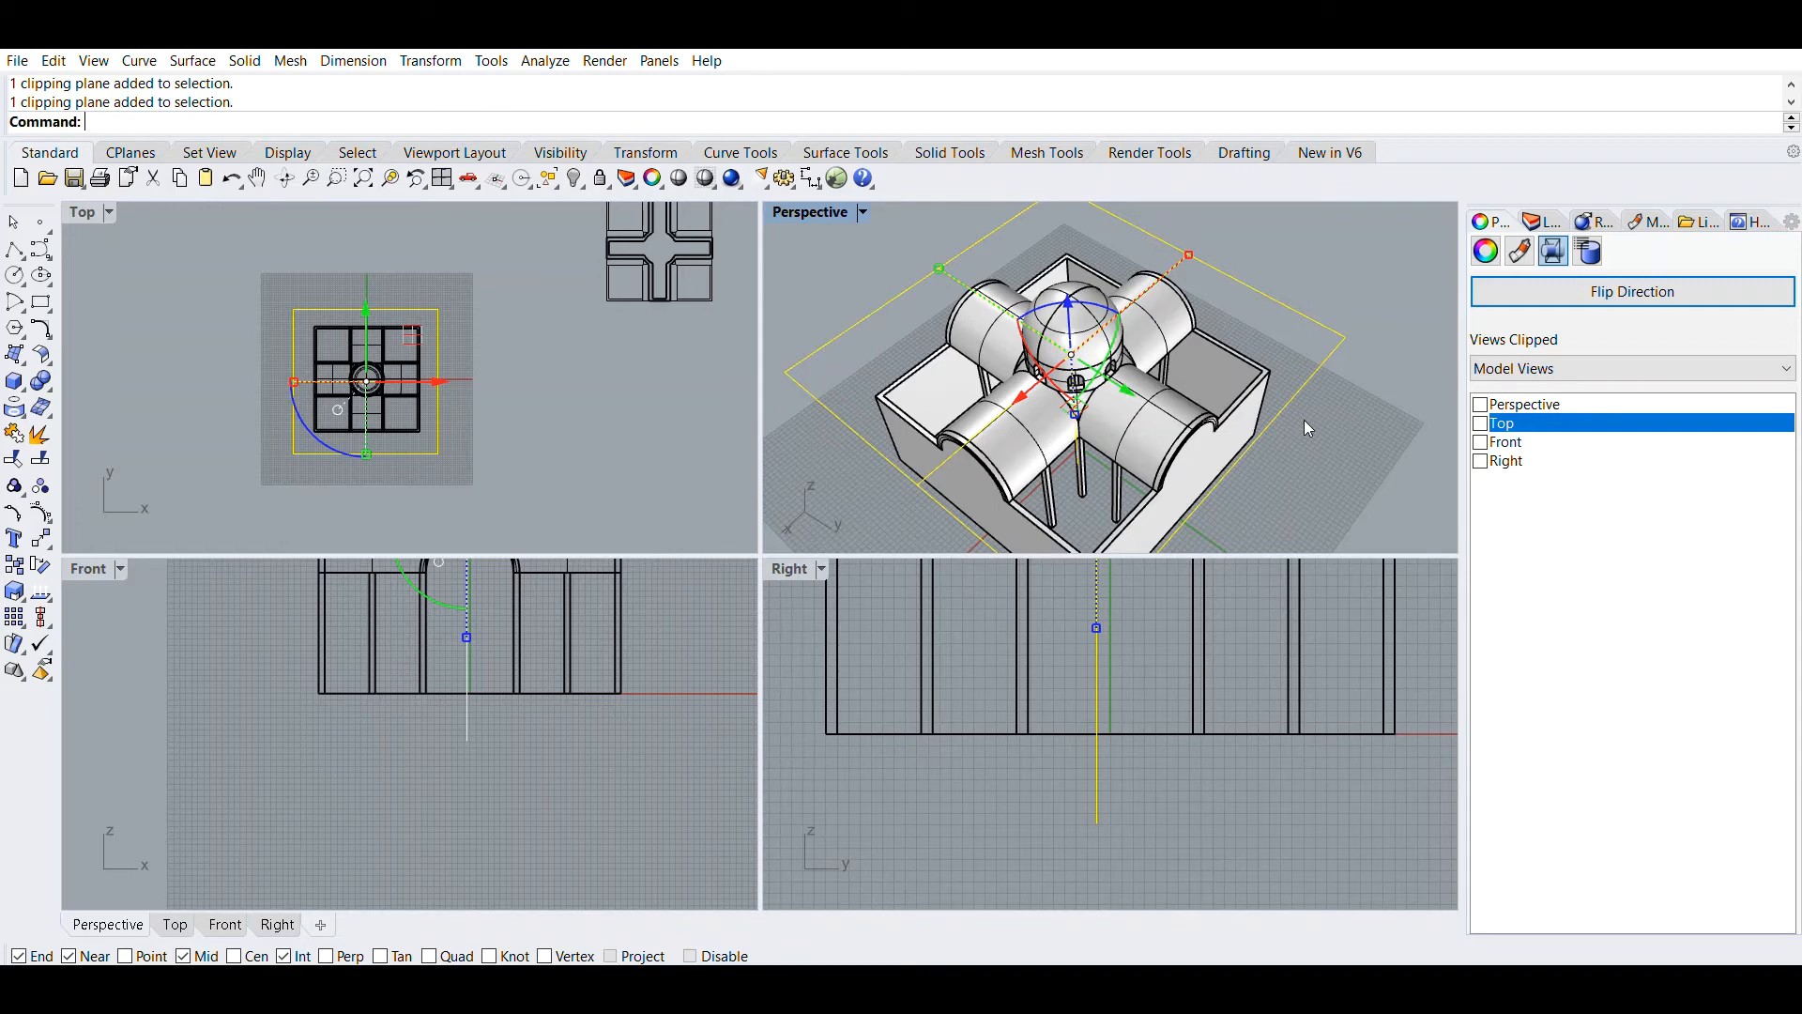
left_click(1376, 267)
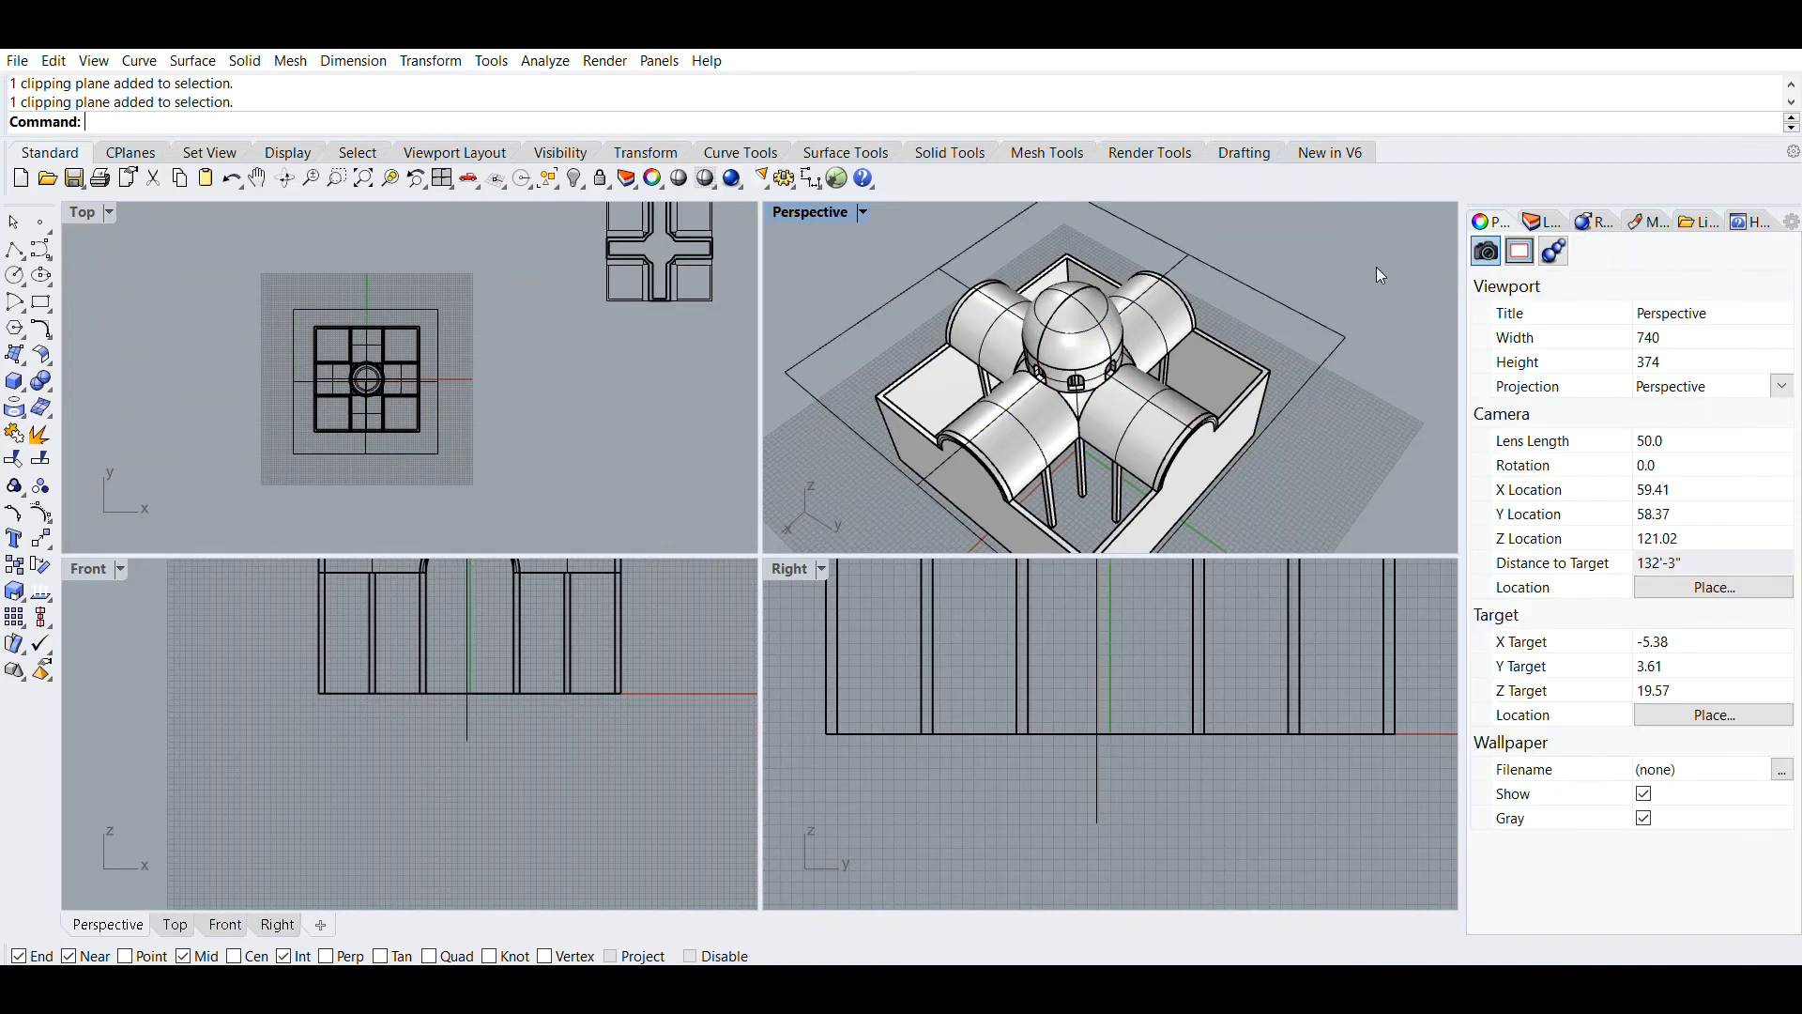
left_click(1318, 363)
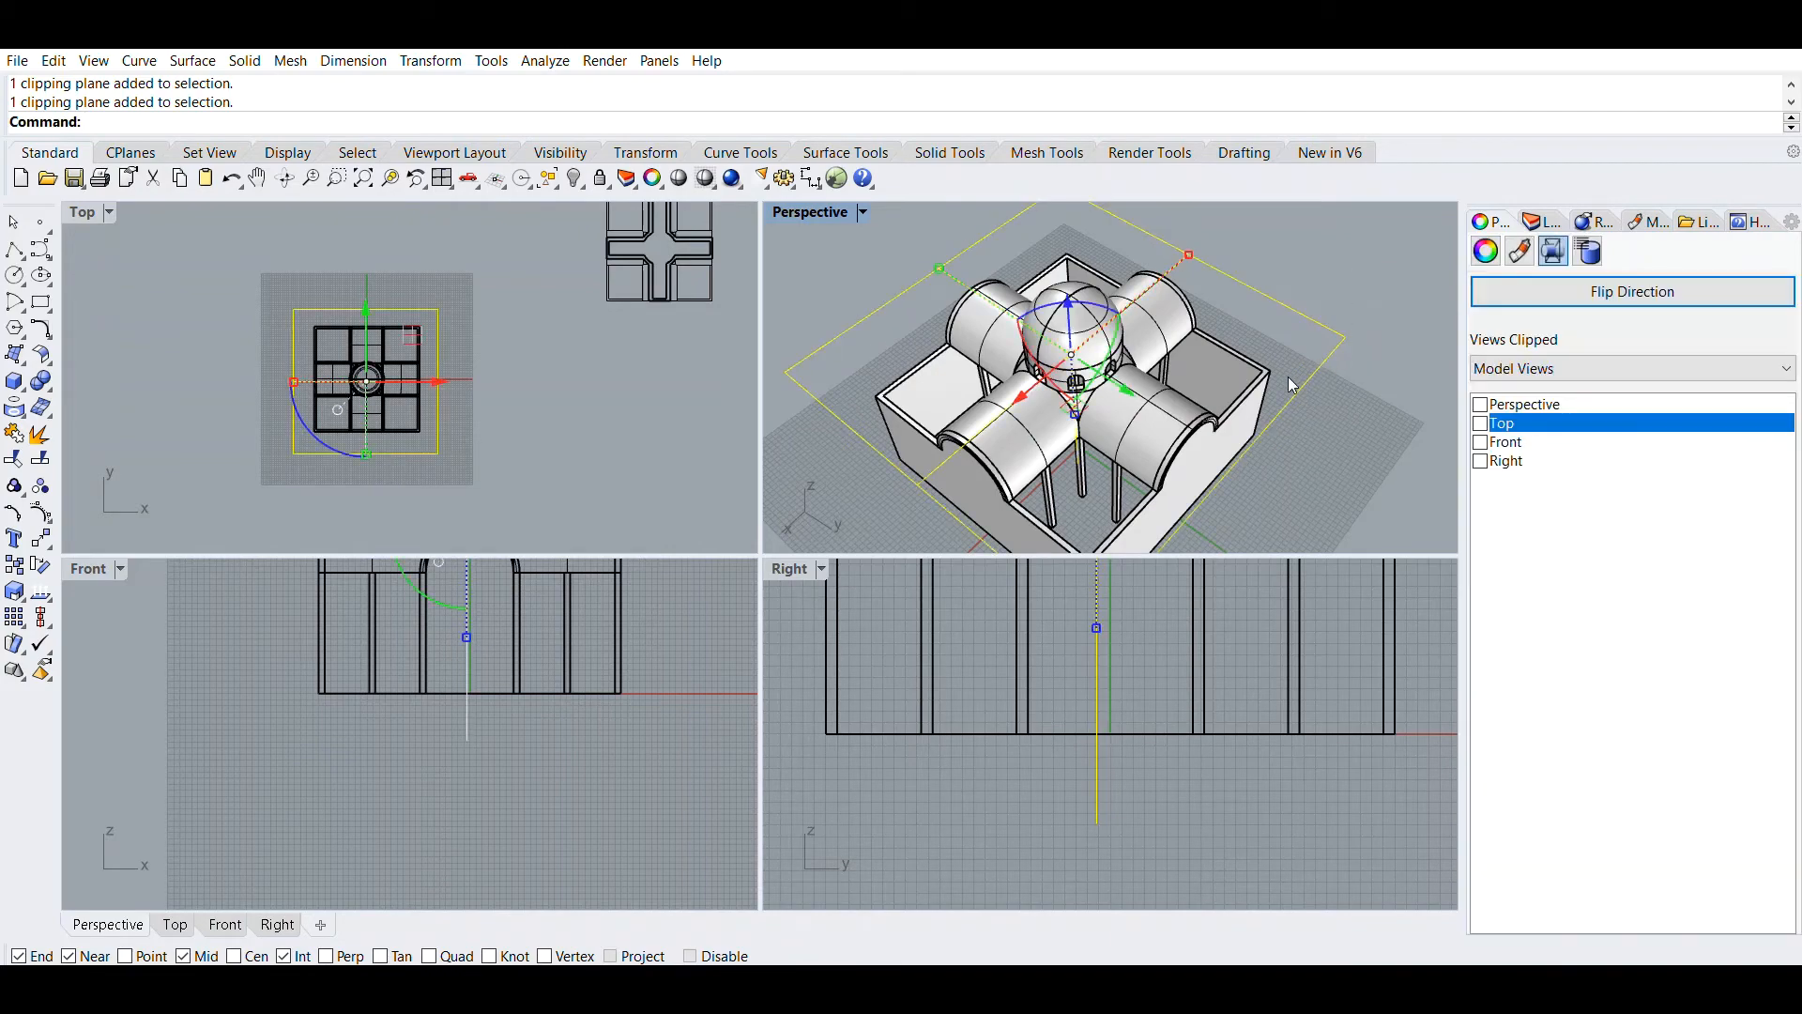
key("Delete")
scroll(1241, 353, "down", 3)
scroll(1126, 403, "down", 2)
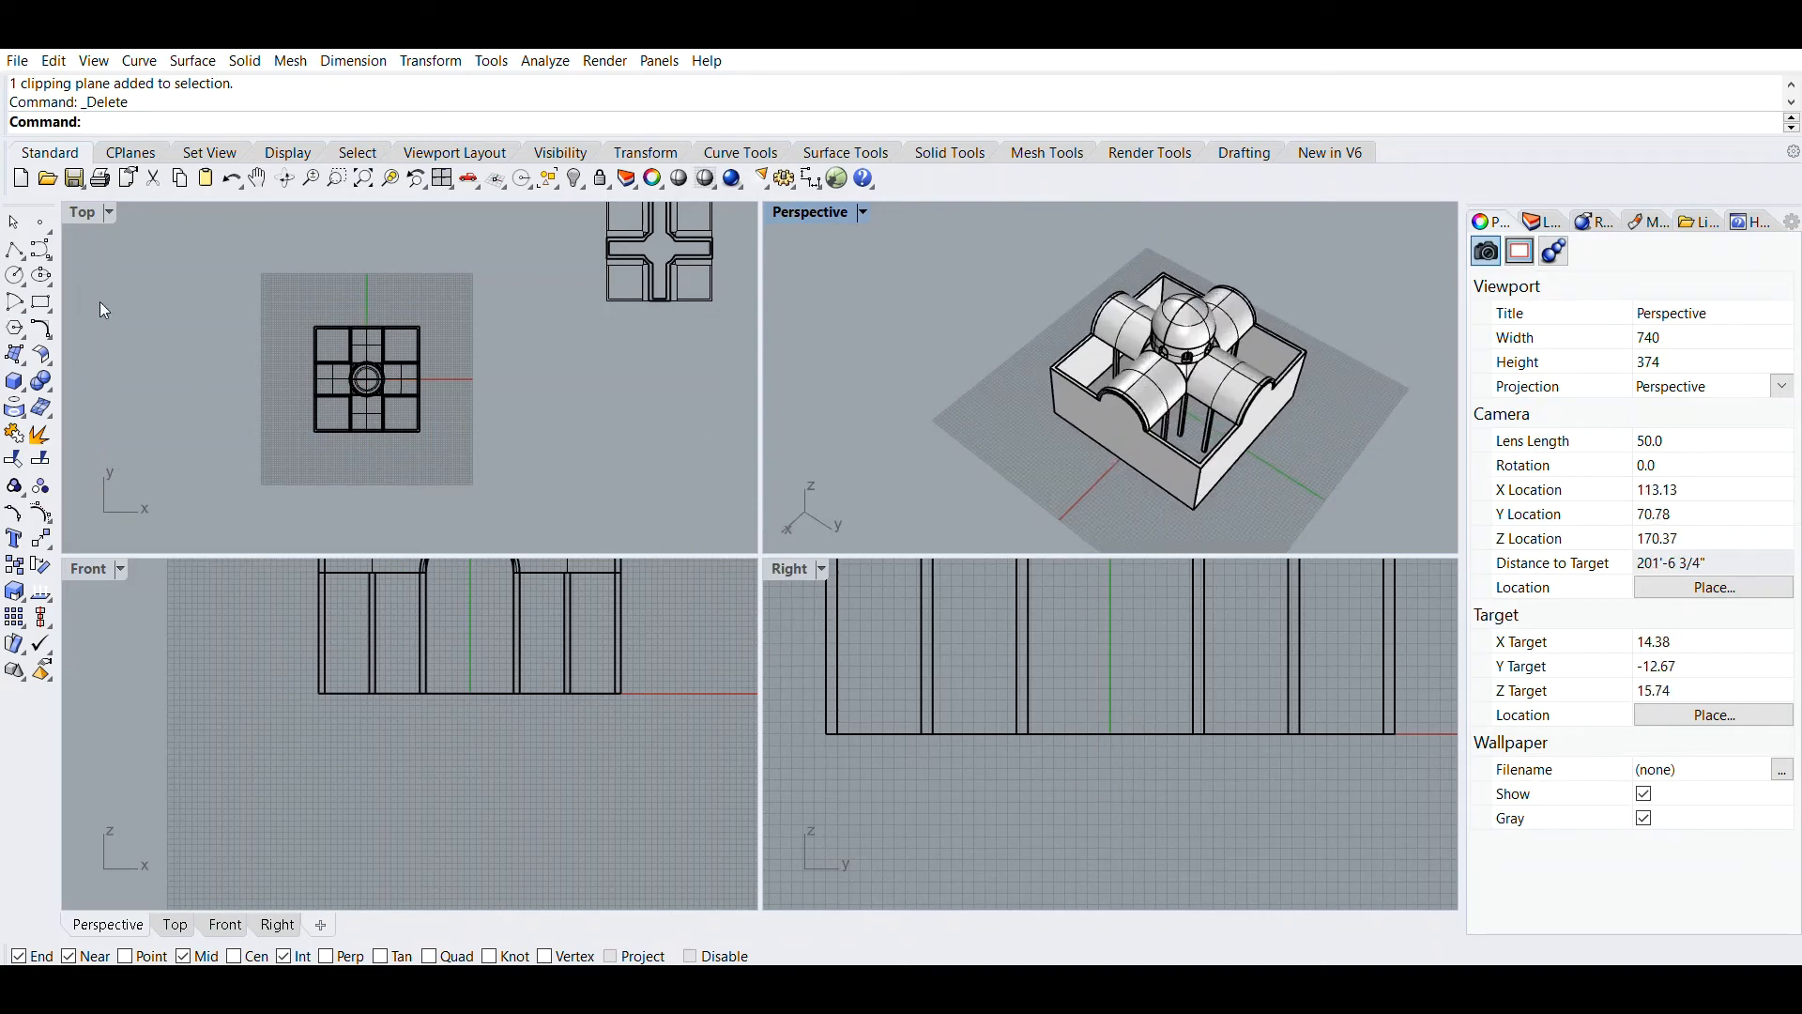
Create a vertical clipping plane in the Front view with a rectangle enclosing the whole building
type("ClippingPlane")
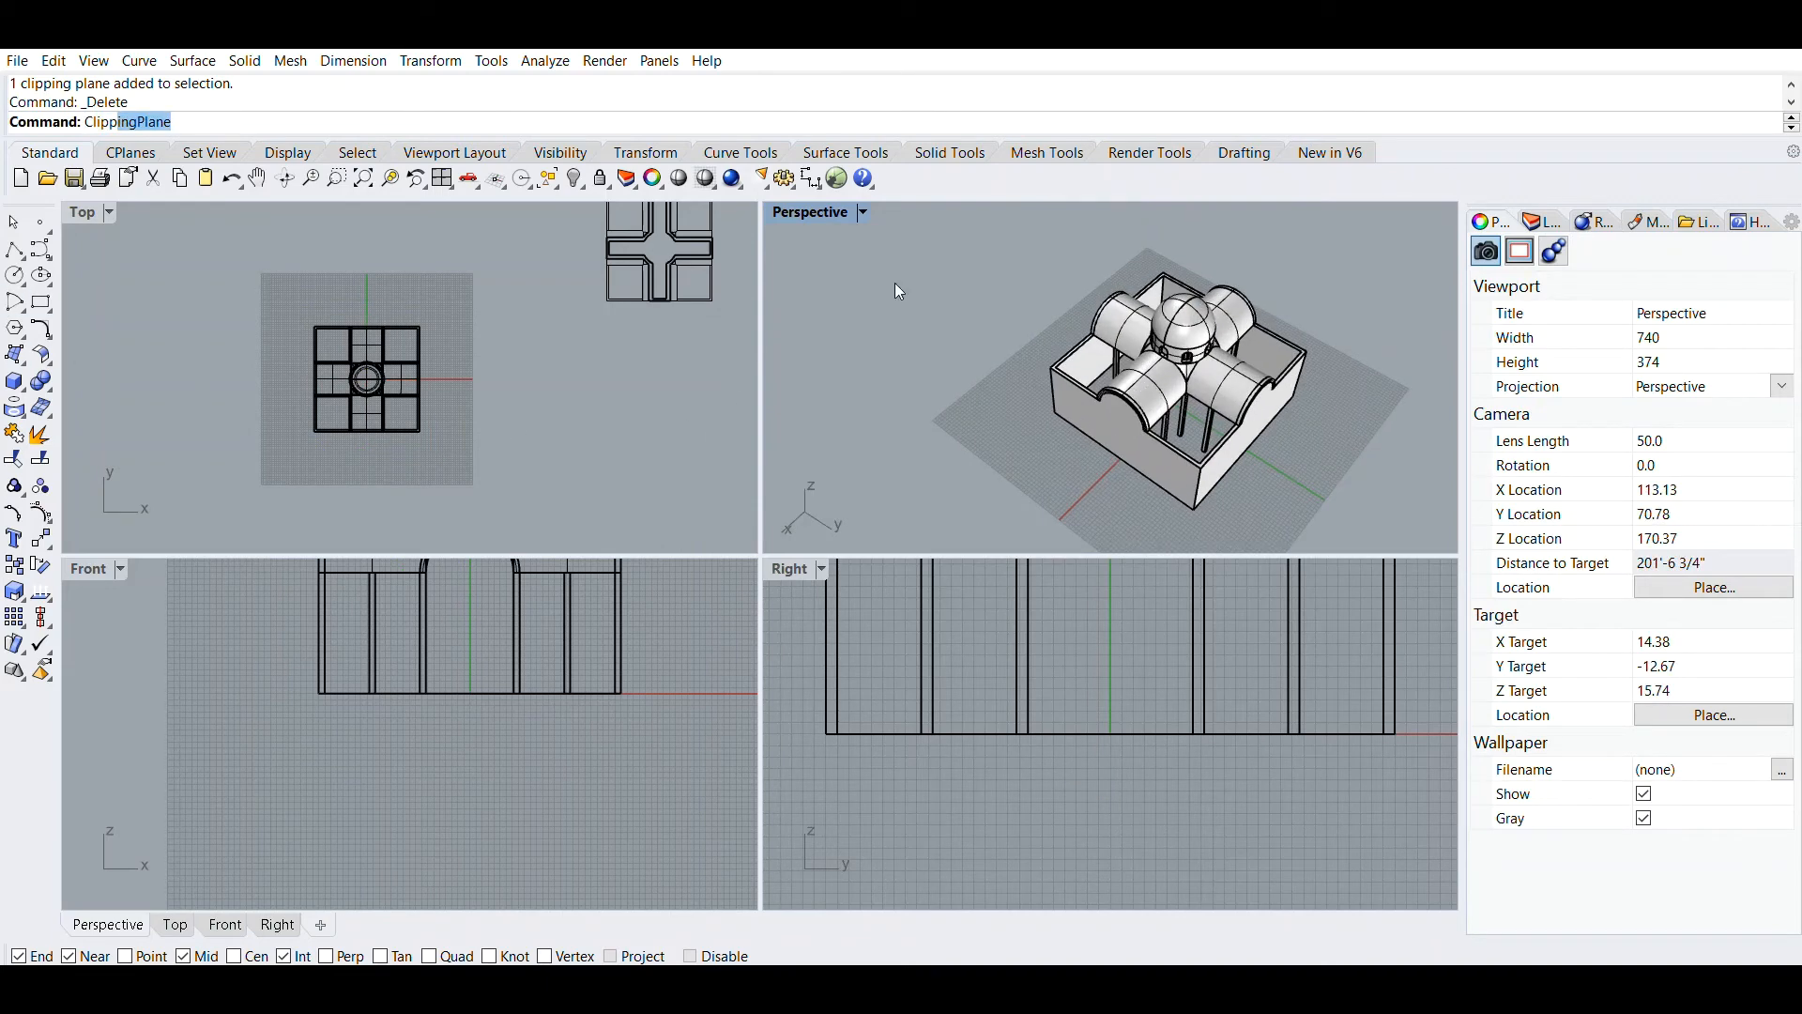
key("Return")
scroll(616, 657, "down", 2)
right_click_drag(591, 670, 491, 782)
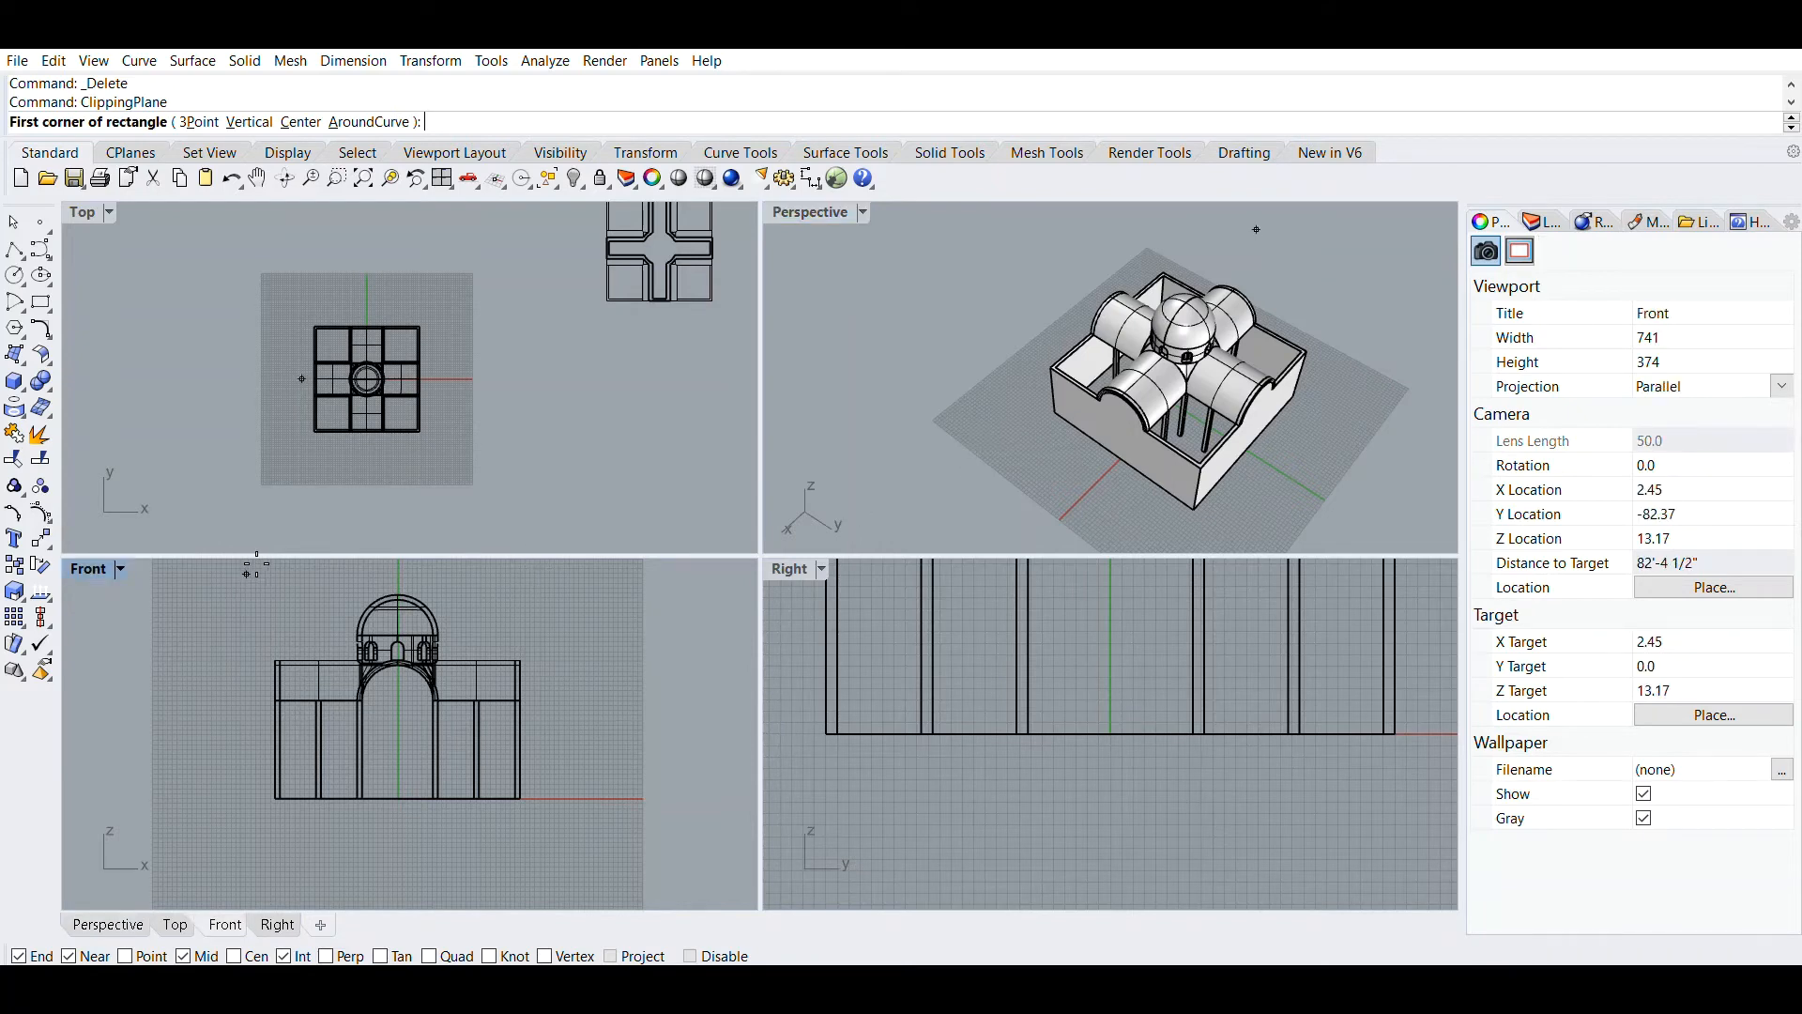
left_click(243, 572)
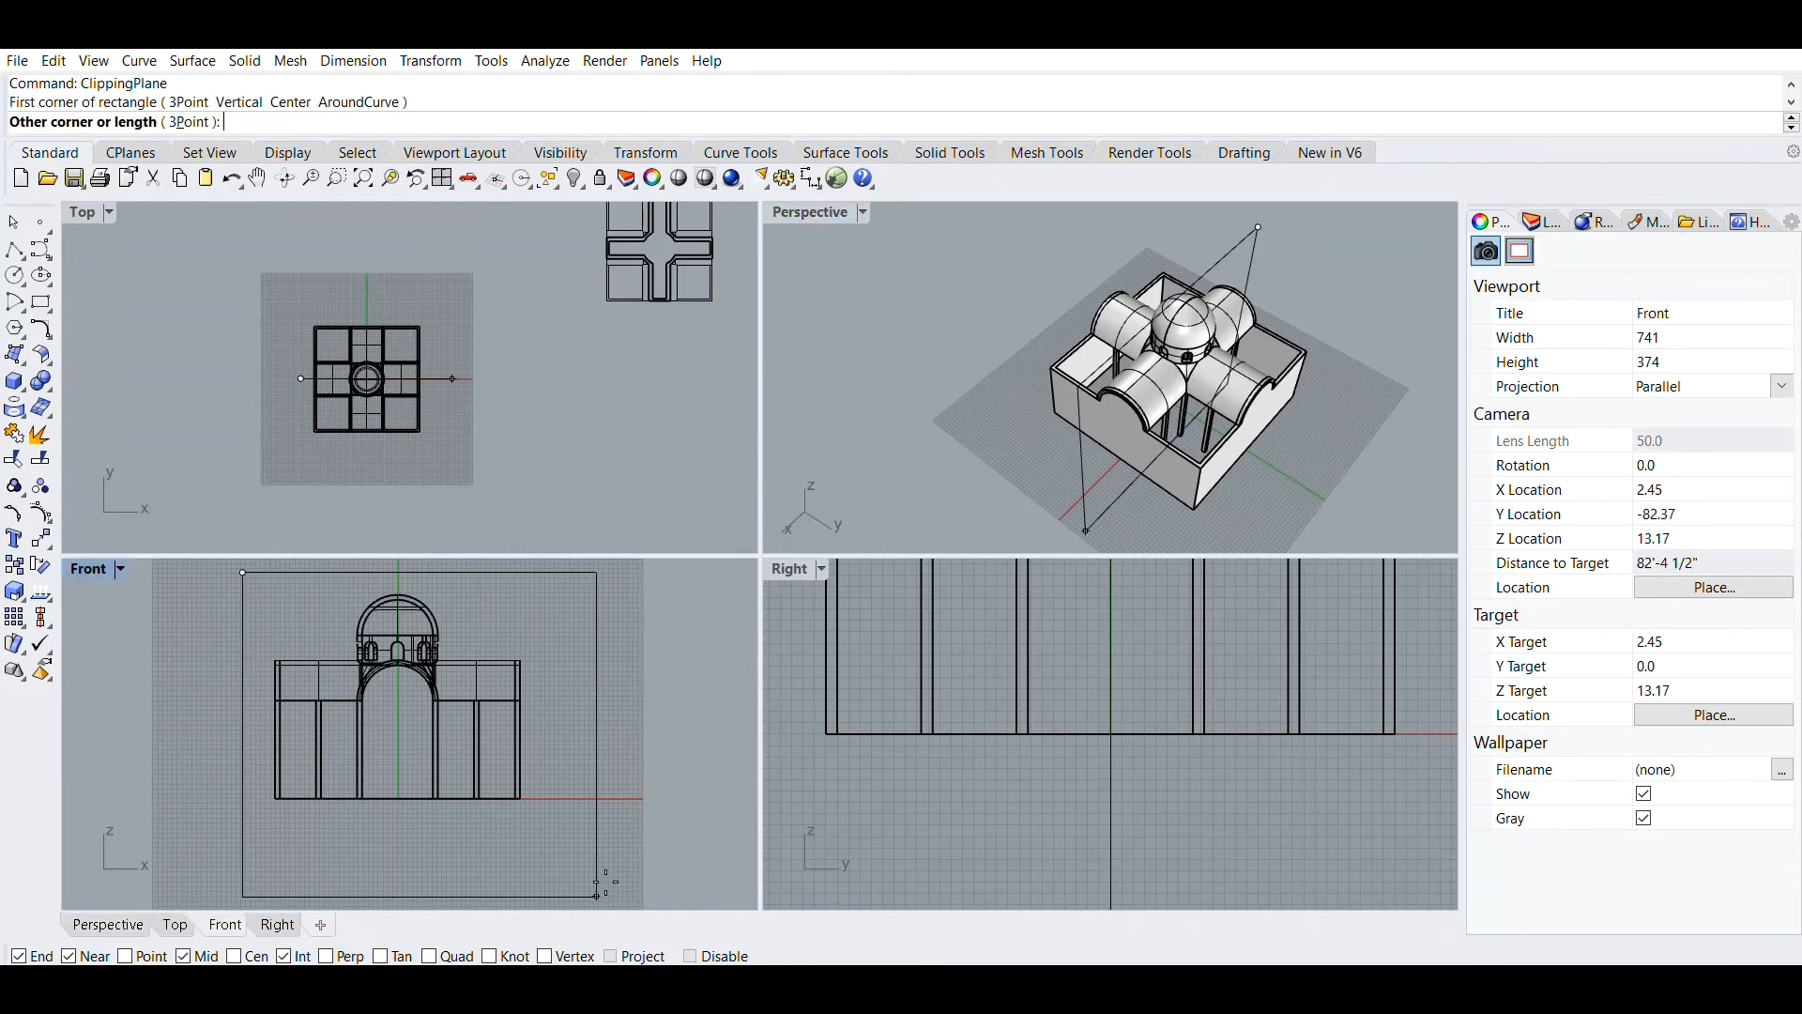
left_click(551, 855)
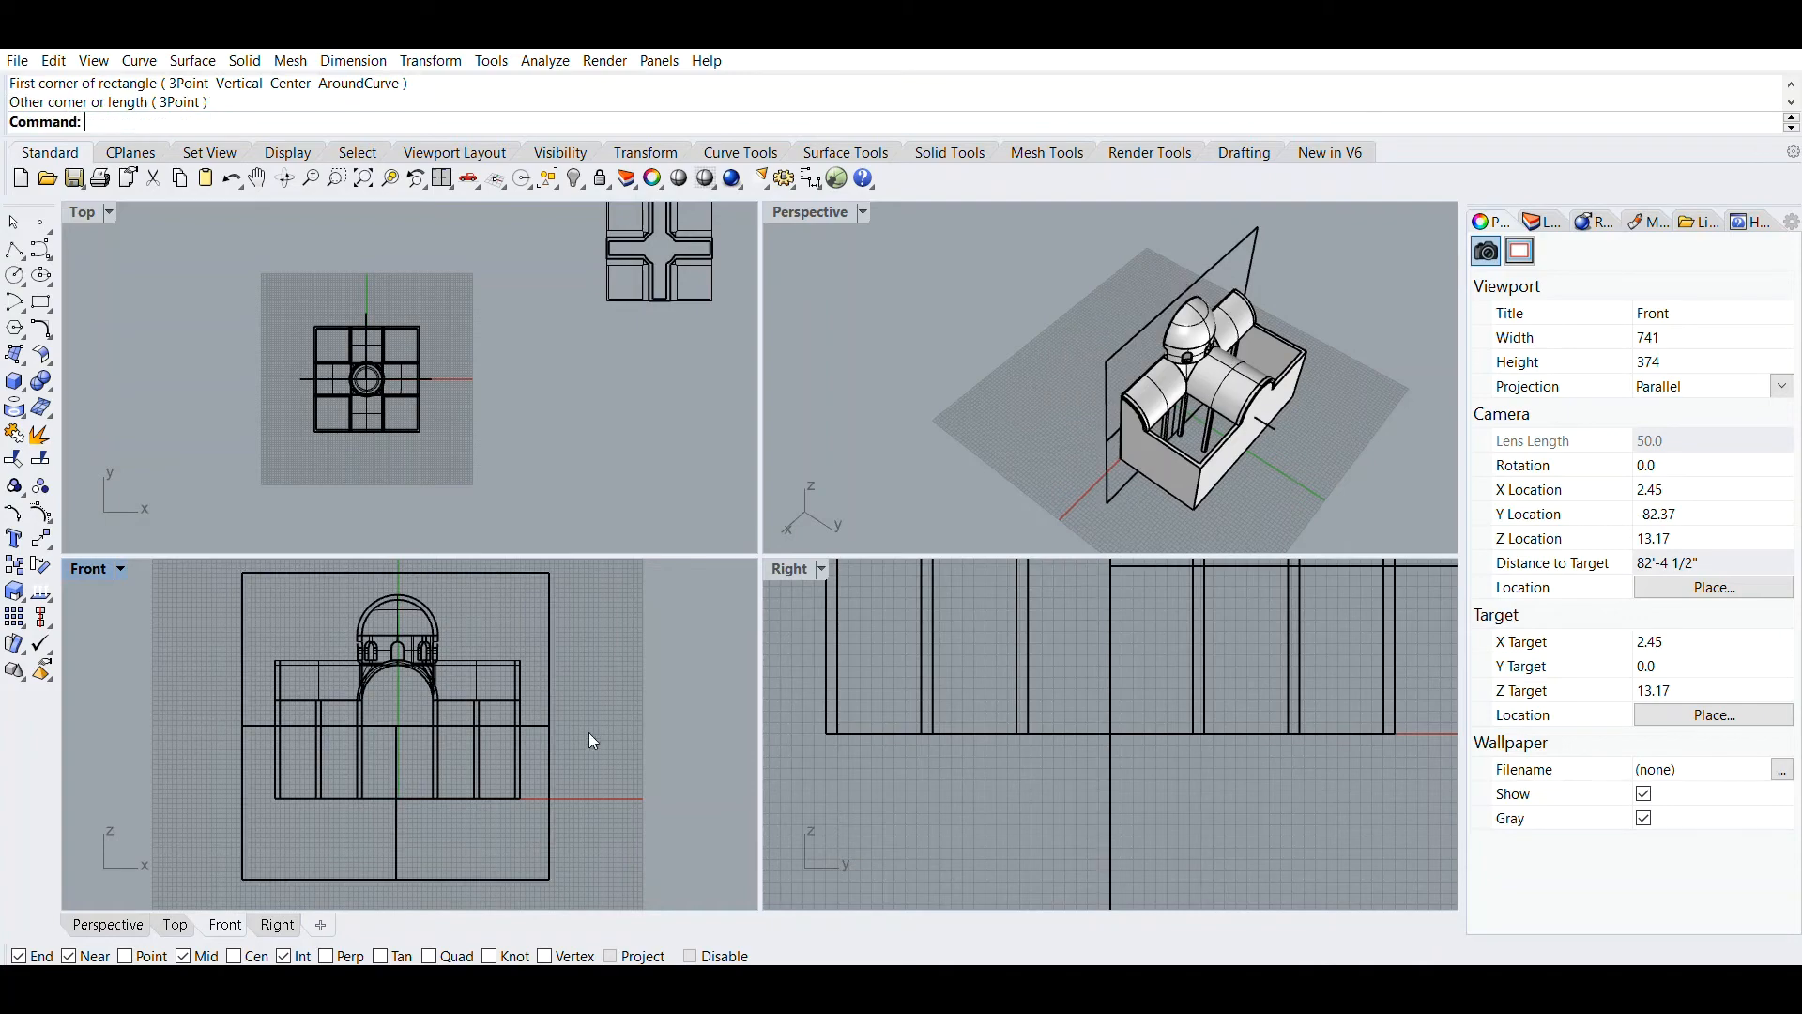
Create a second vertical clipping plane in the Right view with a rectangle enclosing the whole building
scroll(566, 674, "down", 2)
scroll(871, 668, "down", 5)
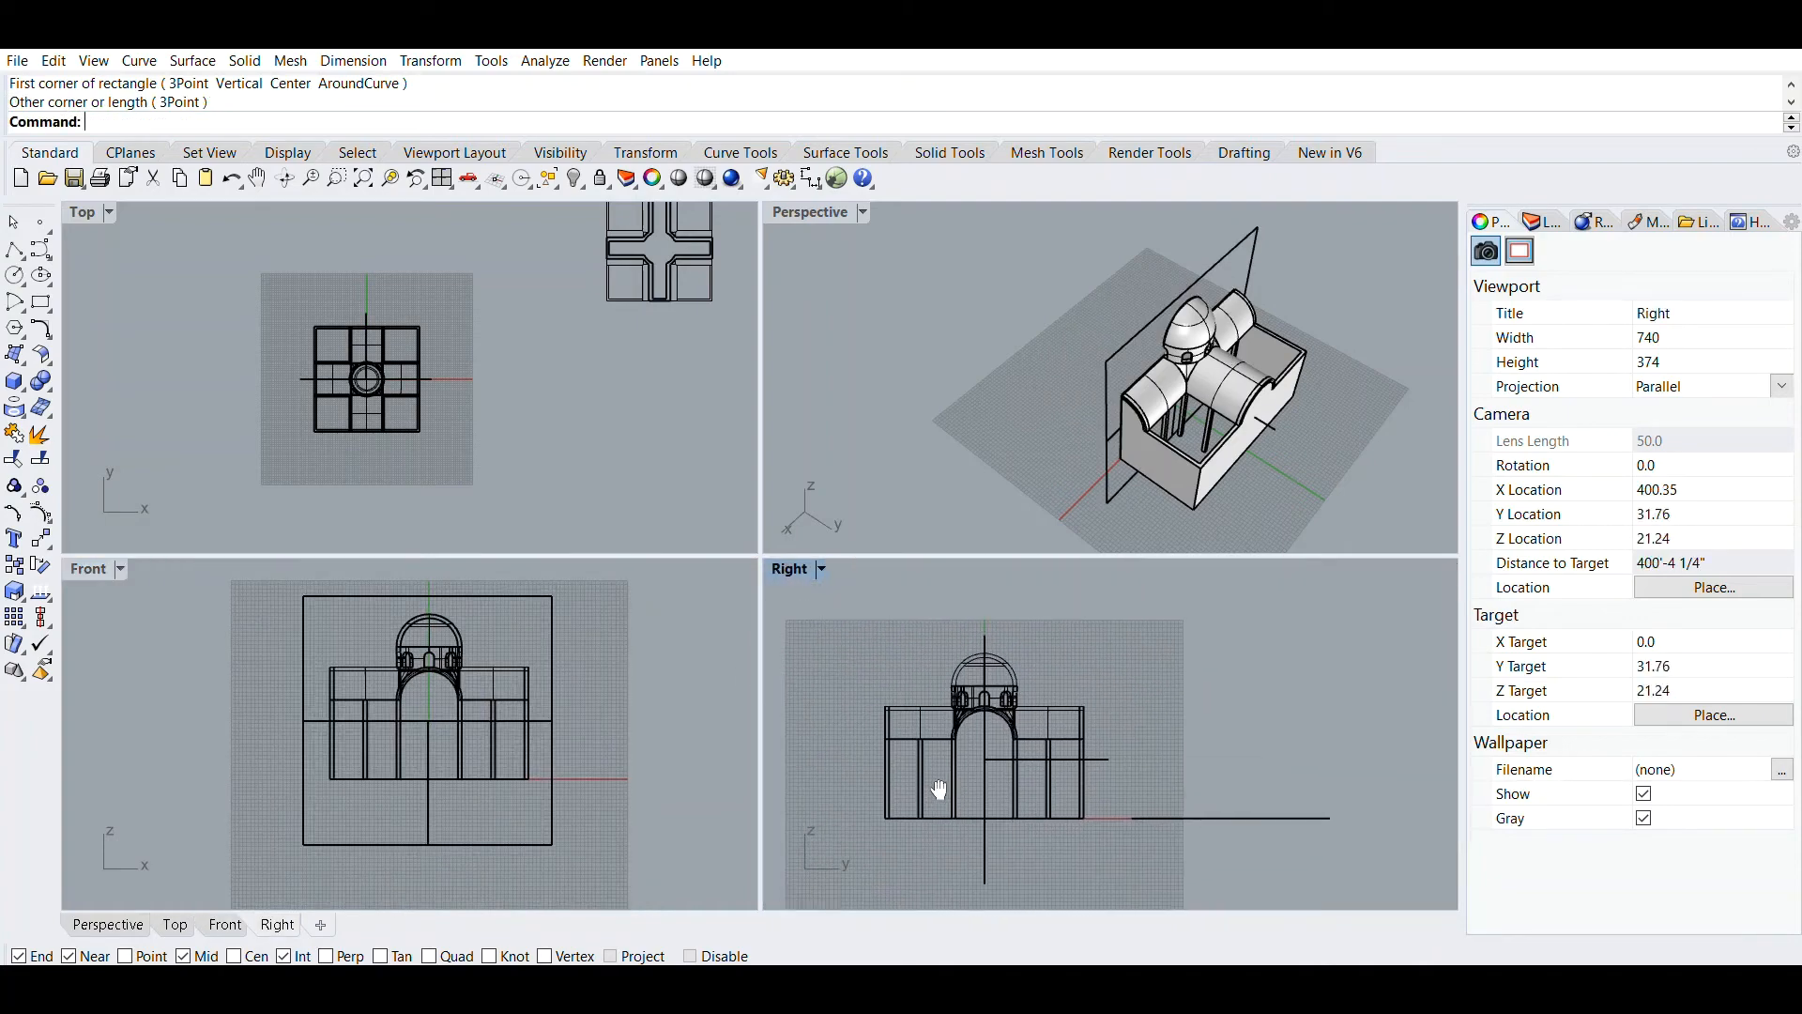
key("Return")
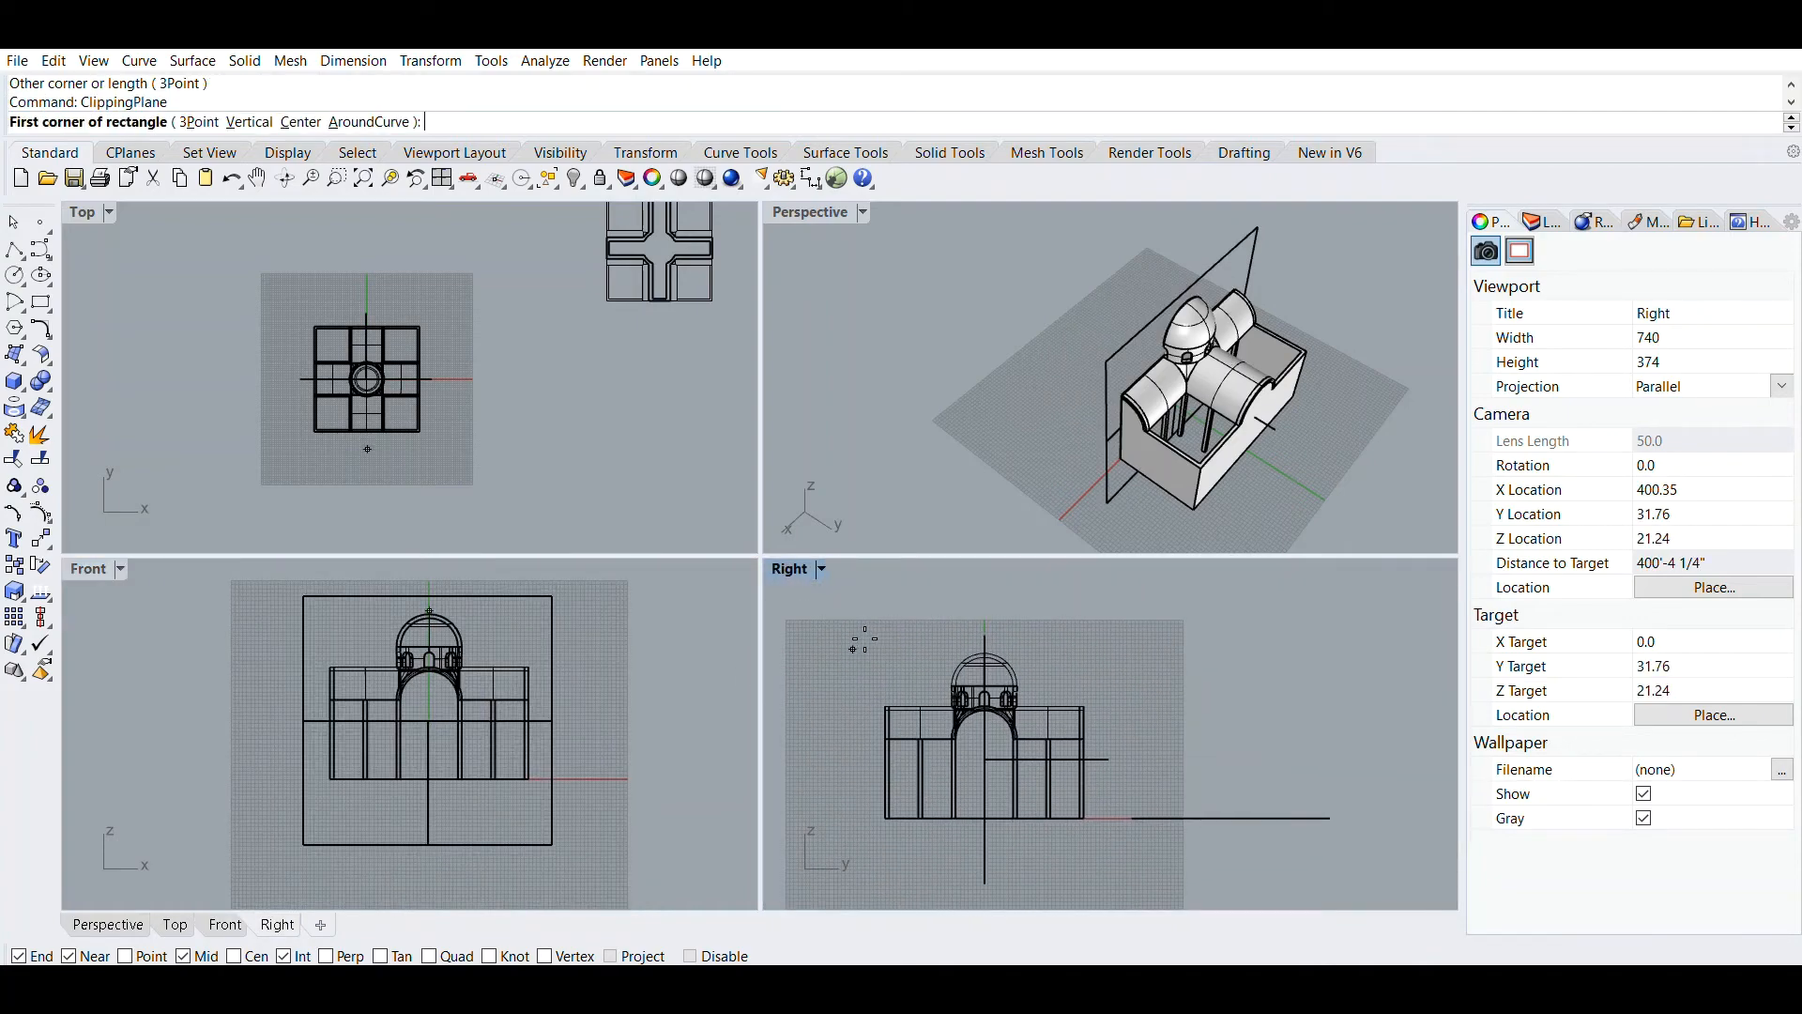
left_click(845, 627)
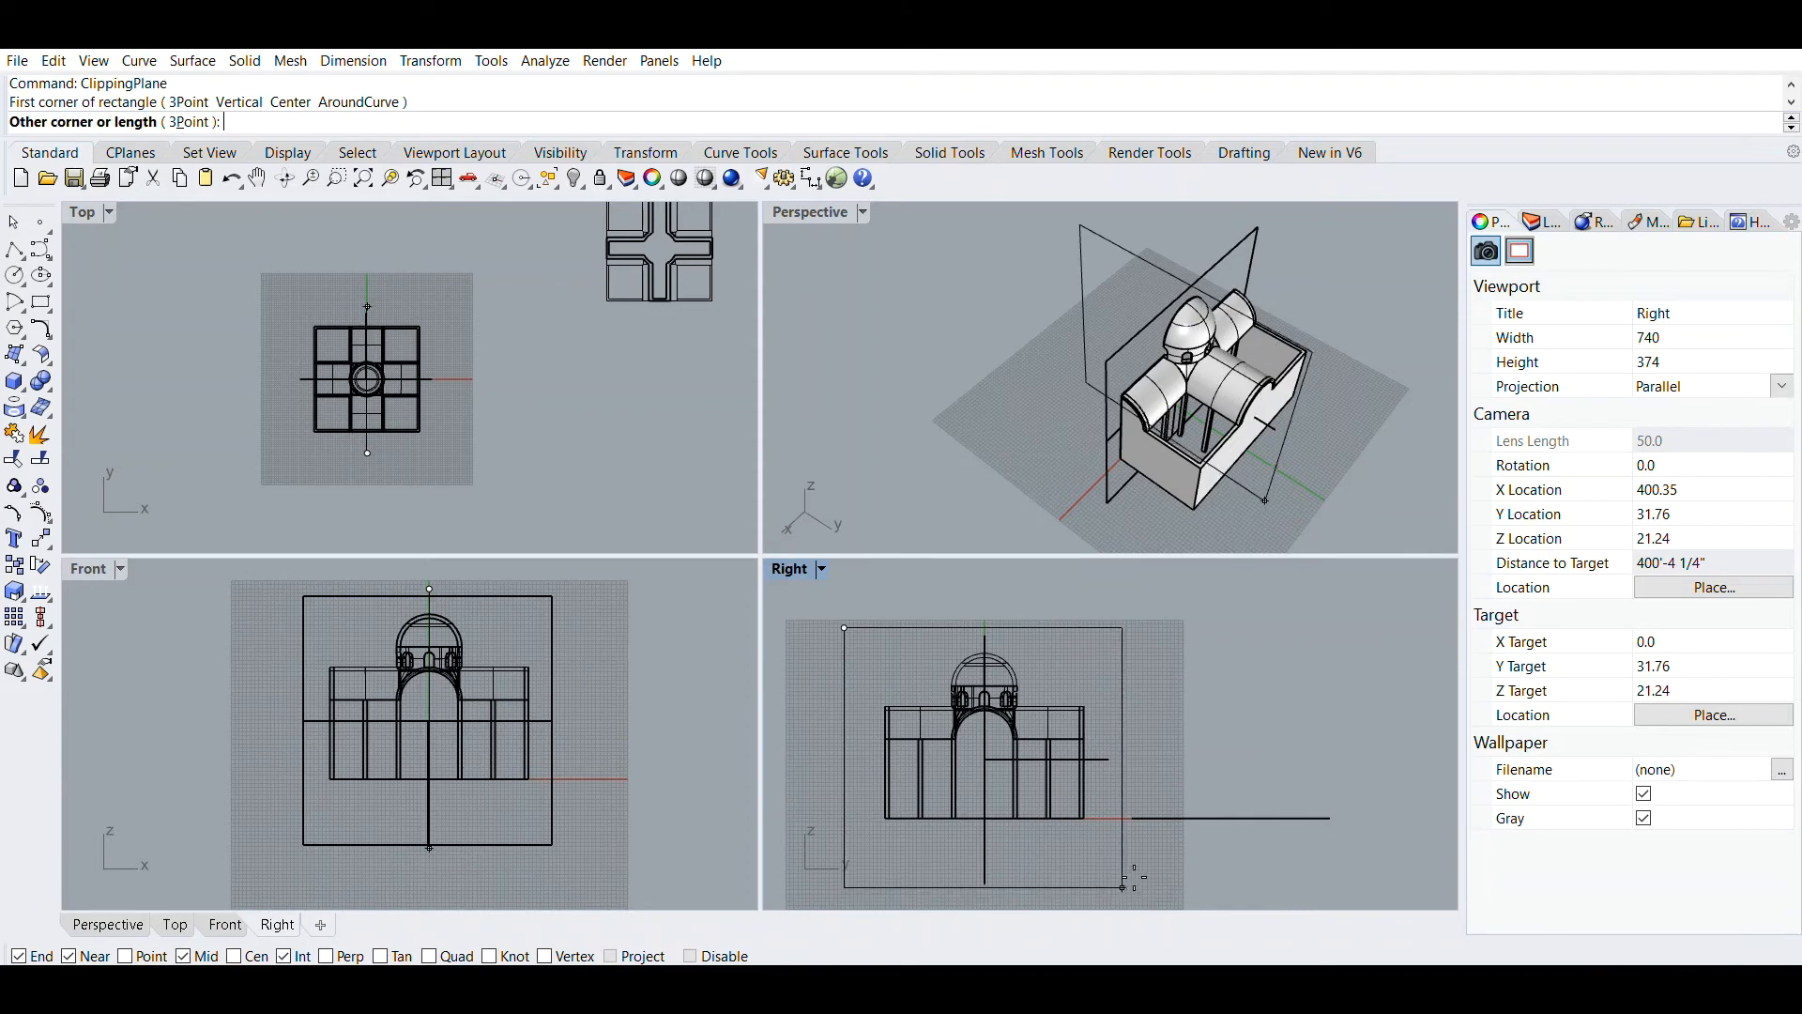
left_click(1123, 903)
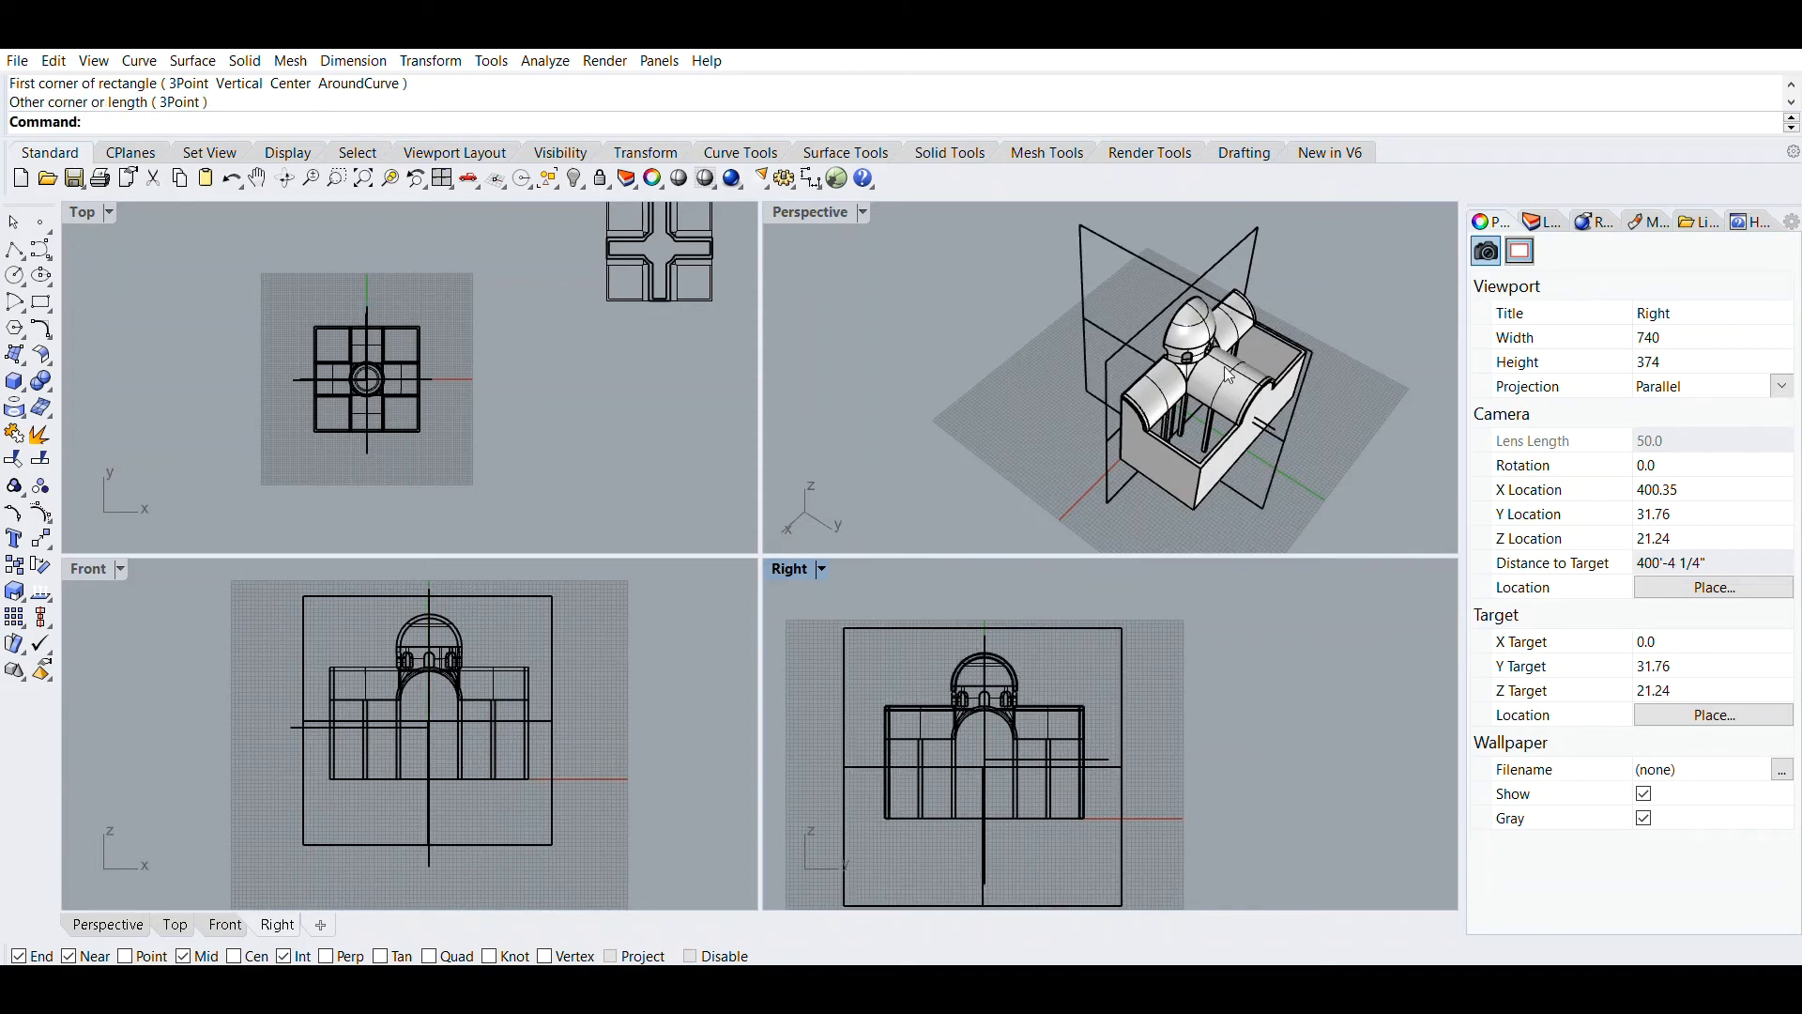
Enable Perspective view clipping for the clipping plane drawn in the Right view
right_click_drag(1367, 415, 1282, 396)
left_click(1282, 385)
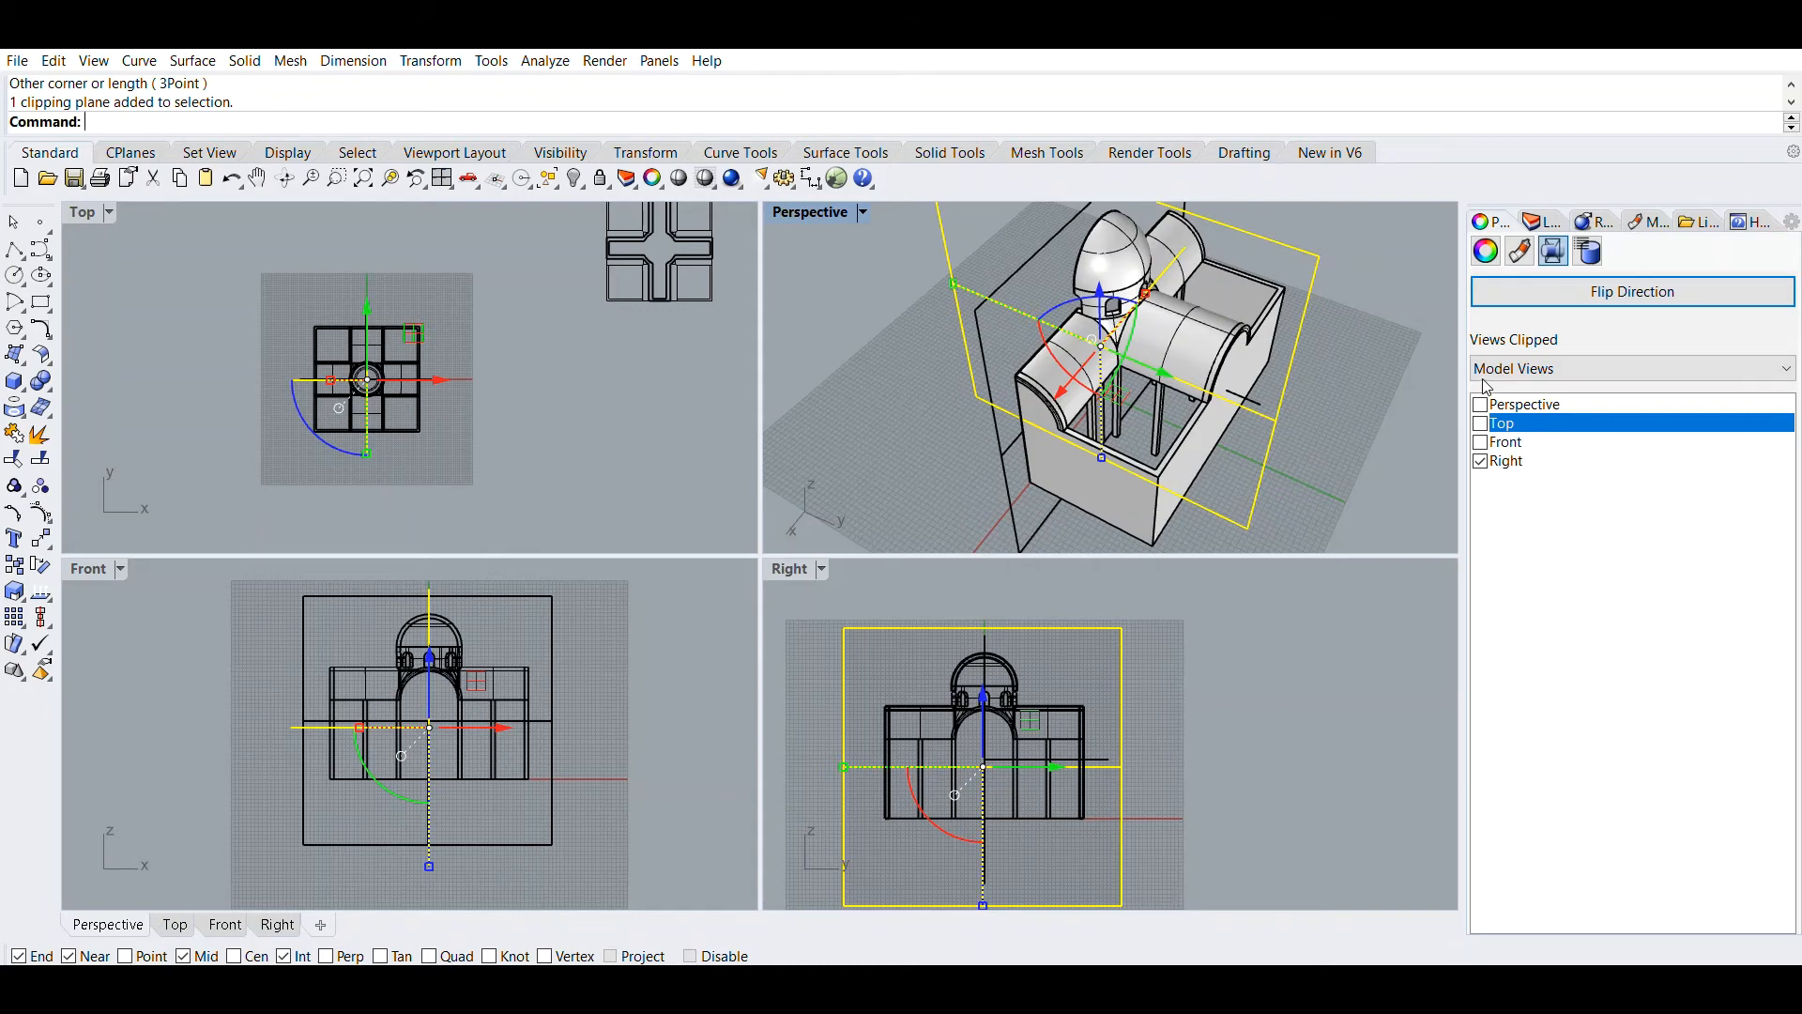
left_click(1483, 403)
Move the Right-view clipping plane slightly along positive X and the Front-view clipping plane slightly along negative Y
right_click_drag(1226, 335, 1193, 345)
scroll(1164, 324, "up", 2)
left_click_drag(1122, 377, 1141, 392)
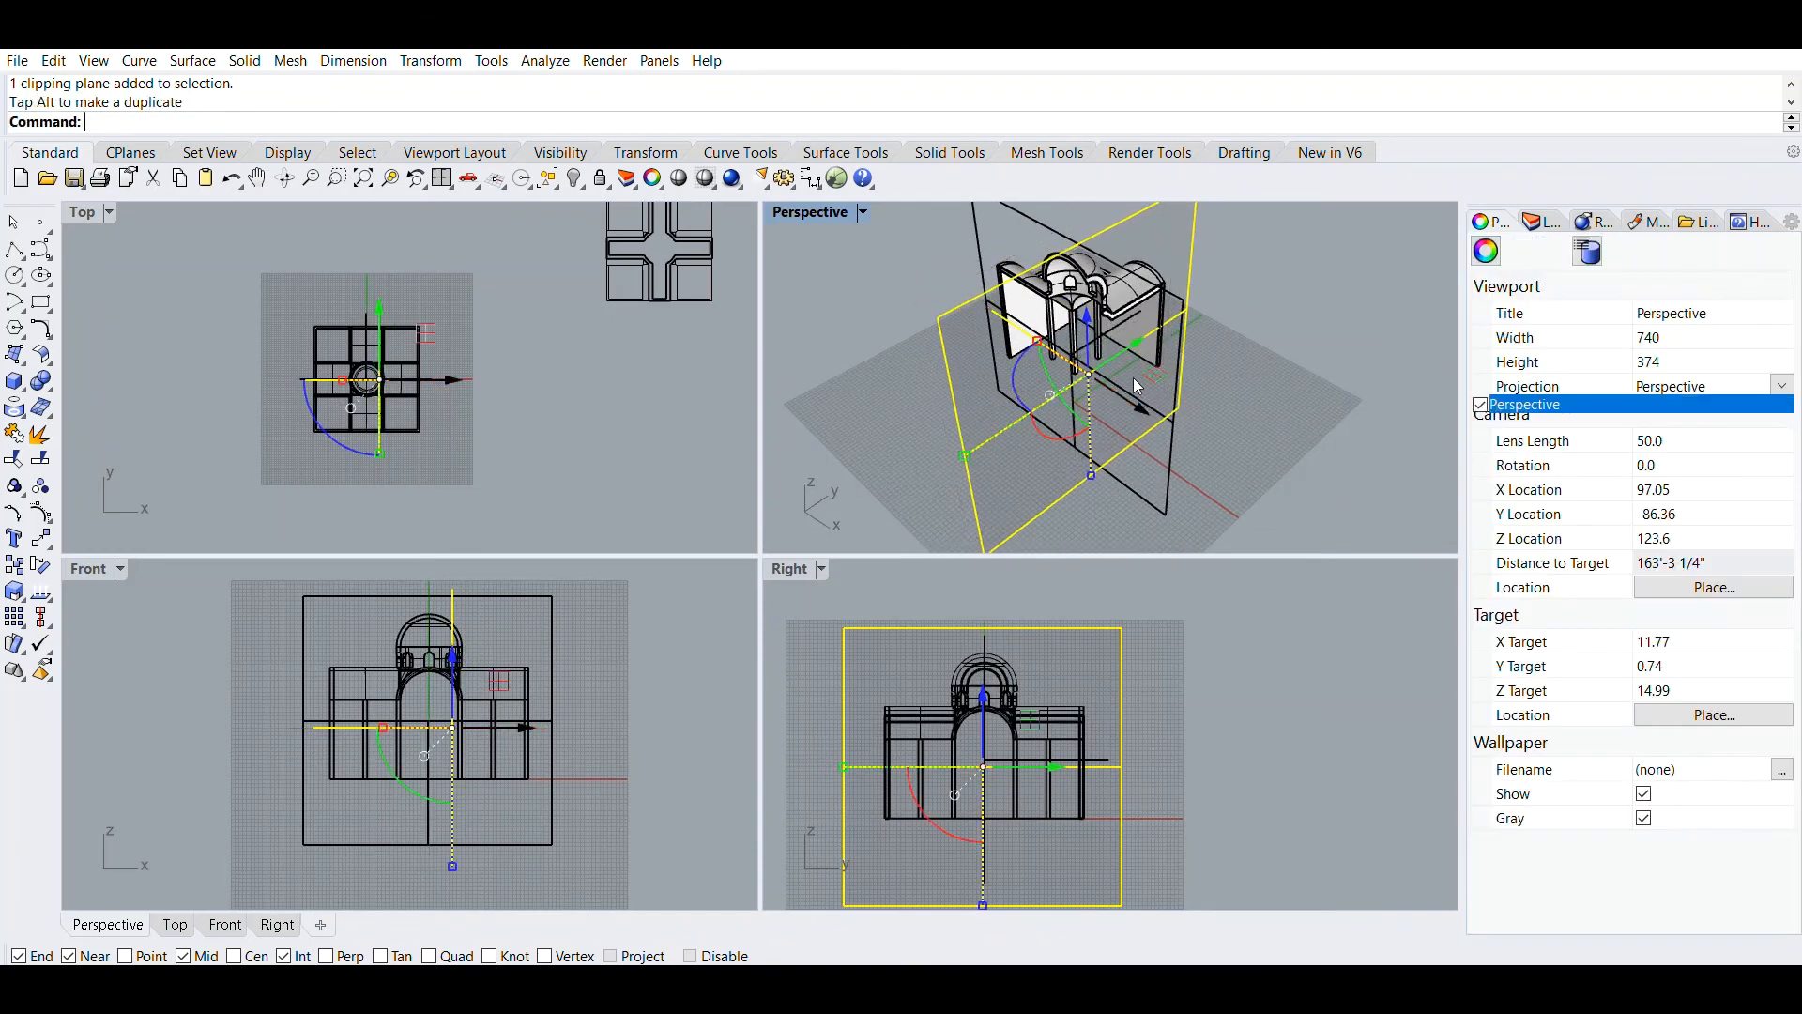
left_click(1046, 199)
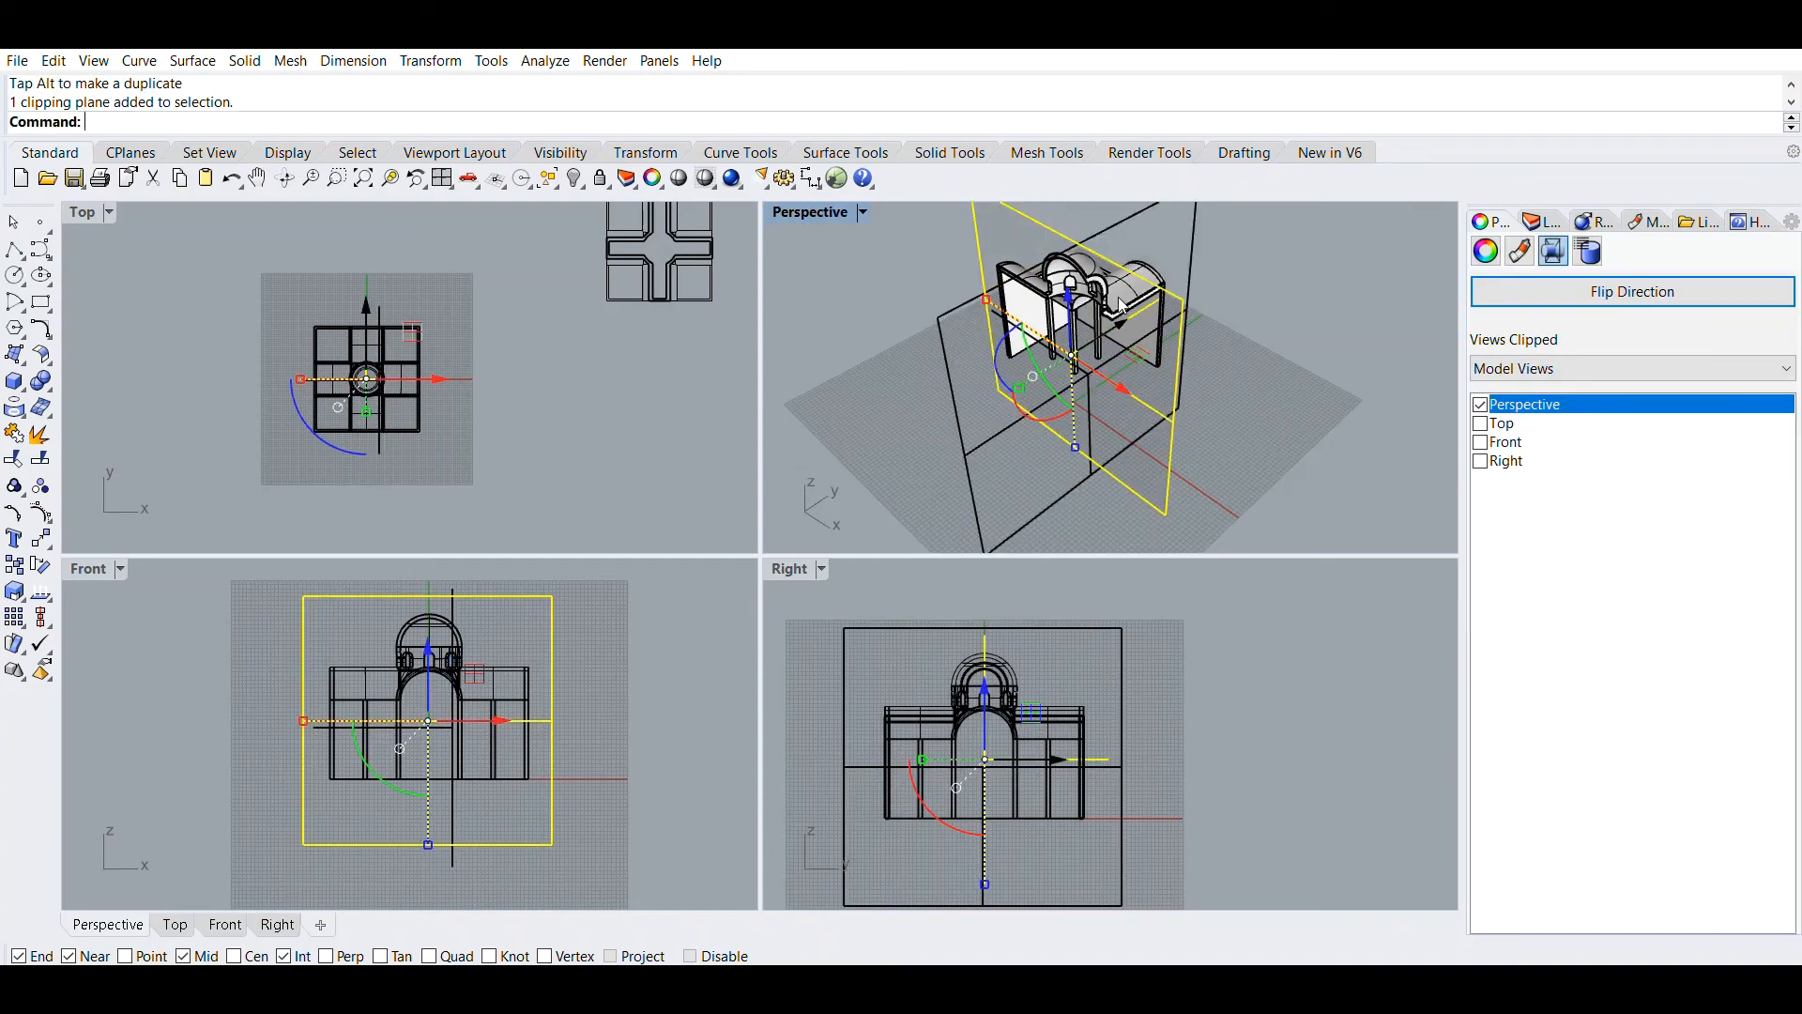
left_click_drag(1120, 325, 1104, 334)
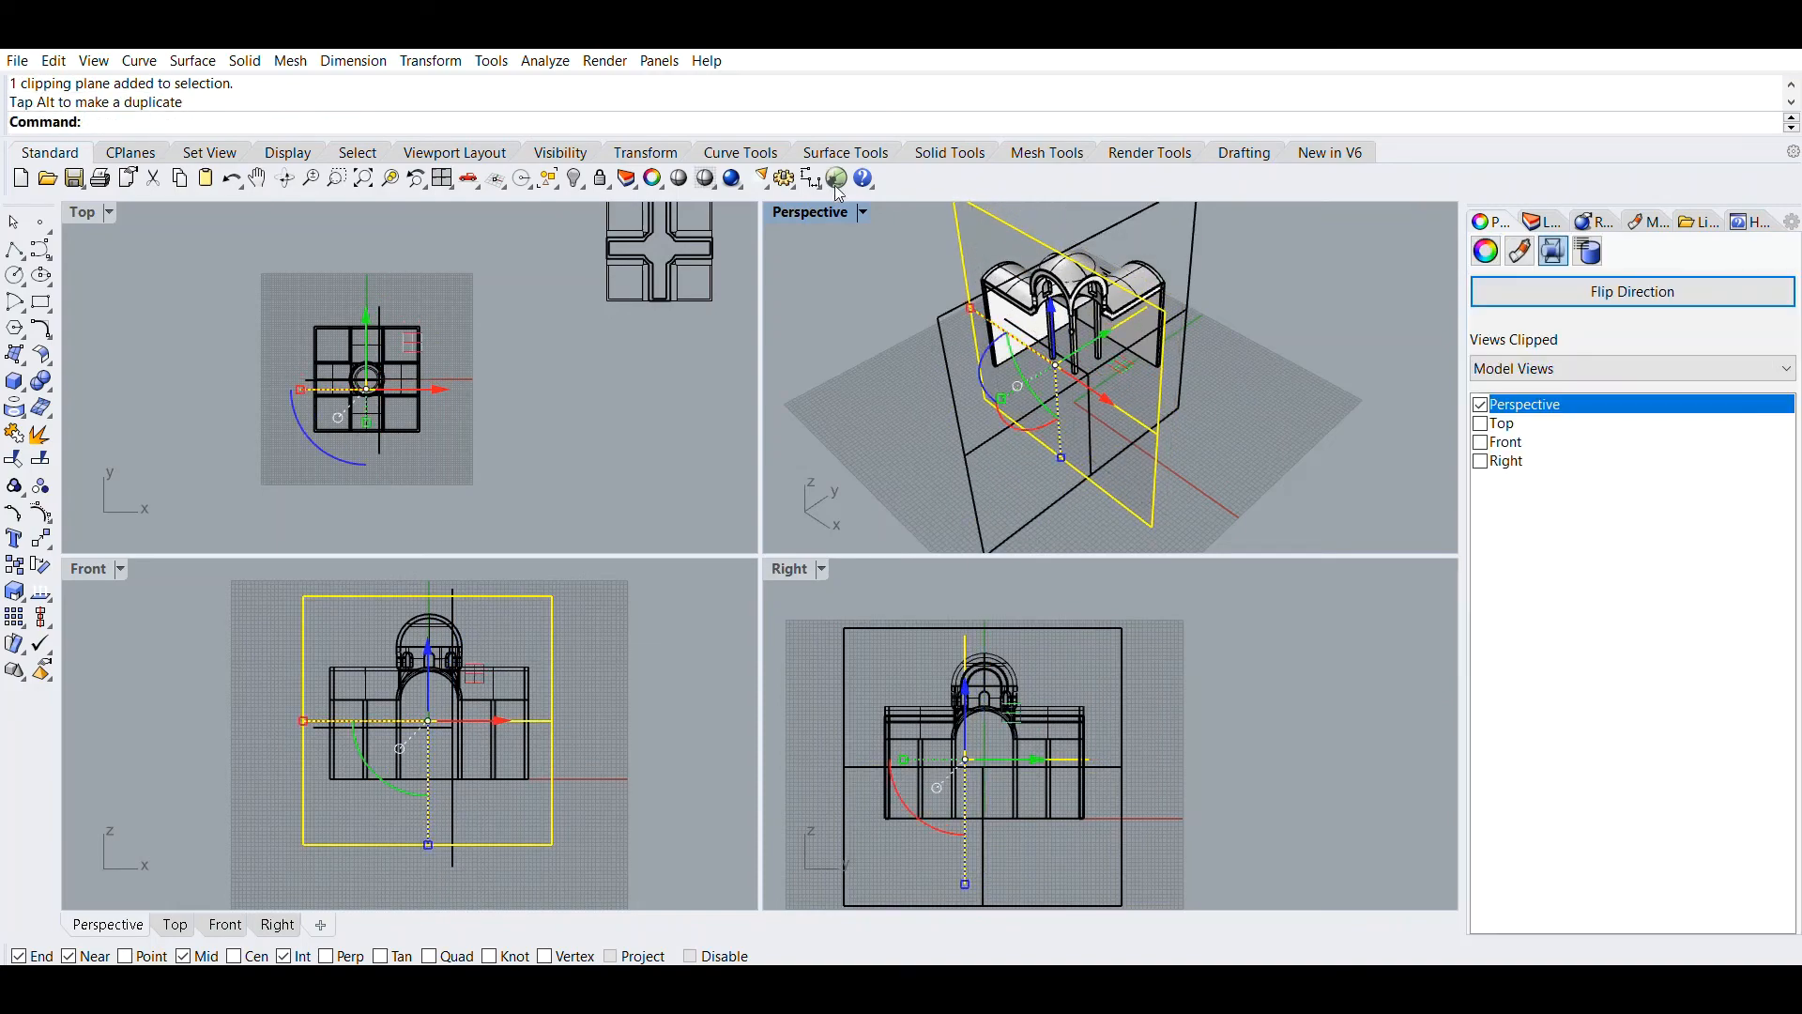
Move the Front-view clipping plane slightly along positive Y in the maximized Perspective view
double_click(836, 204)
scroll(647, 423, "up", 2)
right_click_drag(635, 504, 809, 522)
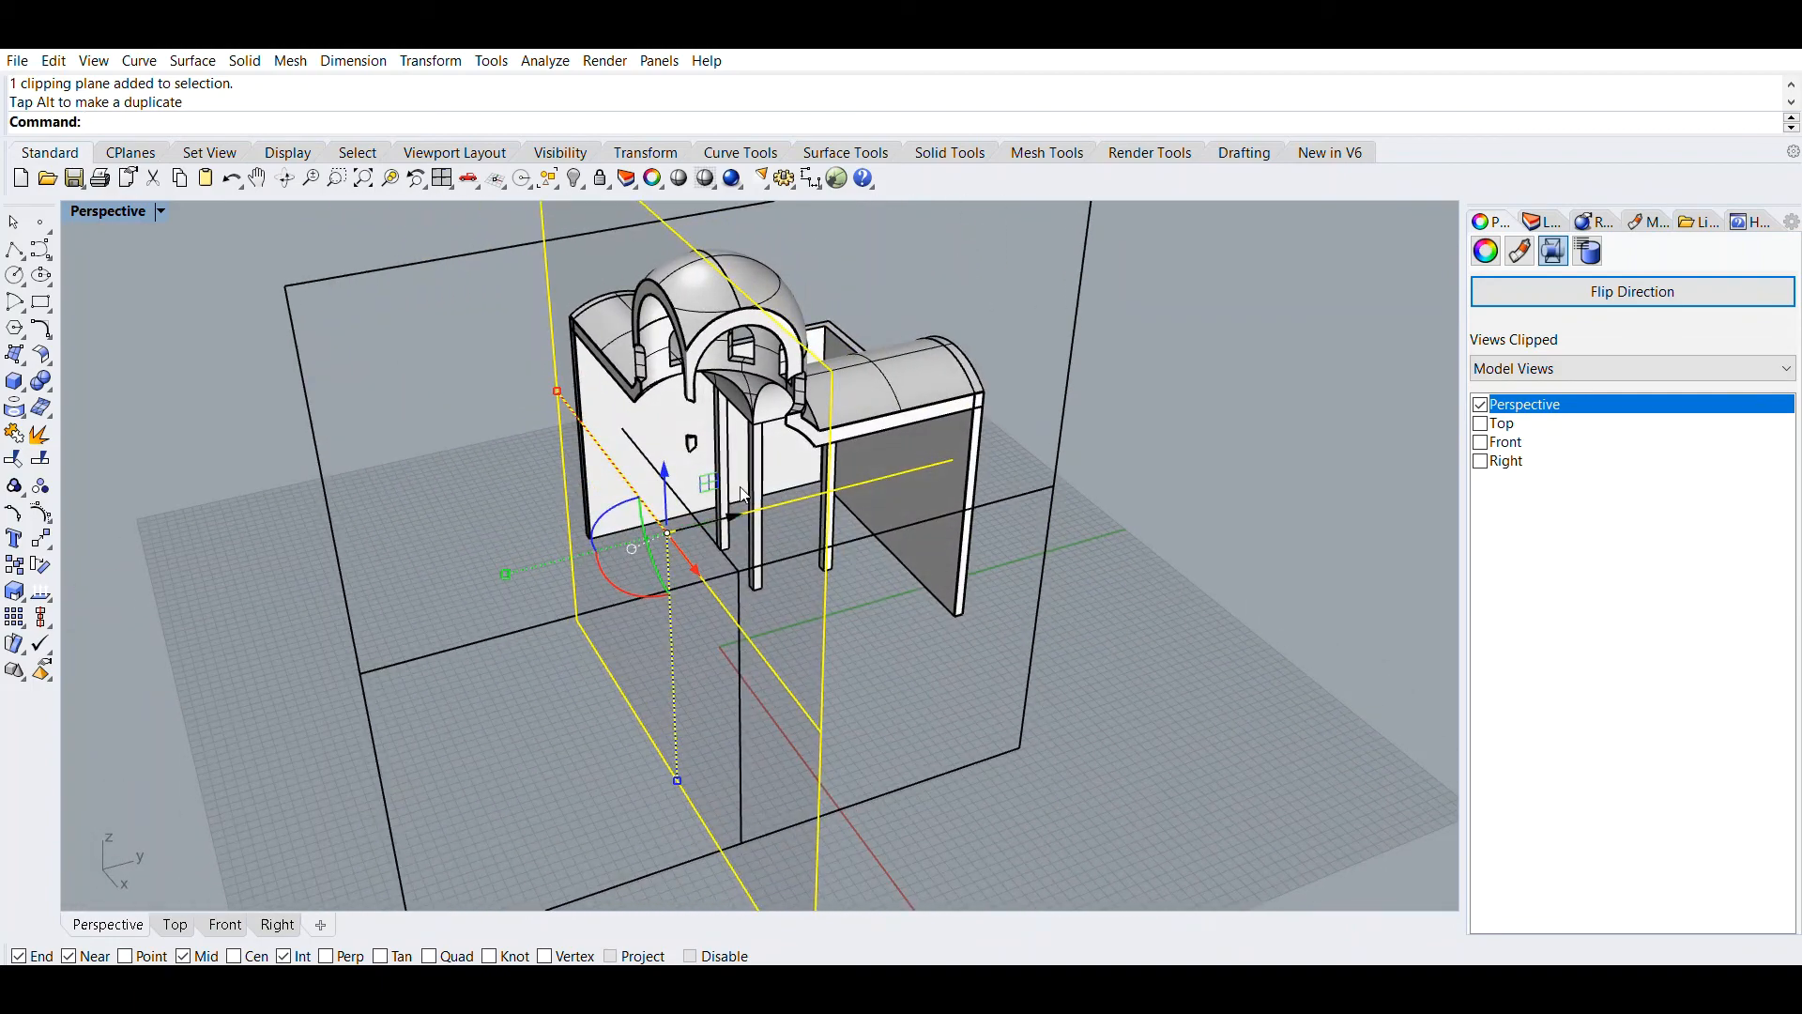
left_click_drag(736, 513, 752, 508)
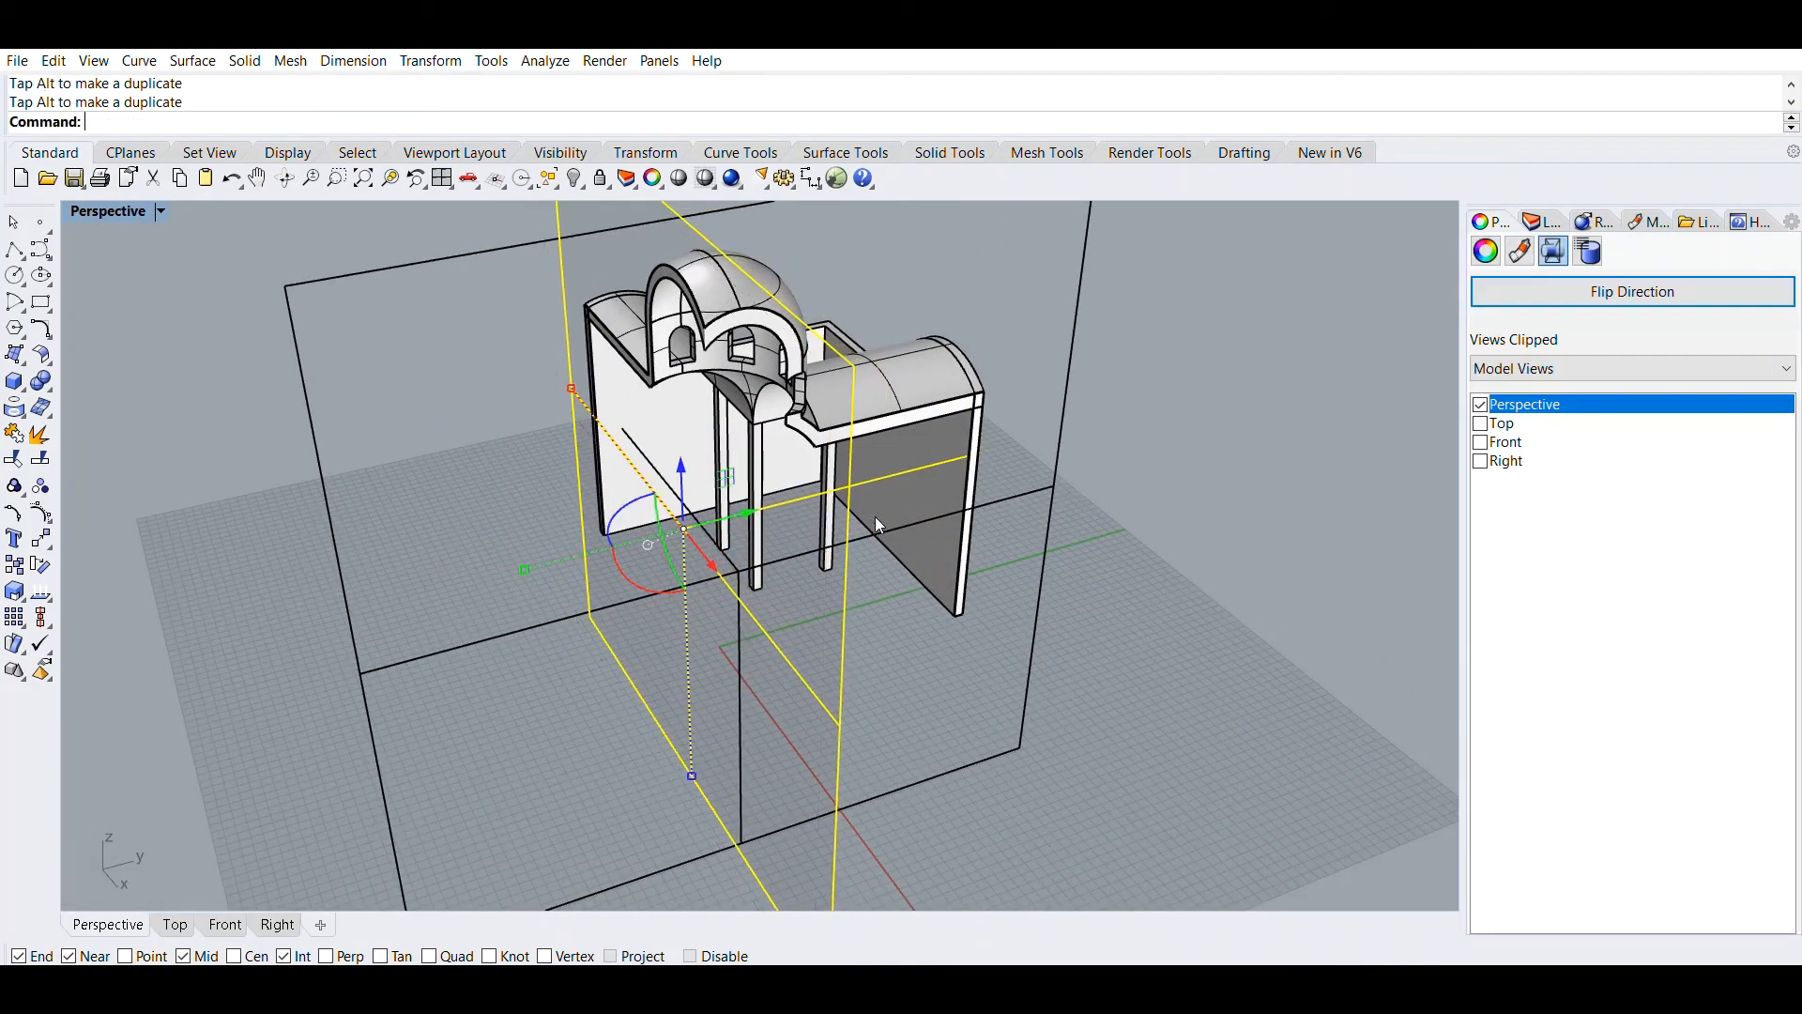
Shift the Right-view clipping plane along X to adjust where it cuts through the dome and vaults
left_click(878, 526)
right_click_drag(882, 519, 952, 565)
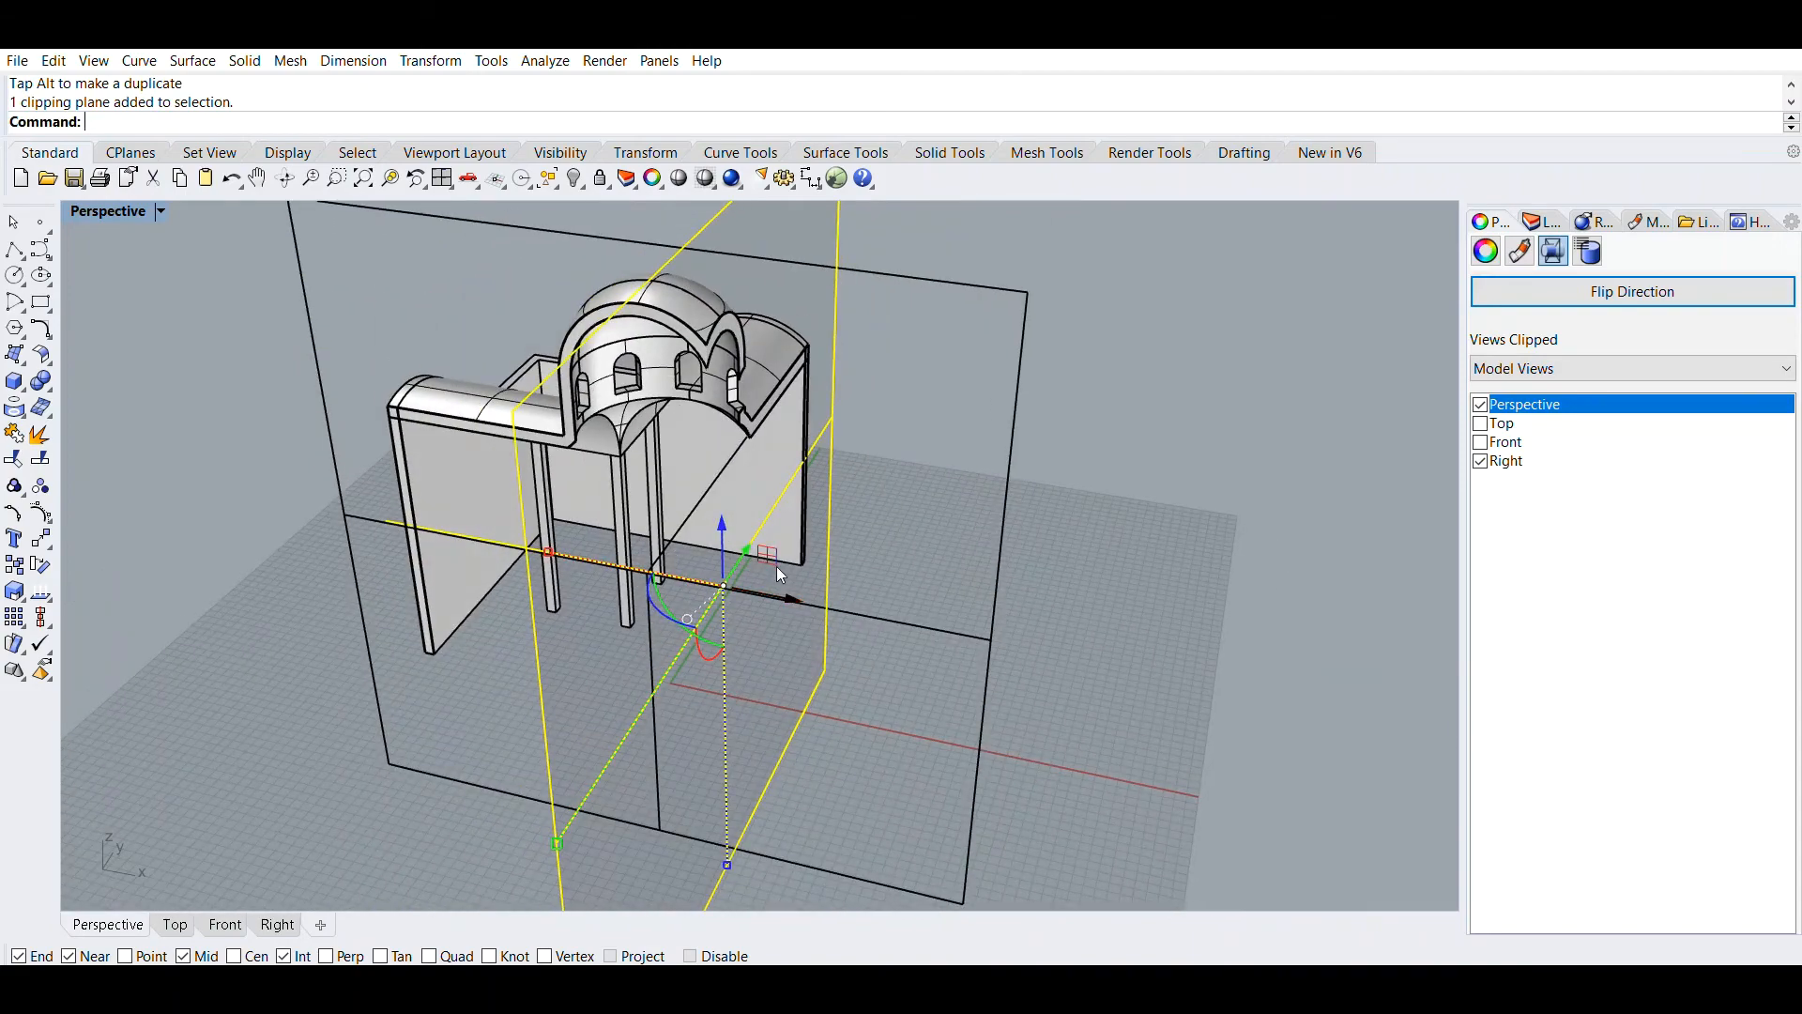
left_click_drag(781, 573, 754, 568)
right_click_drag(799, 601, 751, 577)
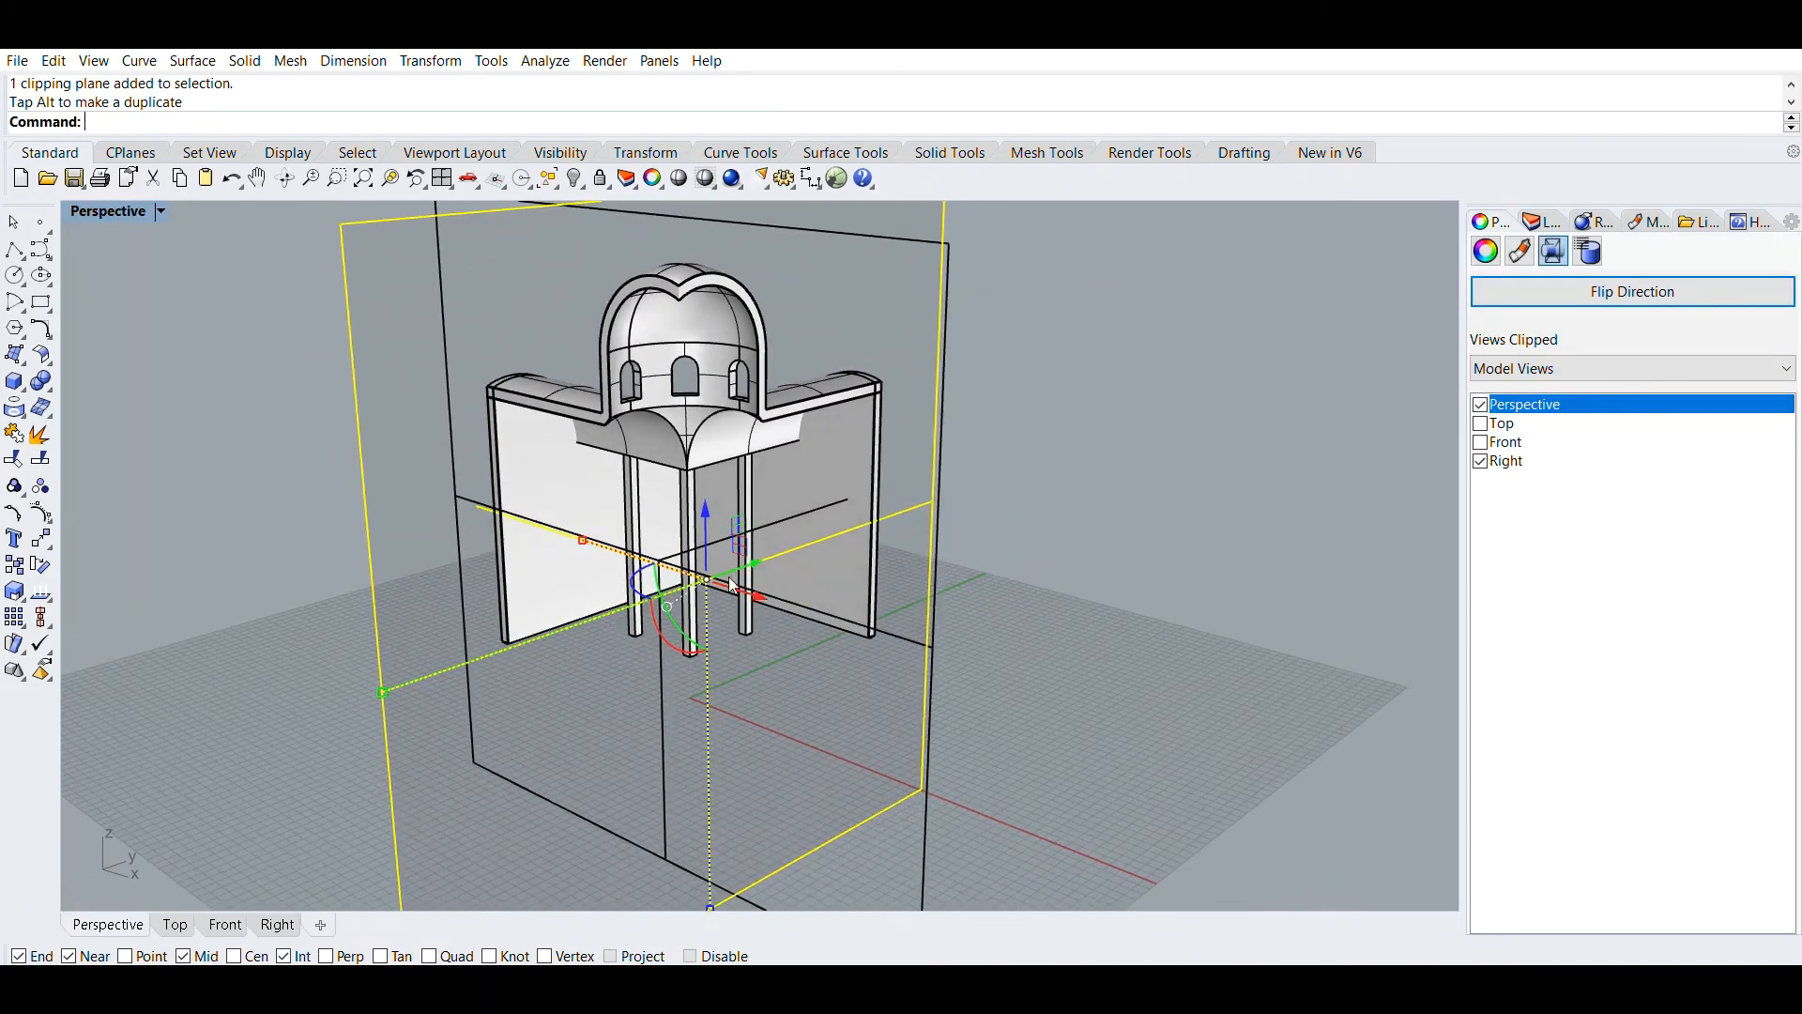
mouse_move(765, 584)
left_mouse_down()
mouse_move(781, 588)
mouse_move(757, 553)
mouse_move(776, 562)
left_mouse_up()
Move the Front-view clipping plane slightly along negative Y and deselect it
left_click(453, 401)
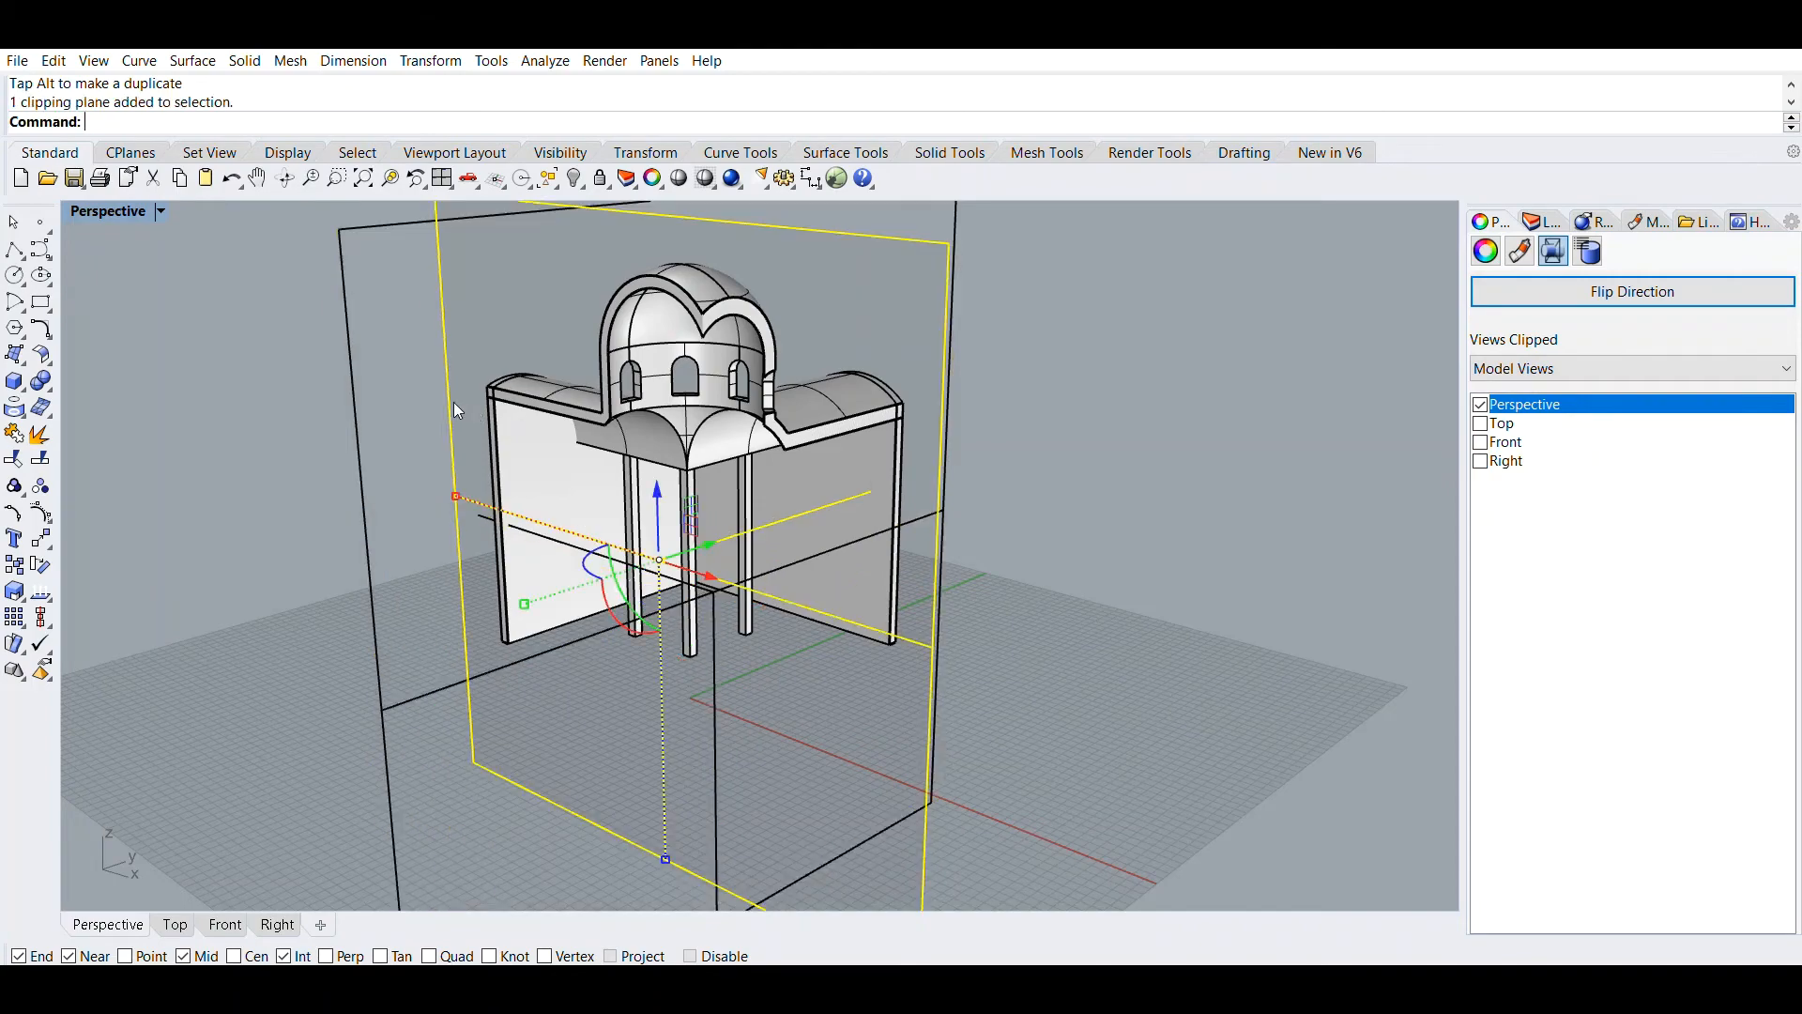
mouse_move(716, 539)
left_mouse_down()
mouse_move(696, 544)
mouse_move(706, 515)
left_mouse_up()
left_click(1085, 484)
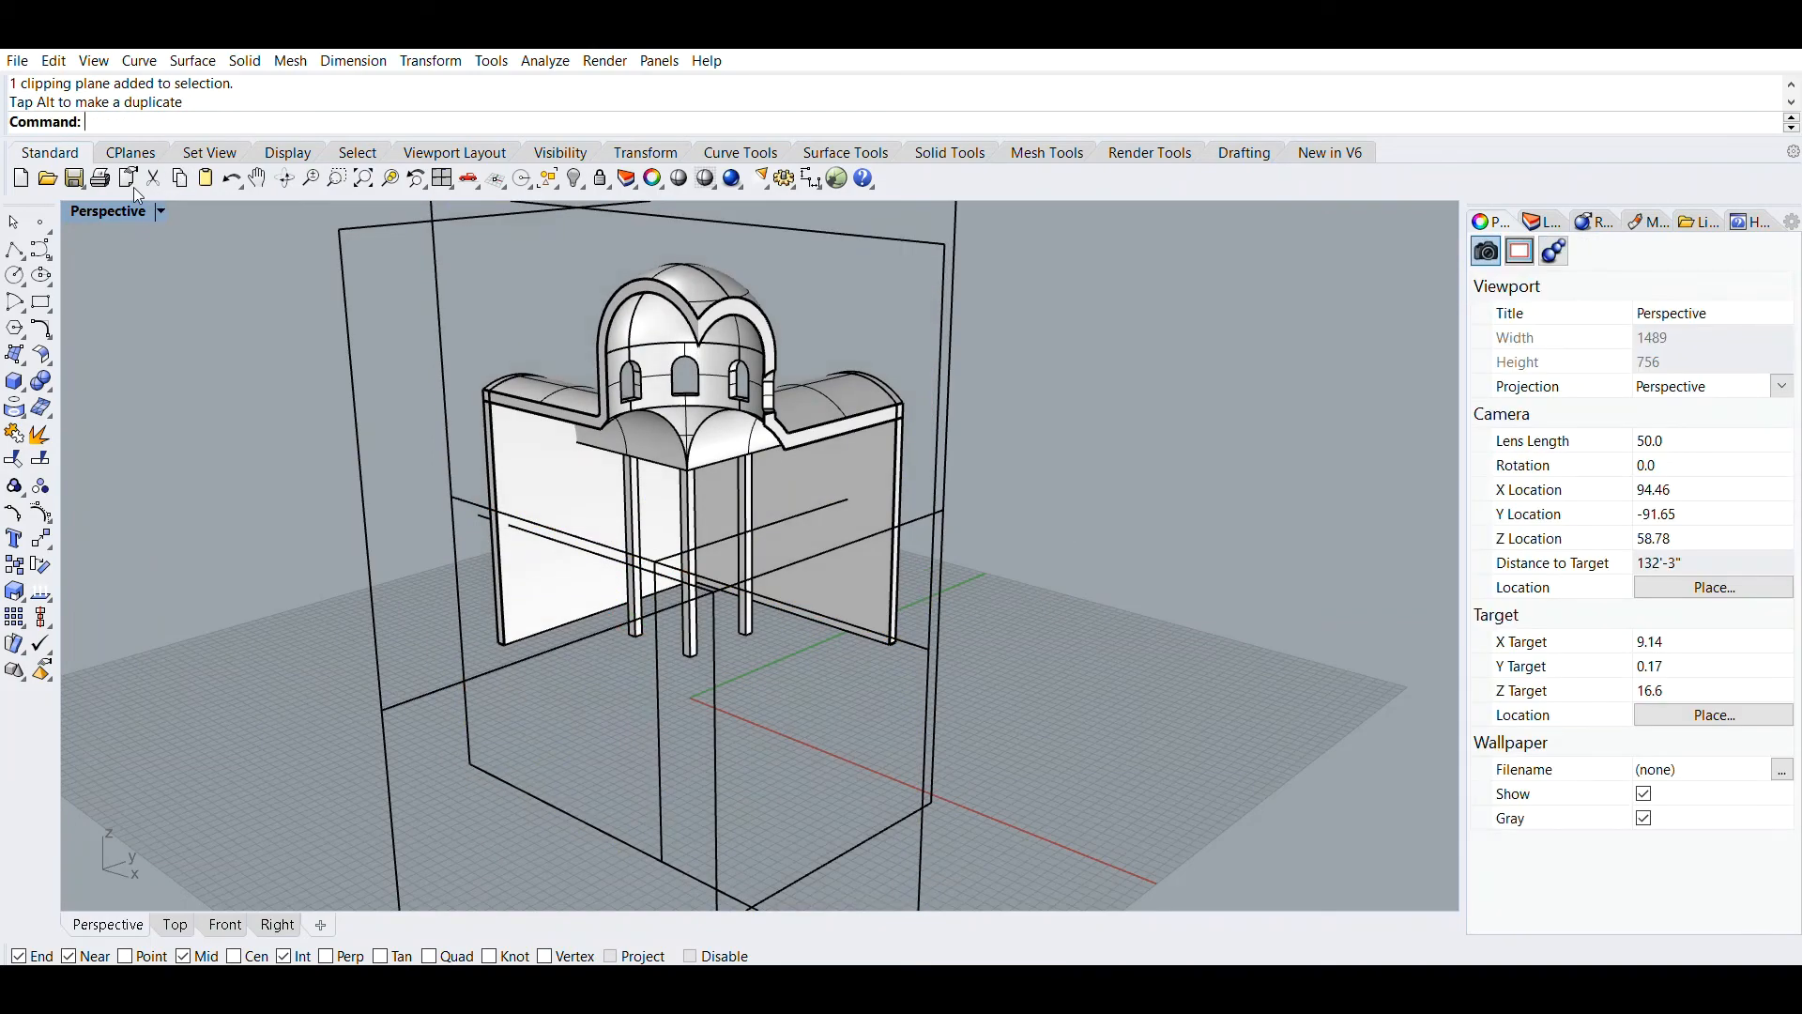
Flip the clipping direction of the Front-view clipping plane
double_click(113, 211)
double_click(828, 211)
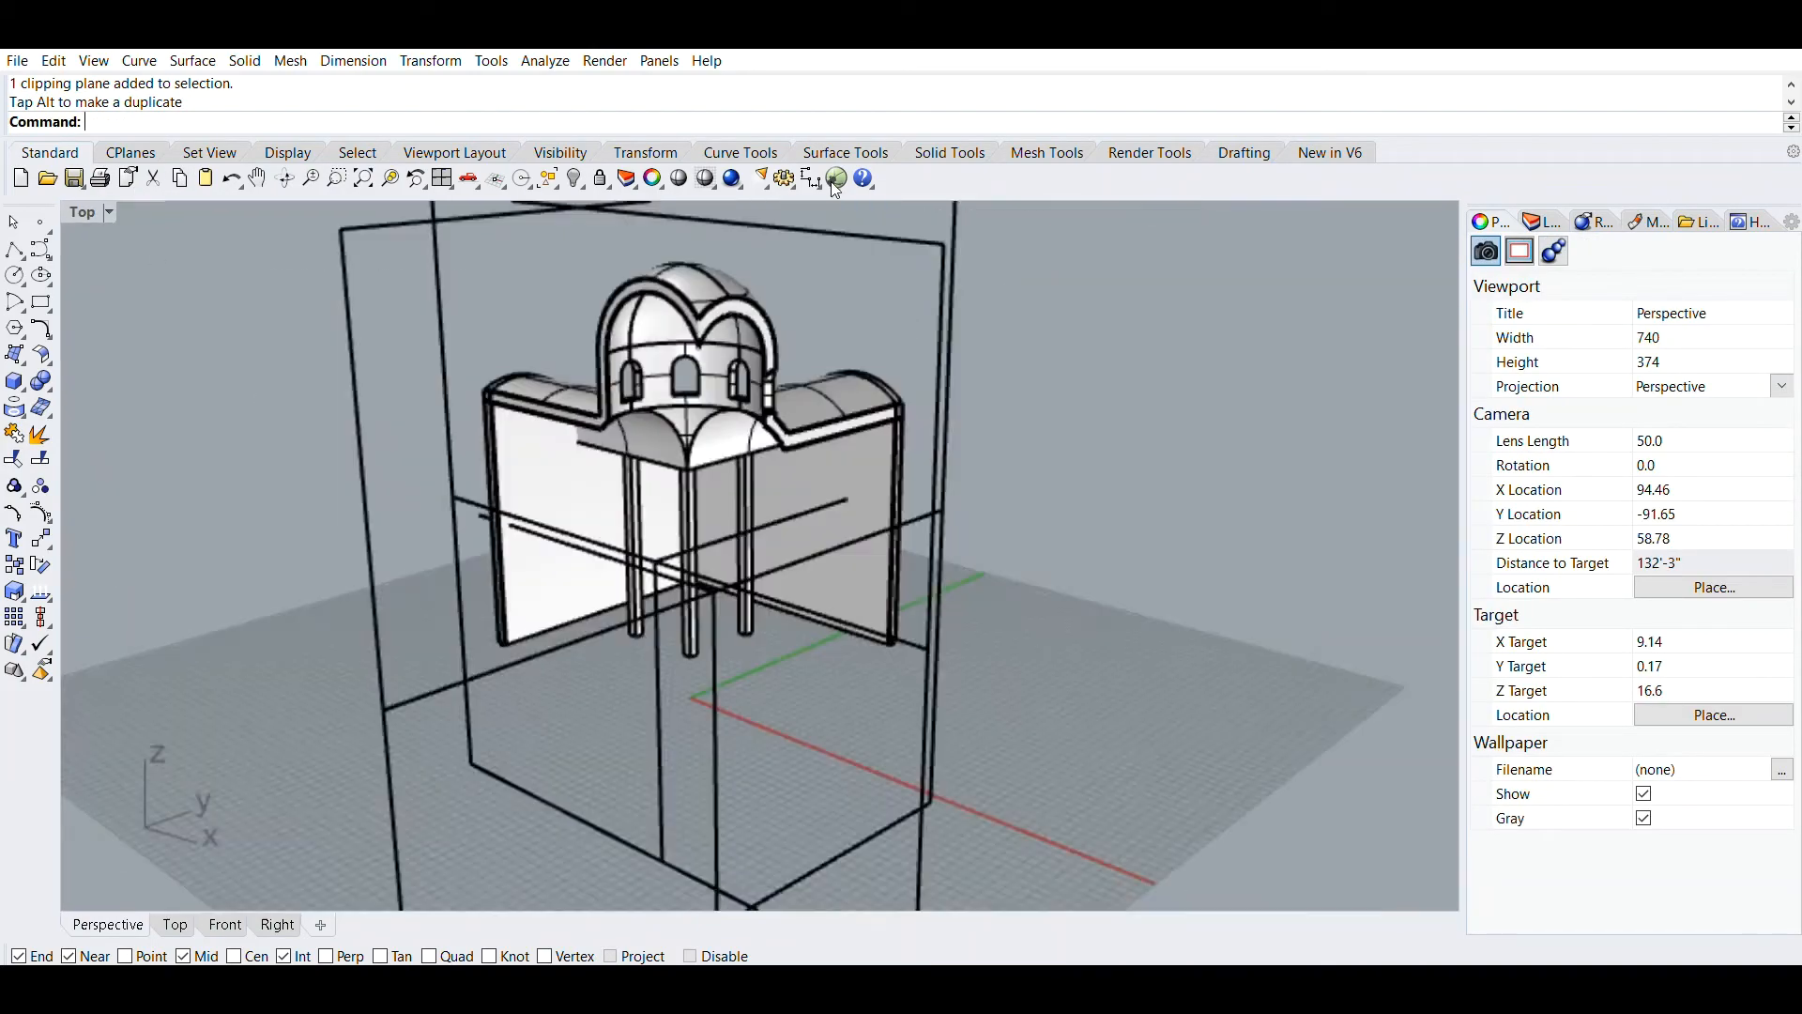
right_click_drag(740, 464, 798, 544)
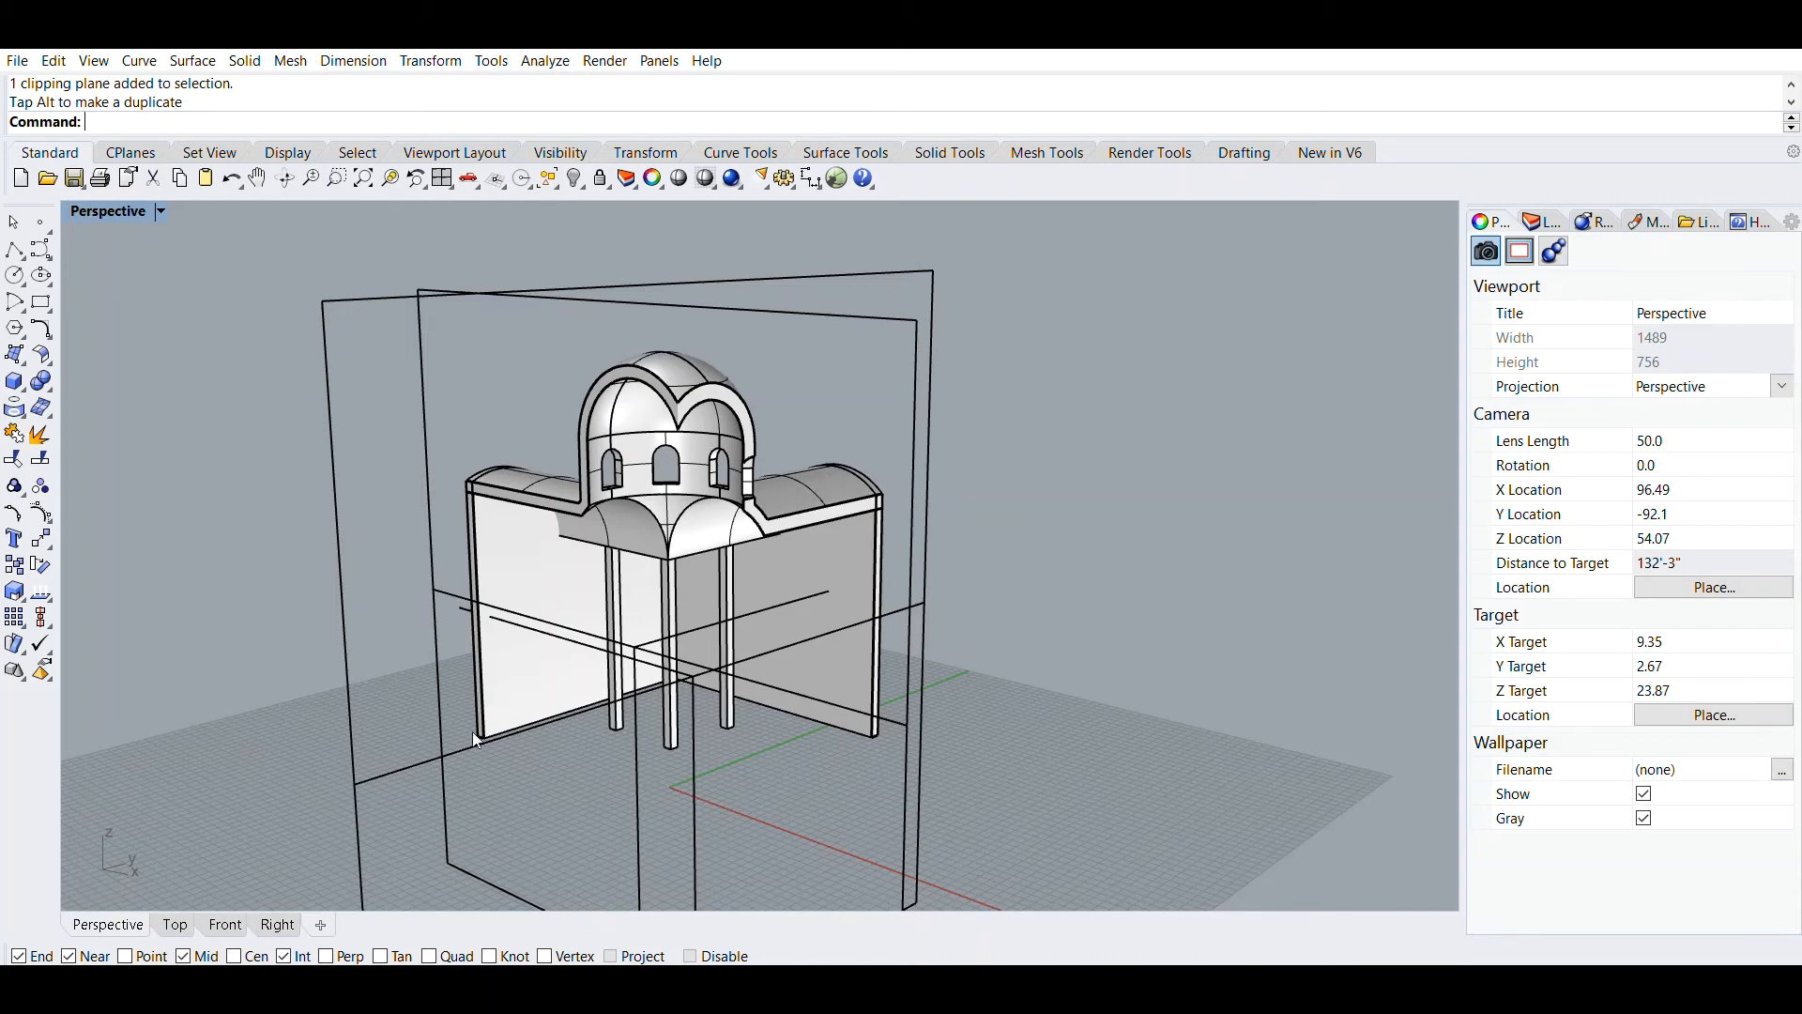
right_click_drag(1010, 384, 906, 362)
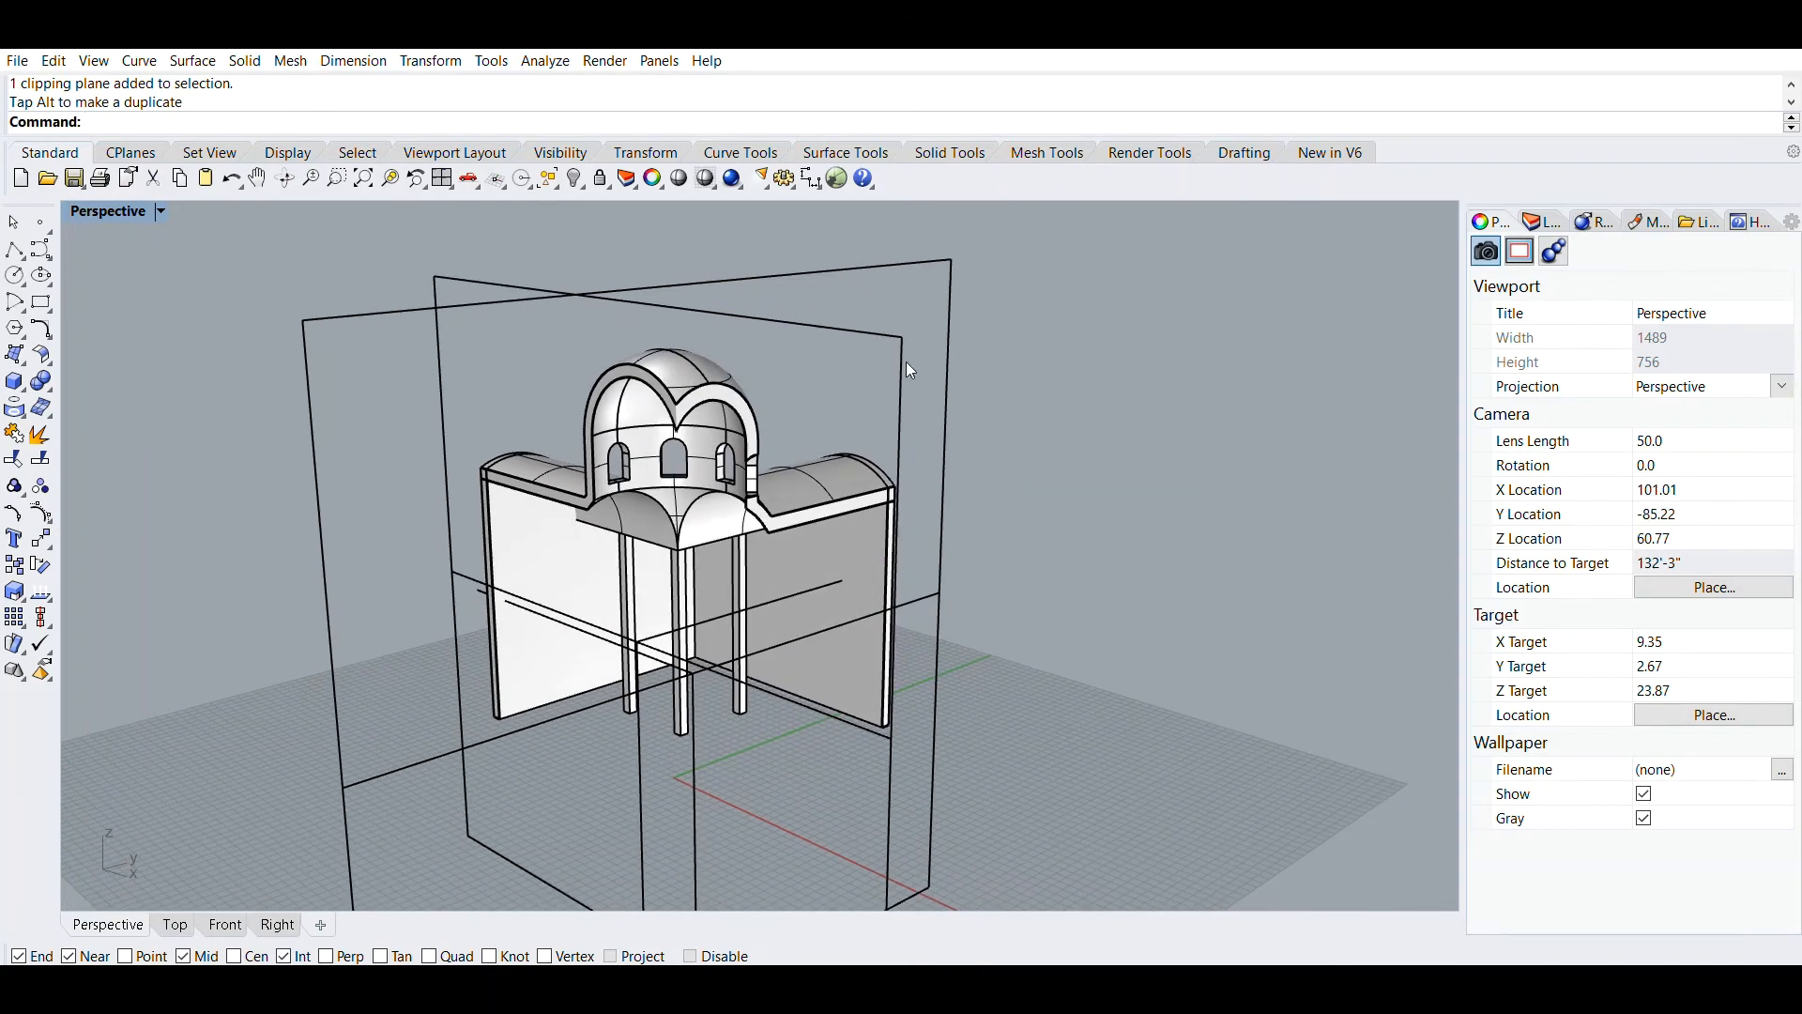
left_click(907, 333)
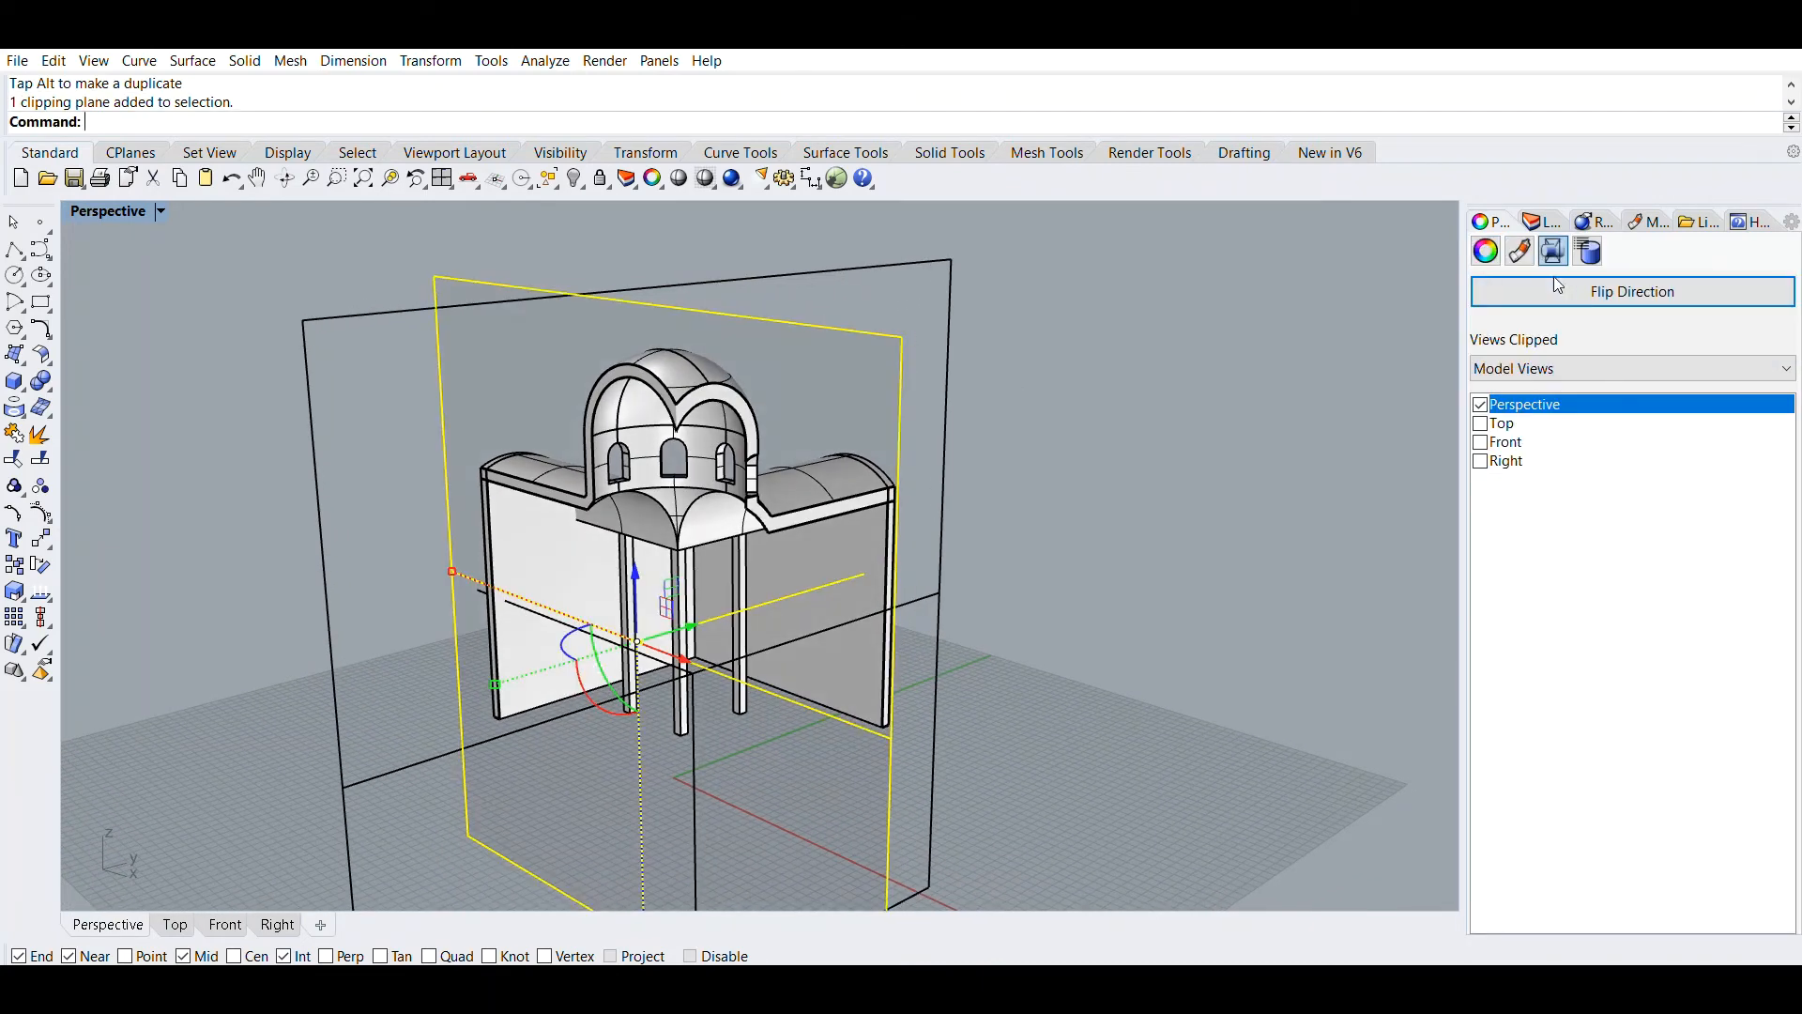
right_click_drag(800, 388, 769, 459)
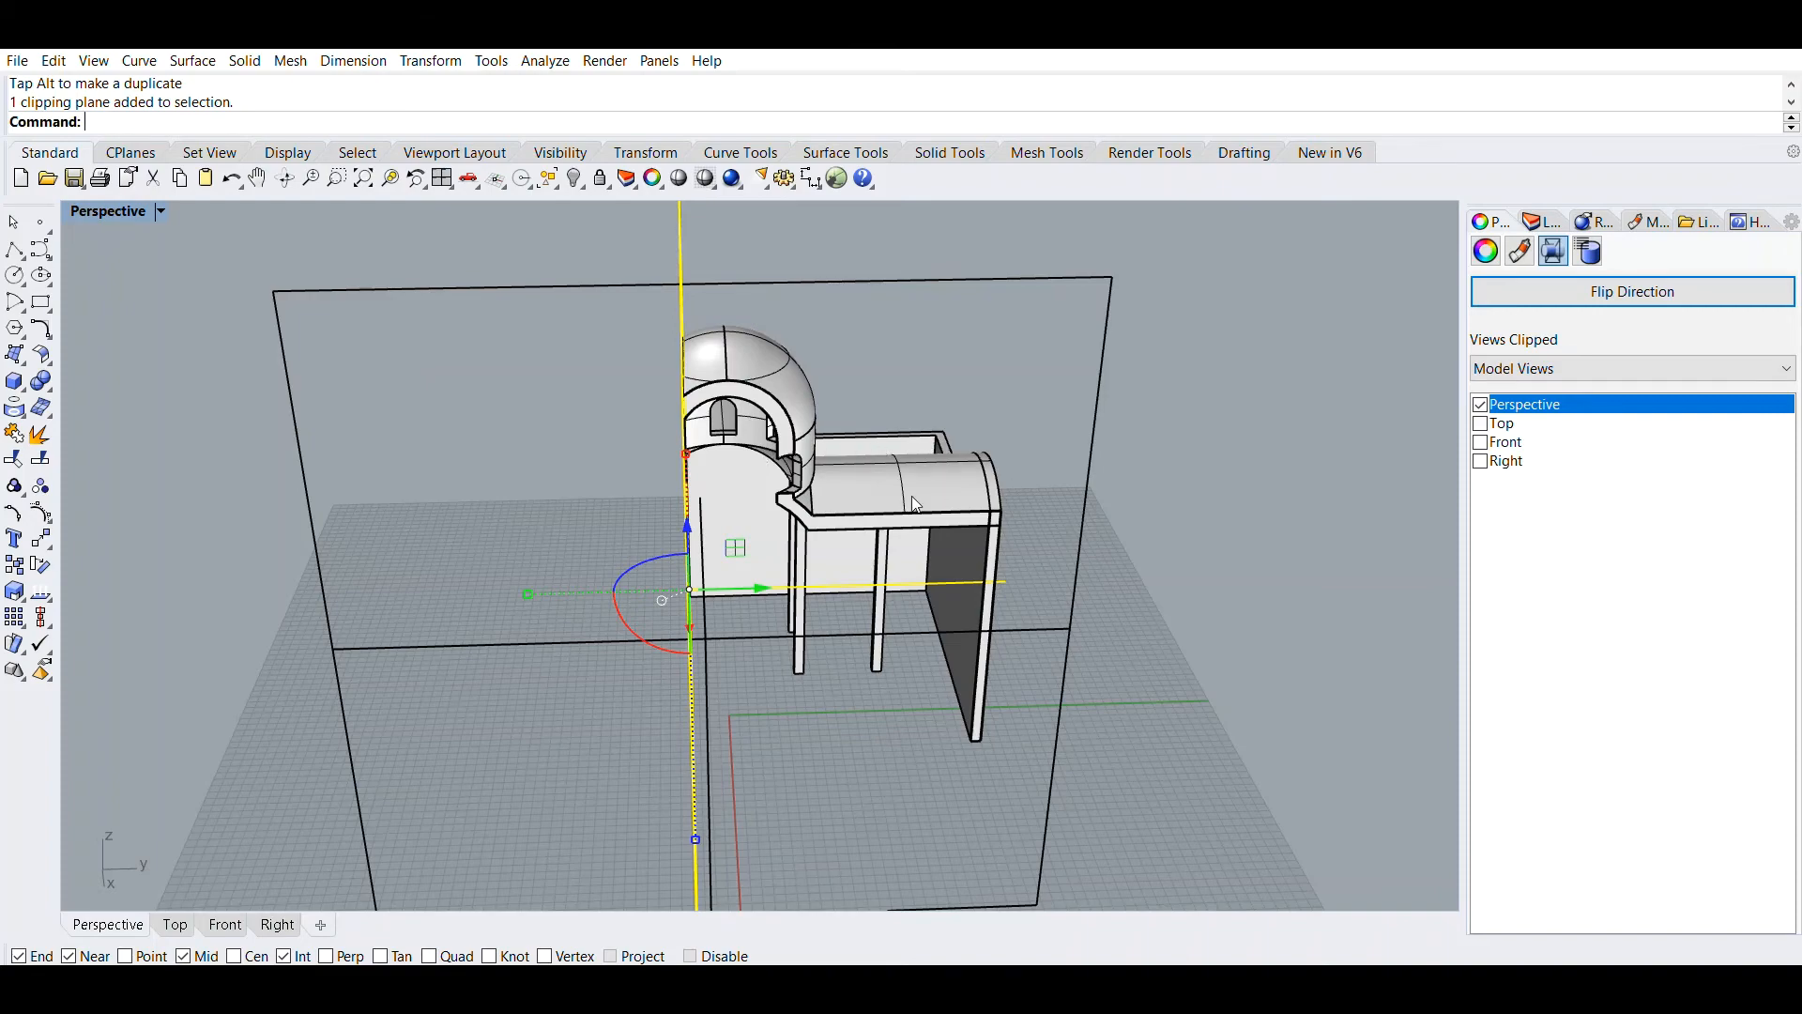
right_click_drag(913, 497, 897, 511)
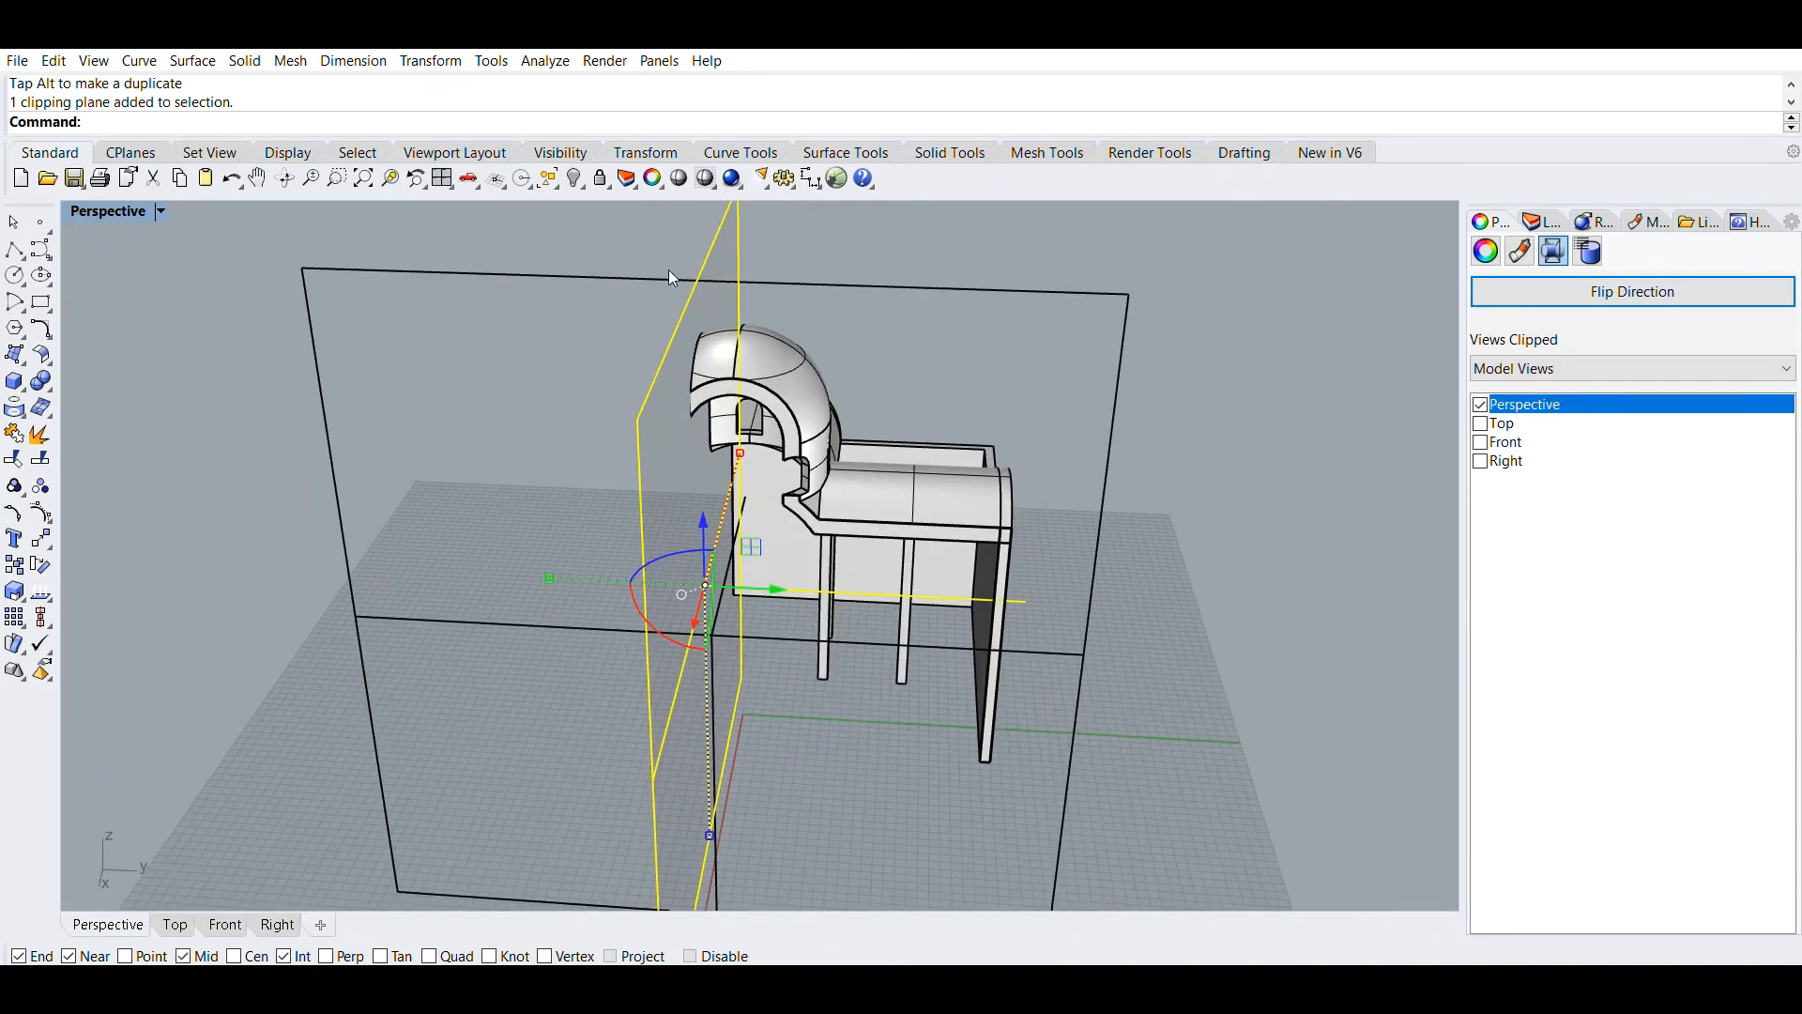
left_click(1665, 278)
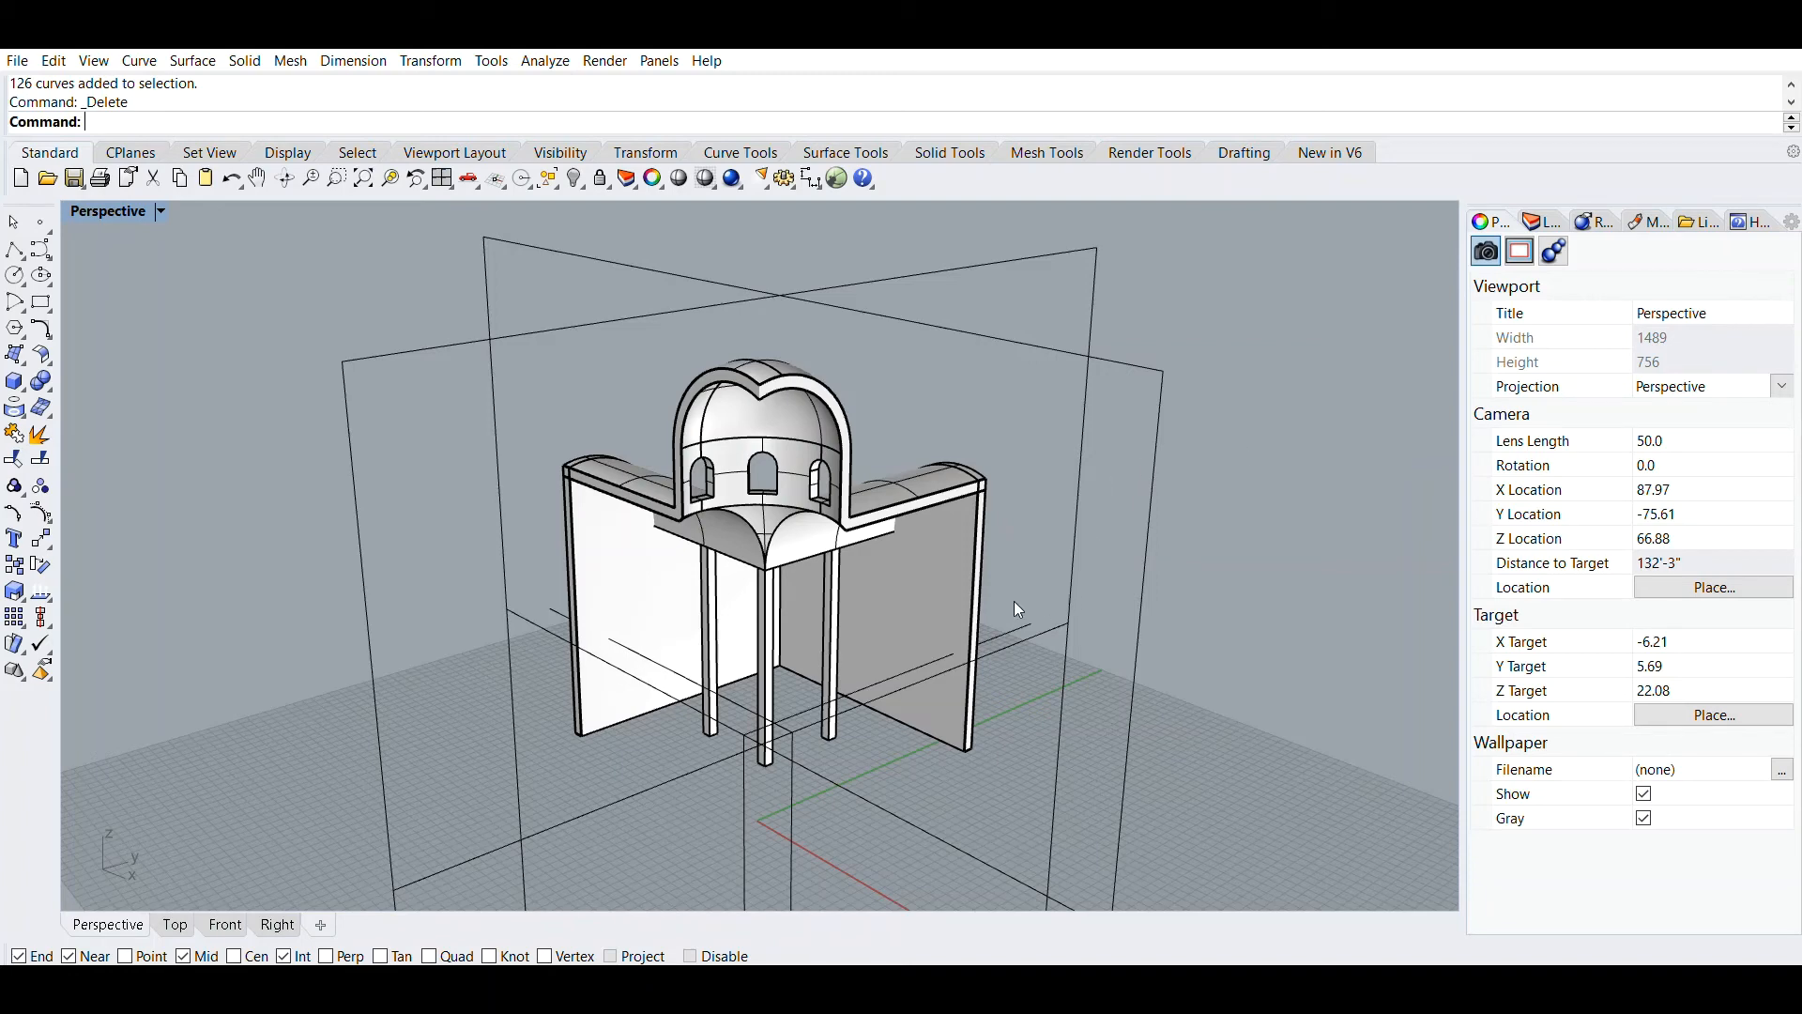
Generate a Make2D drawing of the clipped building from the Perspective view, with the building and both clipping planes selected
right_click_drag(820, 713, 1043, 356)
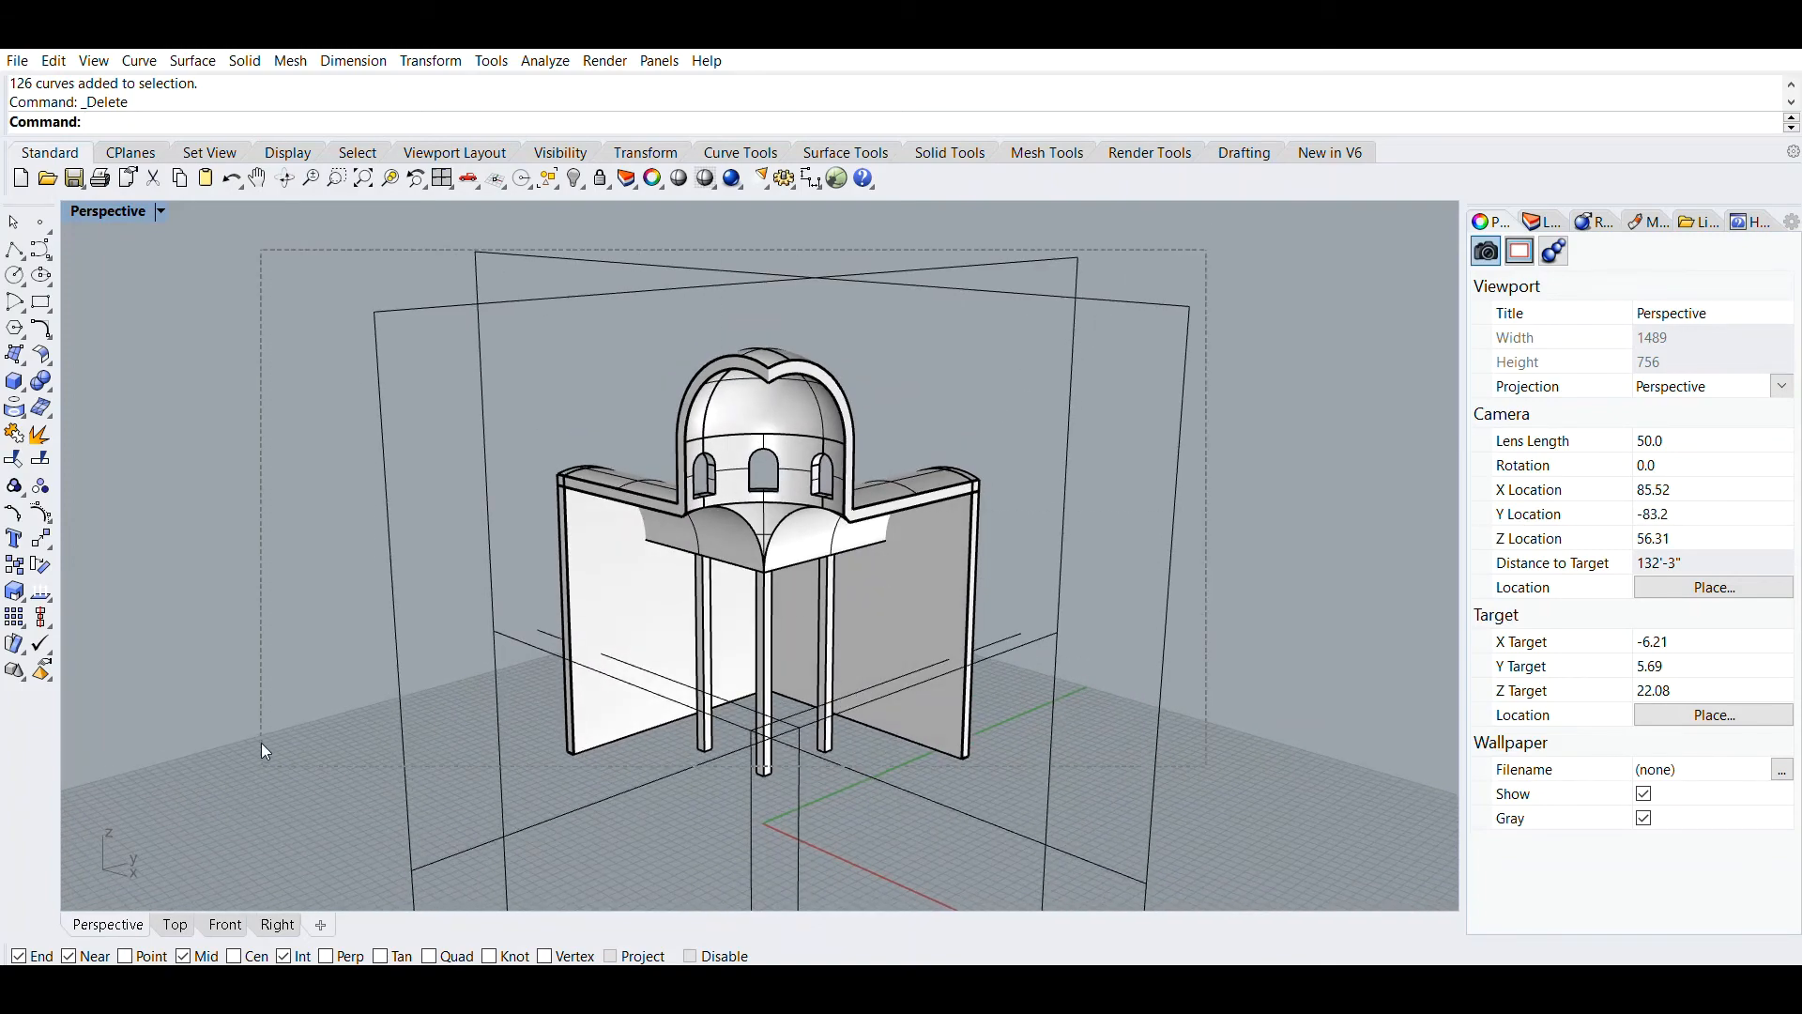
left_click_drag(262, 744, 261, 755)
type("Make2D")
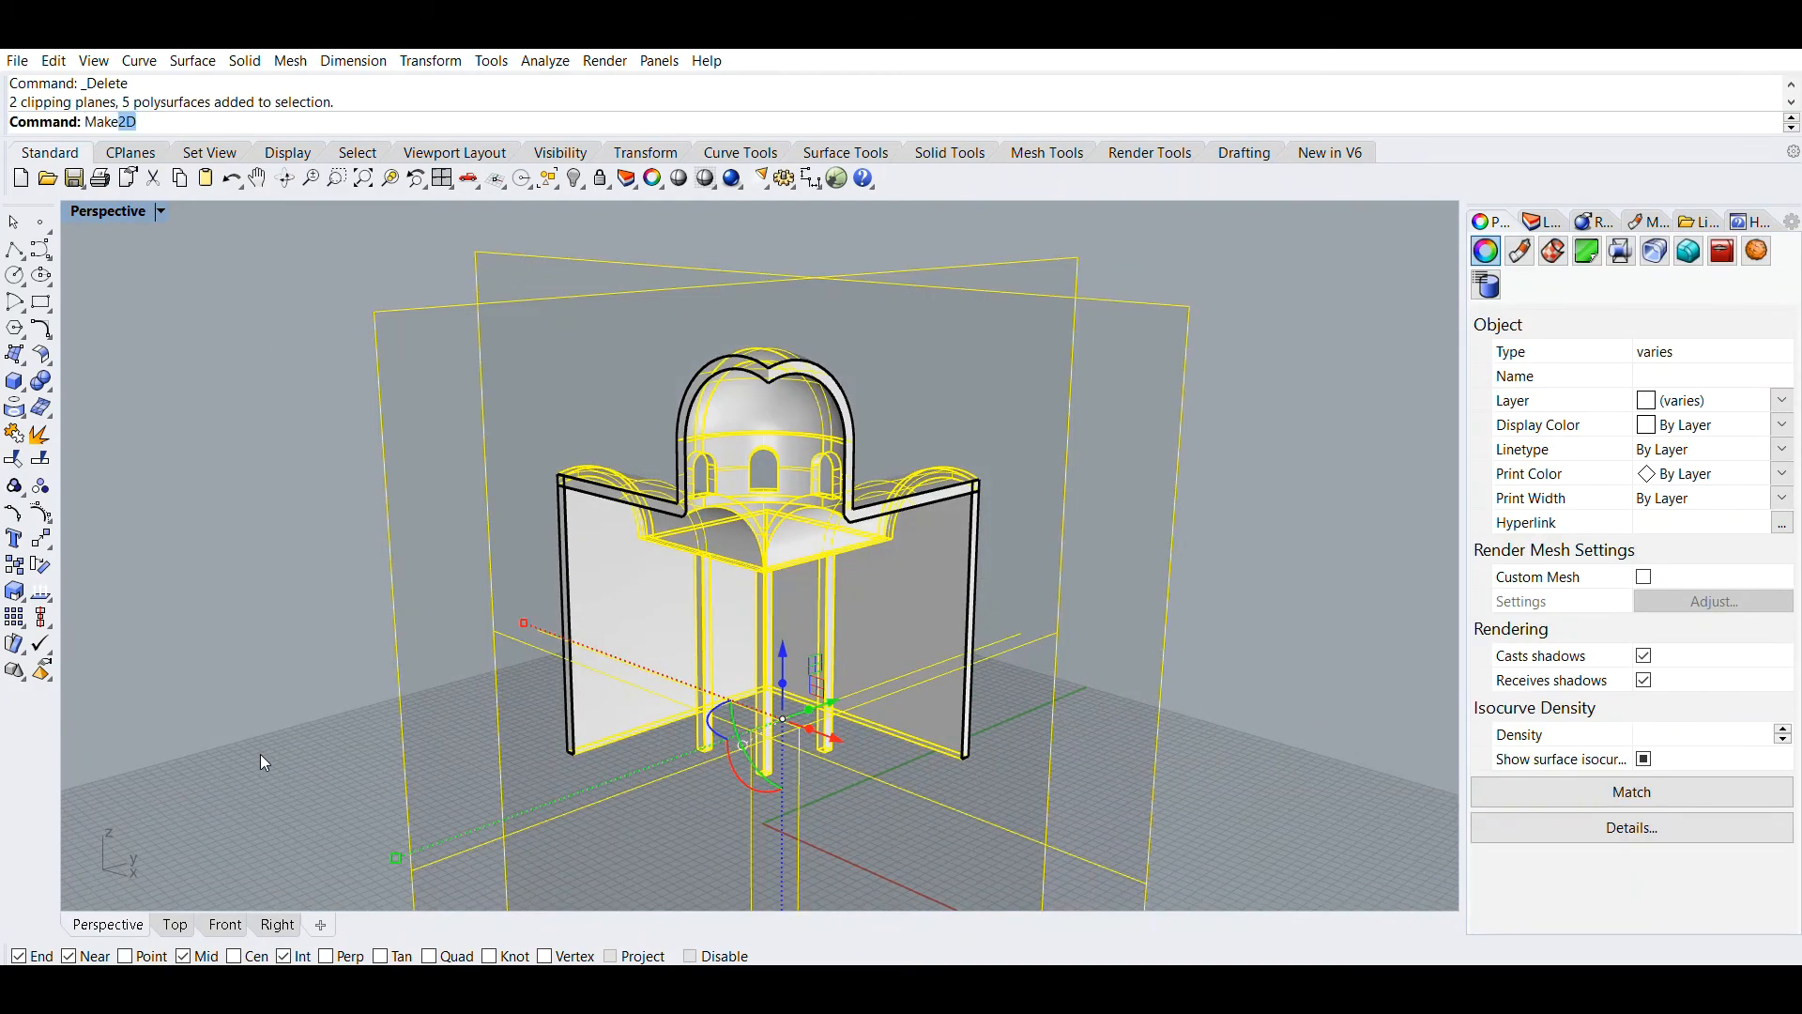
key("Return")
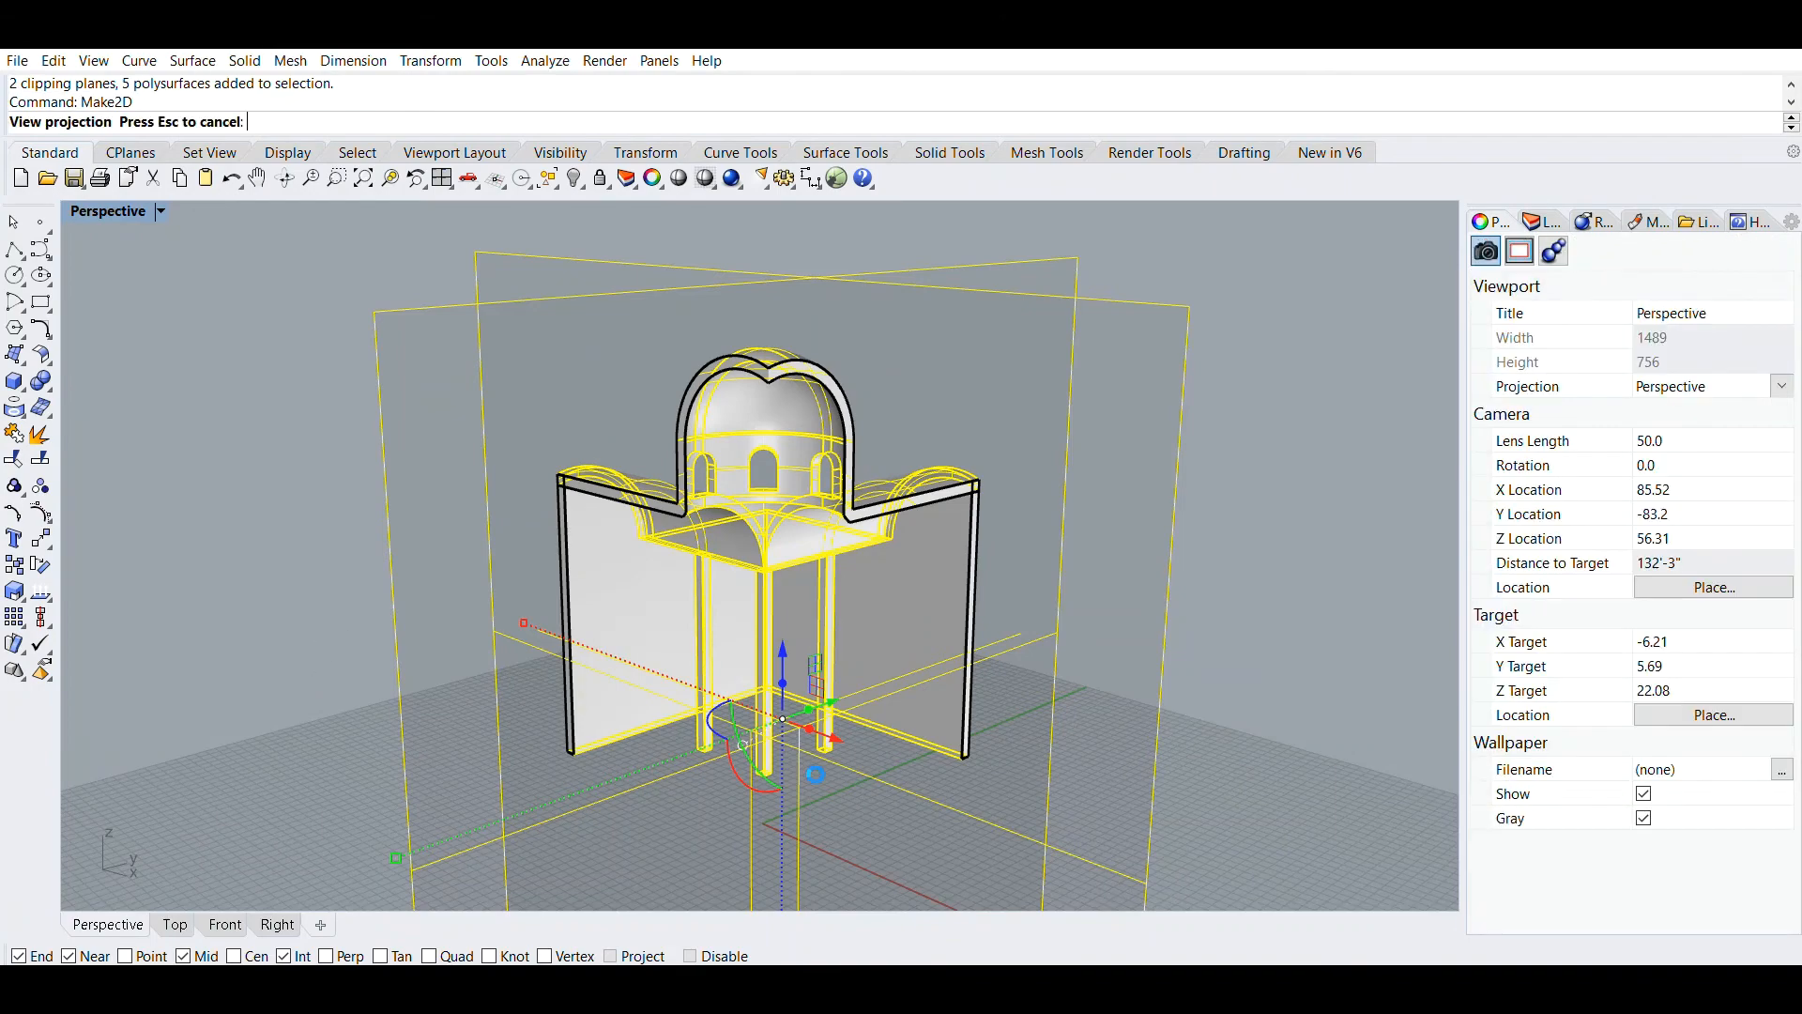
double_click(108, 210)
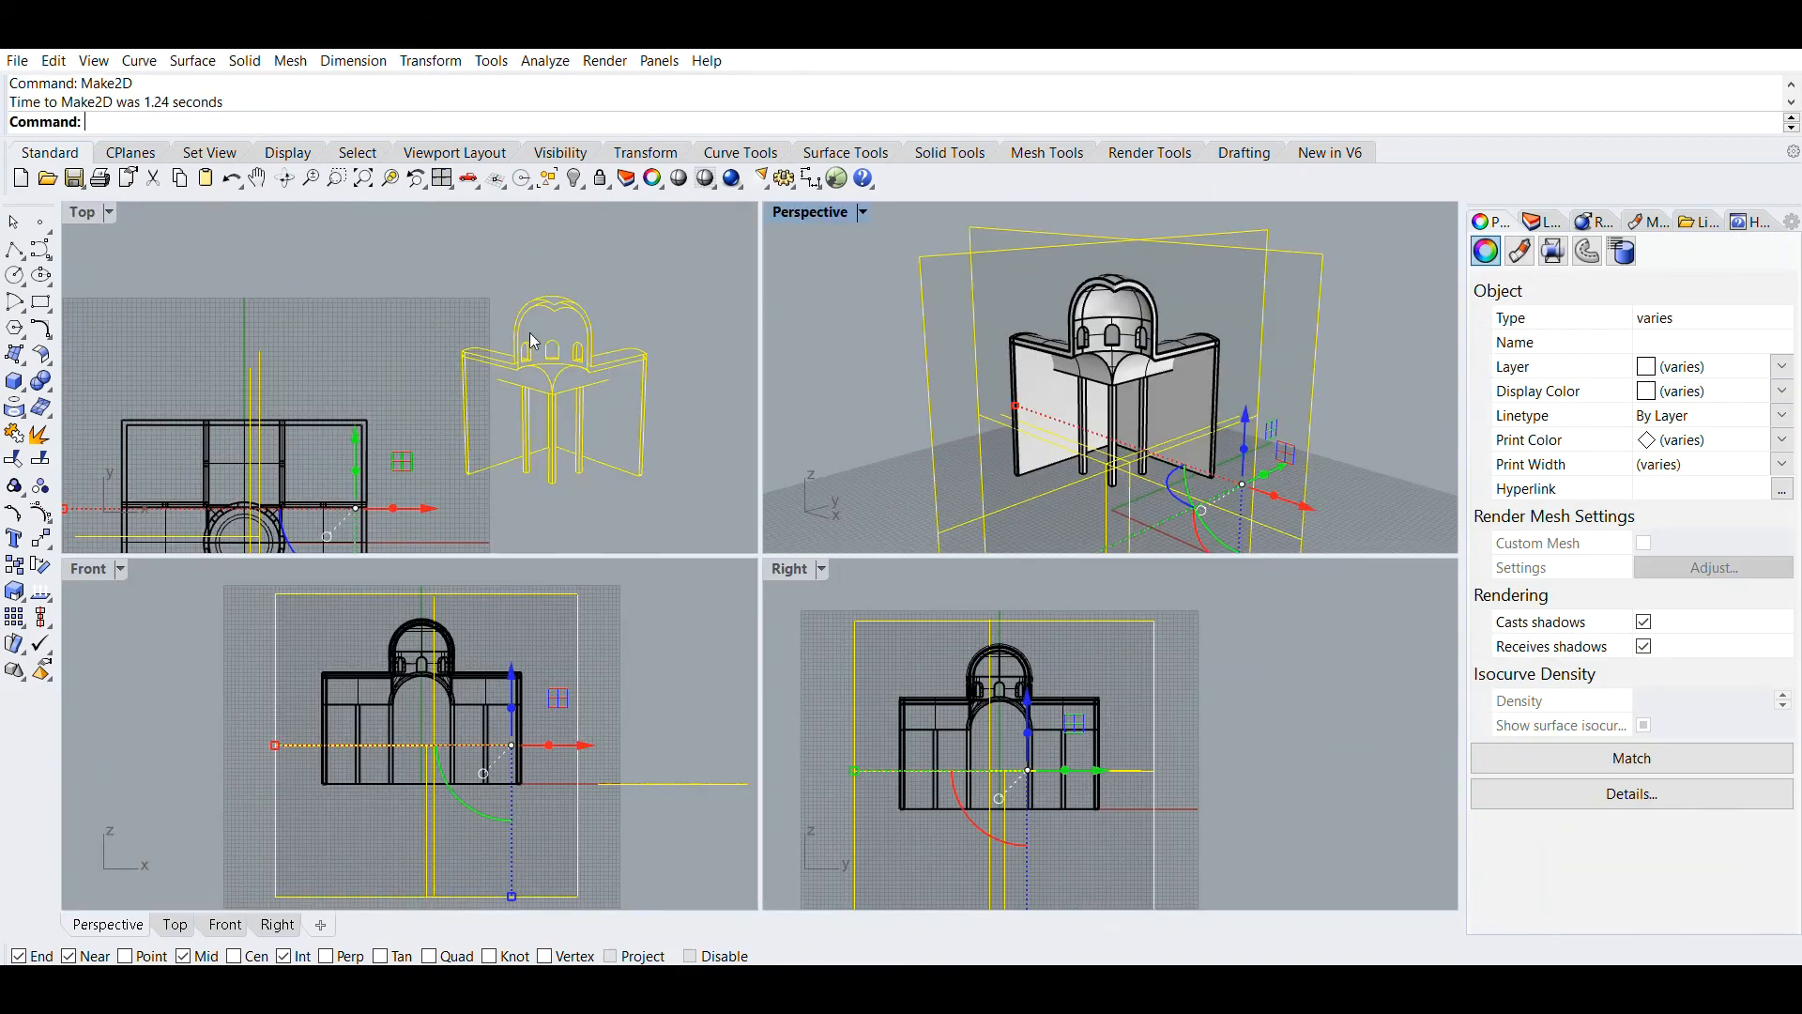
right_click_drag(571, 391, 434, 333)
left_click(334, 234)
Examine the Make2D section drawing in the Top view around the wing wall's base and the roof corner
scroll(362, 291, "up", 3)
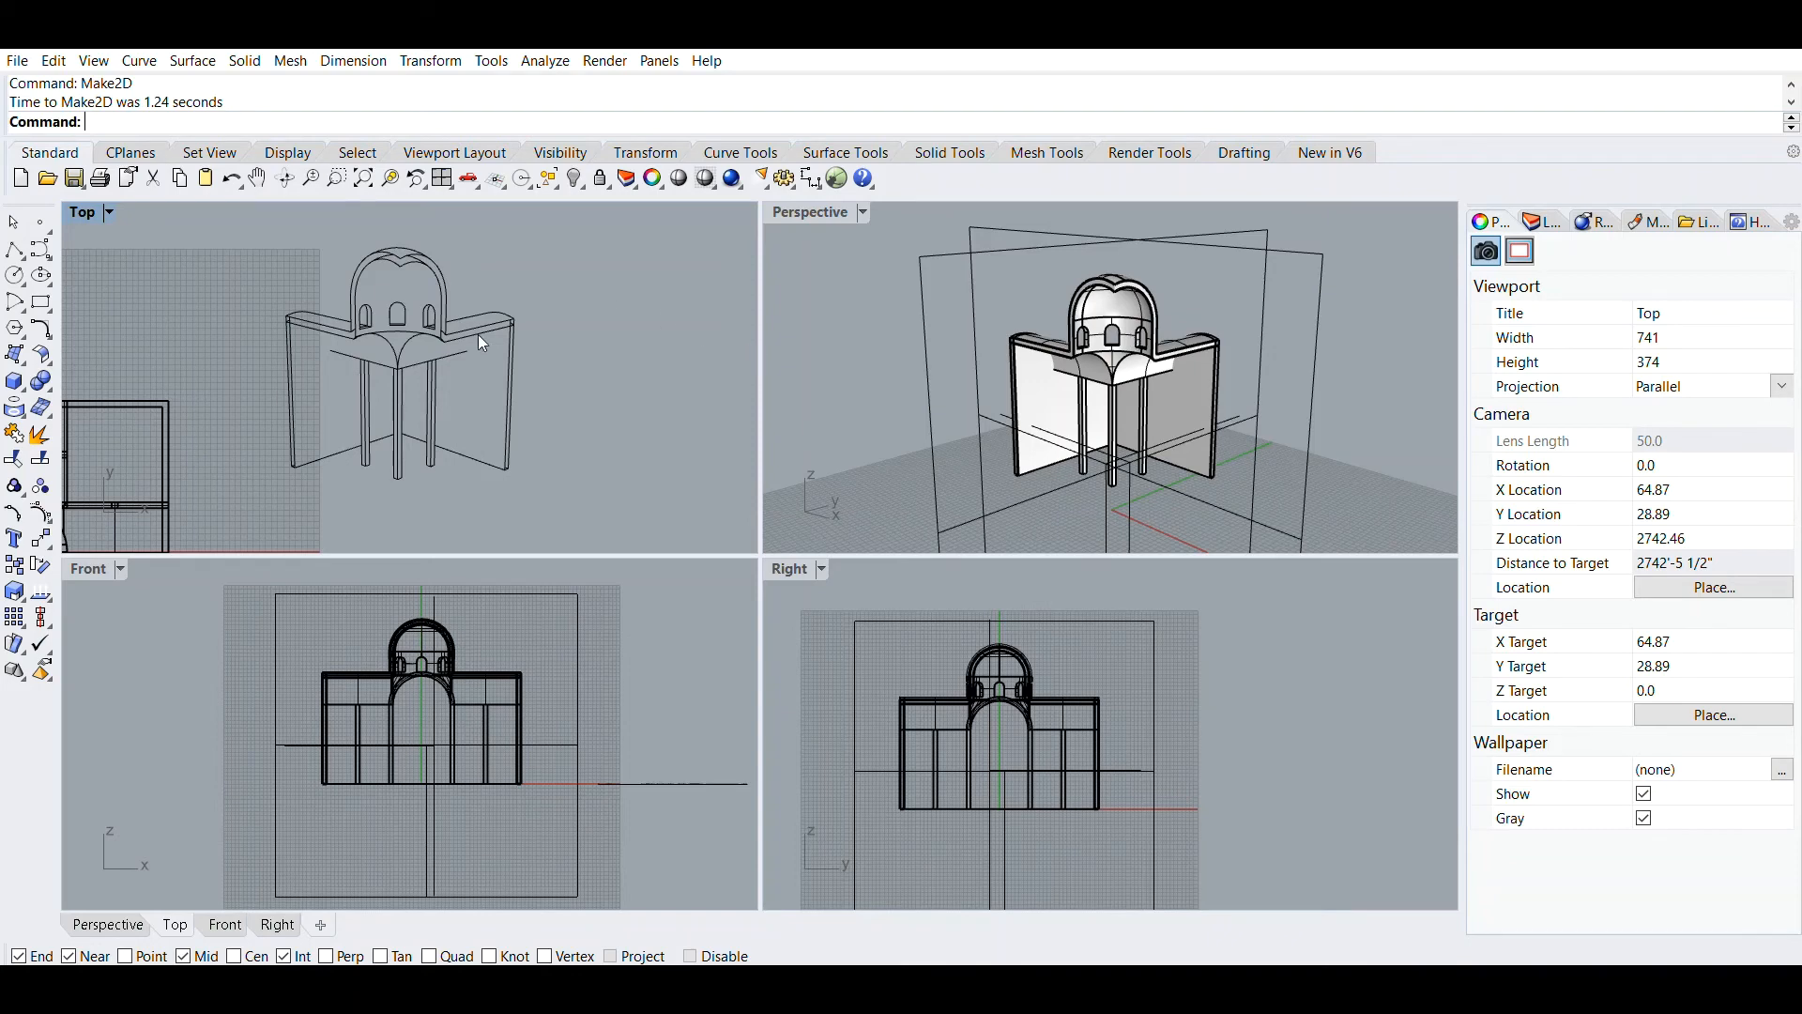
scroll(456, 335, "up", 2)
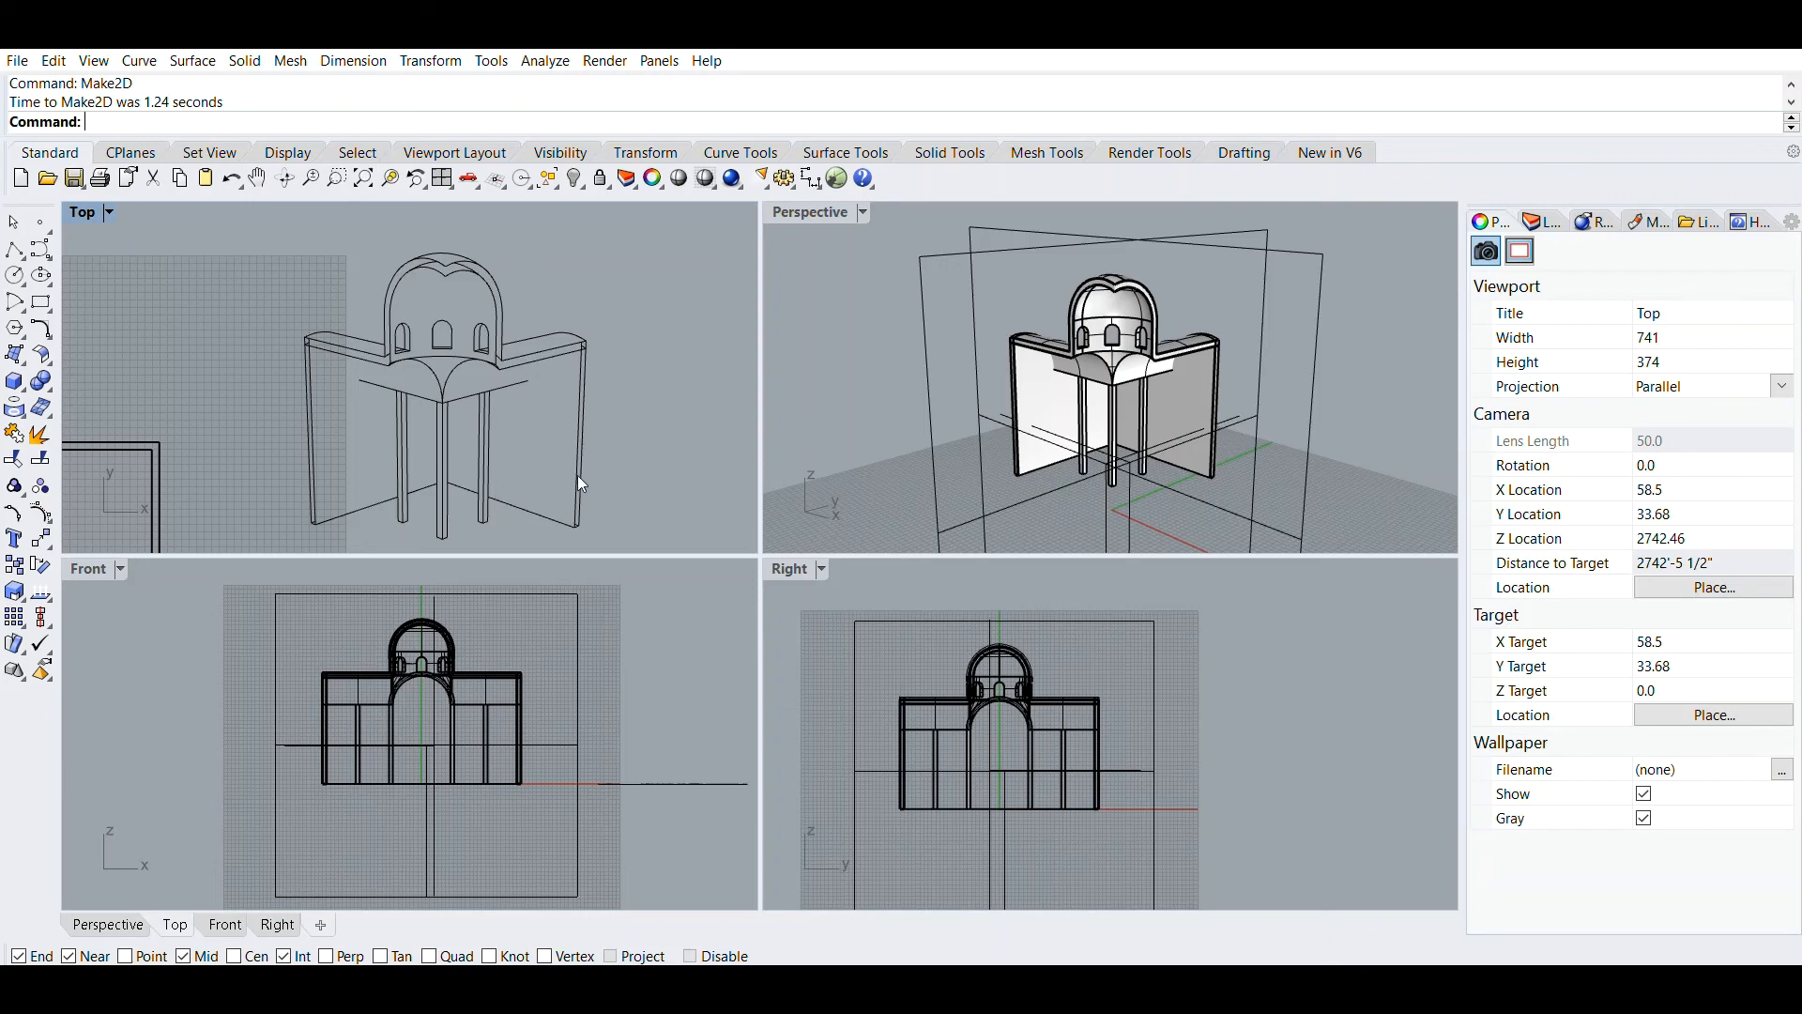
scroll(578, 471, "up", 5)
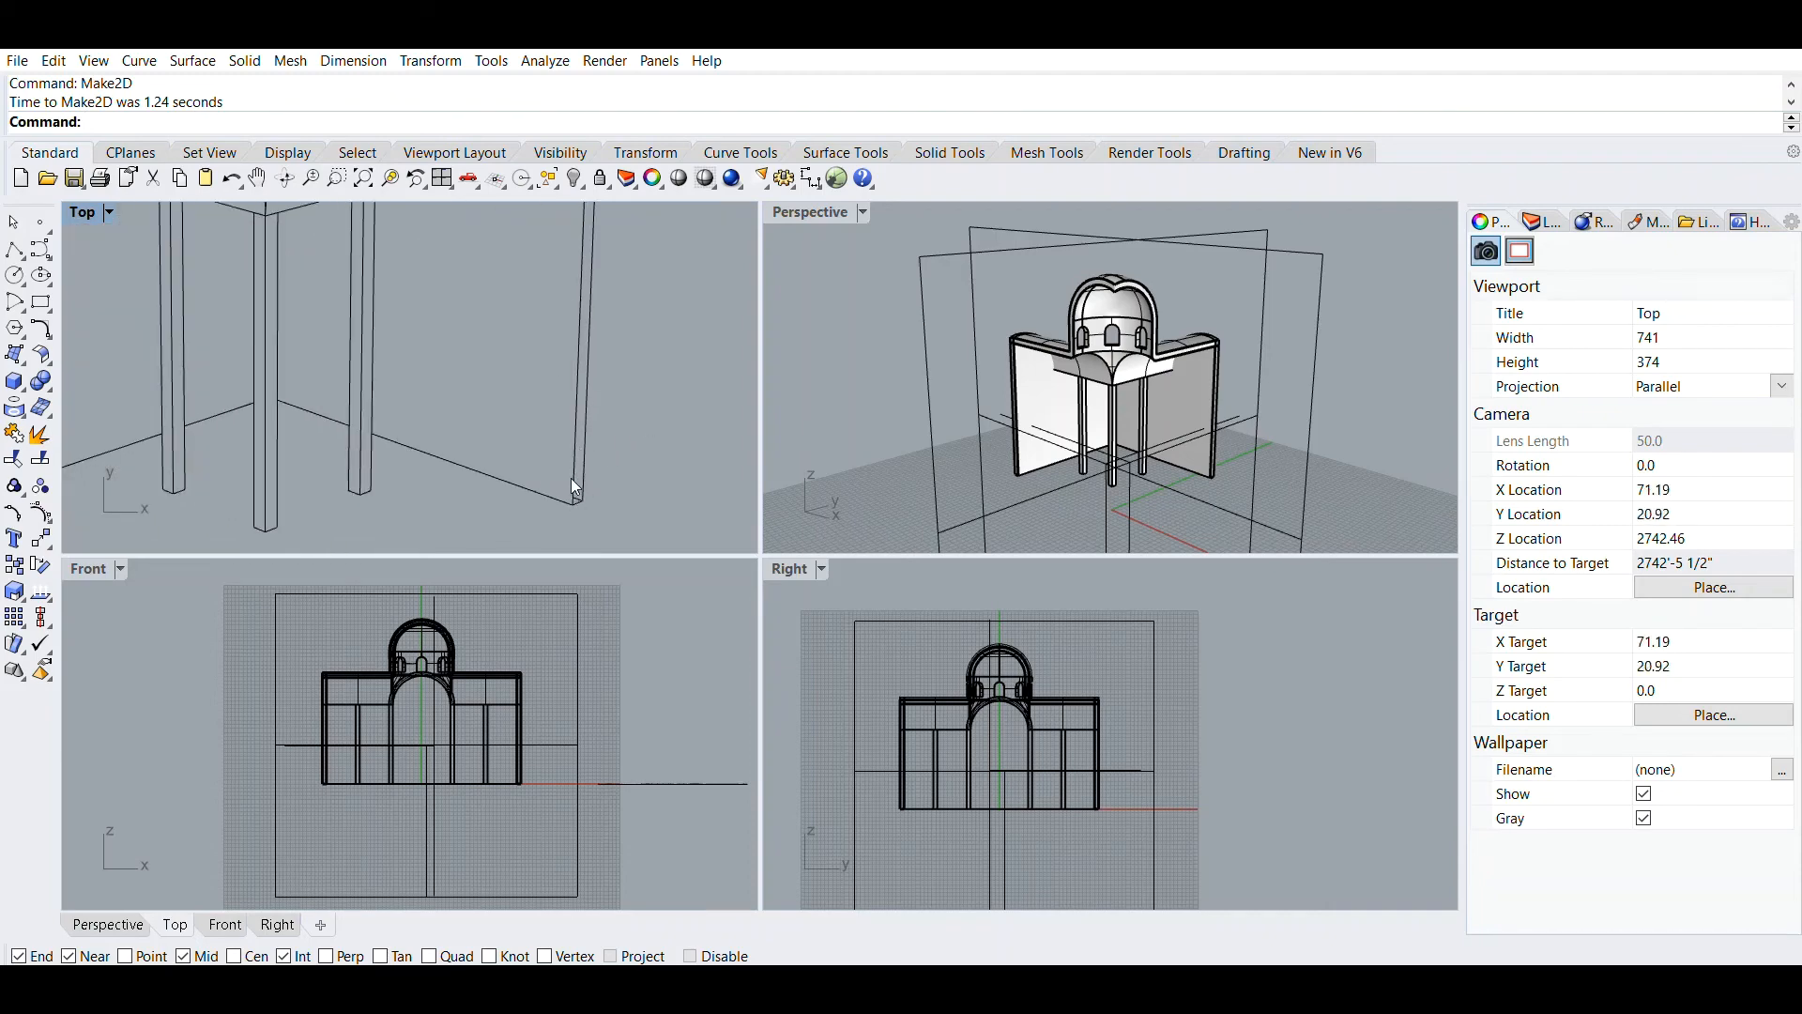
scroll(576, 485, "up", 4)
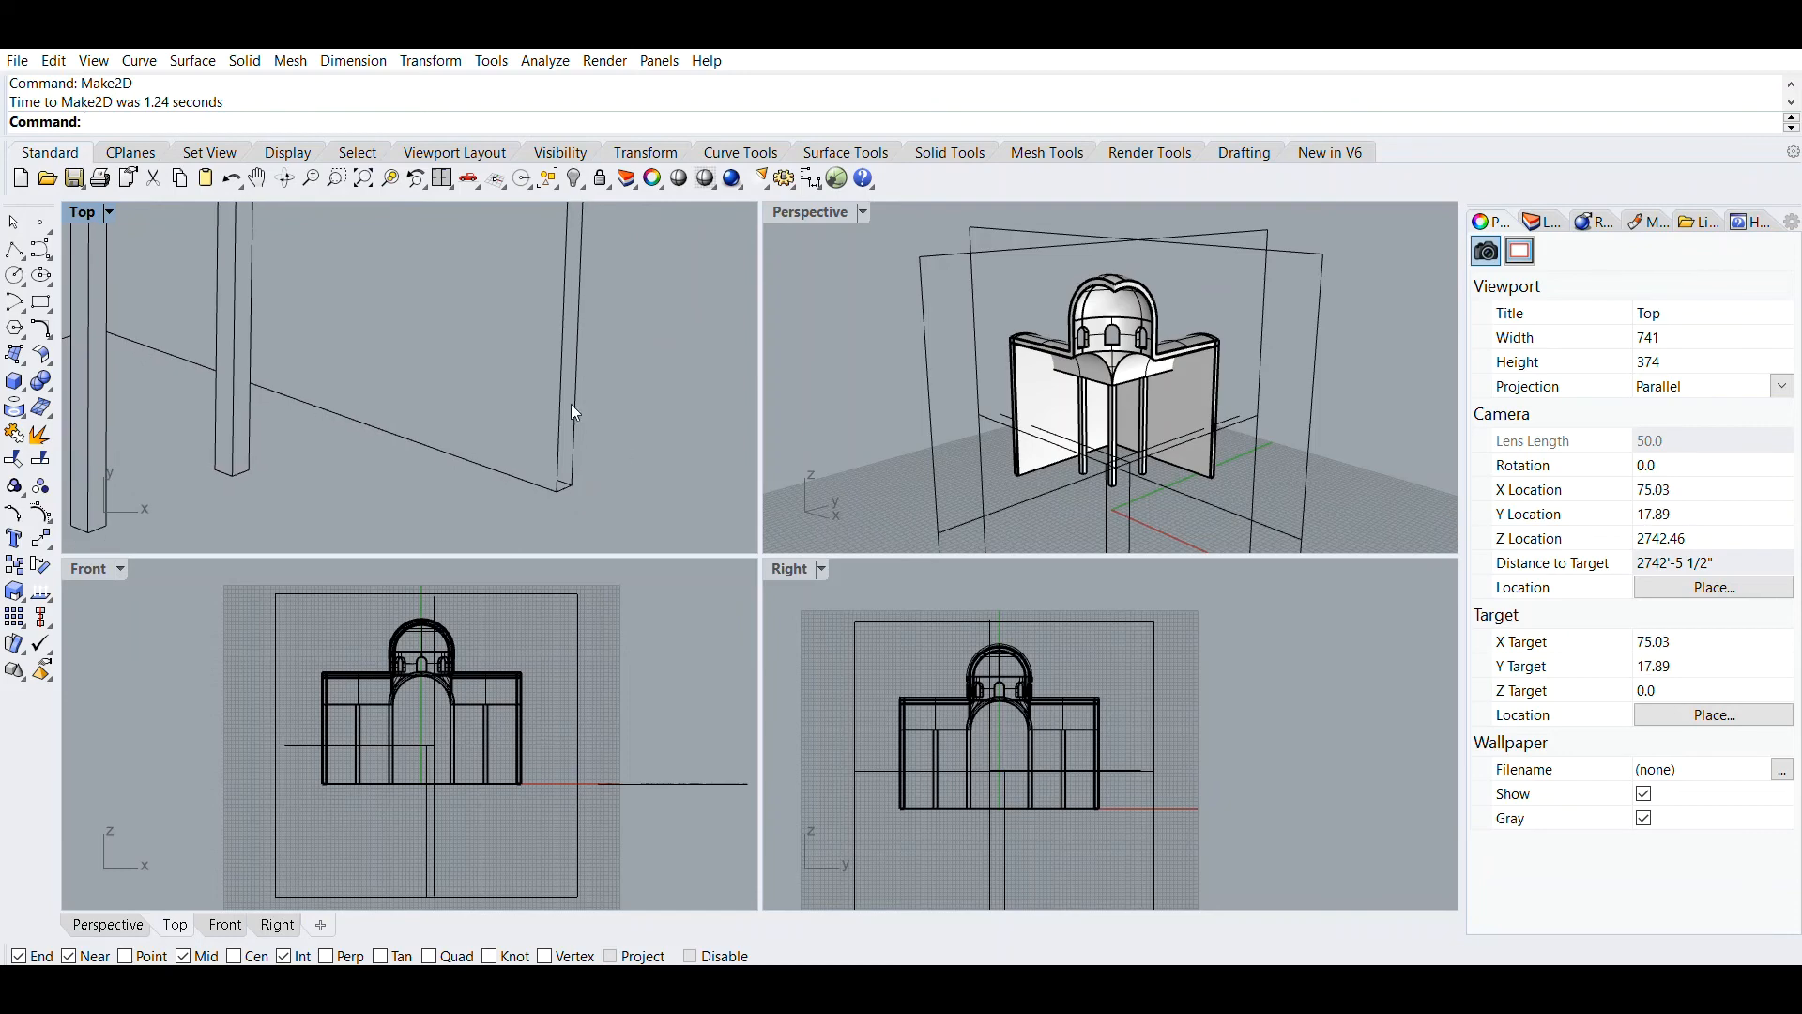
mouse_move(532, 442)
right_mouse_down()
mouse_move(531, 499)
mouse_move(519, 465)
right_mouse_up()
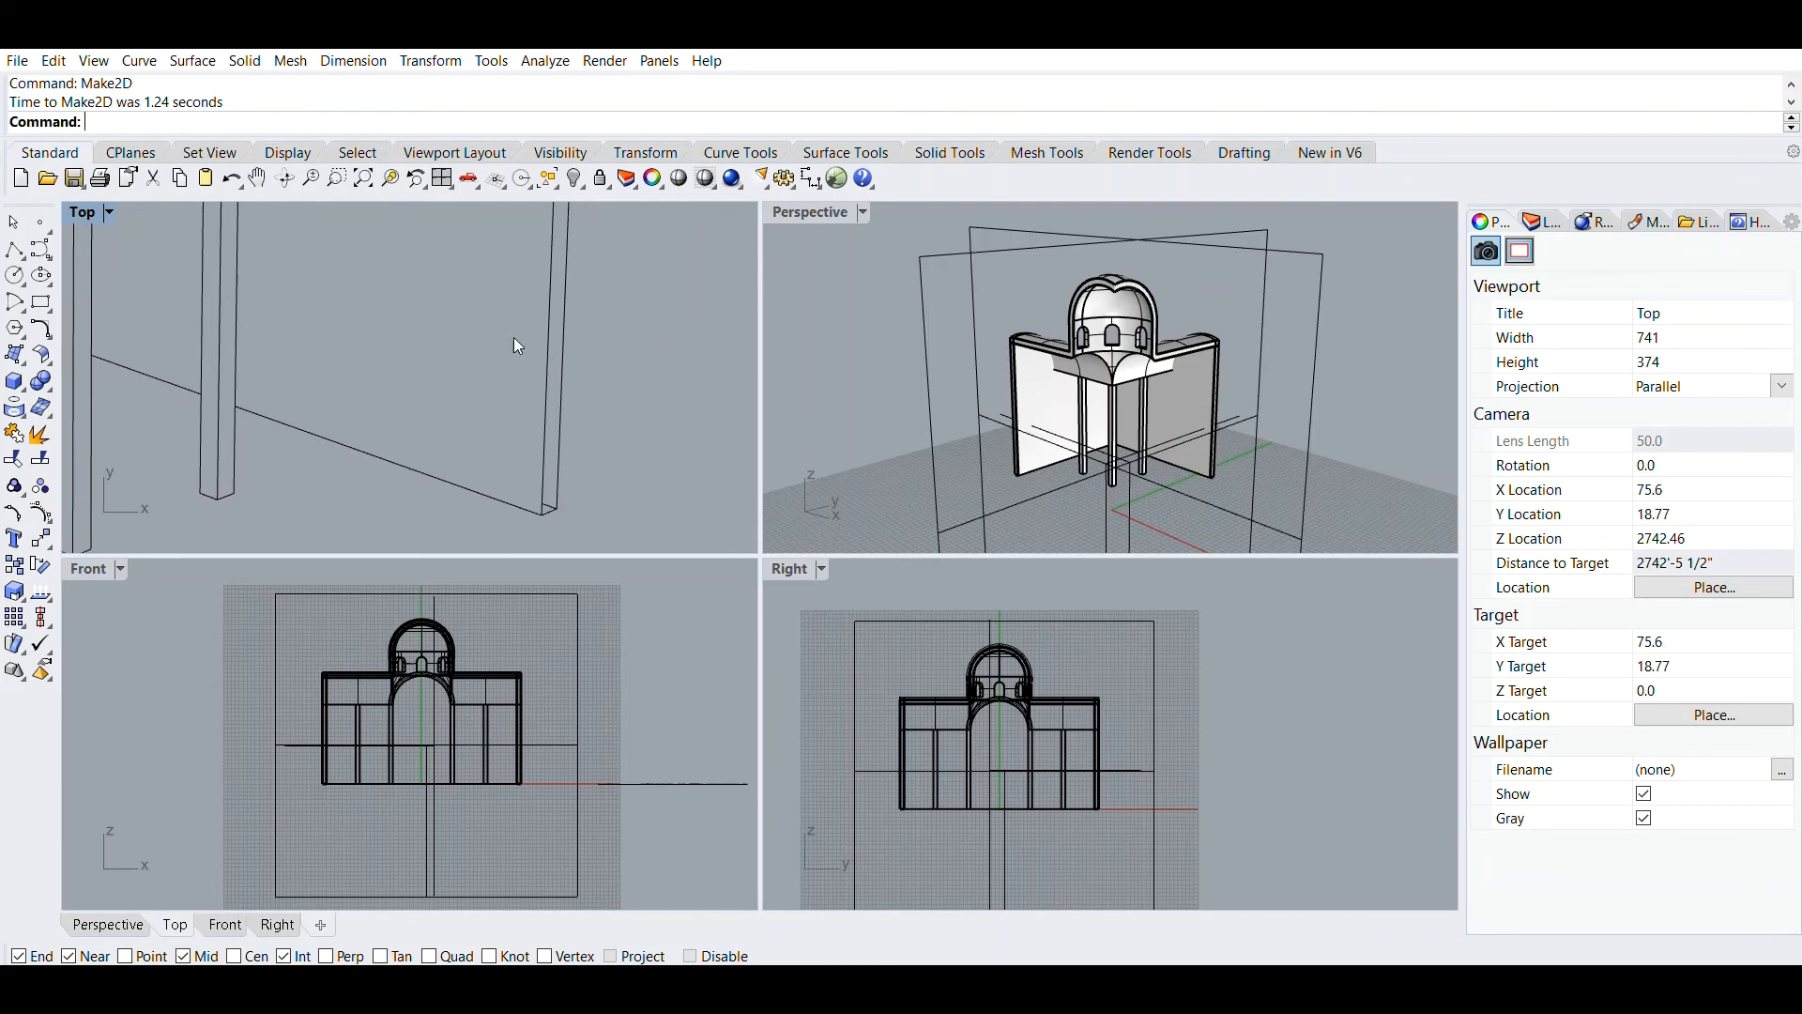
scroll(515, 336, "down", 4)
right_click_drag(514, 282, 534, 502)
scroll(543, 418, "down", 2)
scroll(563, 276, "up", 8)
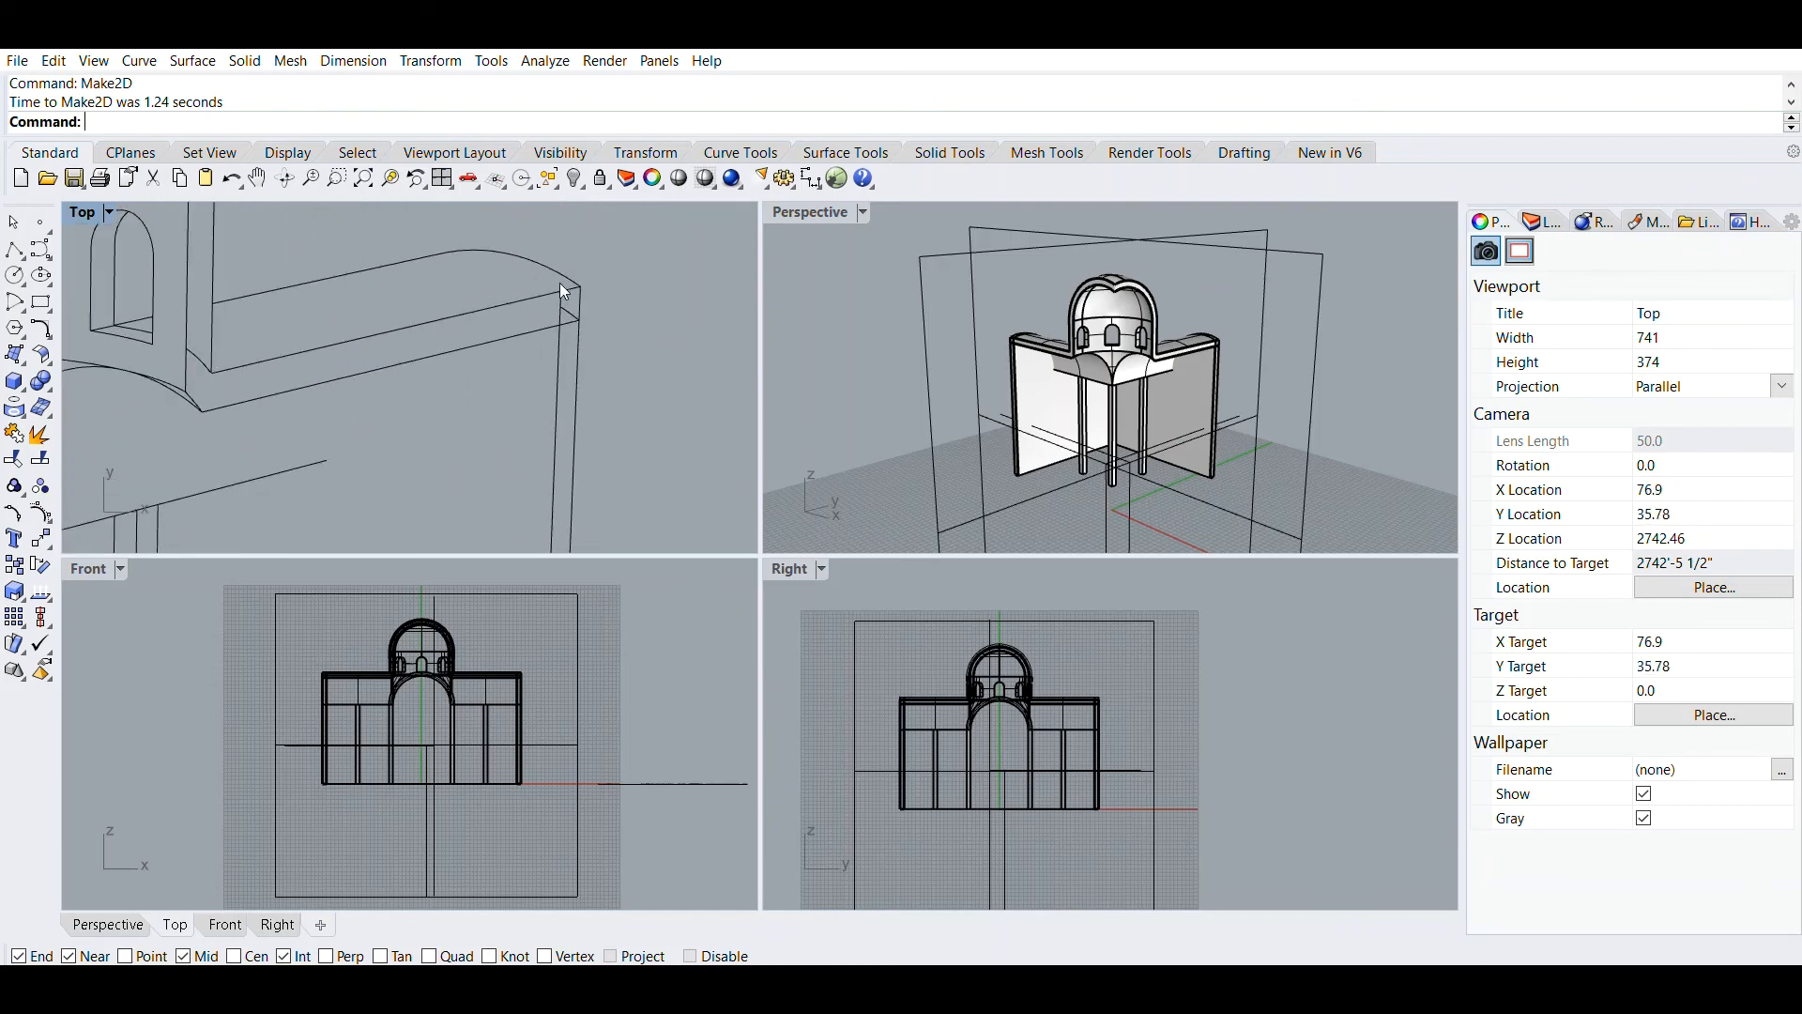
Examine the Make2D linework around the dome windows, the opposite wing, the vaults and the column tops
right_click_drag(200, 368, 391, 475)
scroll(400, 438, "down", 6)
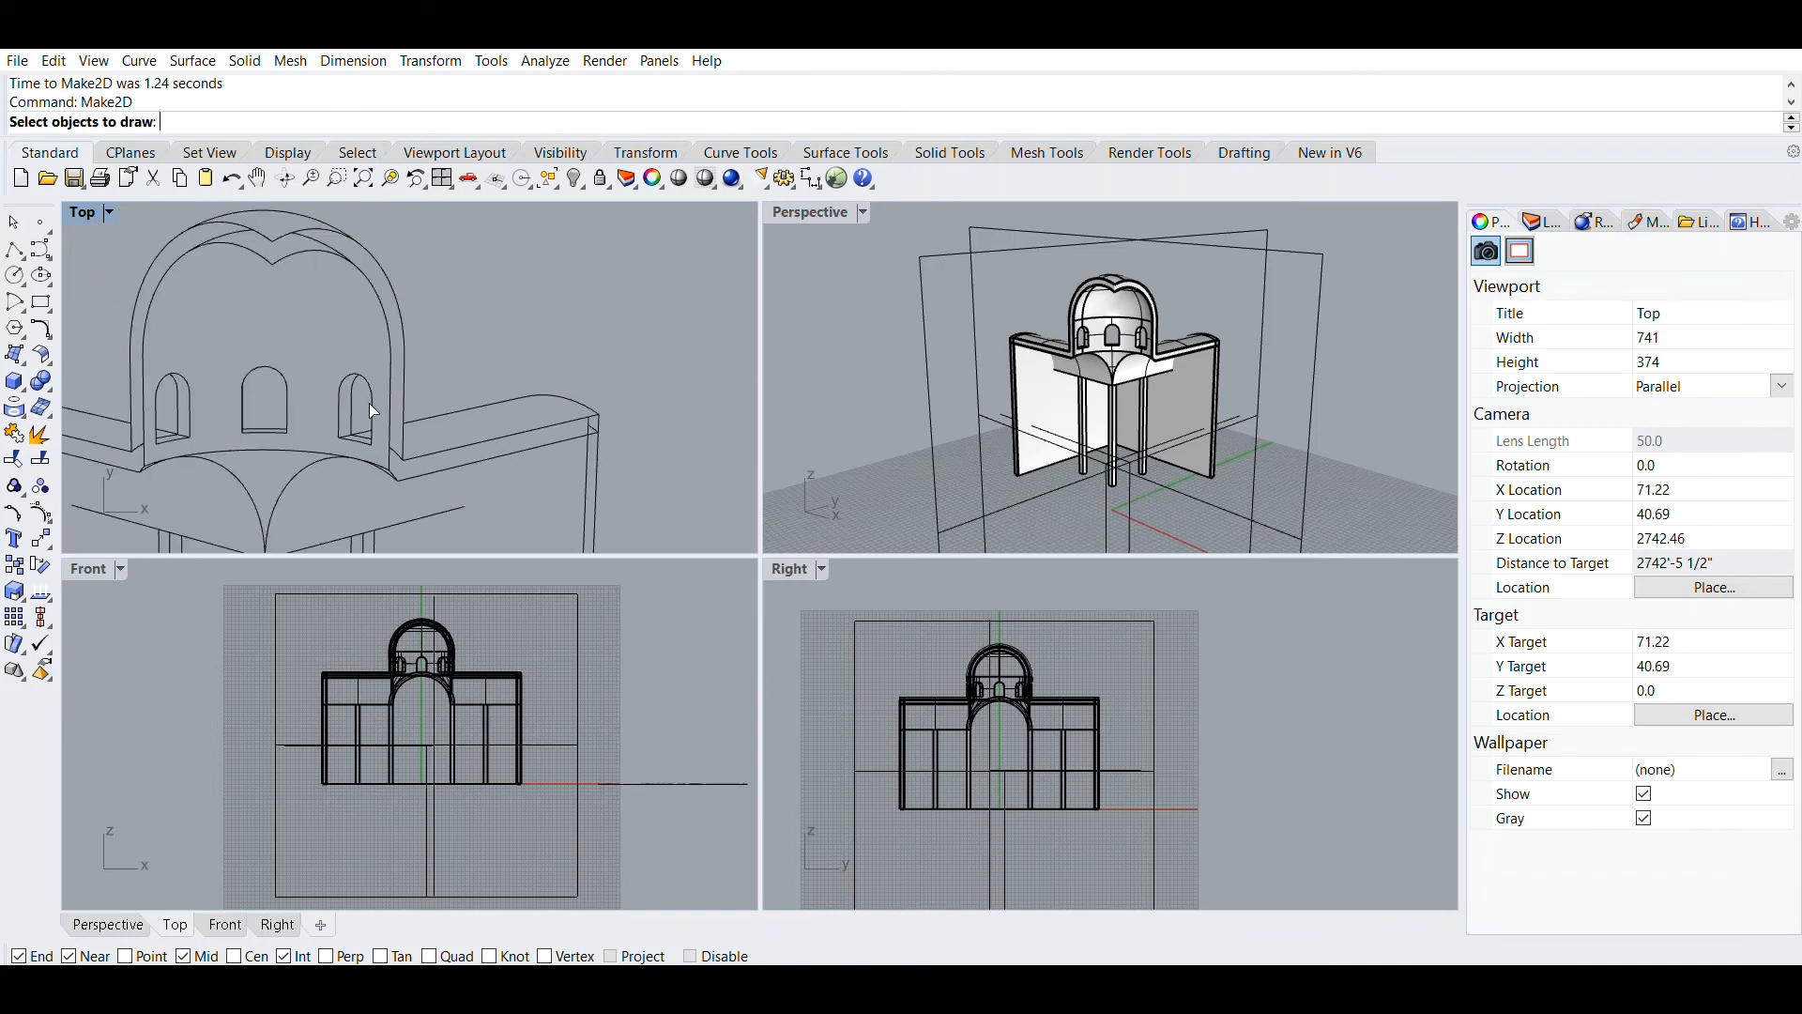
right_click_drag(368, 402, 462, 397)
right_click_drag(204, 469, 436, 430)
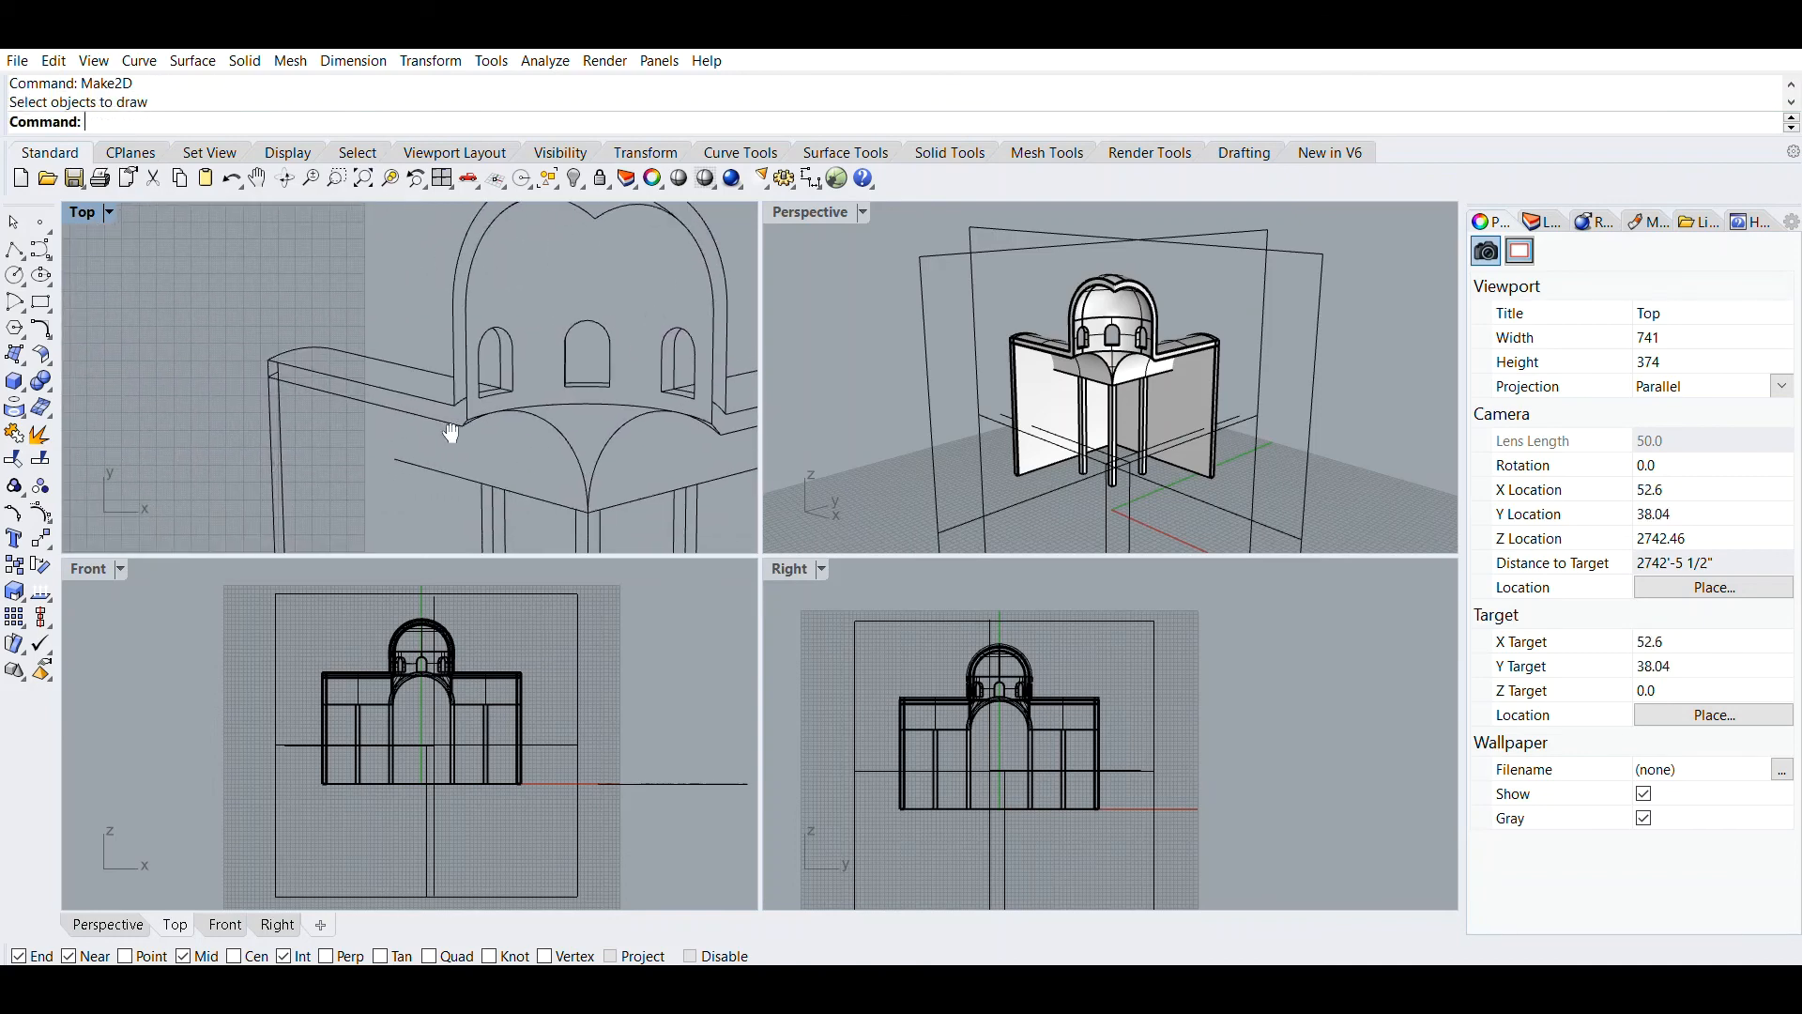
right_click_drag(355, 483, 244, 410)
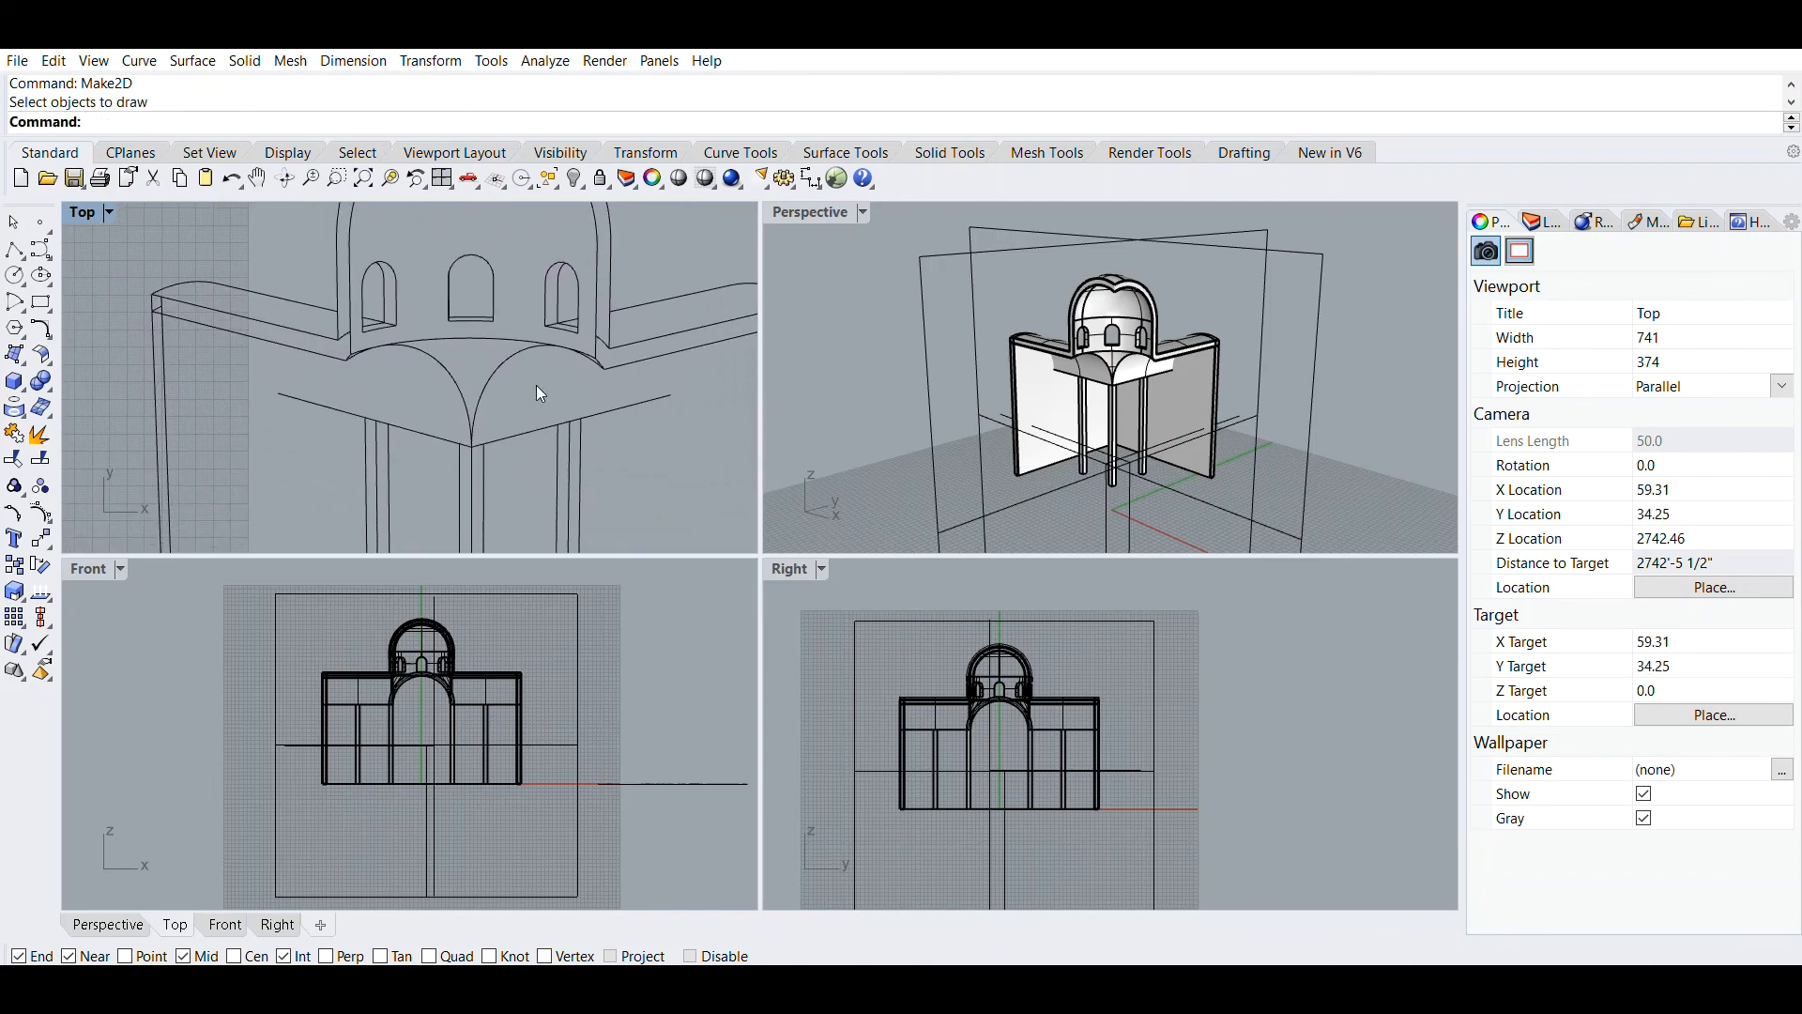
right_click_drag(539, 498, 474, 415)
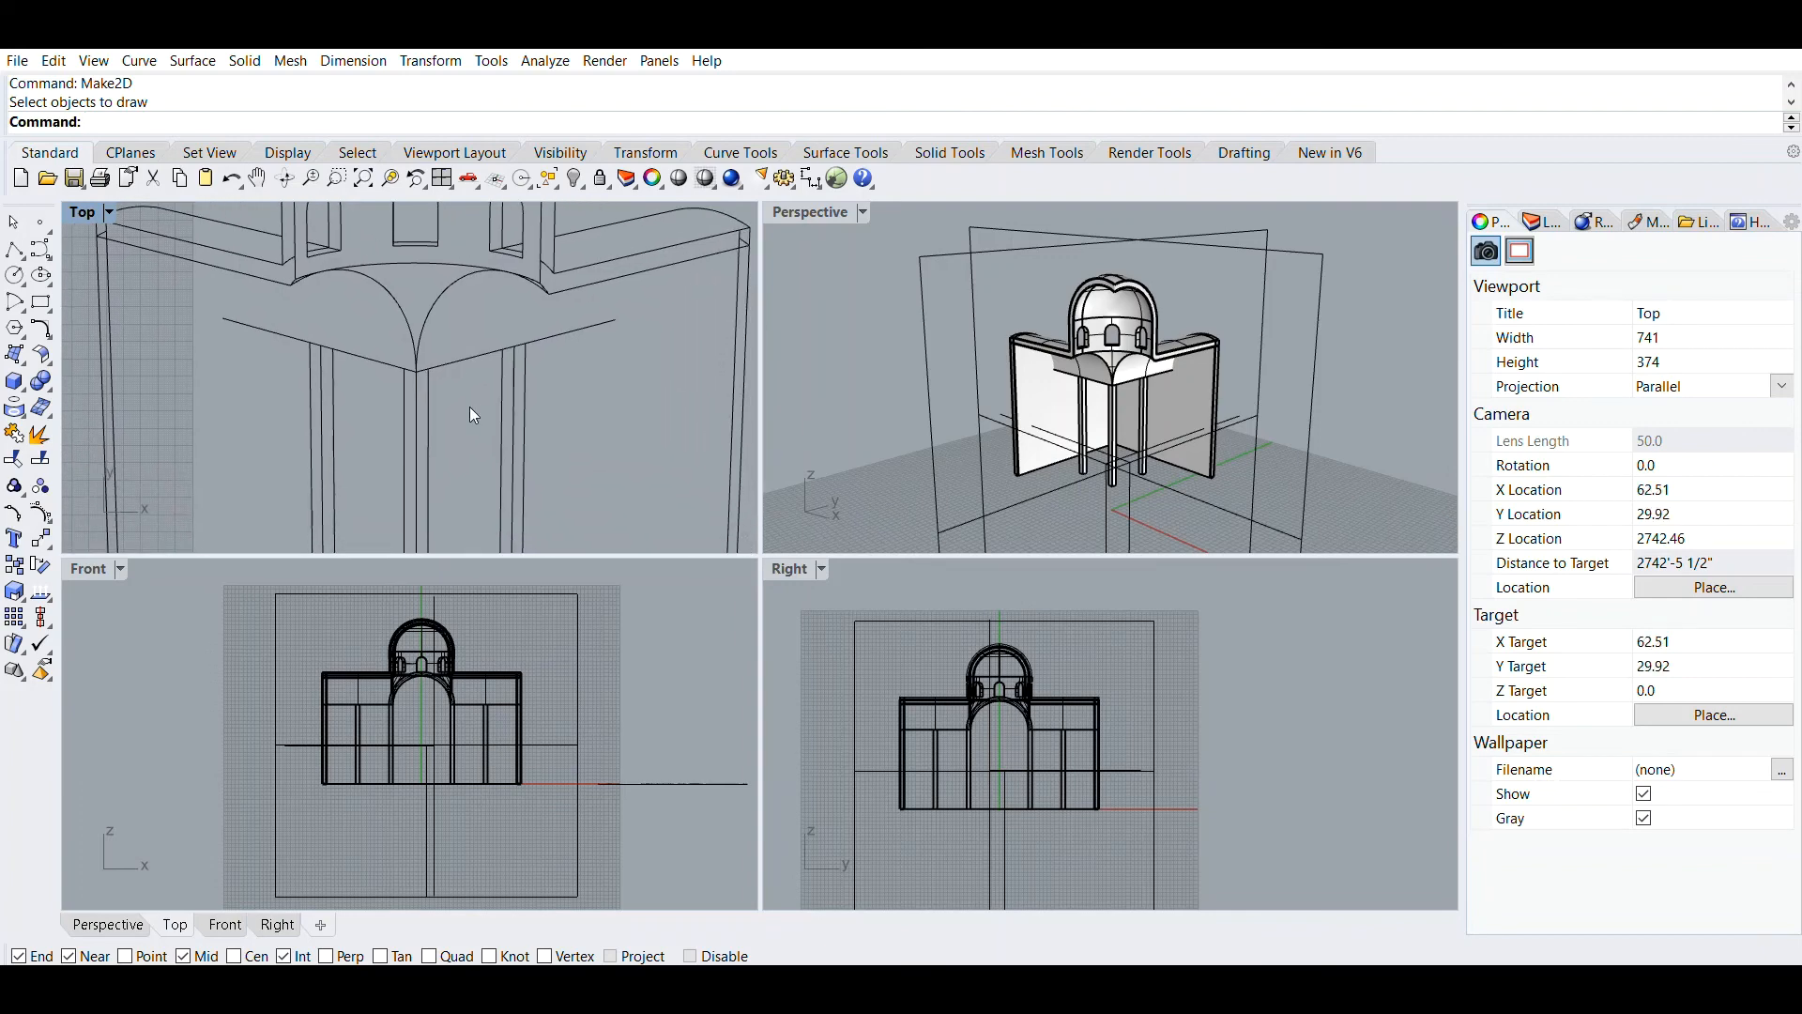
scroll(424, 345, "down", 3)
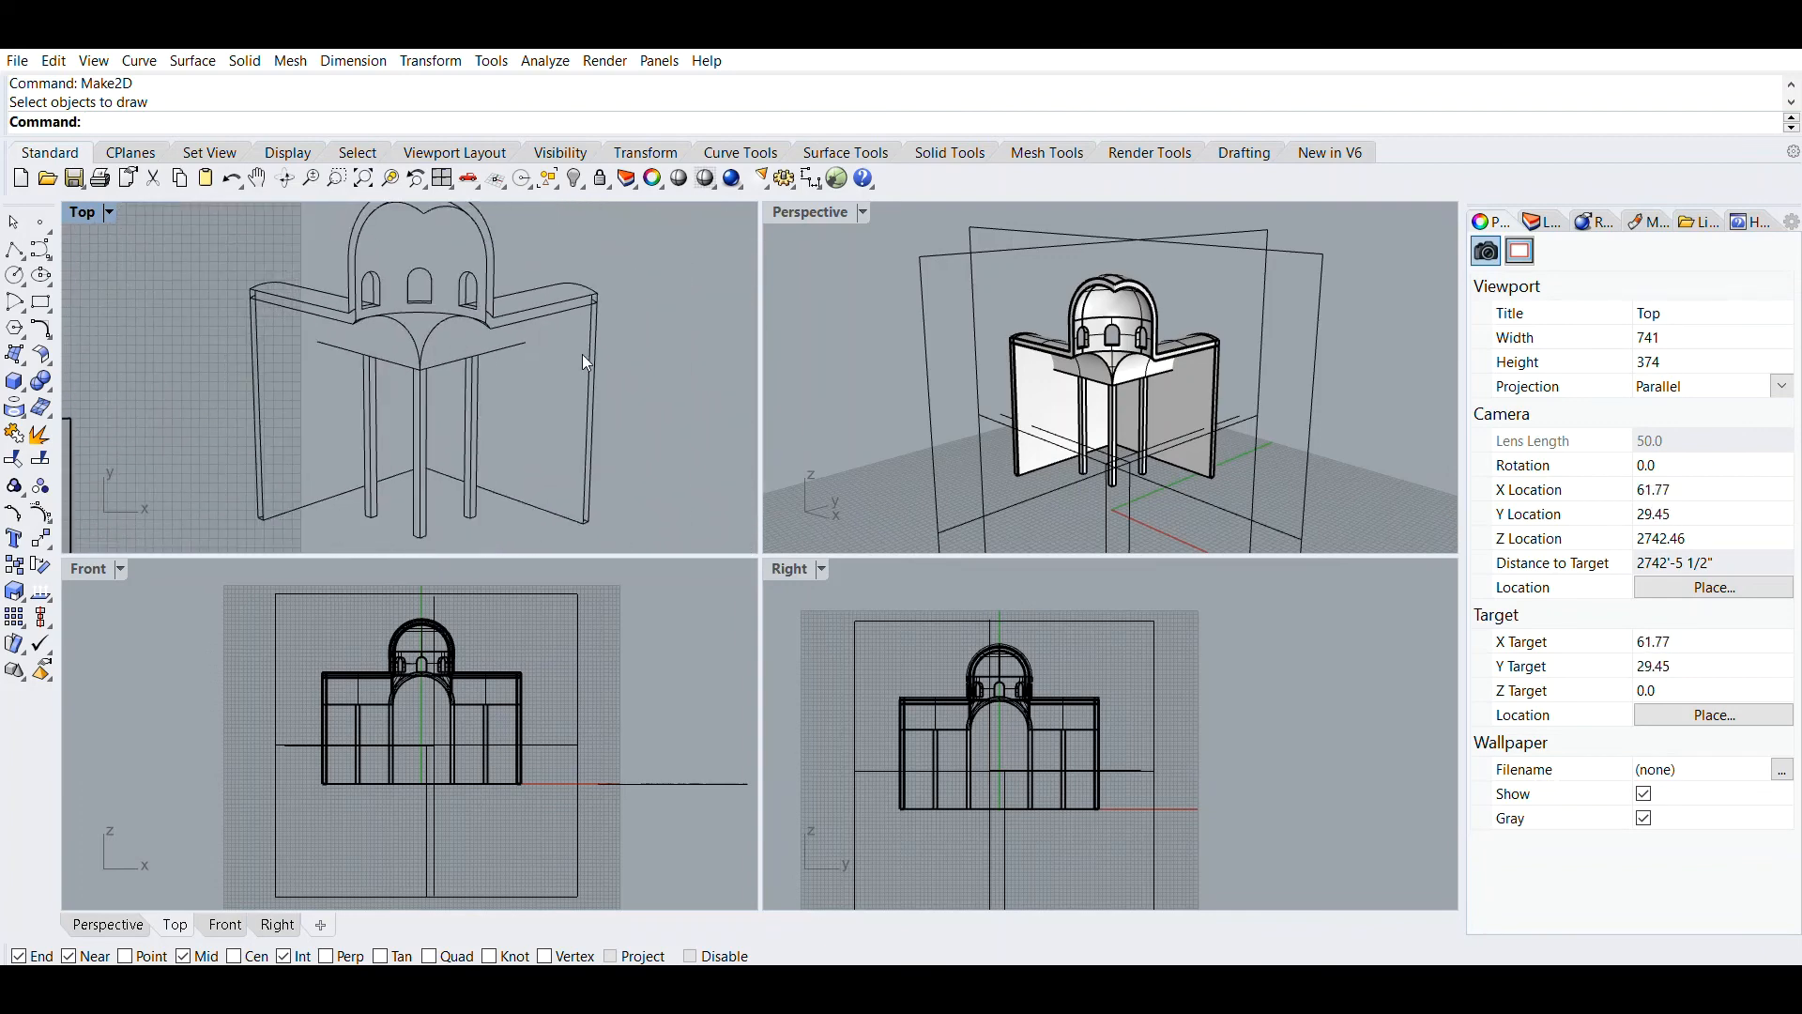
scroll(413, 340, "up", 3)
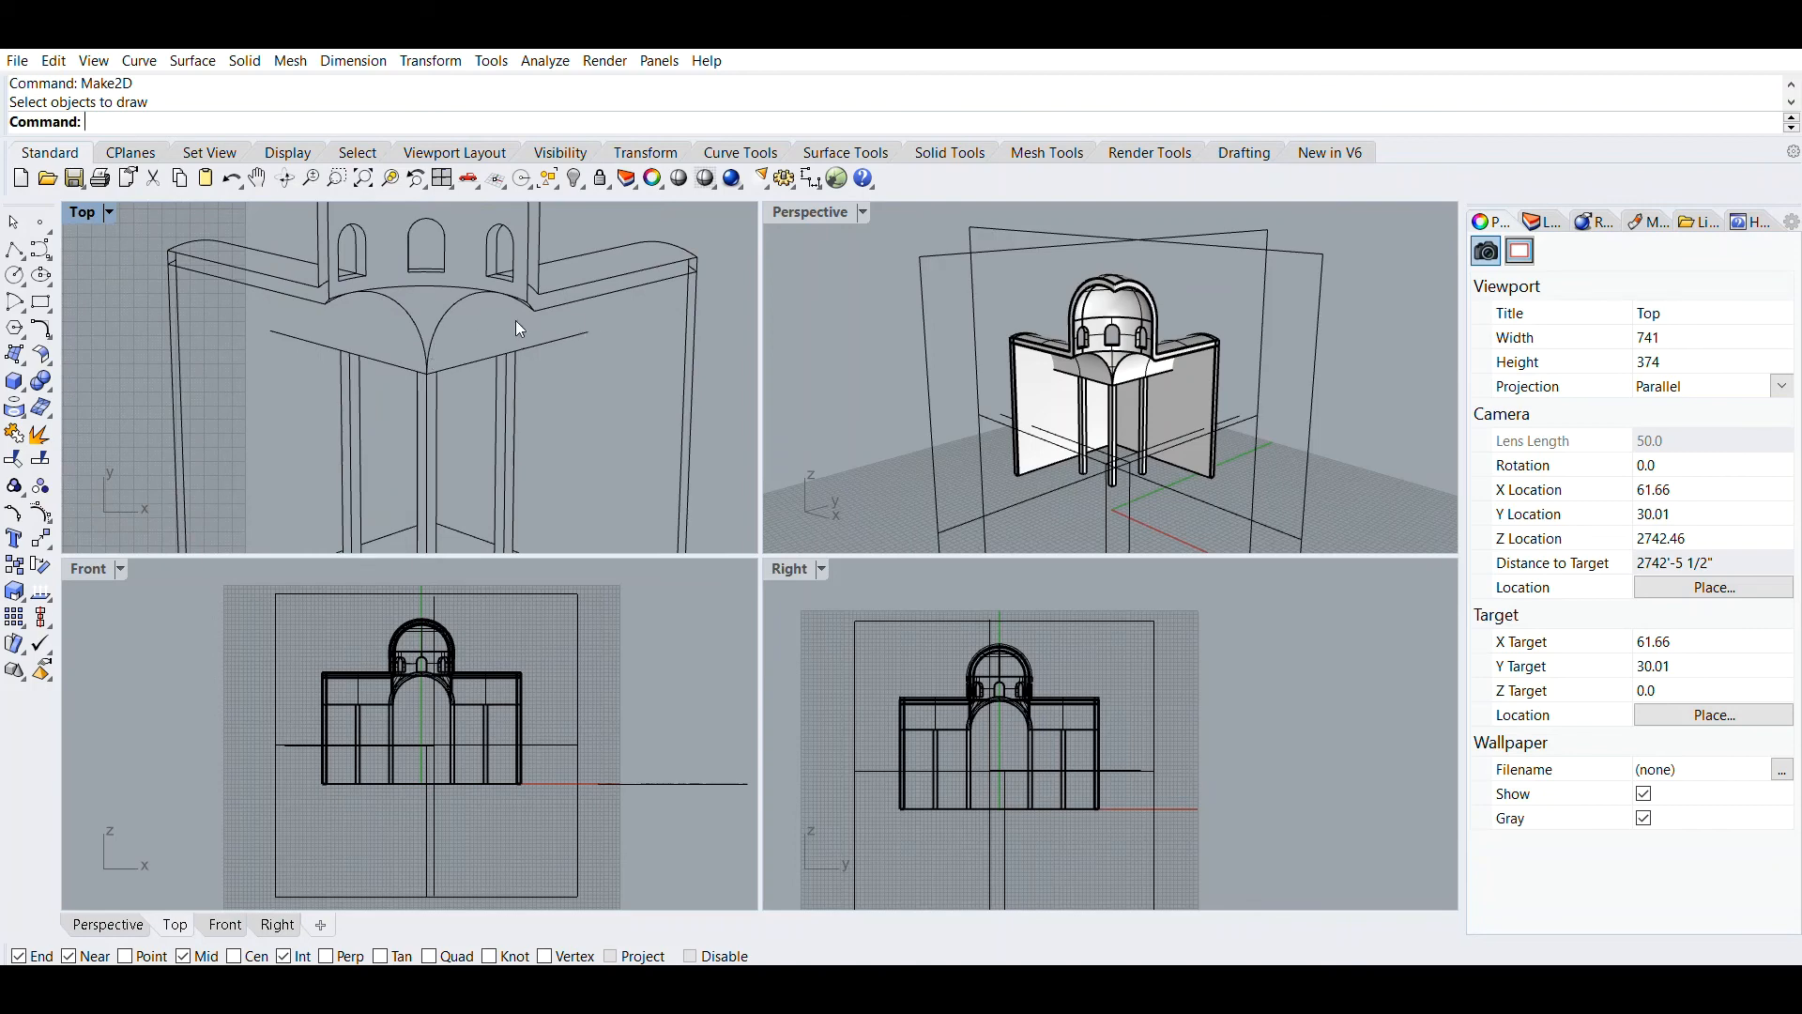
scroll(515, 319, "up", 2)
mouse_move(255, 341)
right_mouse_down()
mouse_move(318, 355)
mouse_move(235, 343)
right_mouse_up()
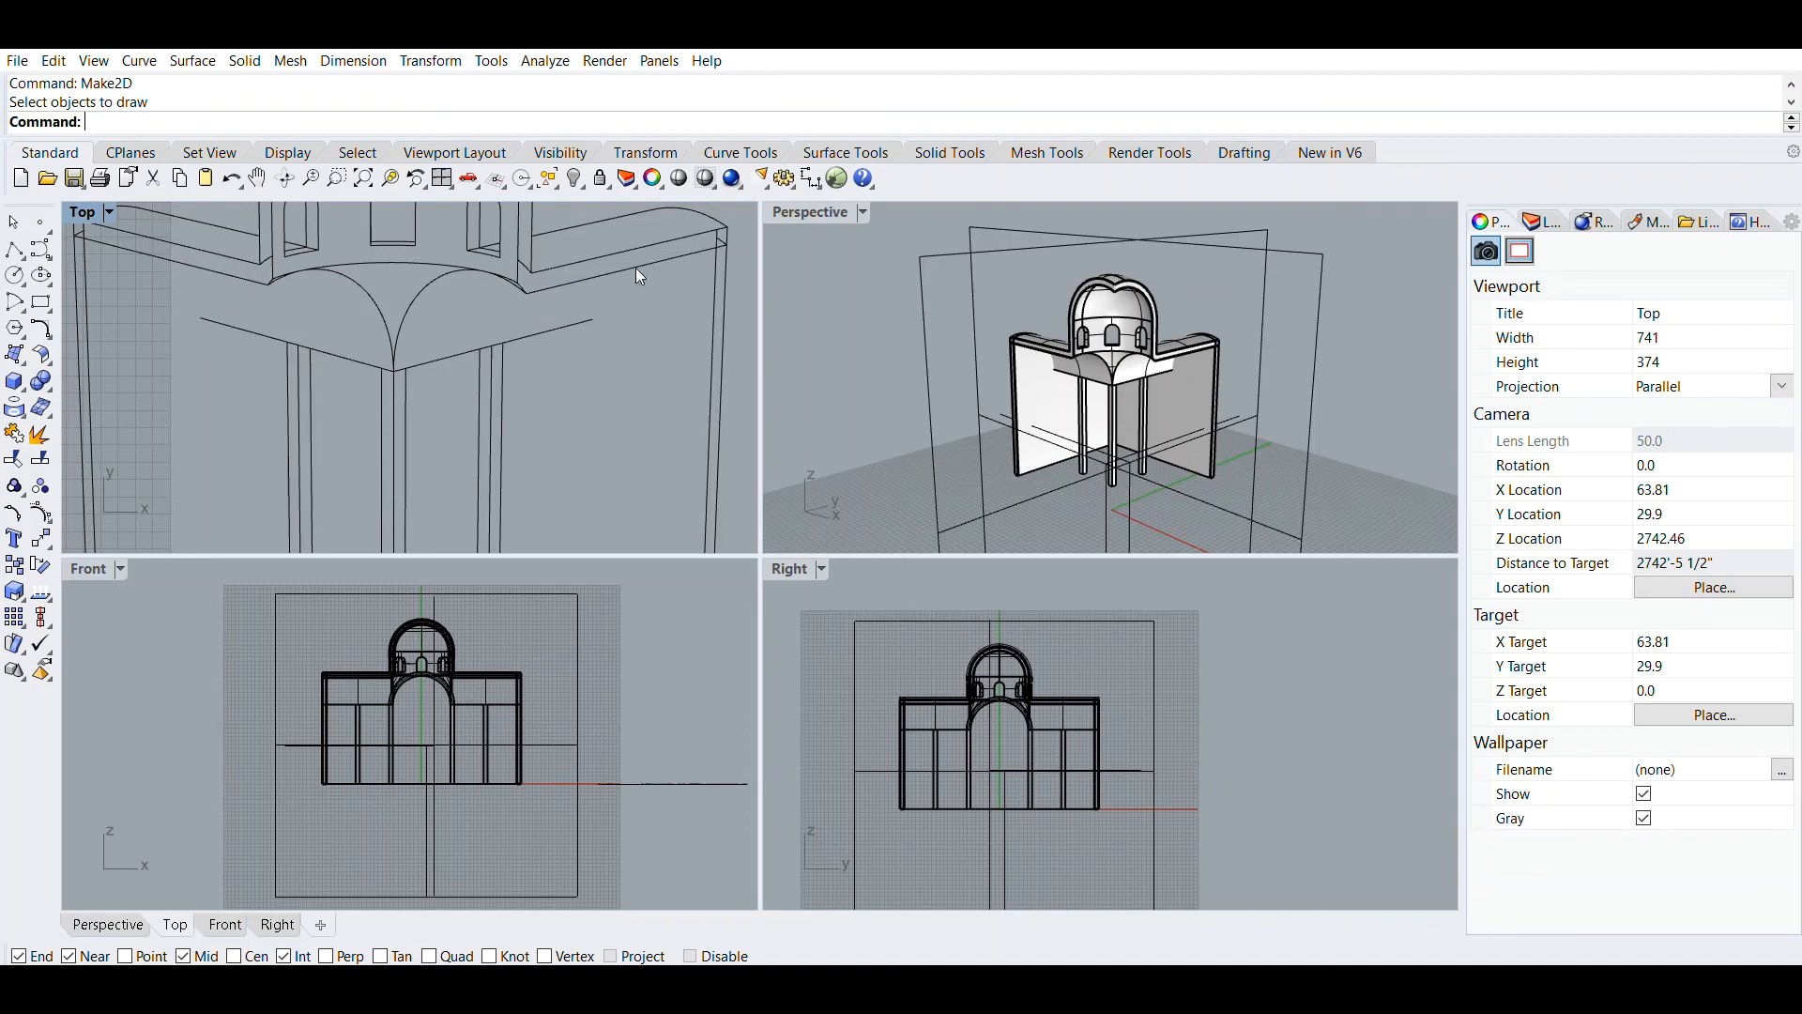
Compare the clipped model in the Perspective view with its Make2D drawing in the Top view
double_click(810, 211)
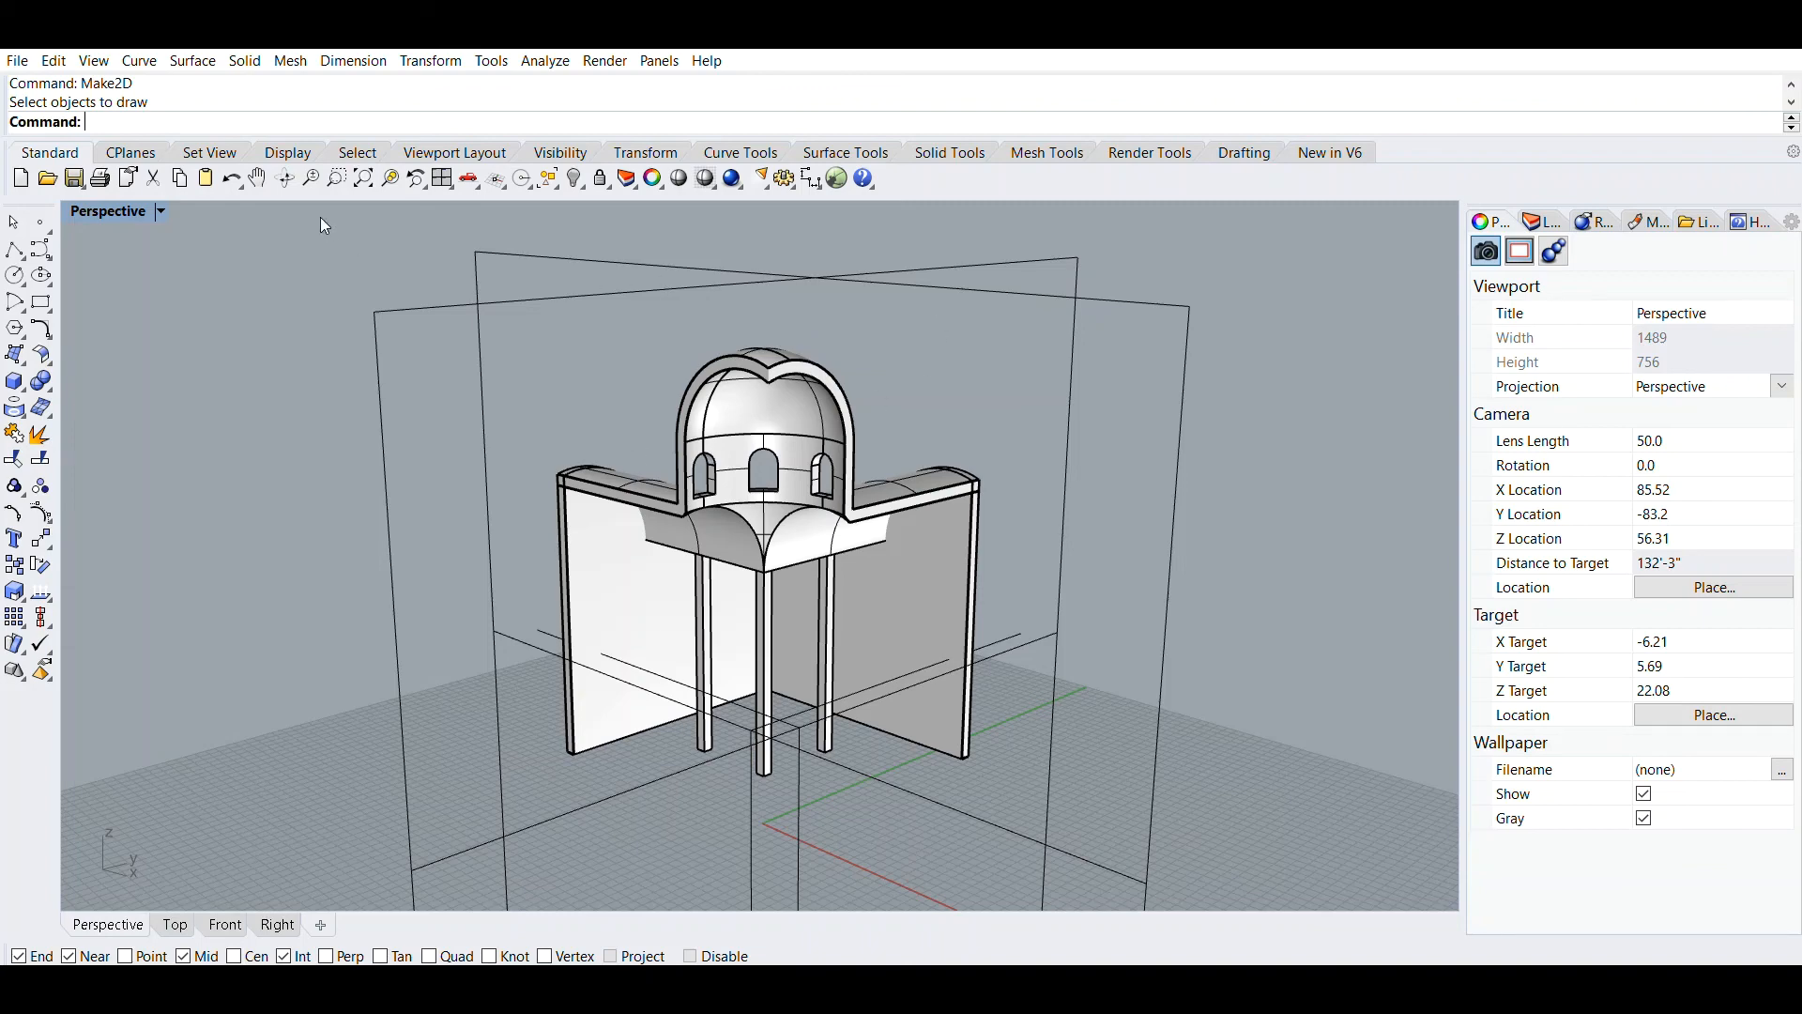
double_click(139, 211)
scroll(354, 287, "down", 5)
right_click_drag(355, 287, 405, 376)
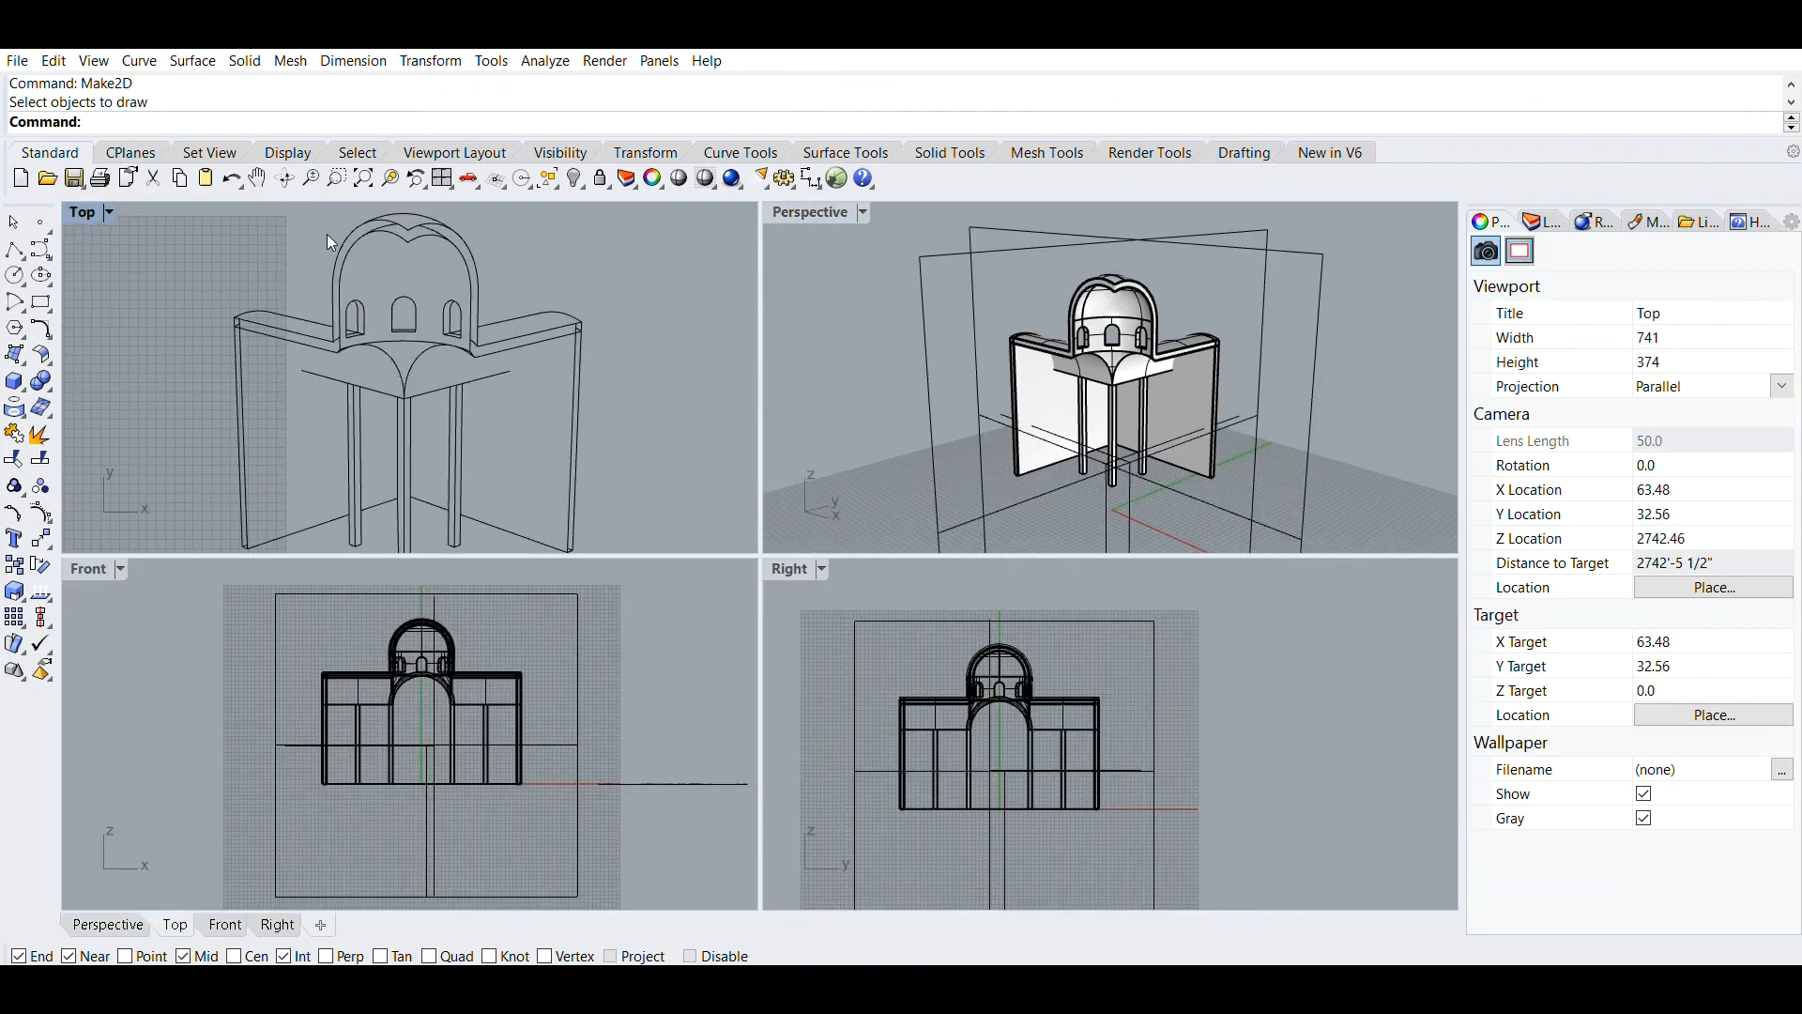
double_click(806, 208)
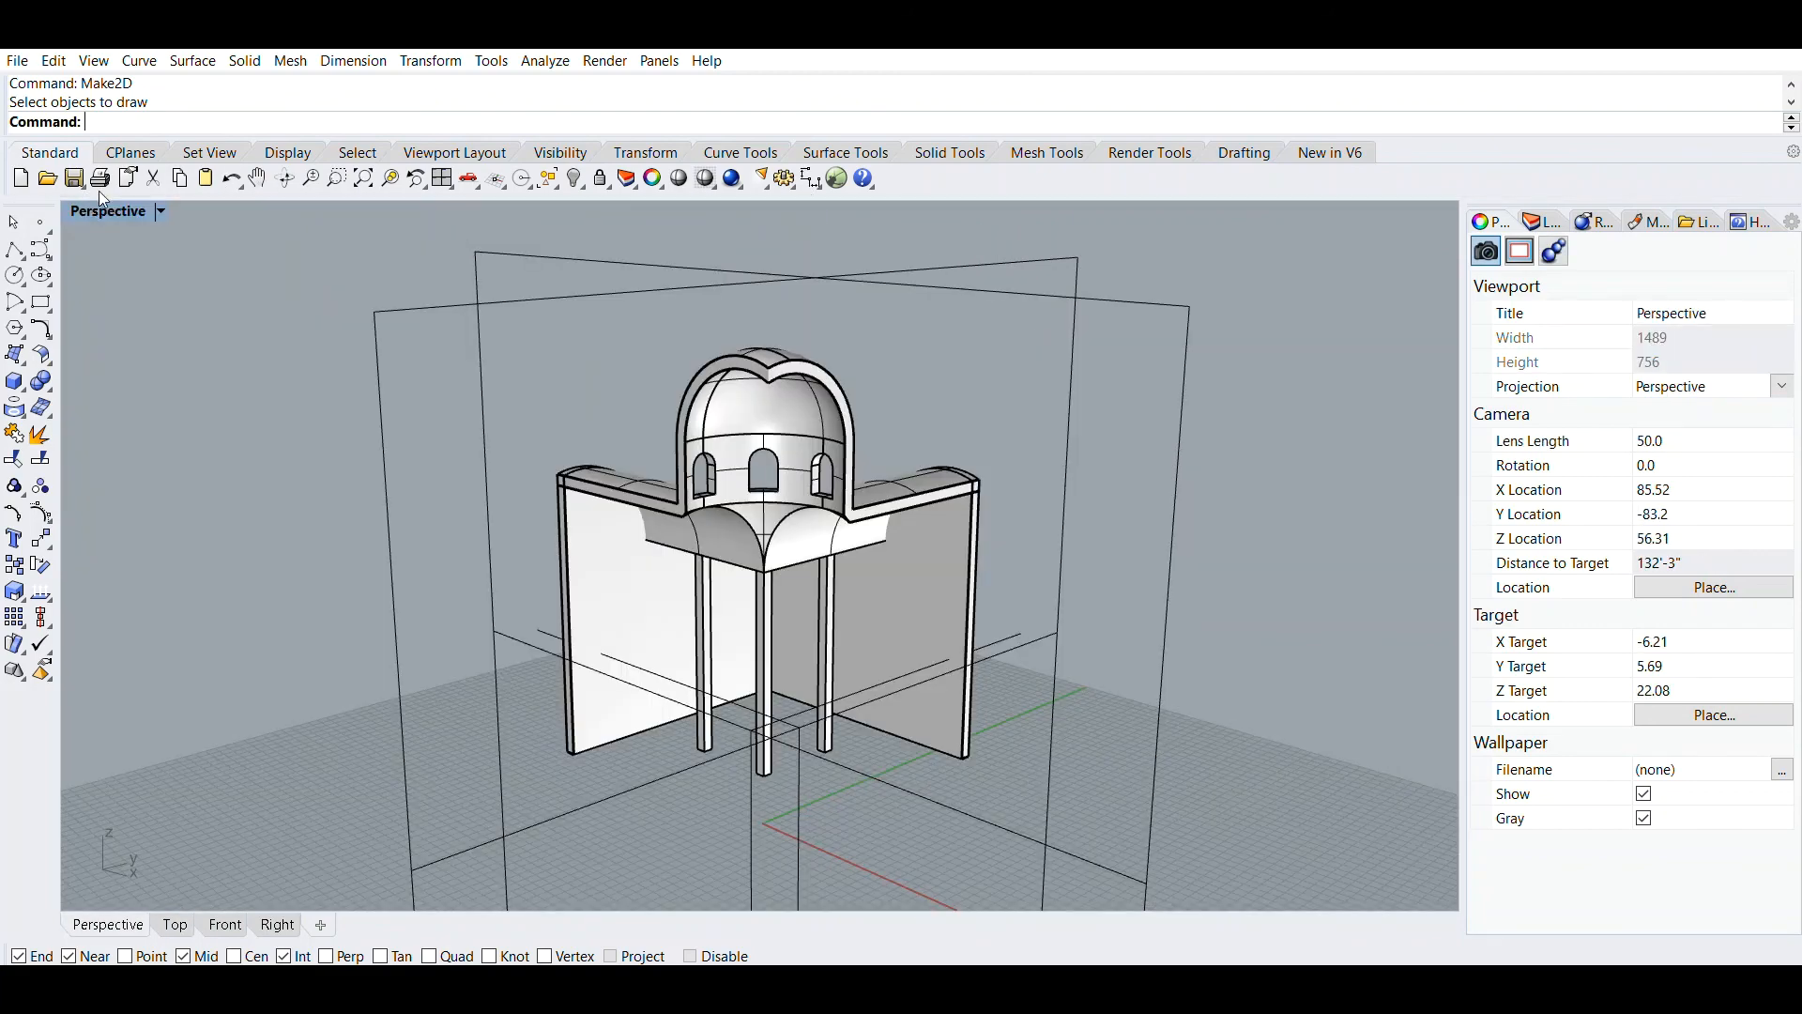
double_click(100, 202)
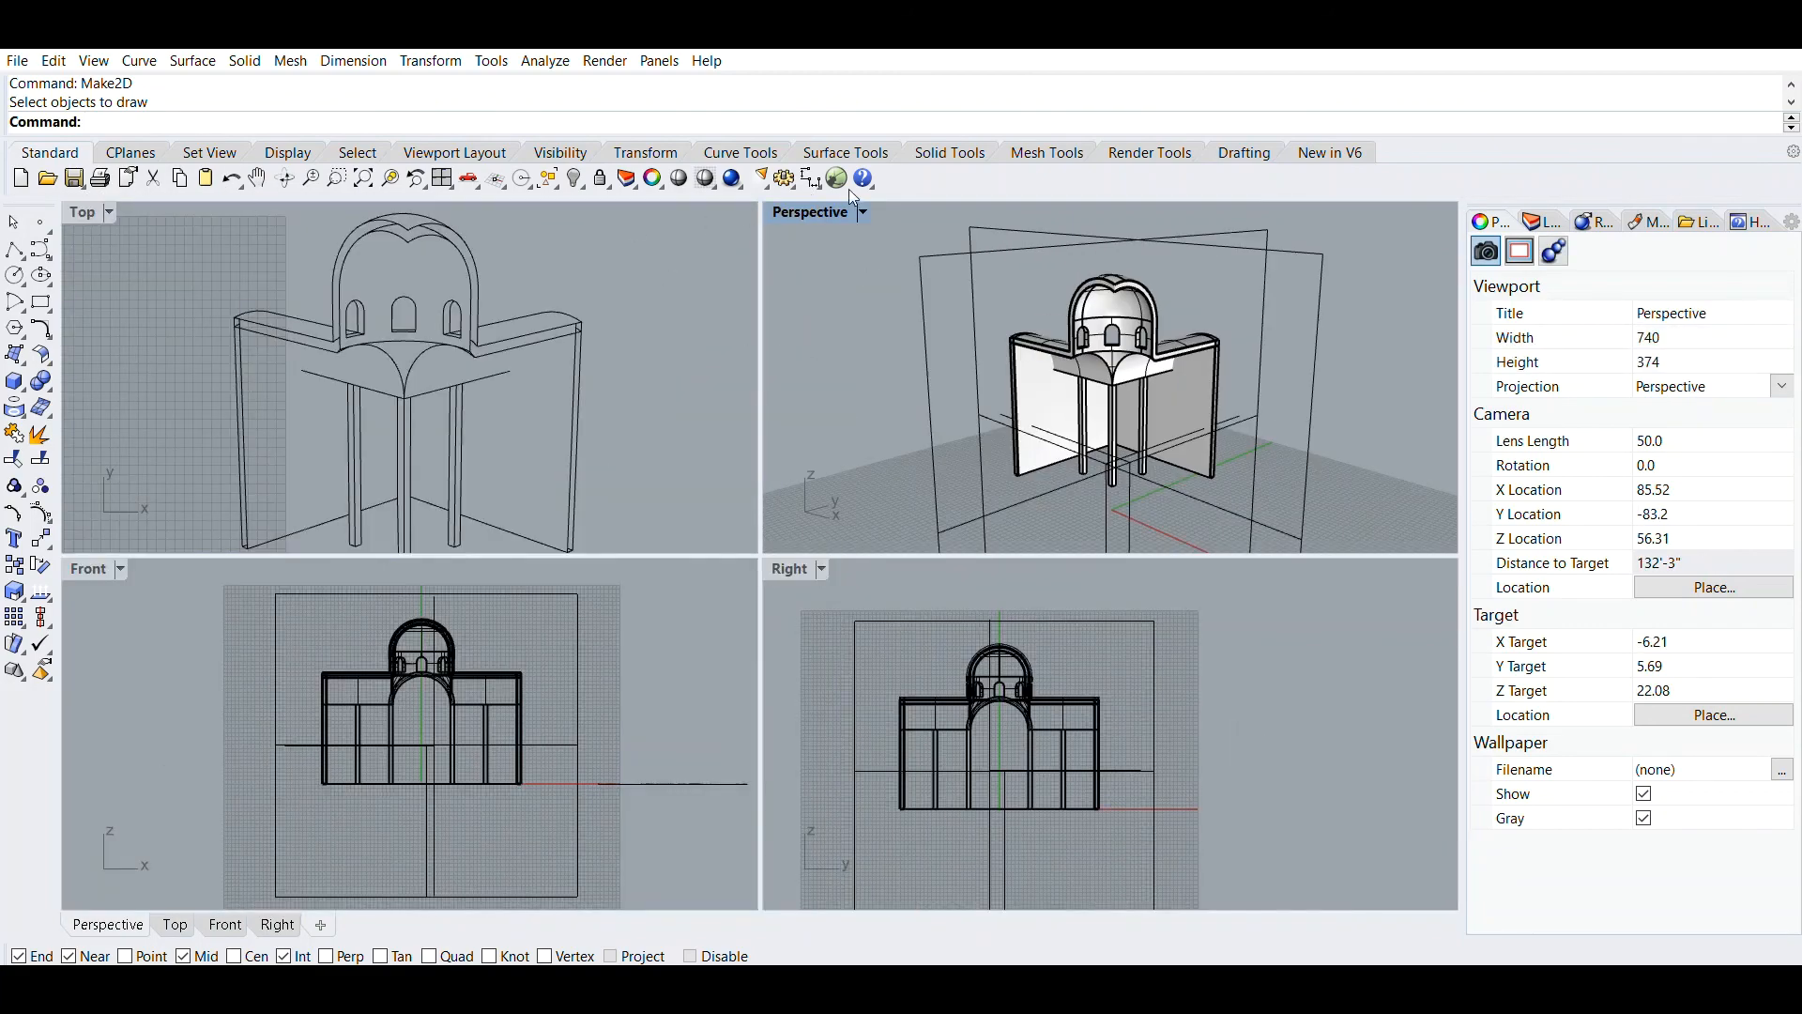
double_click(806, 201)
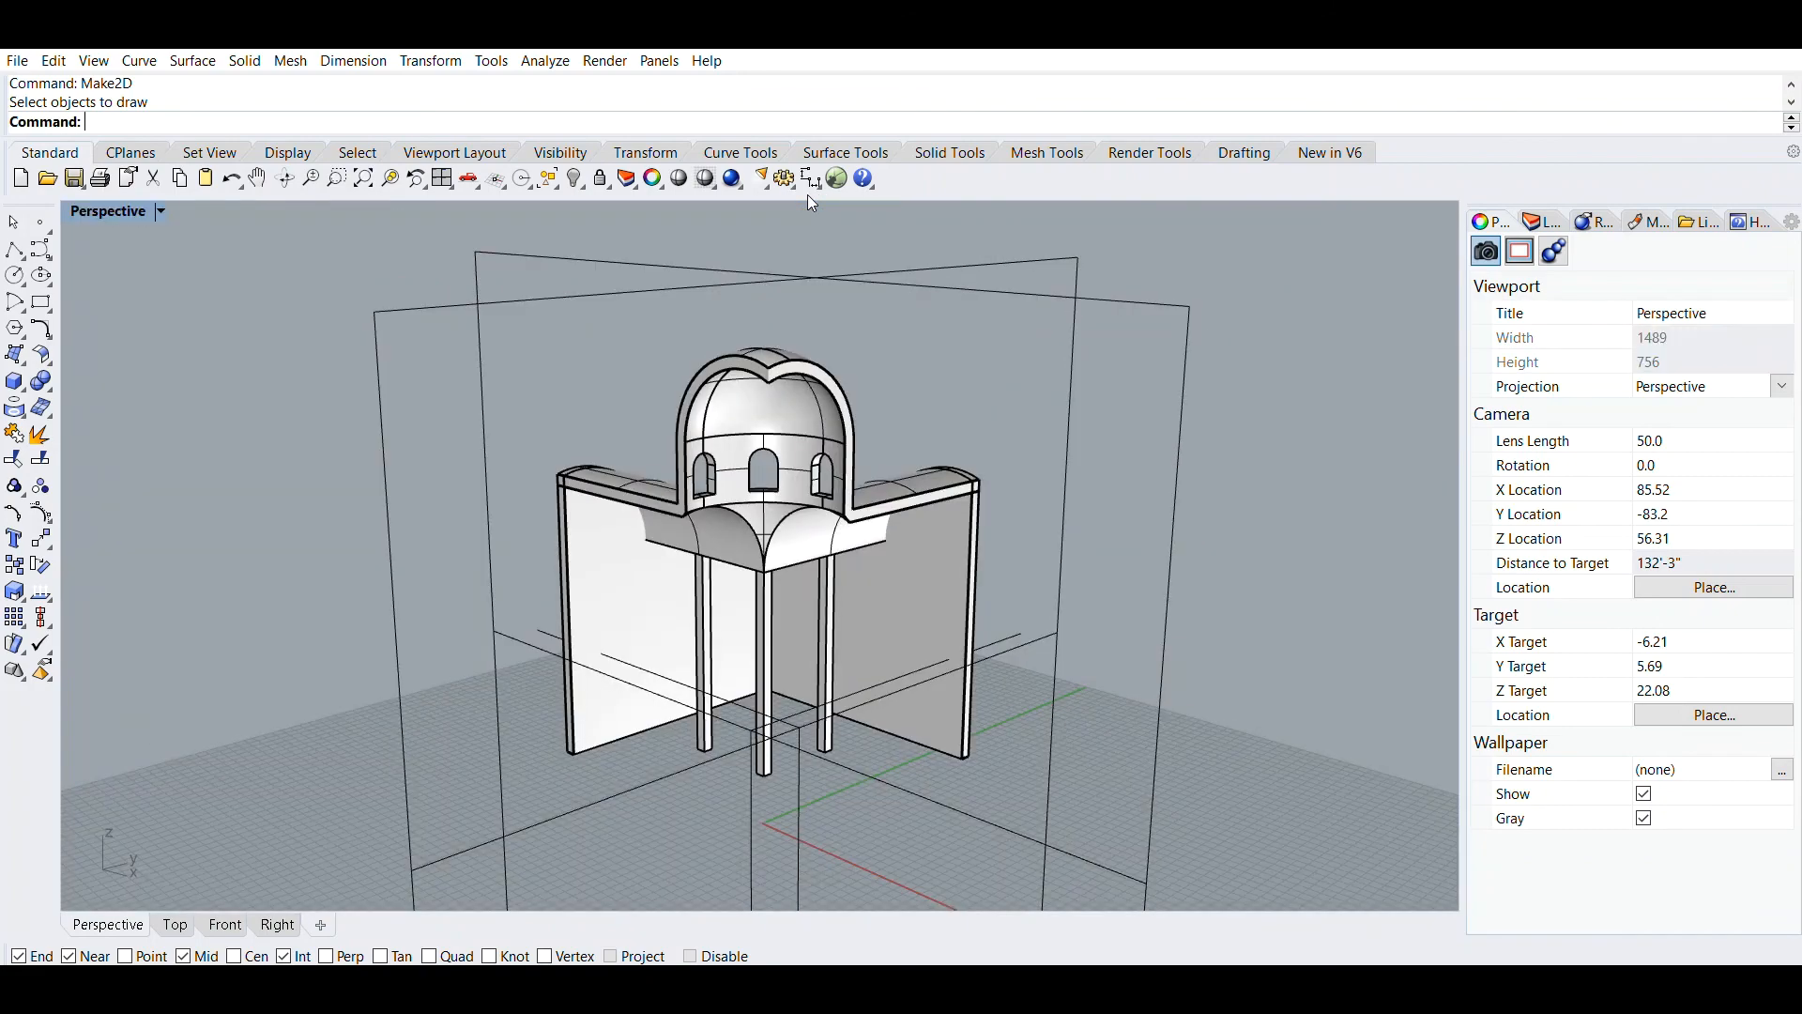